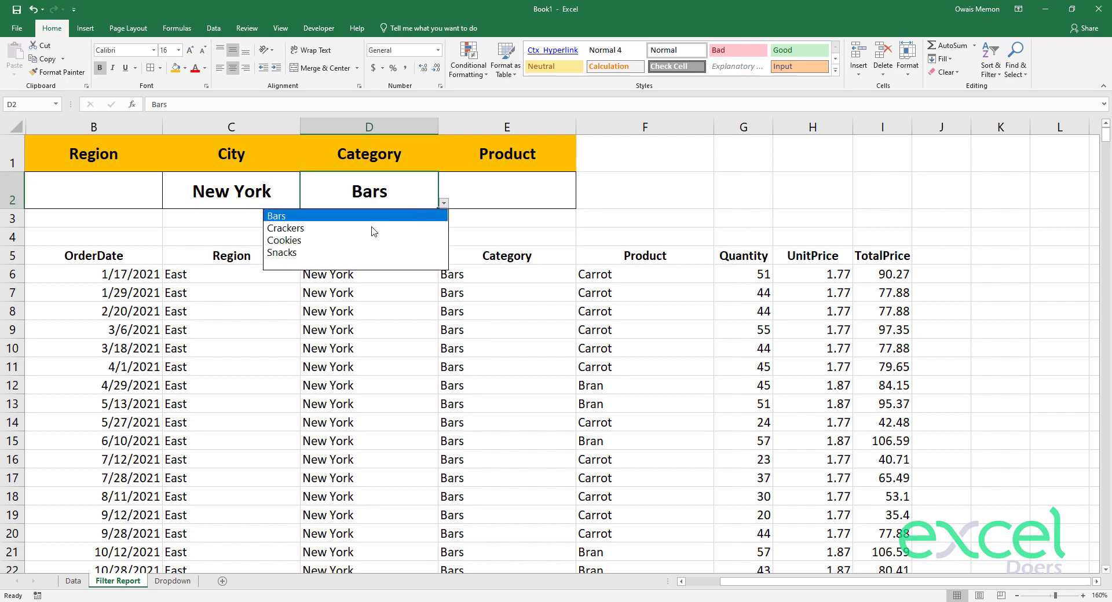
Set the report's Category filter to Cookies and check the source records on the Data sheet.
click(365, 244)
click(73, 582)
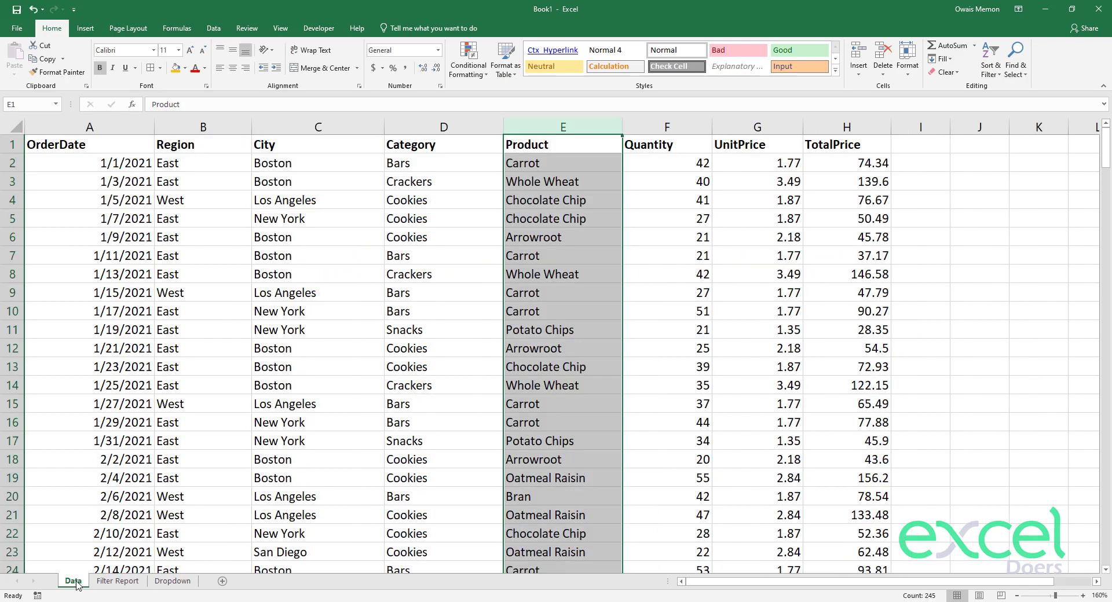
click(118, 581)
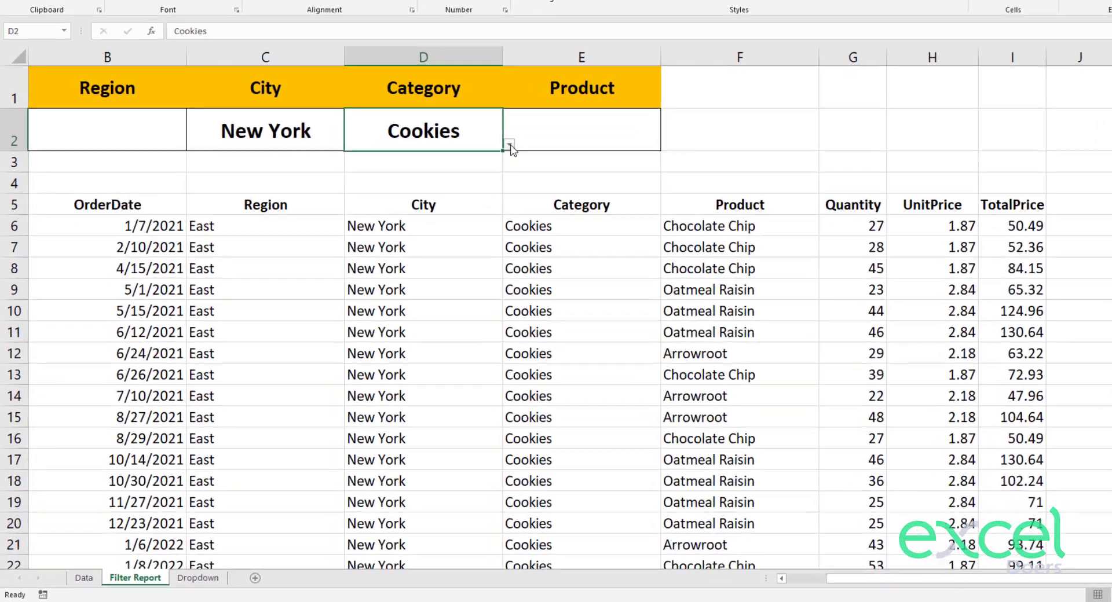
click(272, 166)
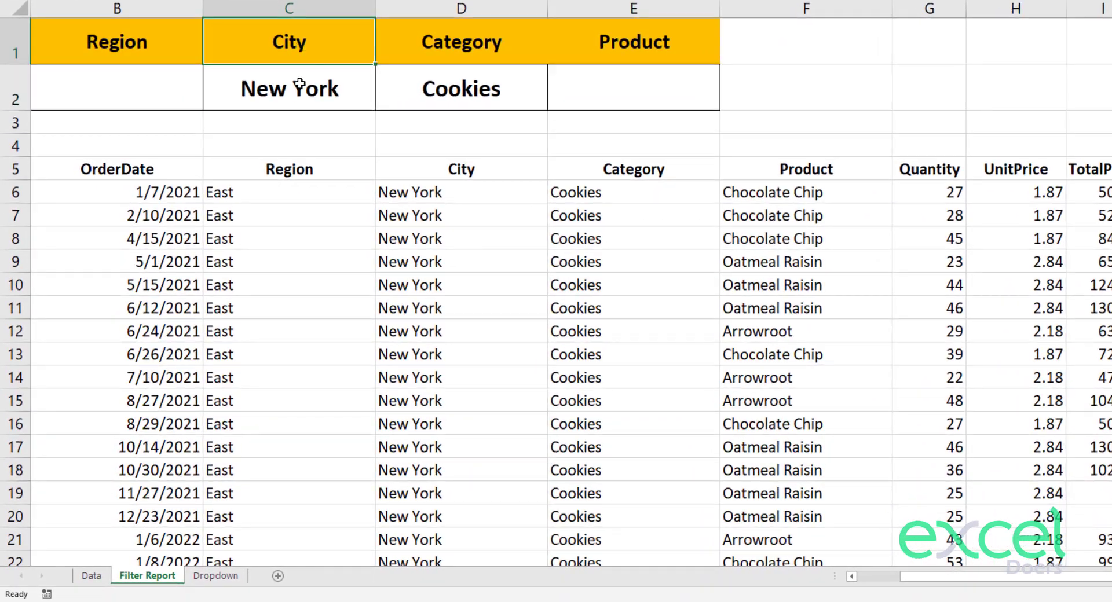
Change the Category filter in D2 of the Filter Report sheet to Snacks.
click(462, 100)
click(545, 113)
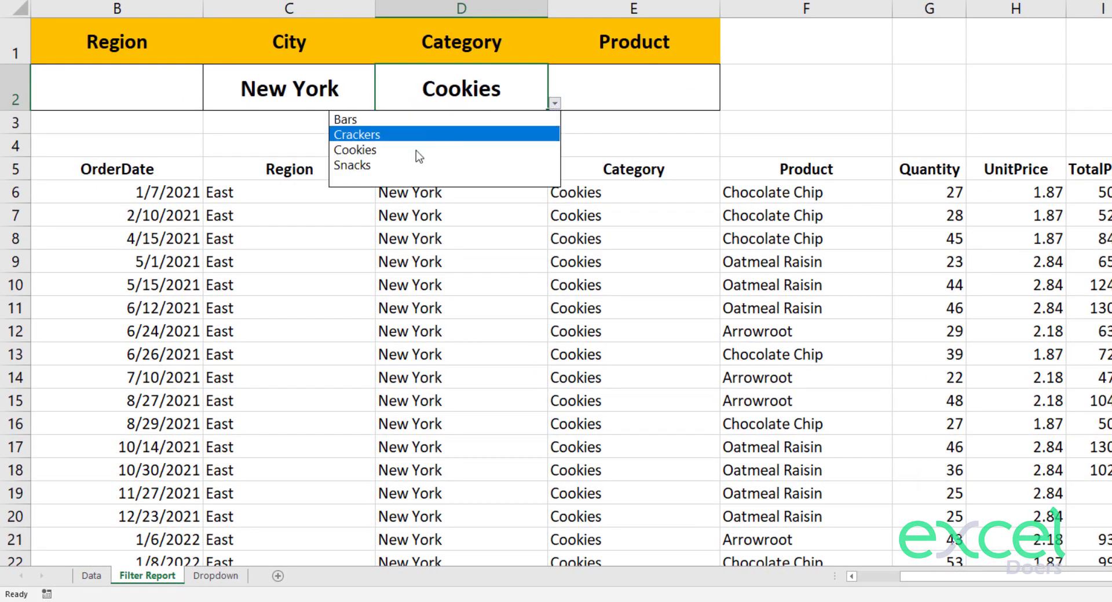
click(429, 165)
drag(588, 182, 641, 305)
Set the Category filter to Crackers and the City filter to Los Angeles.
click(539, 99)
click(555, 103)
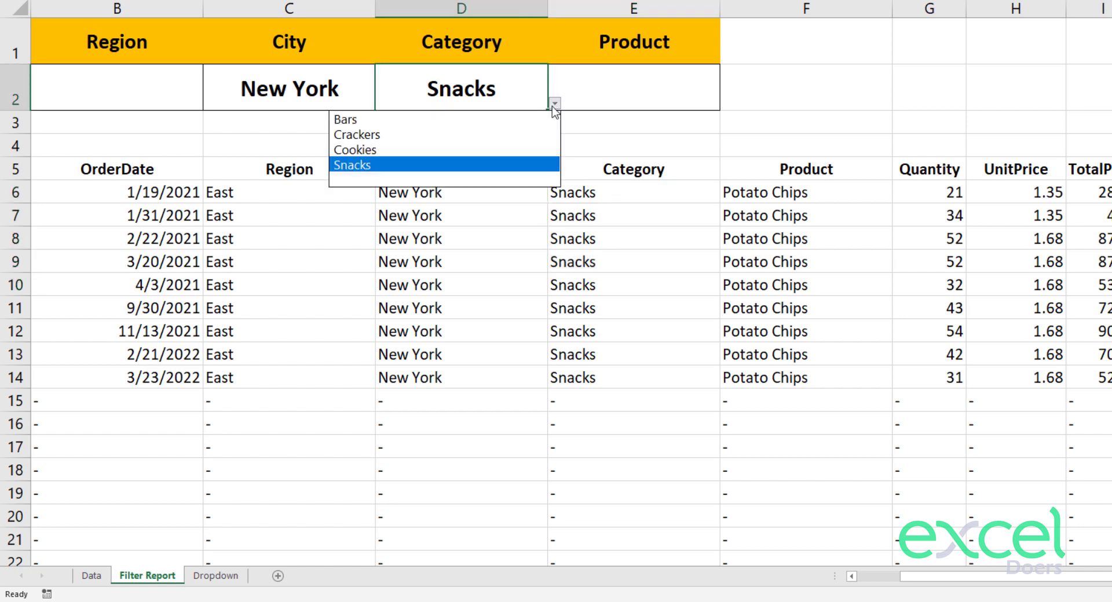
click(489, 134)
click(335, 90)
click(383, 104)
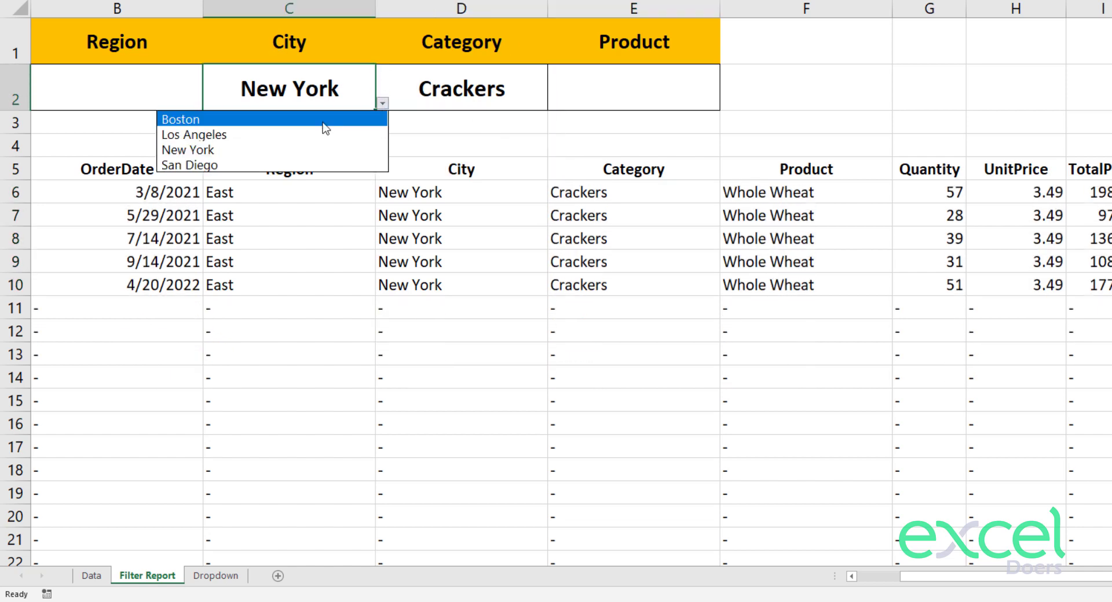
click(307, 134)
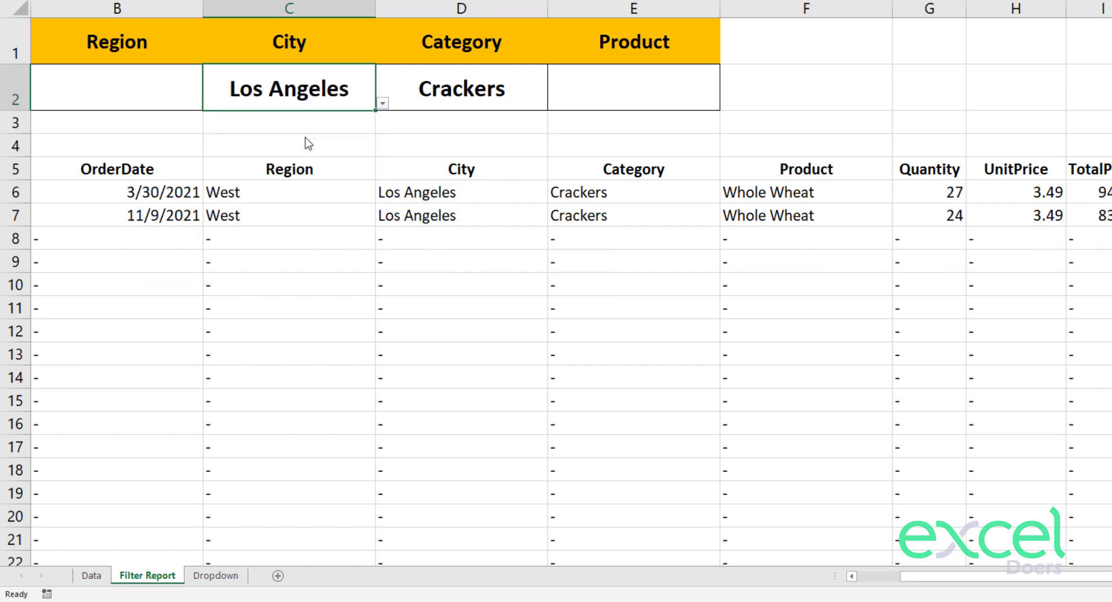
Clear the Category filter in D2 and look over the report rows for Los Angeles.
click(528, 102)
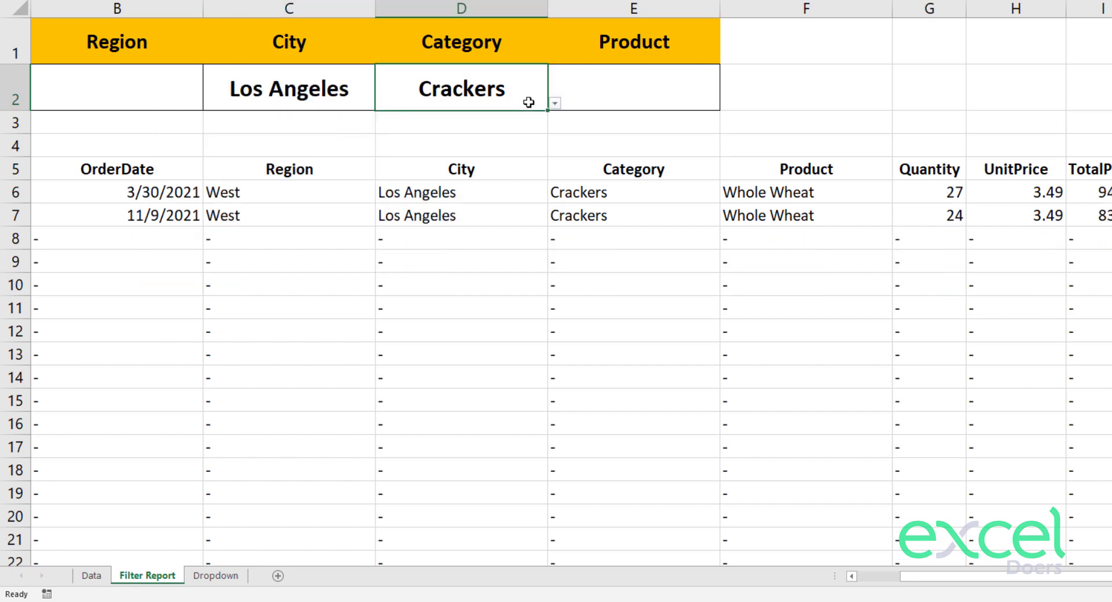
key(Delete)
scroll(529, 104, down, 2)
scroll(550, 76, up, 2)
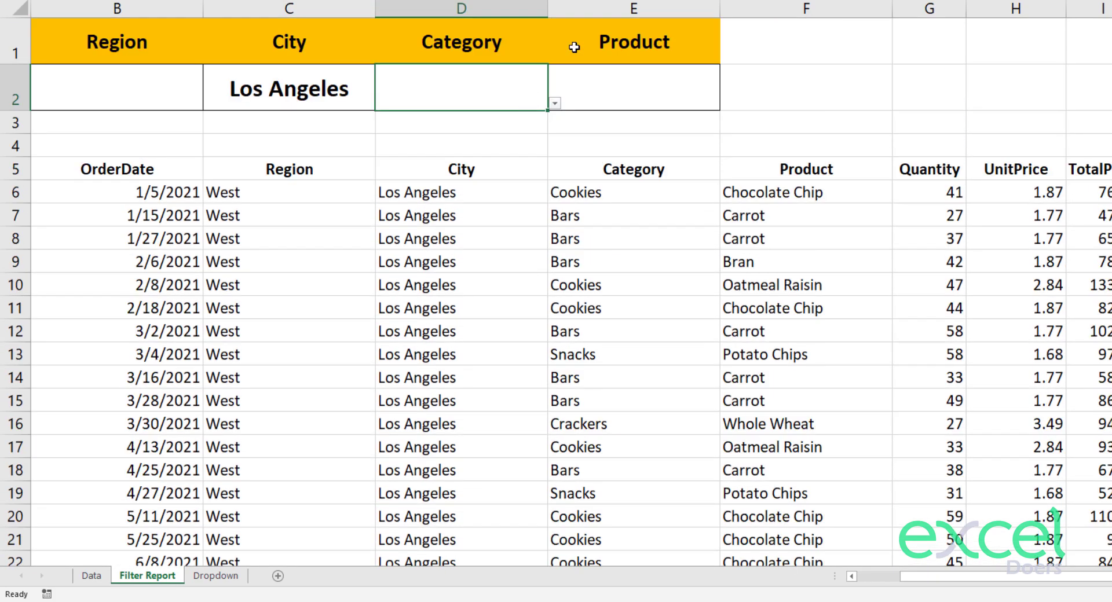
Set the Product filter in E2 to Chocolate Chip and look over the filtered rows.
click(690, 104)
click(738, 106)
click(713, 97)
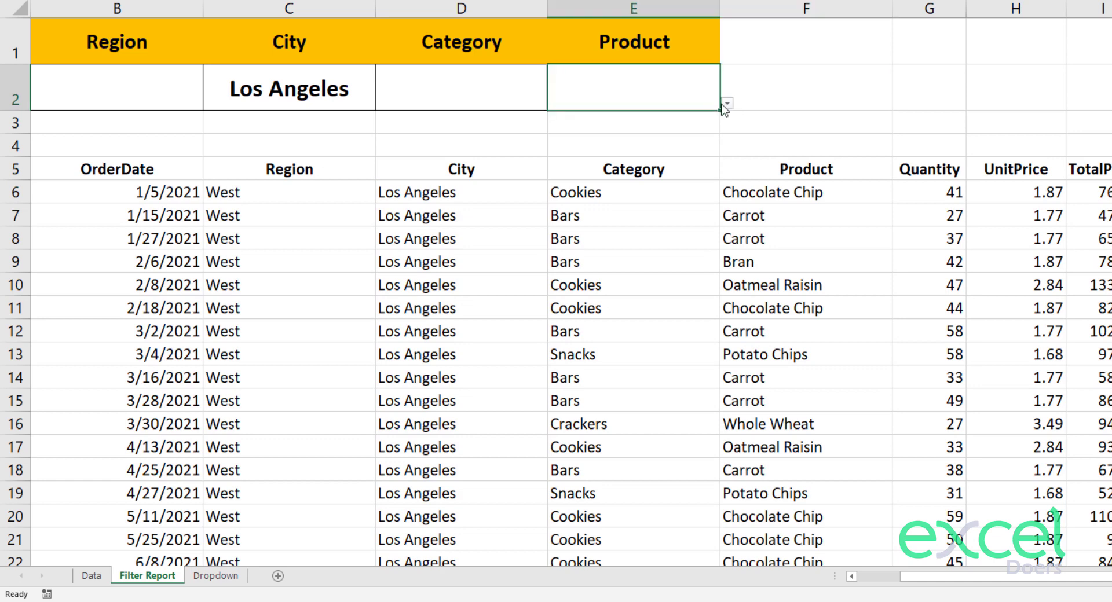
click(726, 103)
click(619, 155)
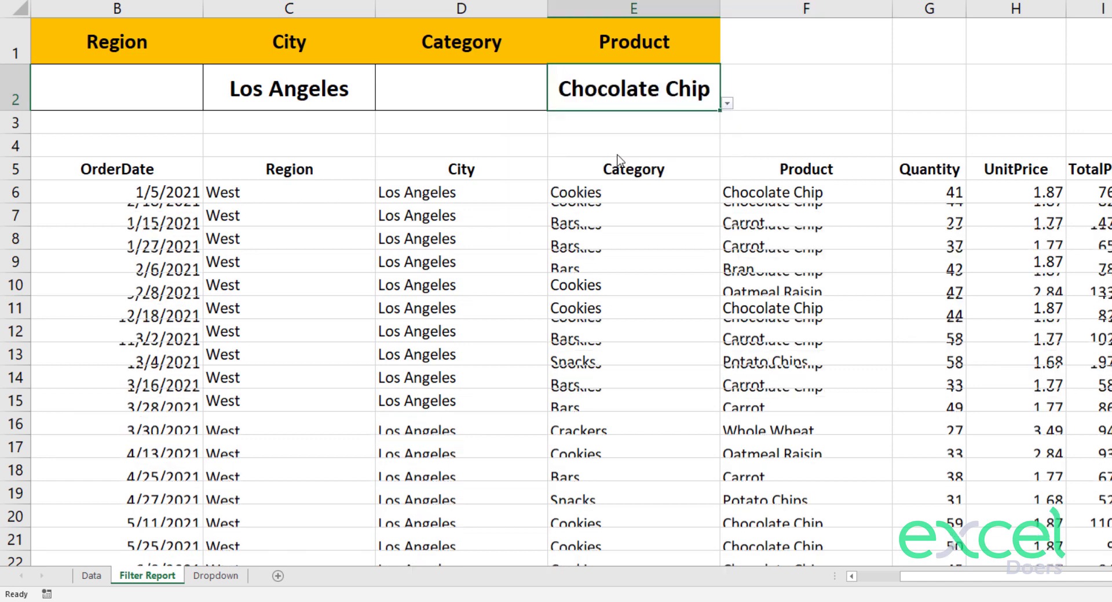
drag(977, 187, 232, 288)
click(134, 299)
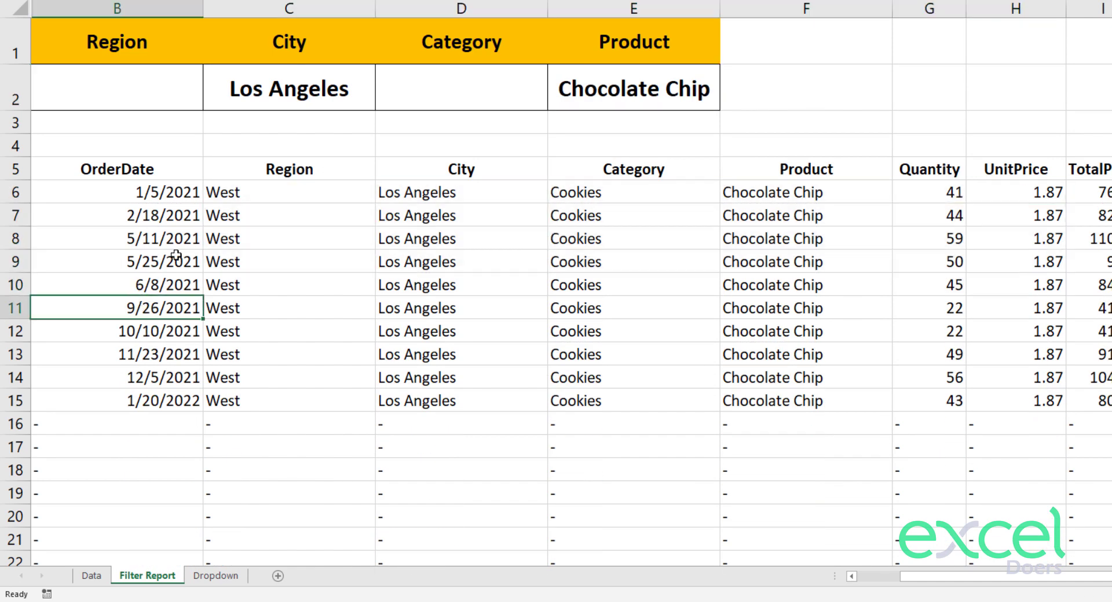
Clear the Product and City filters in E2 and C2.
click(556, 87)
key(Delete)
click(293, 89)
key(Delete)
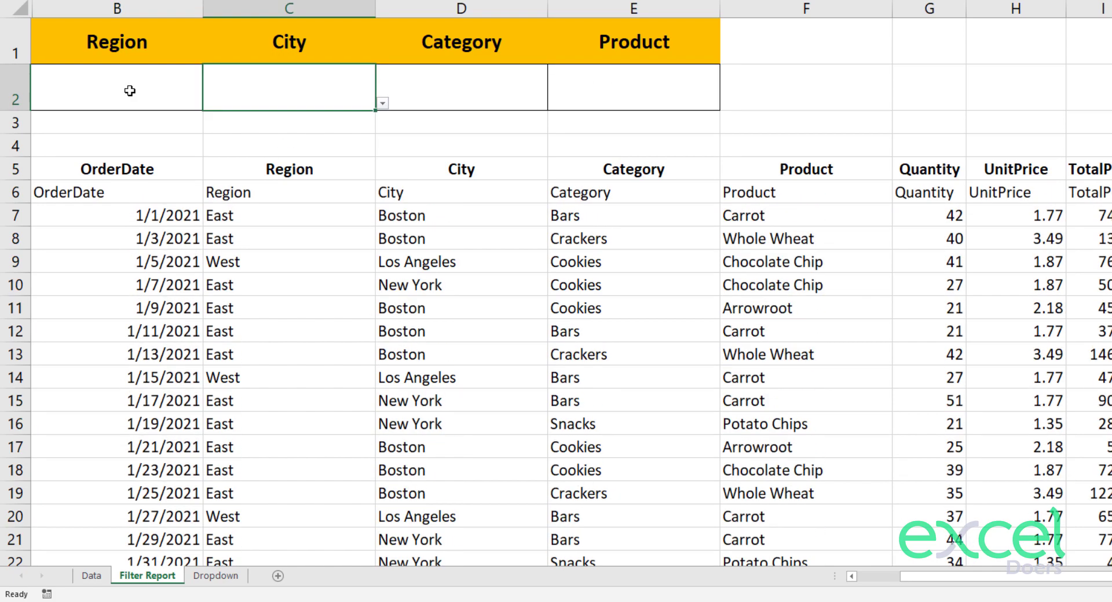
Filter the report by Region, trying East first and West second.
click(129, 89)
click(209, 105)
click(69, 113)
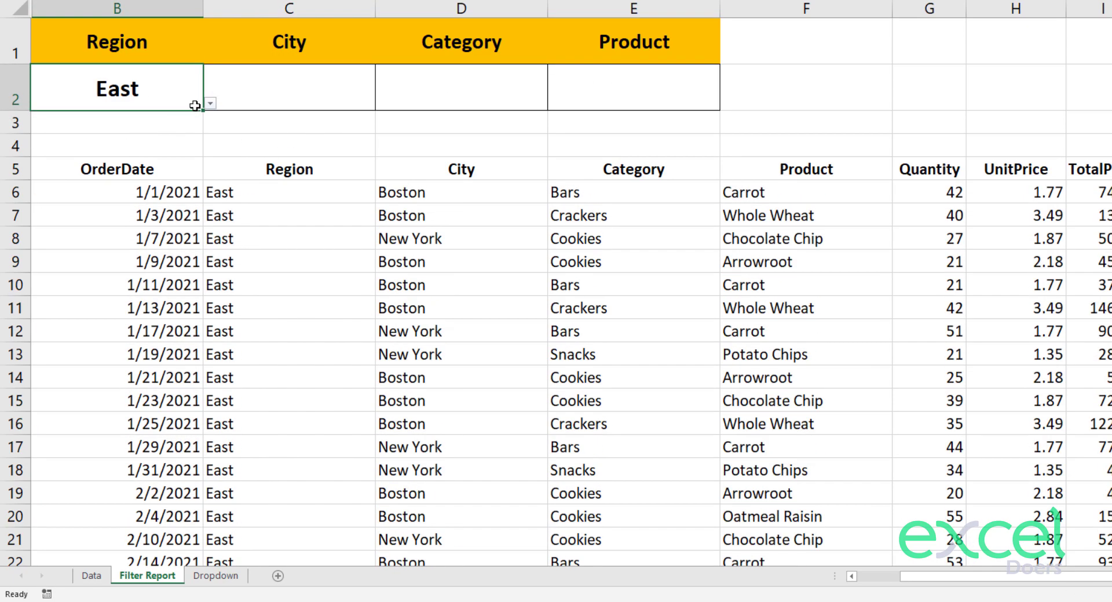
click(210, 103)
click(164, 134)
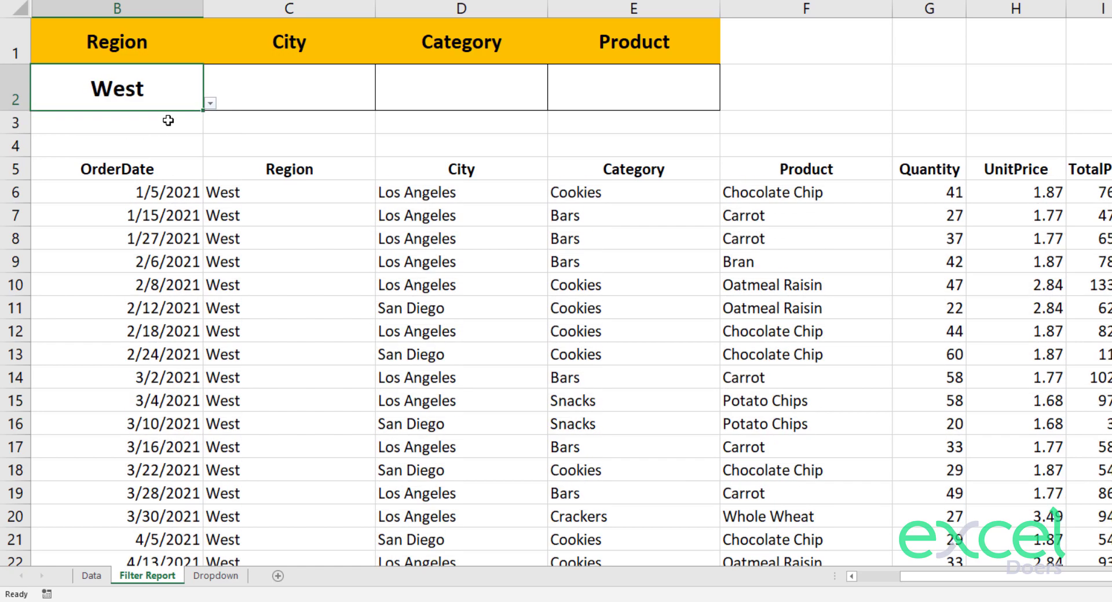
Clear the Region filter, set Category to Cookies and look through the filtered records.
key(Delete)
click(466, 91)
click(555, 103)
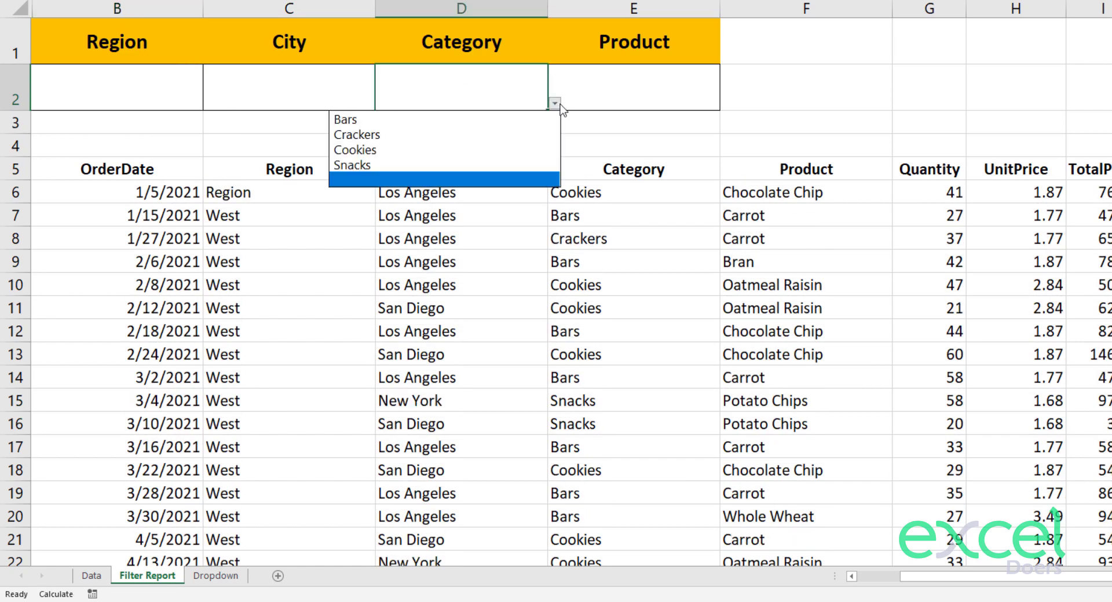
click(447, 145)
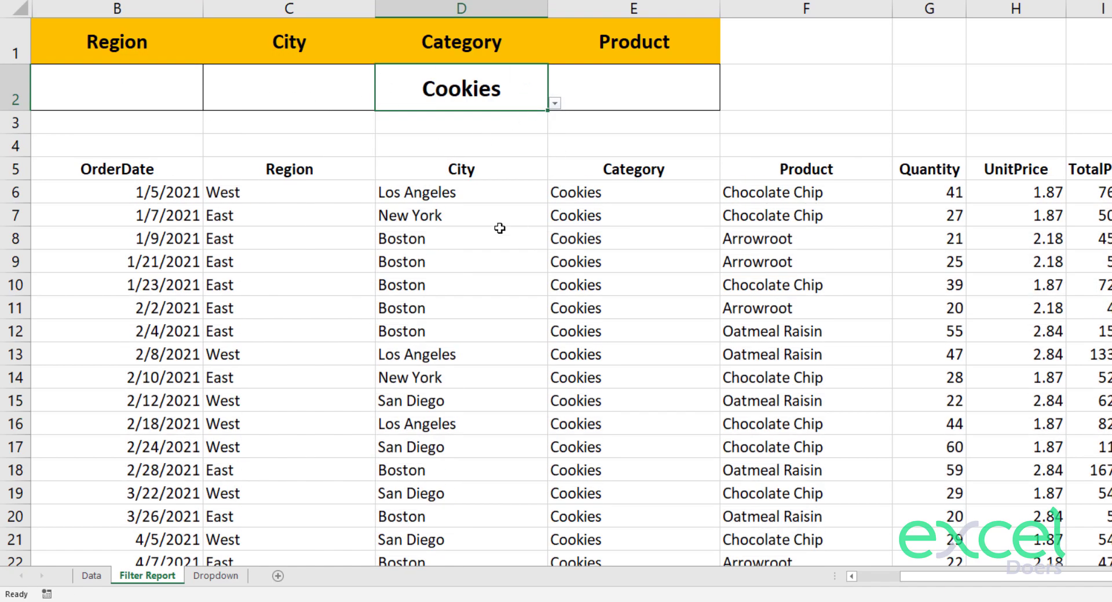
scroll(500, 228, down, 9)
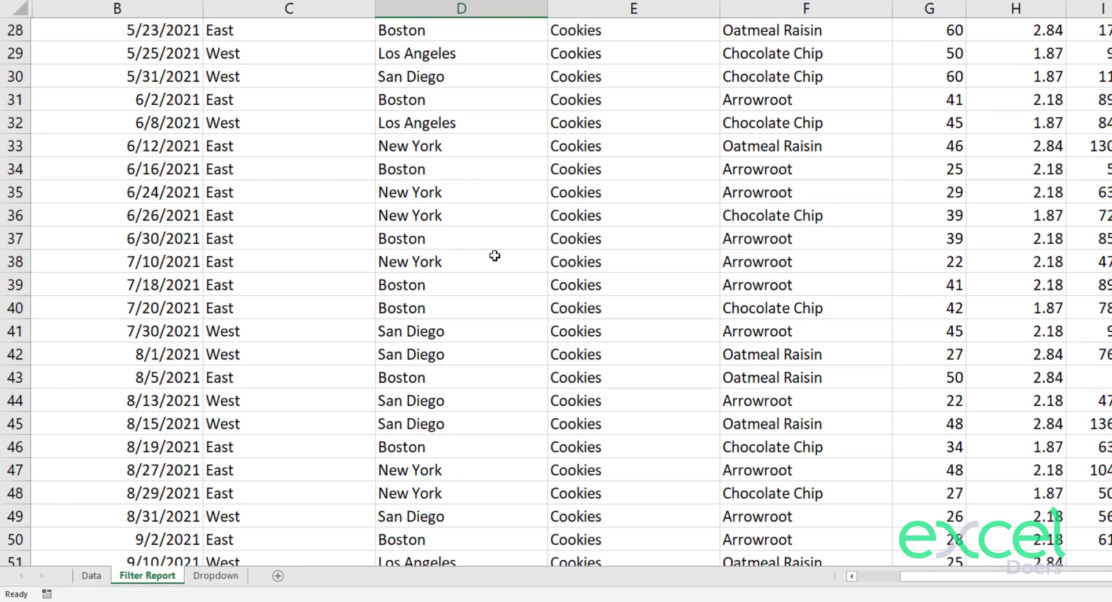
click(391, 296)
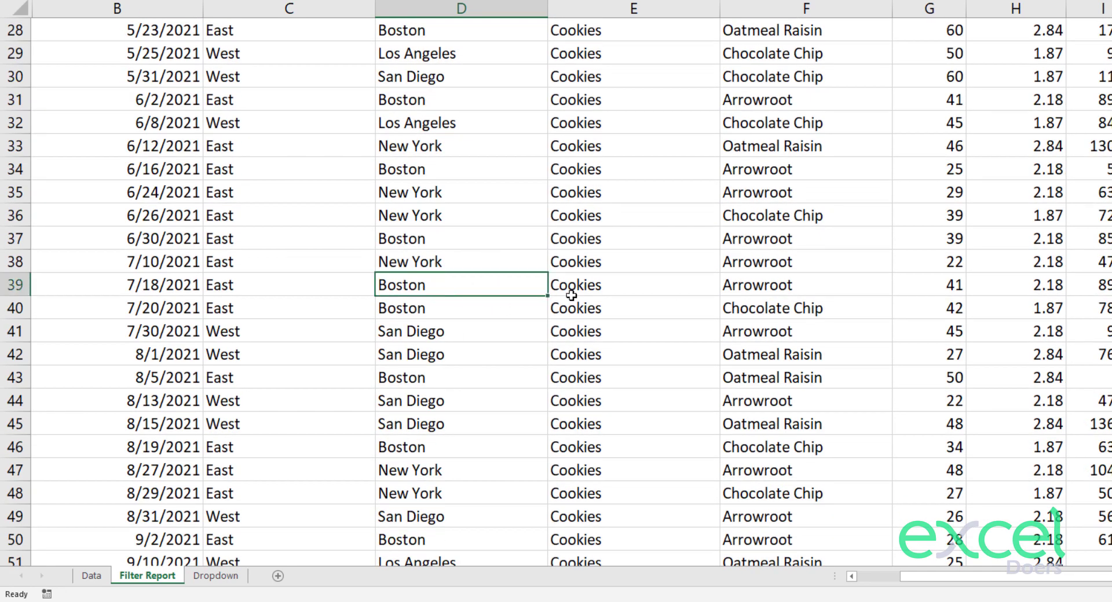
scroll(470, 278, up, 9)
Set the City filter in C2 to Boston alongside the Cookies category.
click(352, 96)
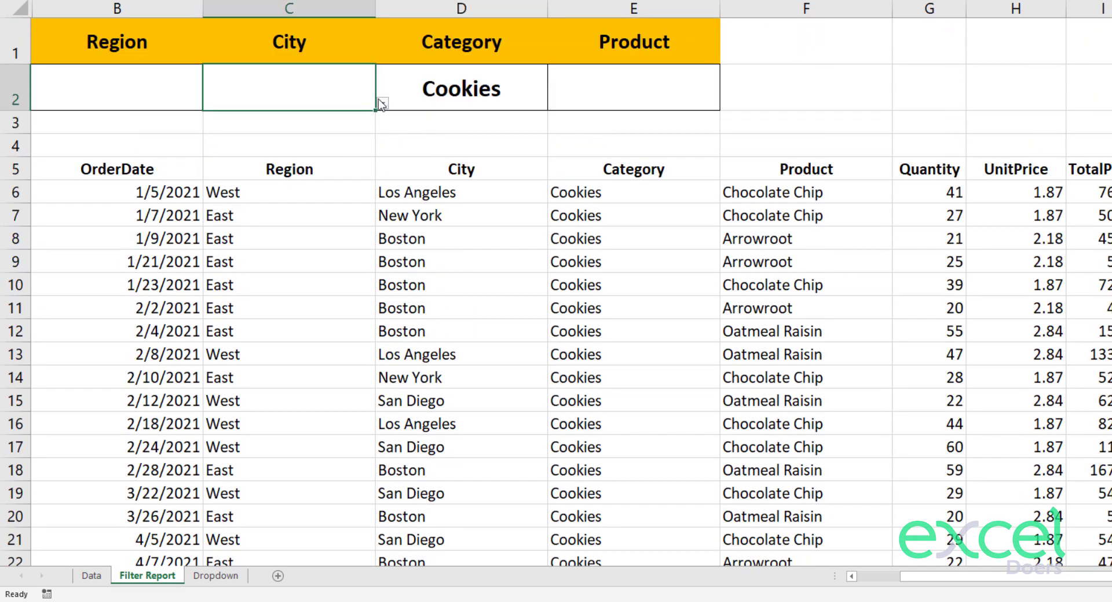
click(382, 103)
click(288, 120)
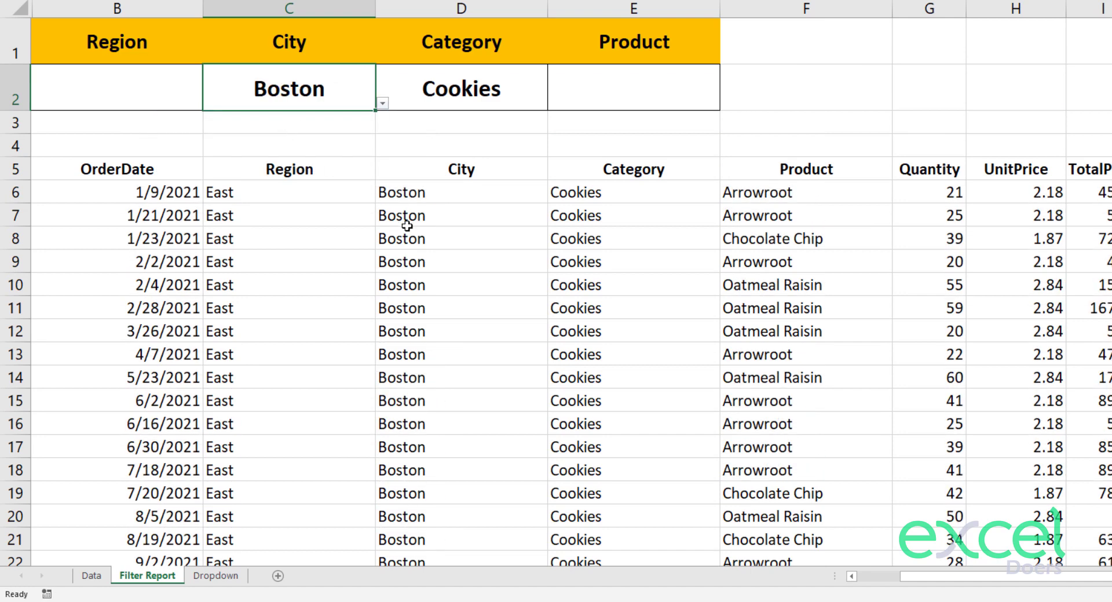
click(676, 96)
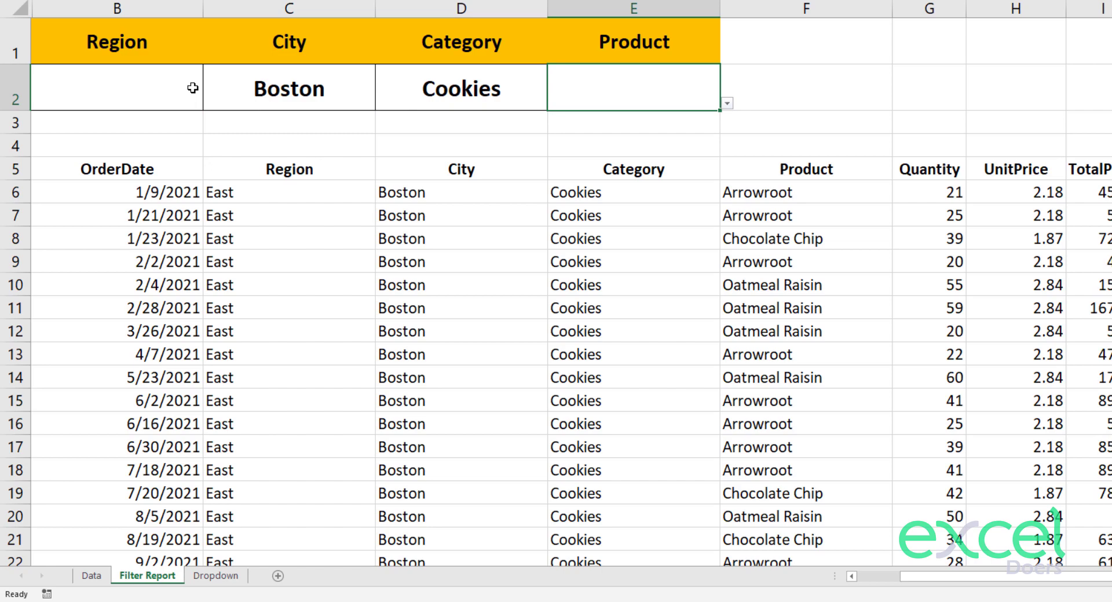
Turn on the built-in Filter for the header row of the Data sheet, from OrderDate to TotalPrice.
click(87, 576)
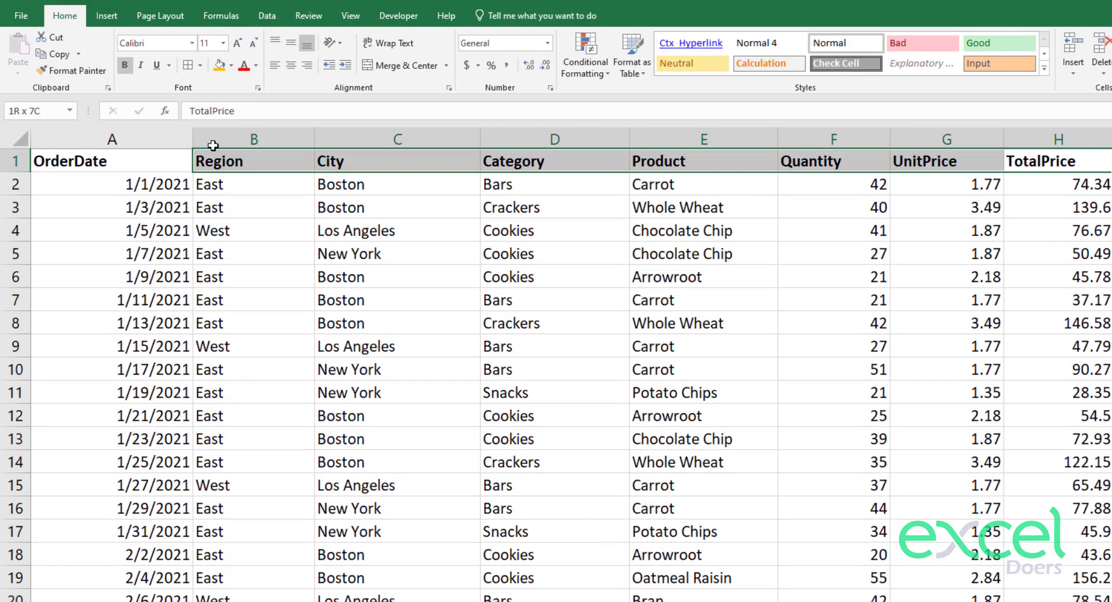
click(267, 16)
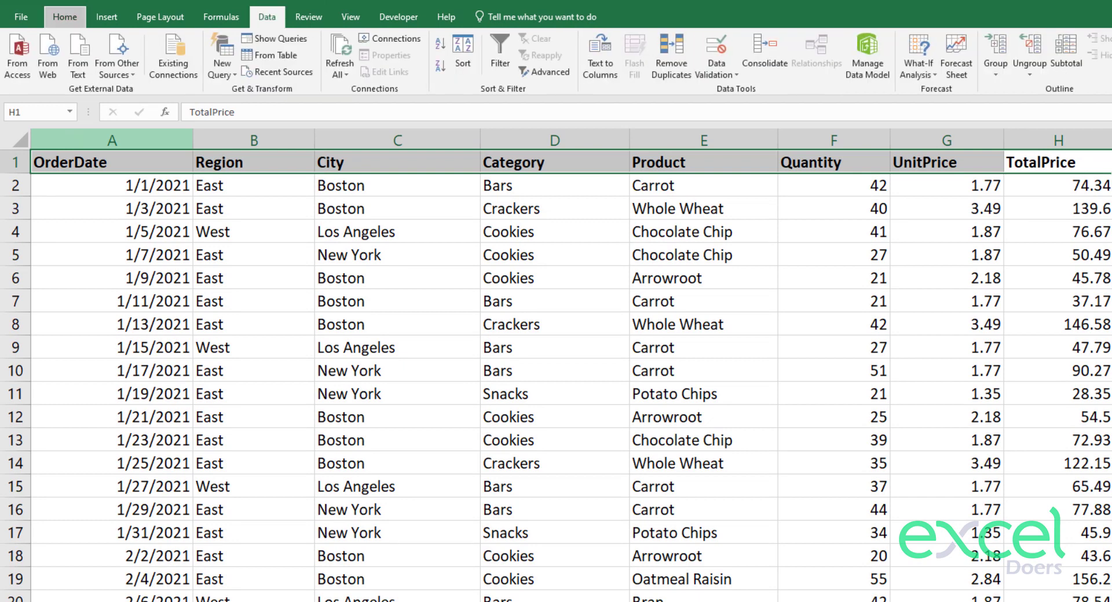
click(503, 55)
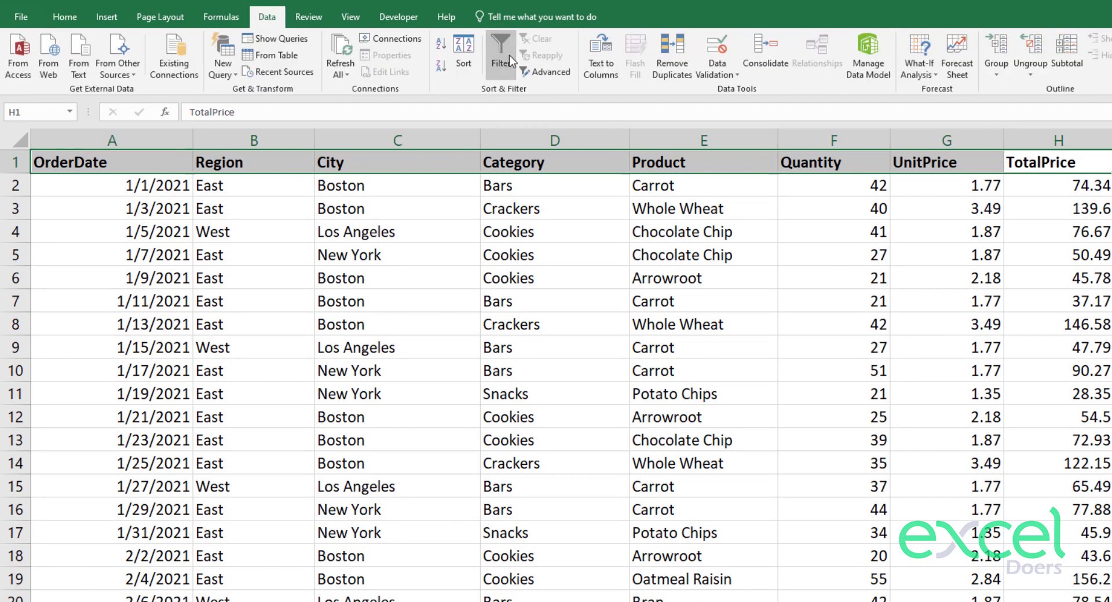
Inspect the built-in filter options of the Region and City columns without applying a filter.
click(253, 278)
click(304, 167)
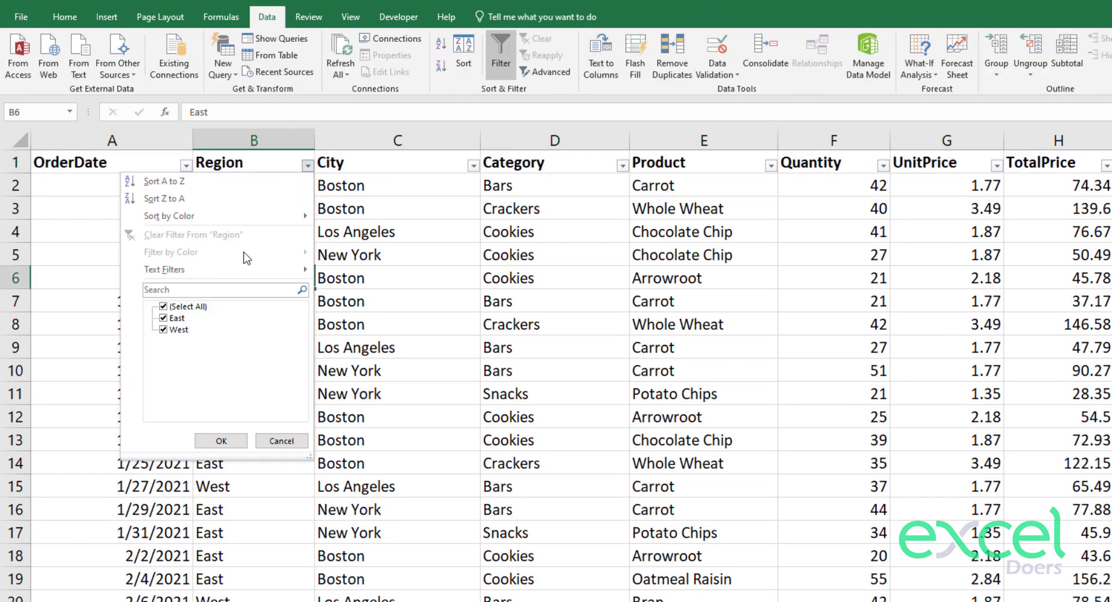
key(Escape)
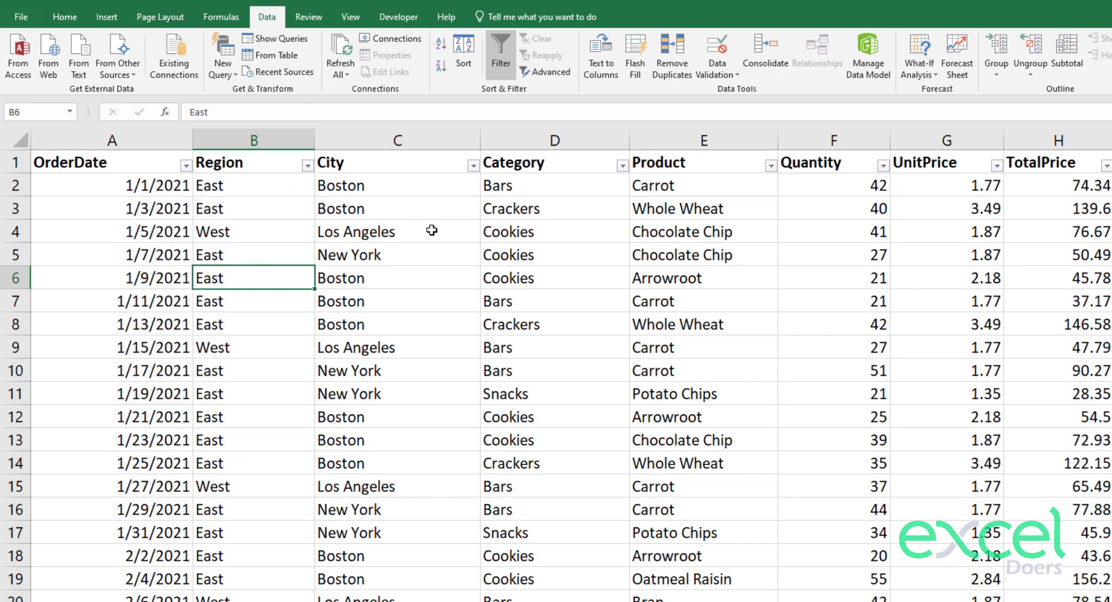
click(483, 179)
click(473, 166)
key(Escape)
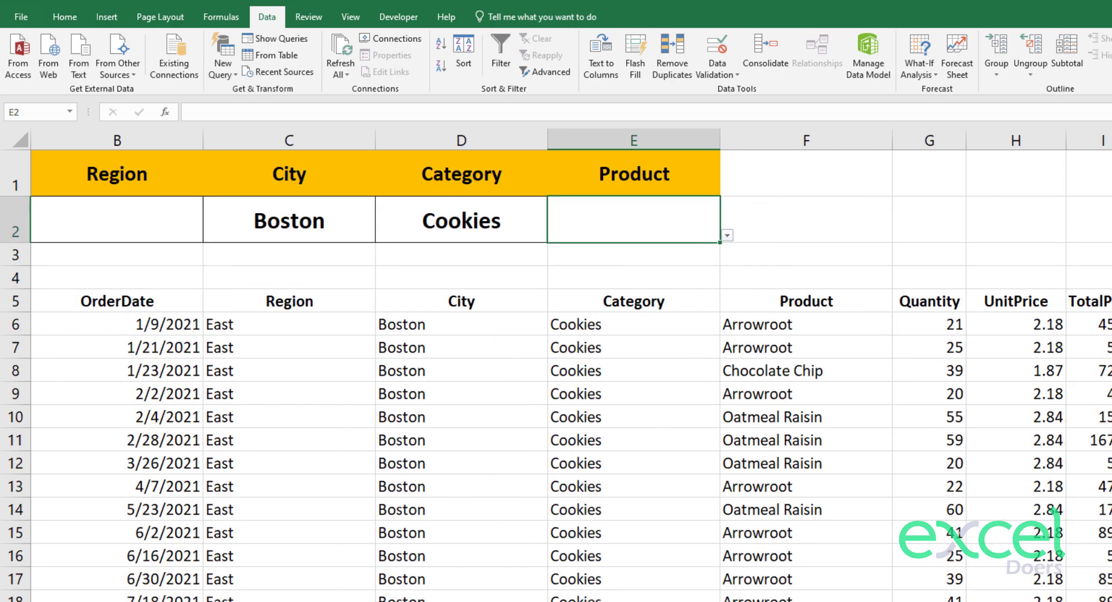
Set the City filter on the Filter Report sheet to New York and look through the filtered rows.
click(365, 222)
click(383, 236)
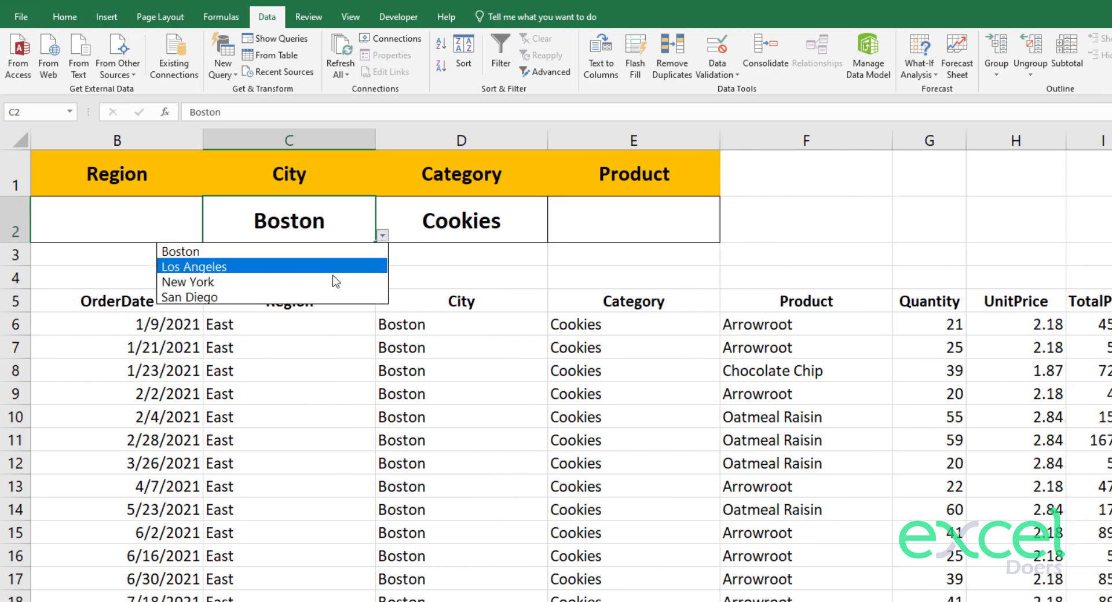
click(332, 280)
scroll(557, 449, down, 1)
scroll(558, 449, down, 8)
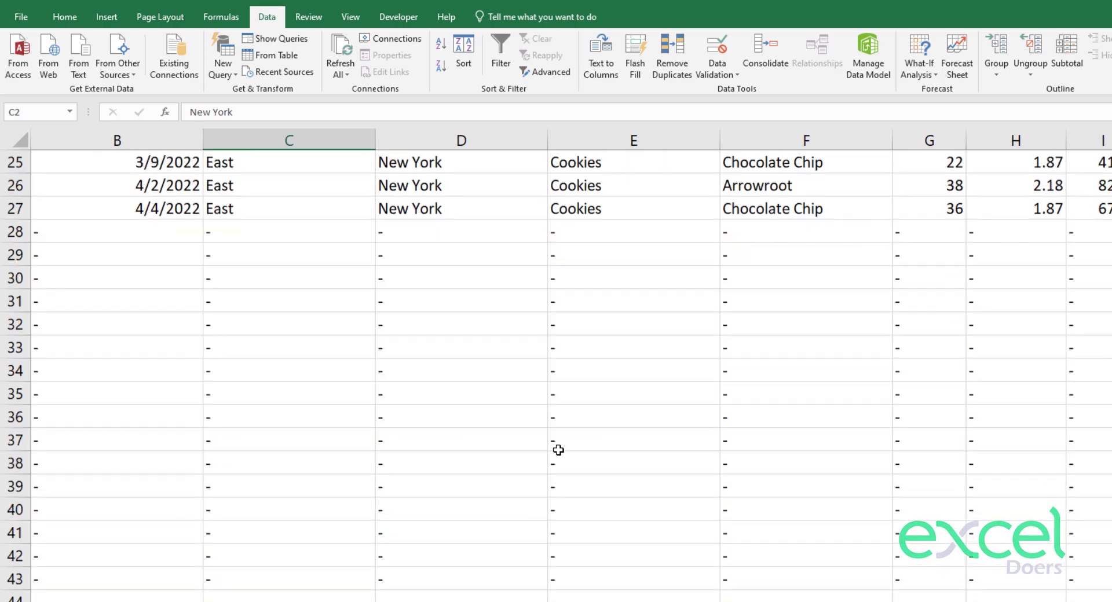
scroll(558, 450, up, 8)
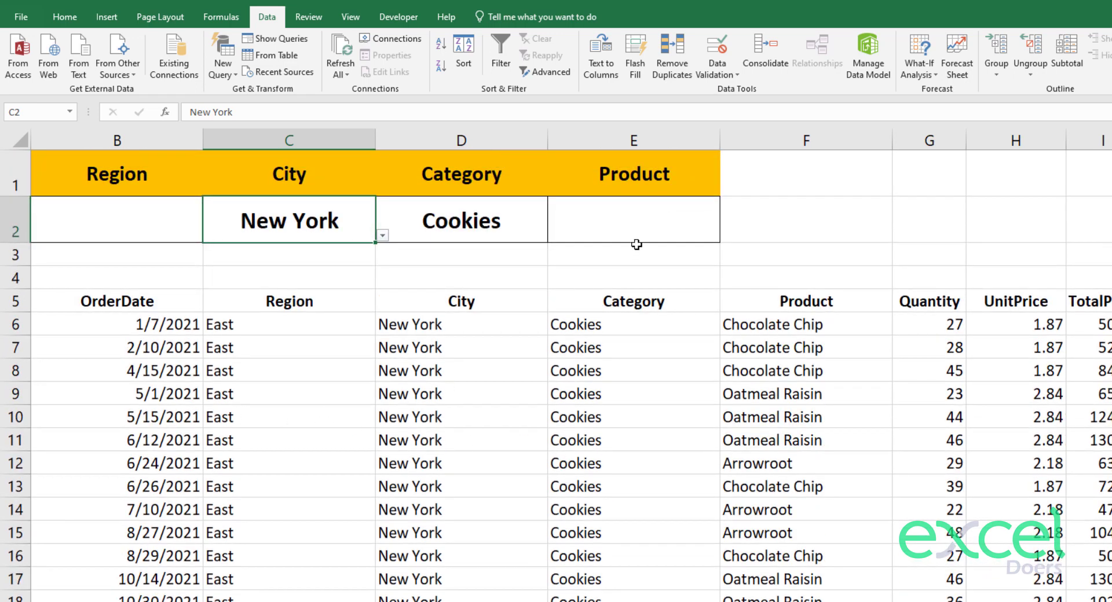
click(630, 227)
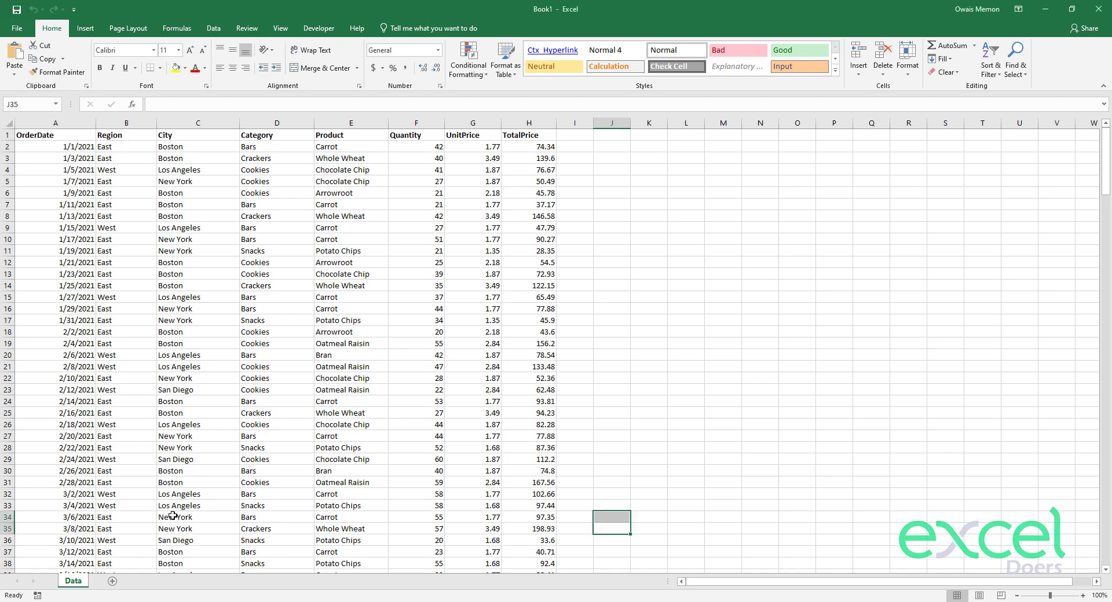
click(250, 383)
key(ctrl+Up)
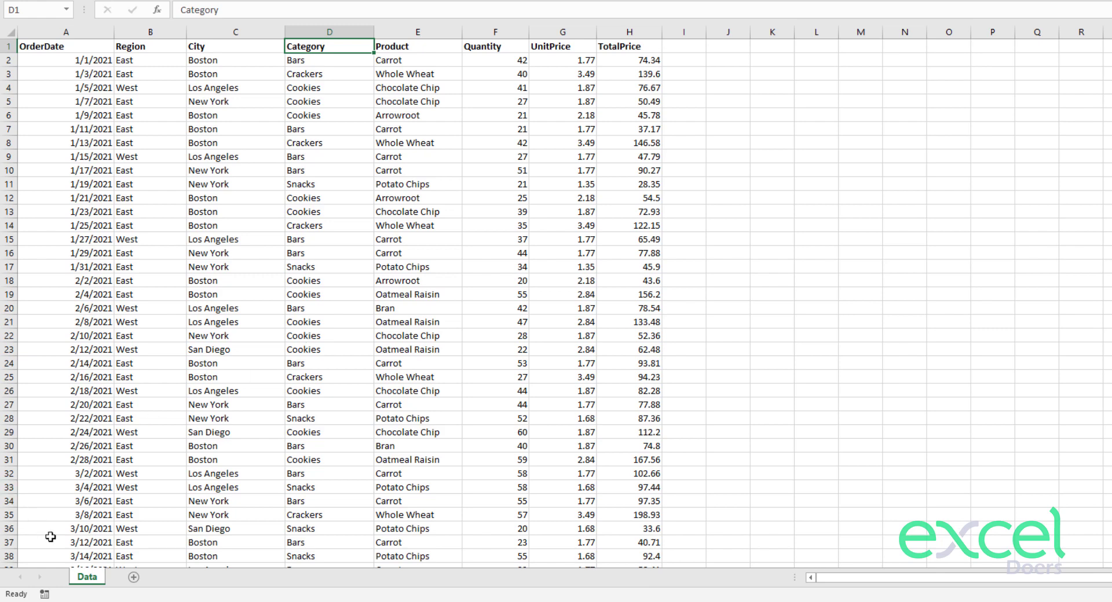
click(90, 515)
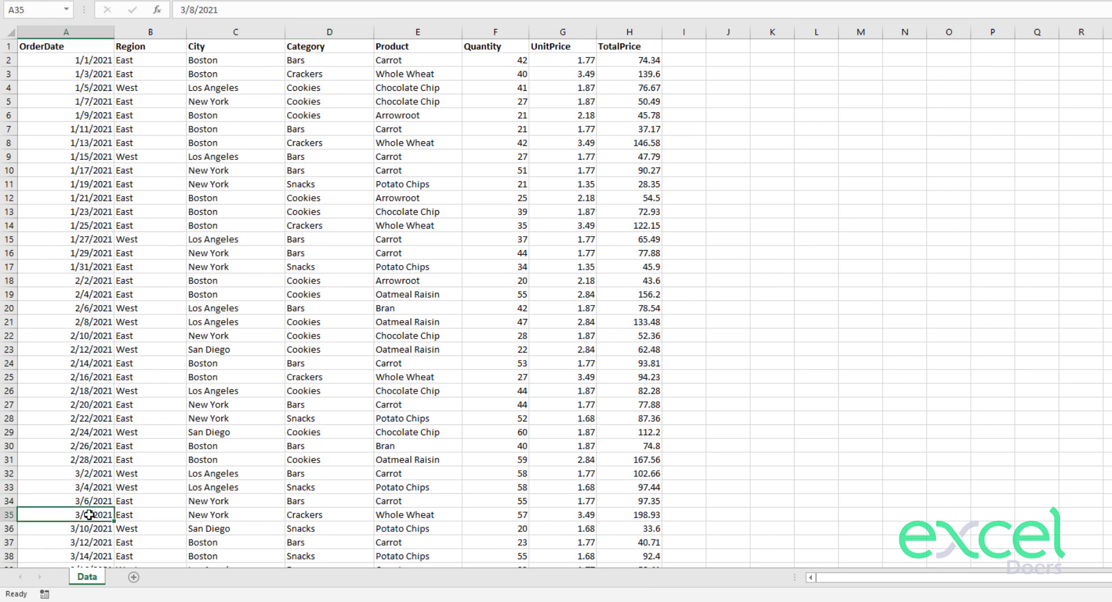
Add a new worksheet after Data and name it Filter Report.
click(133, 578)
double_click(127, 577)
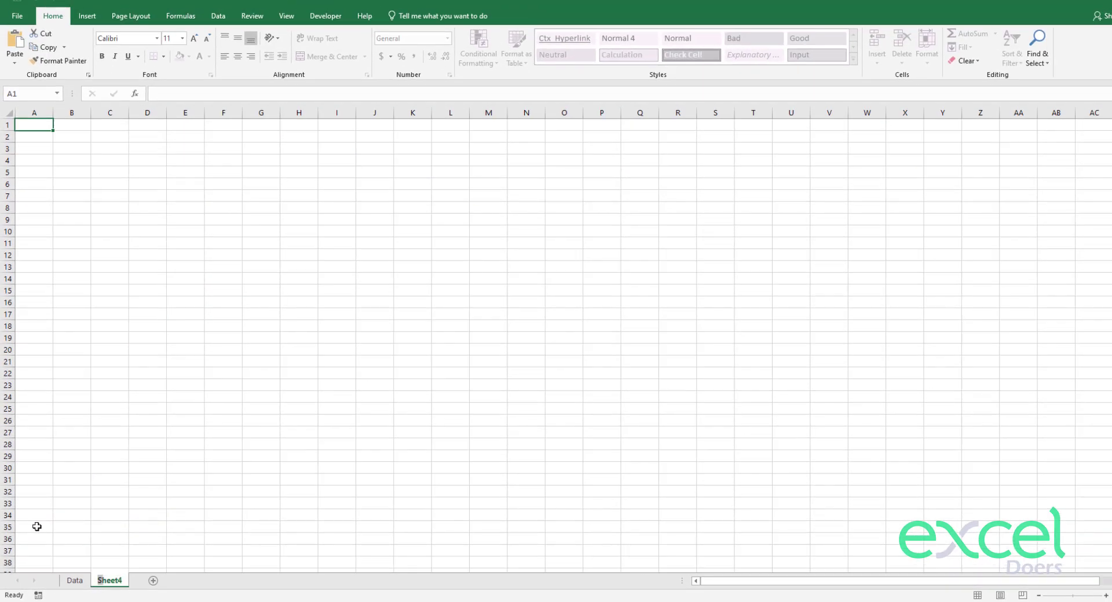
text(R)
text(ilter Report)
key(Return)
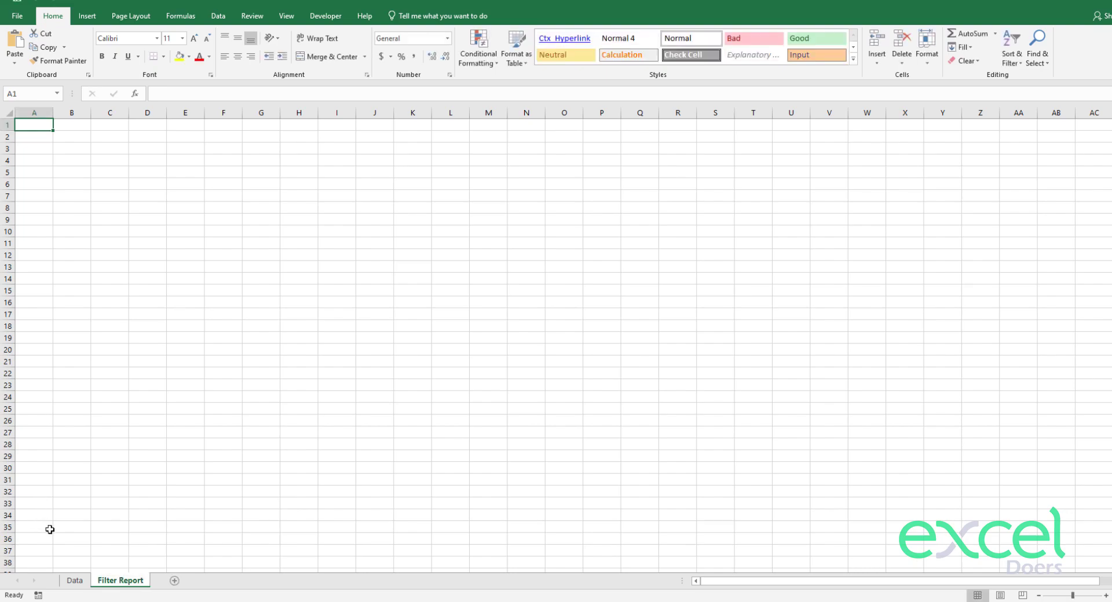
Copy the Region, City, Category and Product headers from the Data sheet and paste them as values at A1 of Filter Report.
click(77, 582)
click(340, 122)
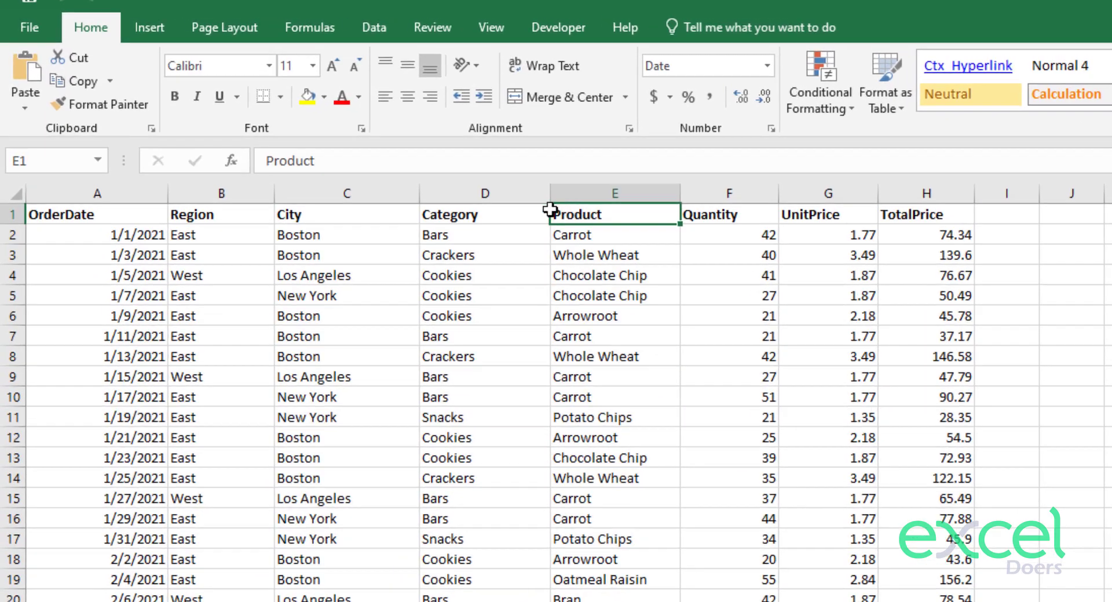
drag(355, 136, 115, 145)
drag(180, 223, 182, 215)
key(ctrl+c)
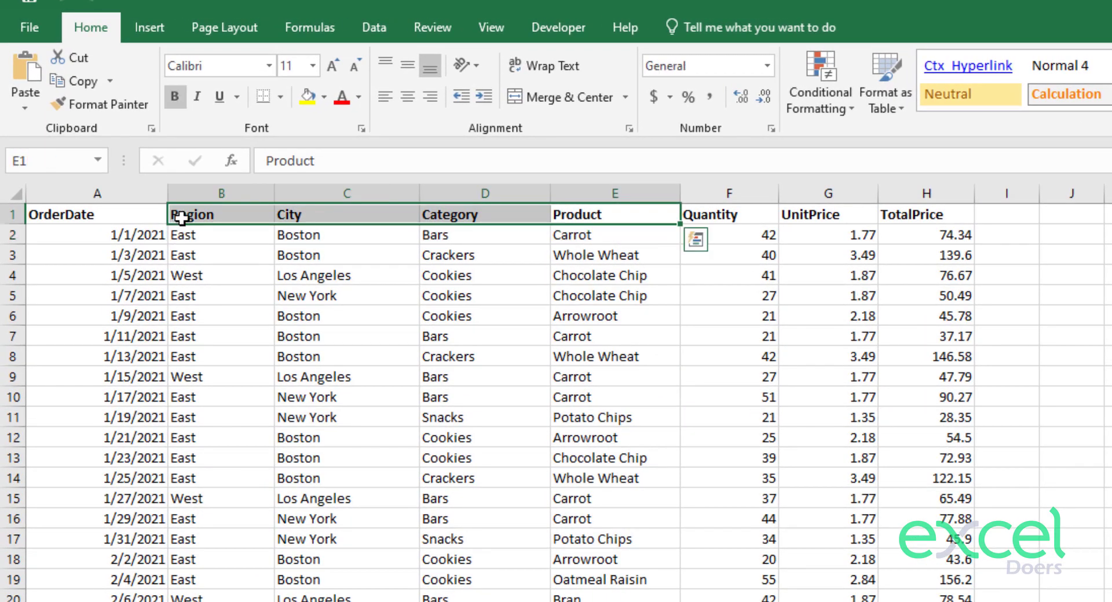
right_click(183, 220)
click(231, 256)
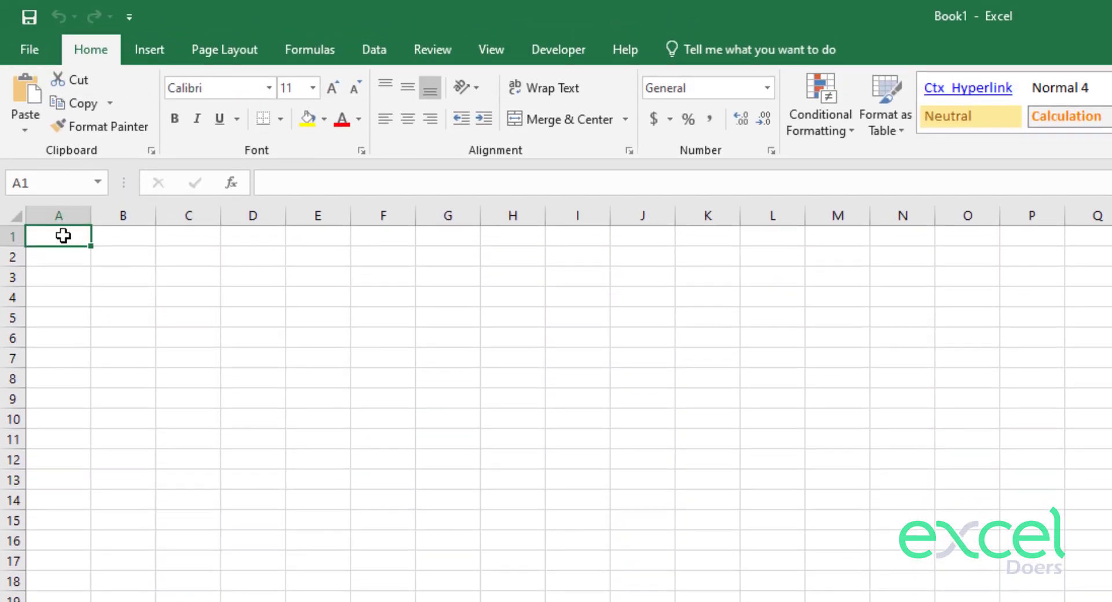
right_click(63, 235)
click(132, 327)
click(255, 310)
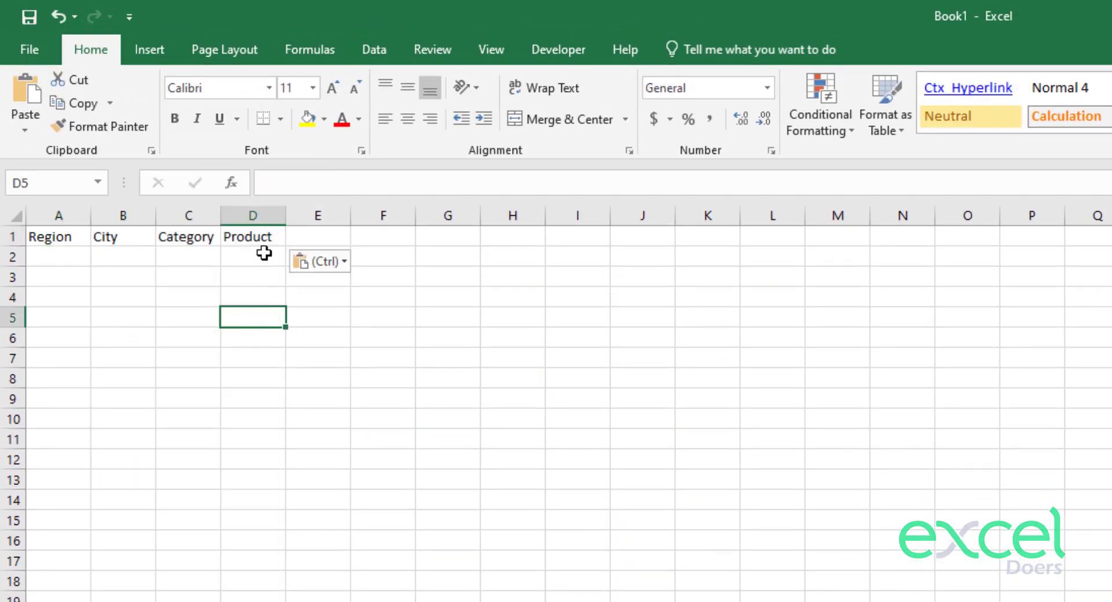
Widen columns A to D of Filter Report to an equal width.
drag(246, 214, 10, 191)
drag(91, 214, 149, 215)
click(324, 299)
click(204, 277)
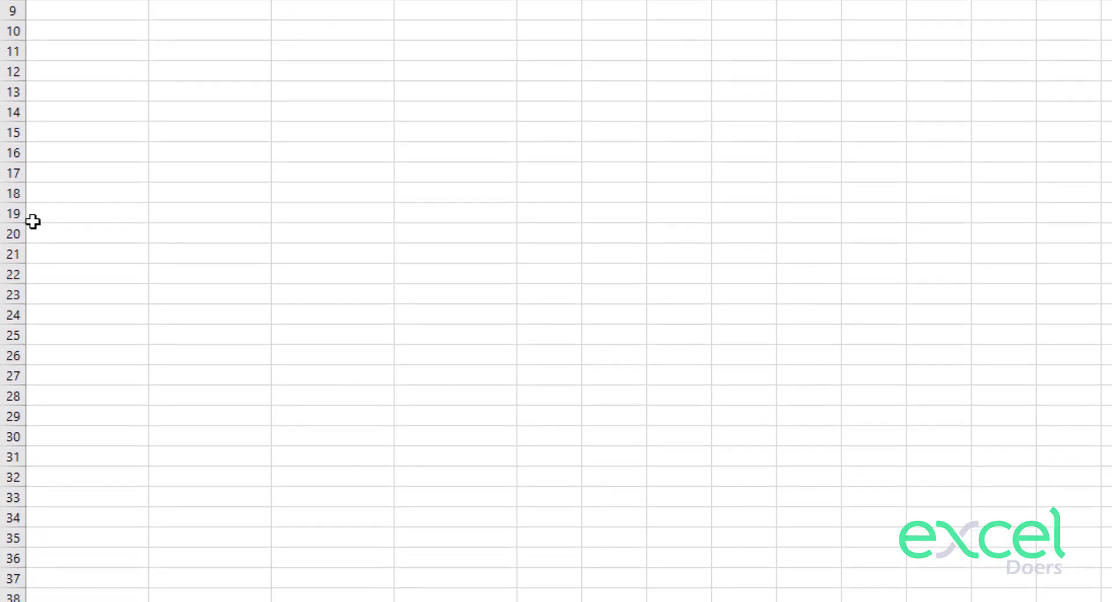
Copy the full header row, OrderDate to TotalPrice, from the Data sheet to A5 of Filter Report.
click(115, 573)
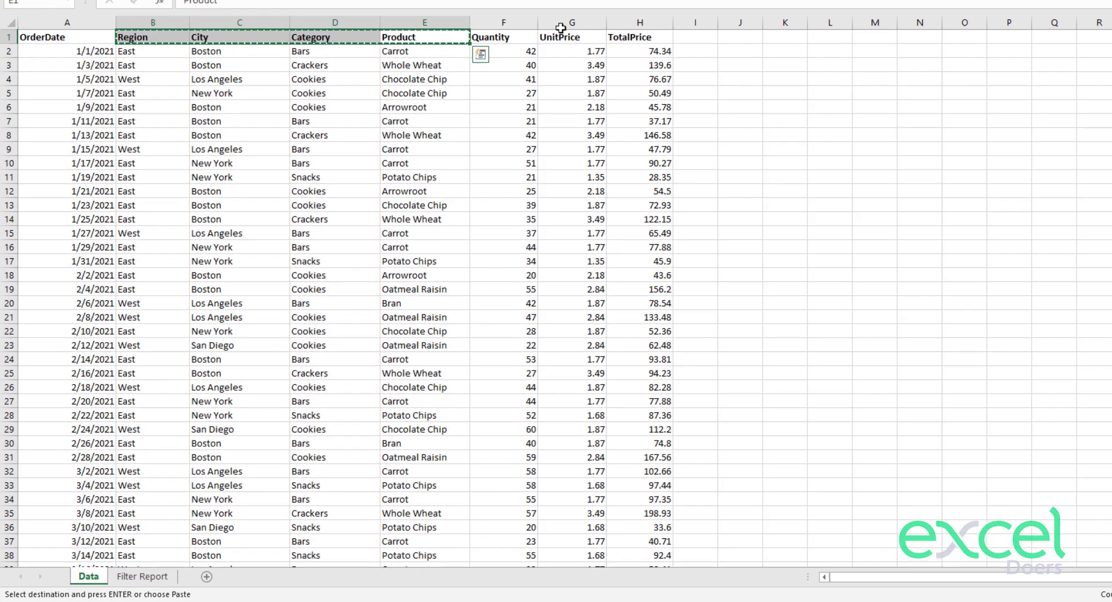
drag(636, 38, 2, 36)
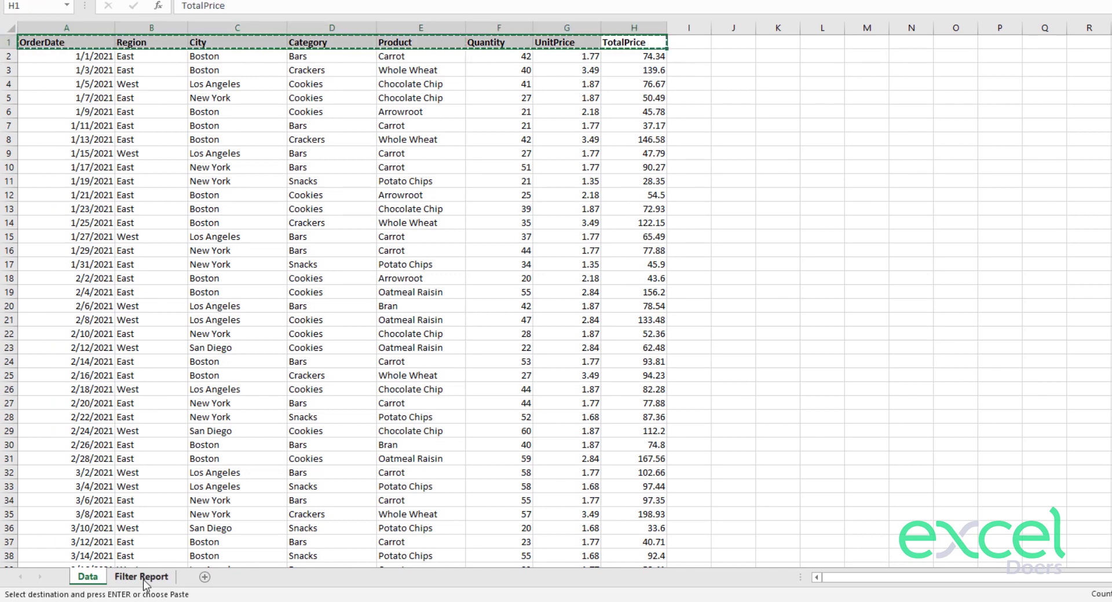
click(141, 577)
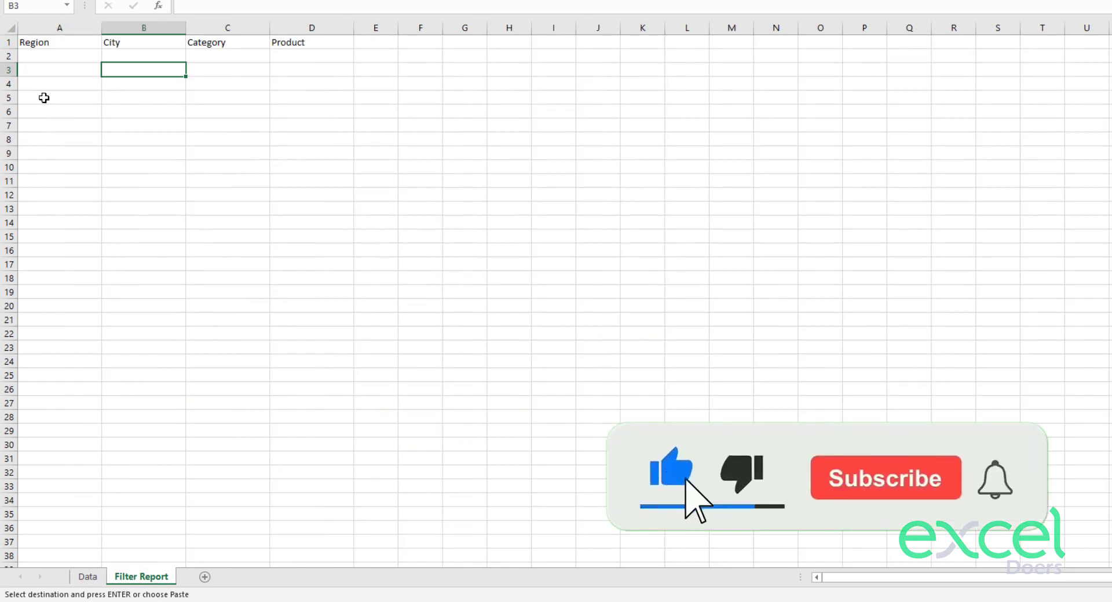
click(44, 98)
key(ctrl+v)
click(536, 139)
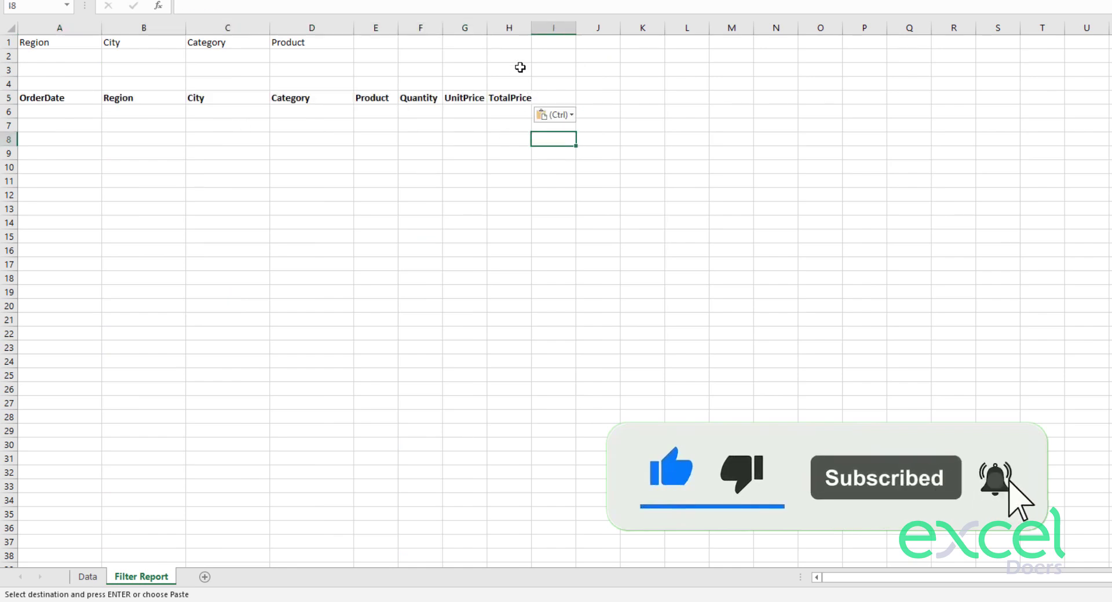
Widen columns A to H to an equal width and centre the OrderDate to TotalPrice headers in row 5.
drag(510, 29, 121, 27)
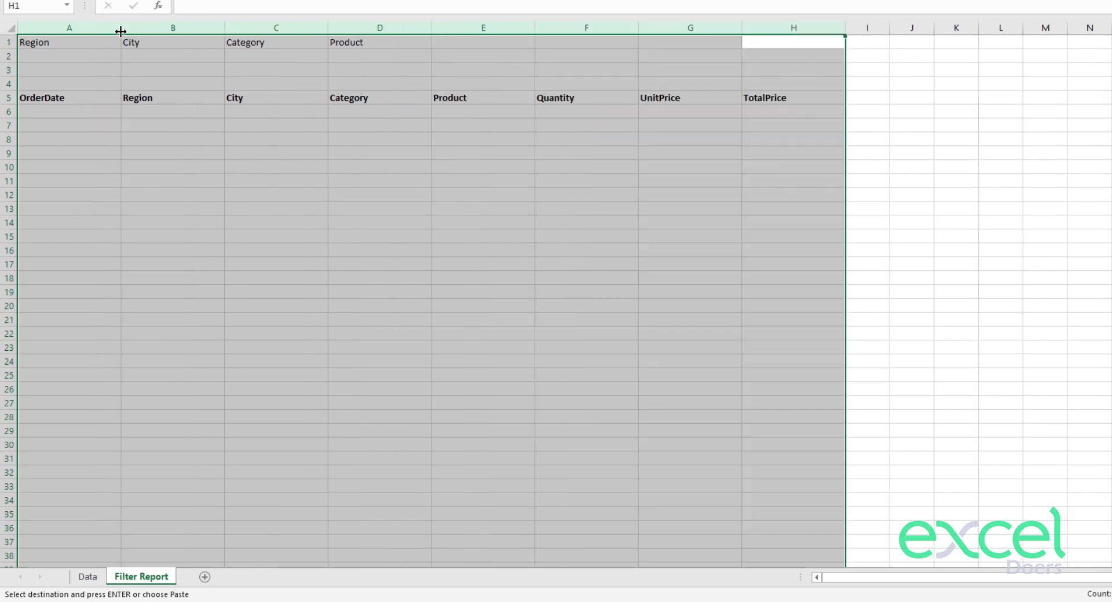
click(353, 167)
drag(796, 114, 26, 348)
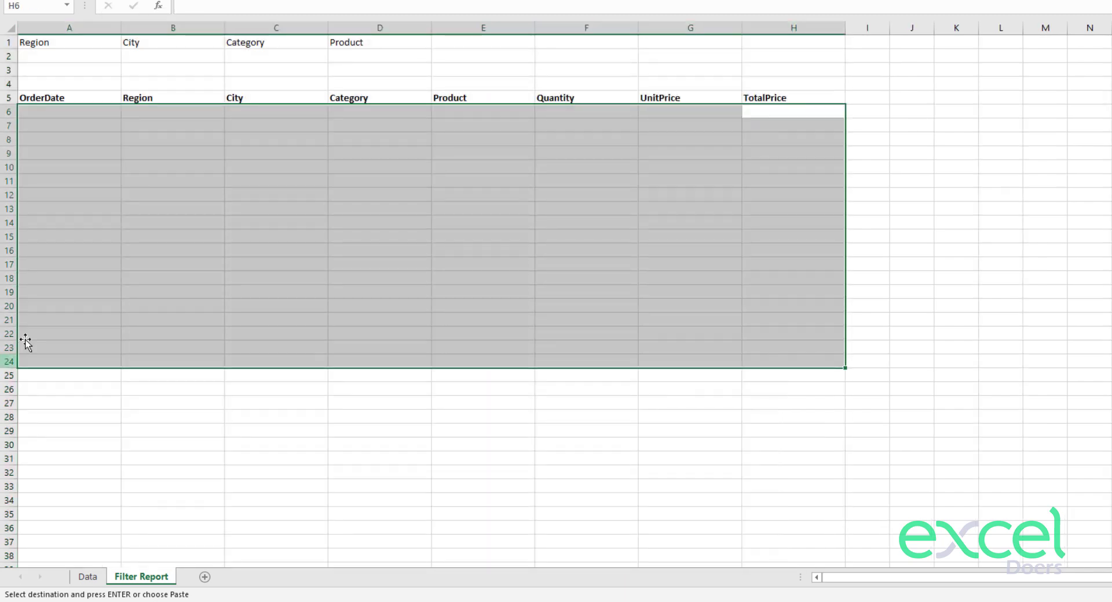
drag(806, 96, 3, 99)
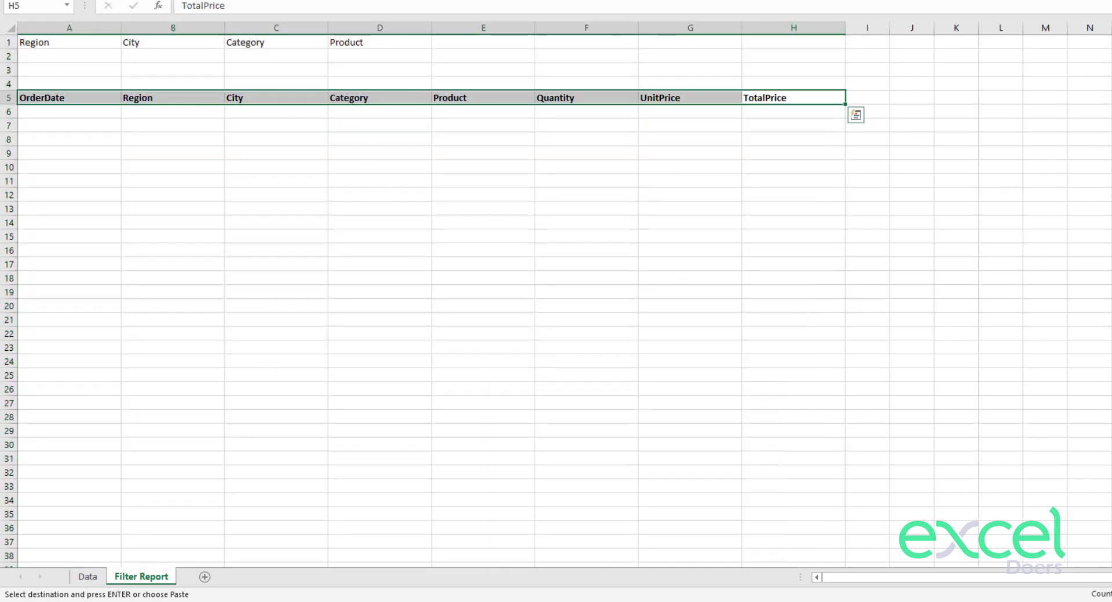
click(232, 0)
click(317, 111)
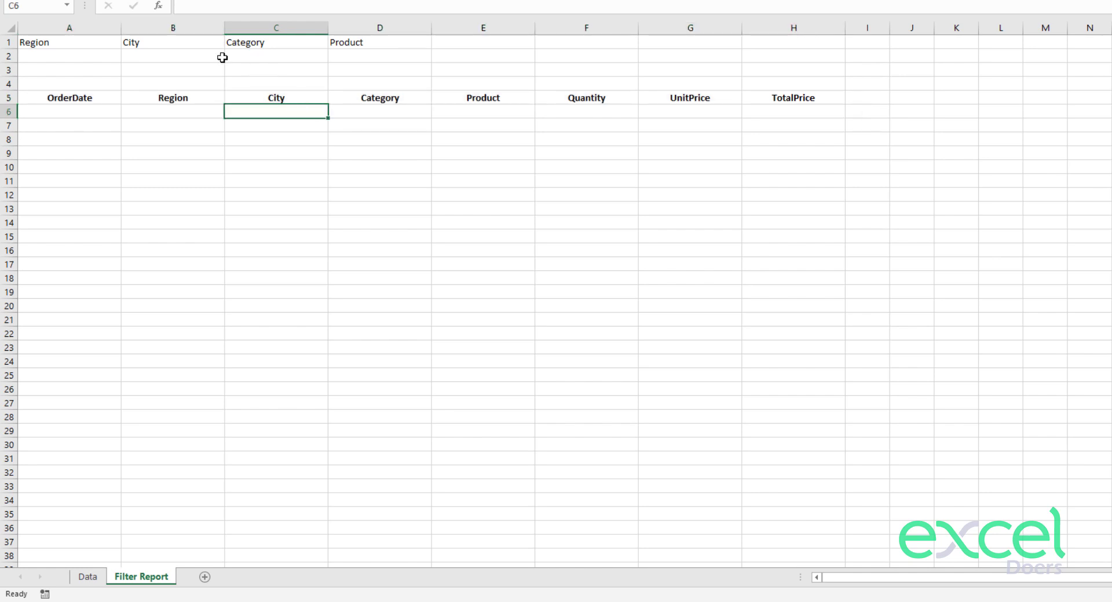
Centre the Region, City, Category and Product headers in A1:D1 and fill them with the standard orange colour.
drag(72, 37, 358, 36)
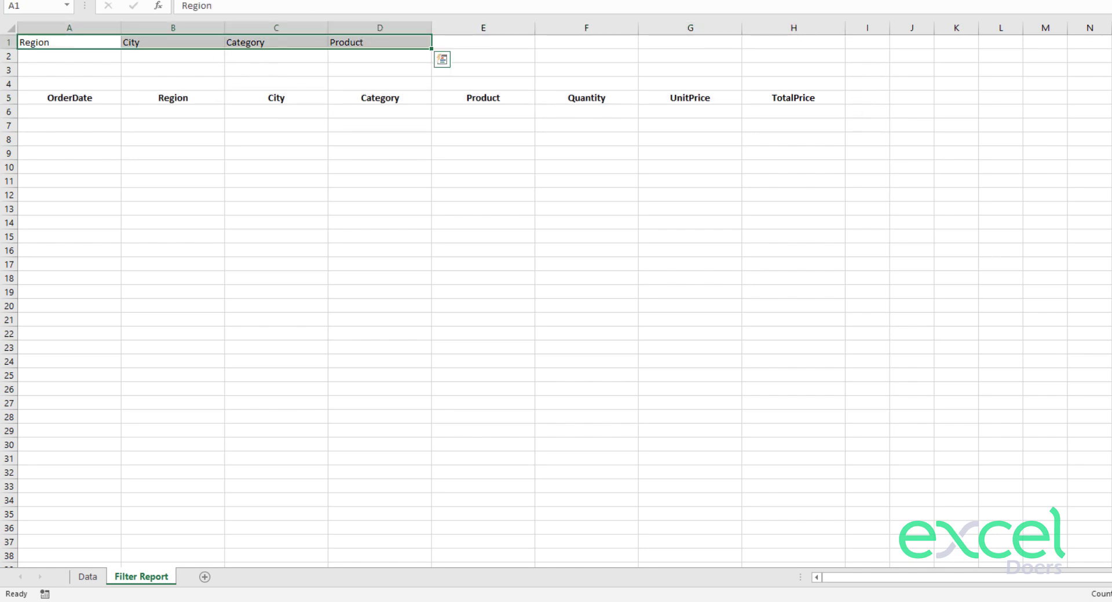
click(231, 0)
click(223, 0)
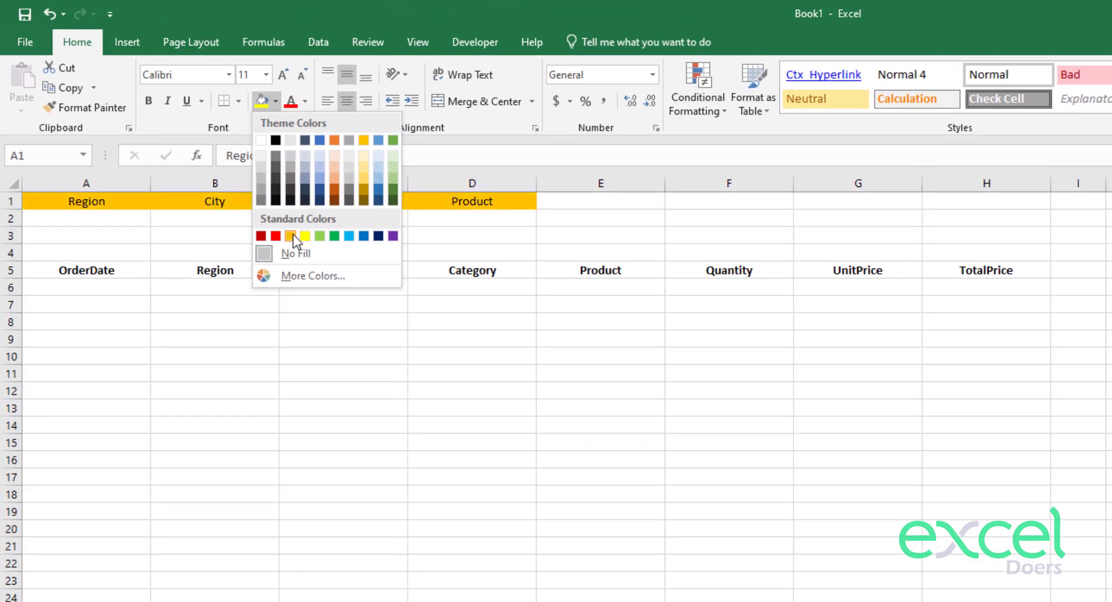
click(290, 236)
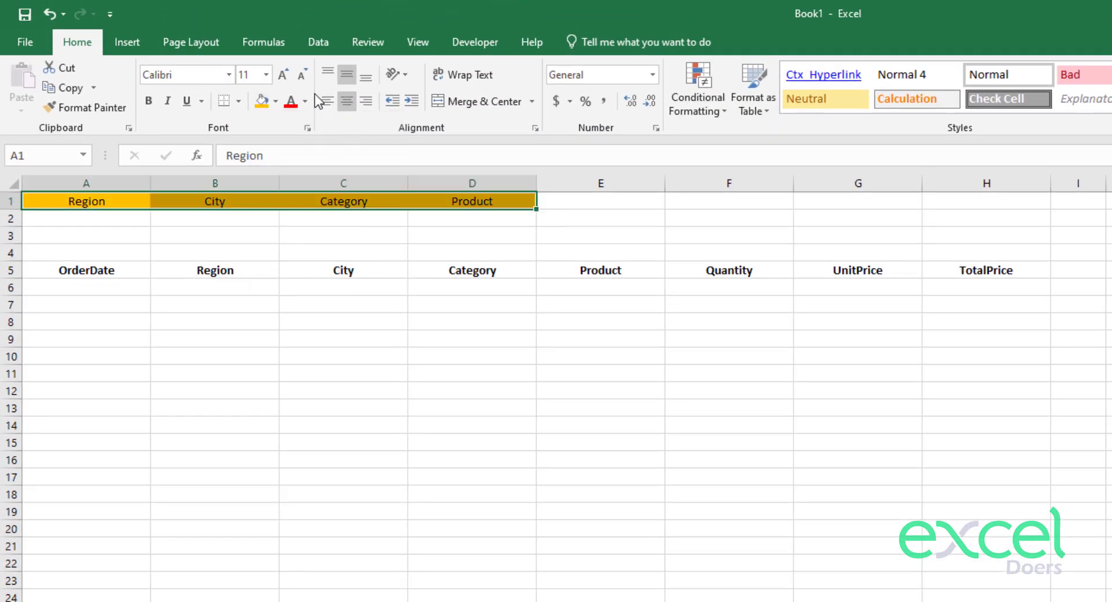
Set the A1:D1 headers to font size 14 and bold.
click(283, 77)
click(283, 77)
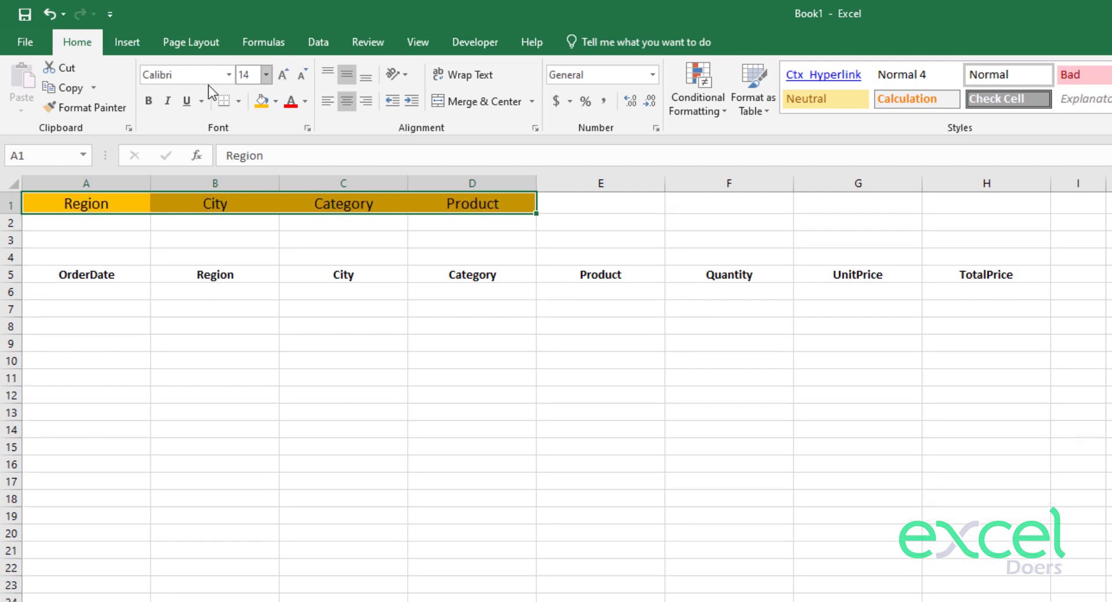
click(148, 102)
click(175, 239)
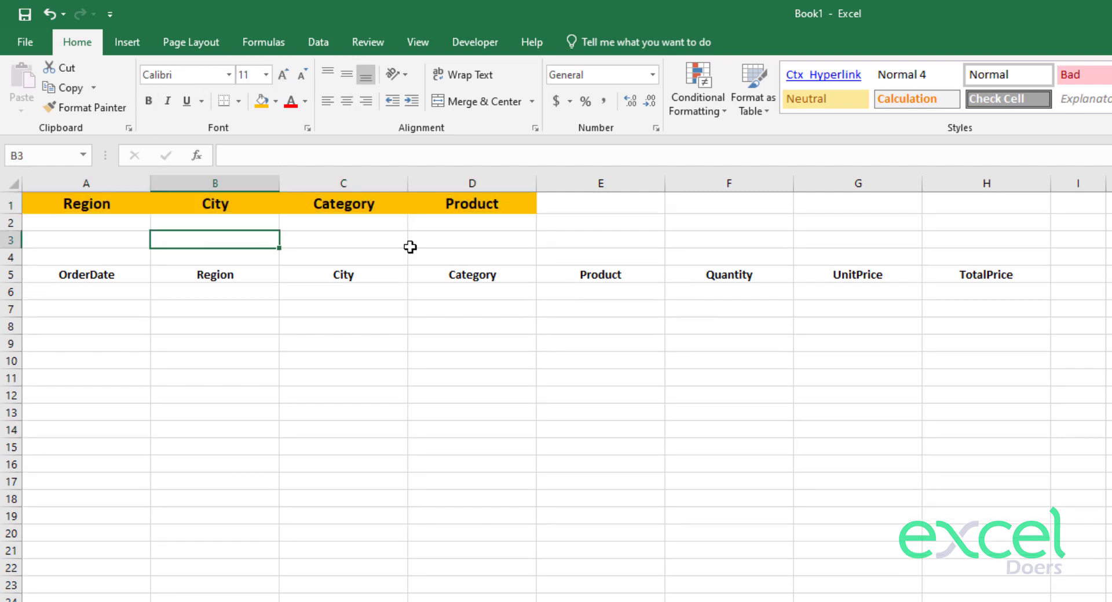
Apply all borders to the filter input cells A2:D2.
click(514, 221)
shift+click(50, 209)
shift+click(50, 222)
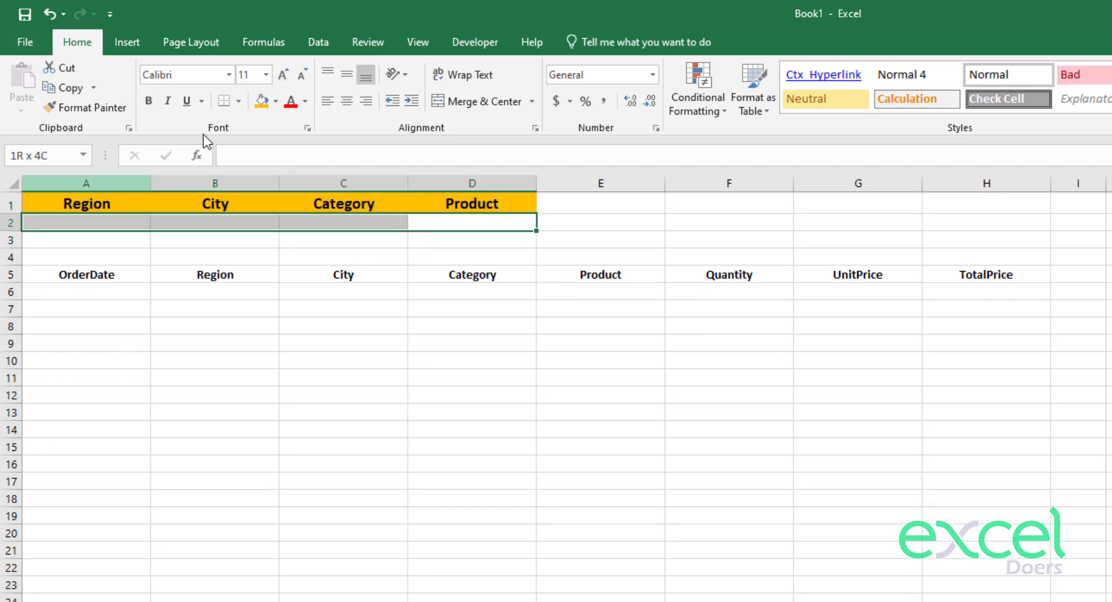
click(238, 101)
click(258, 248)
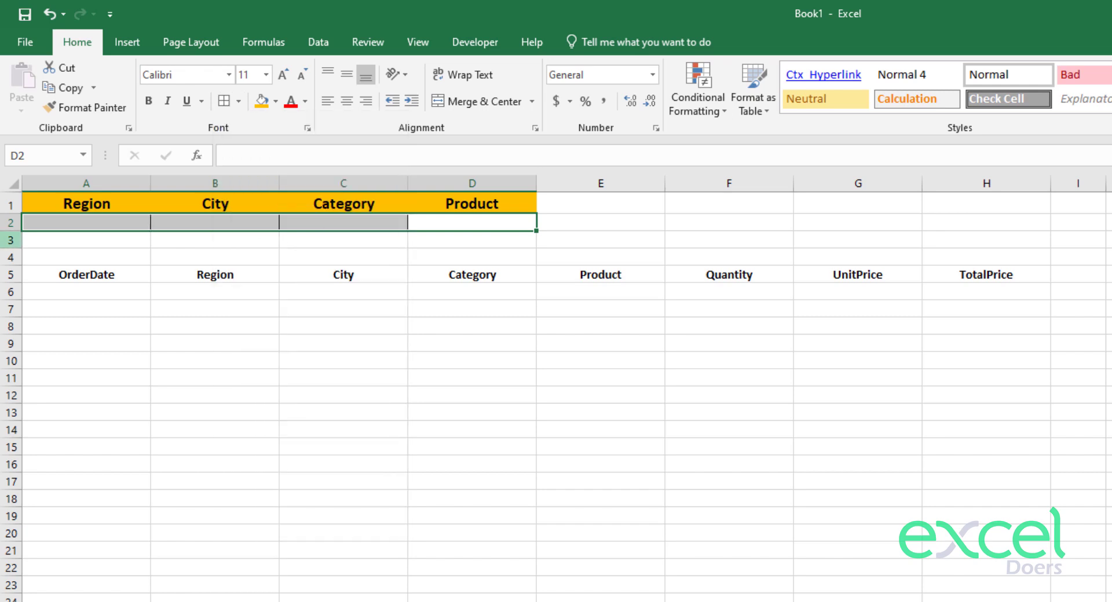
Increase the height of rows 1 and 2 equally on Filter Report.
mouse_move(10, 221)
mouse_down()
mouse_move(10, 203)
mouse_move(10, 227)
mouse_up()
click(107, 299)
click(391, 299)
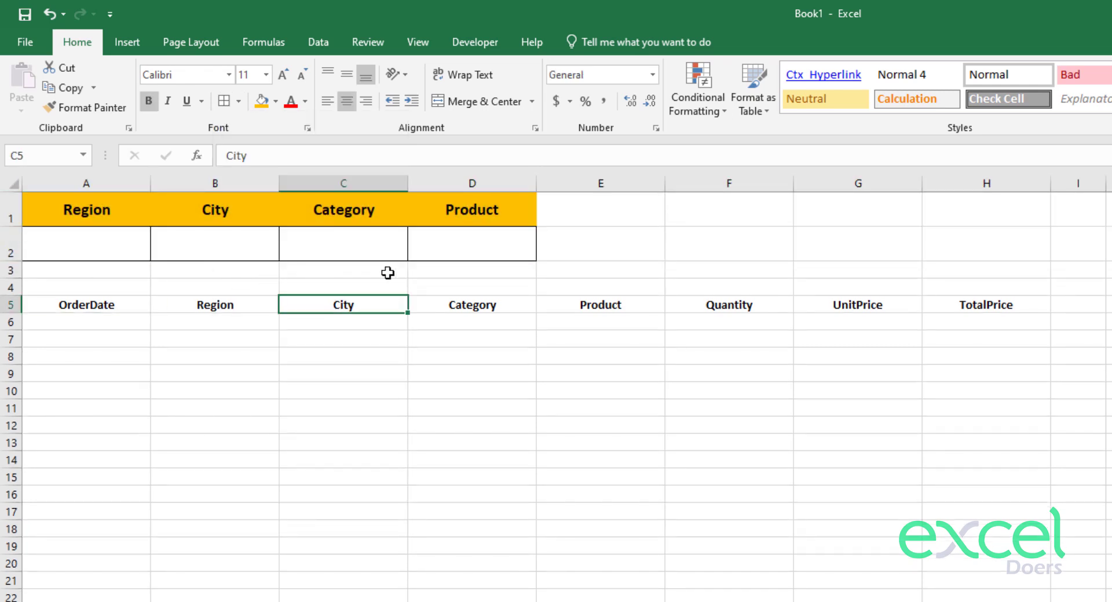
Examine the Region, City, Category and Product columns of the Data sheet as sources for the dropdown lists.
click(88, 246)
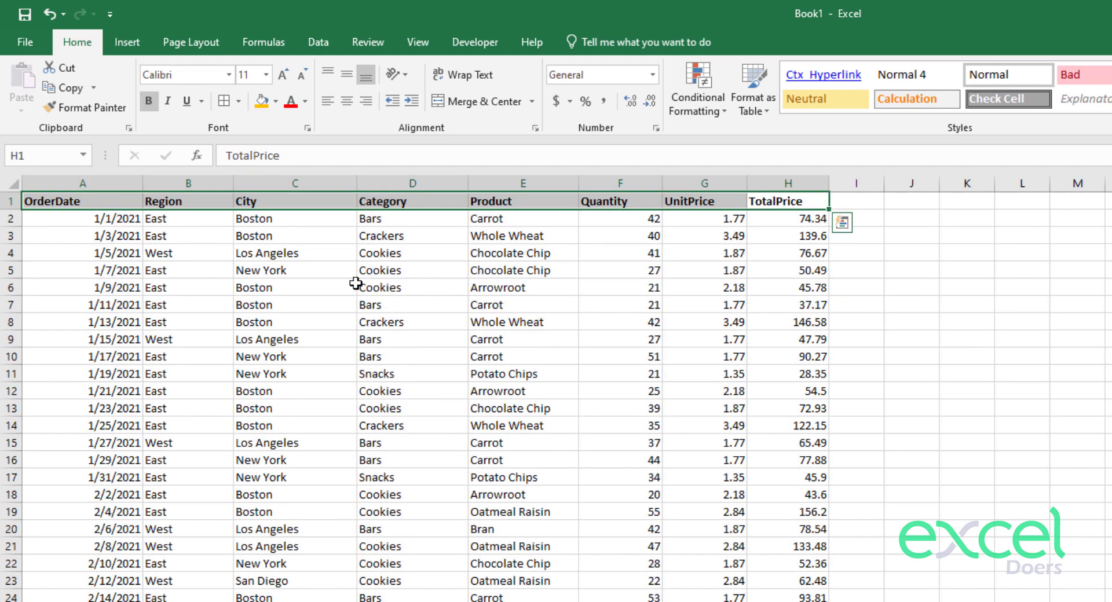
click(290, 252)
click(208, 236)
click(278, 236)
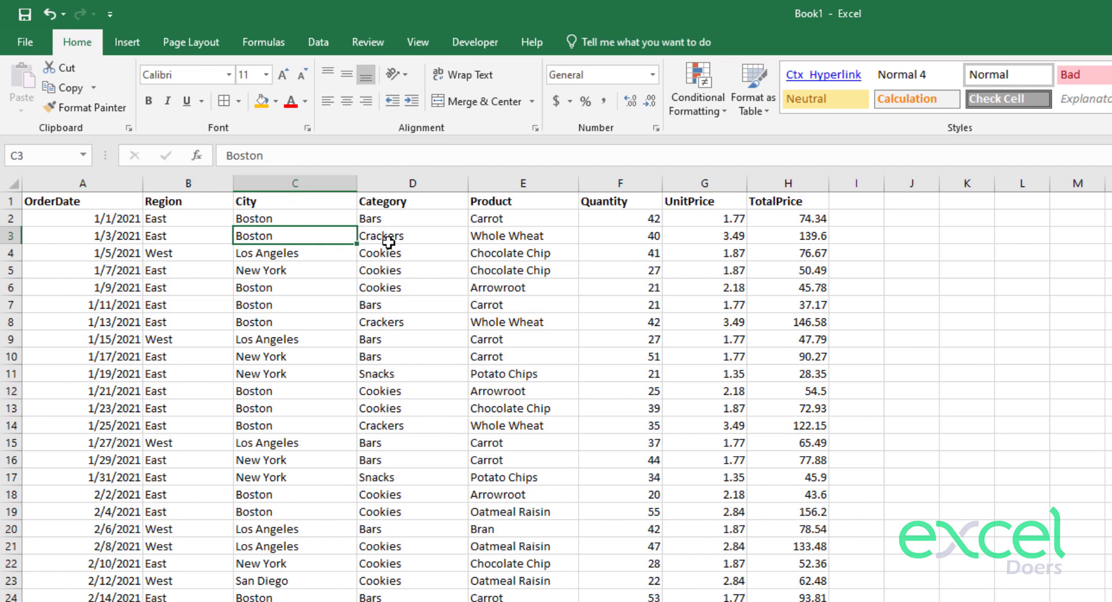
click(388, 242)
click(518, 242)
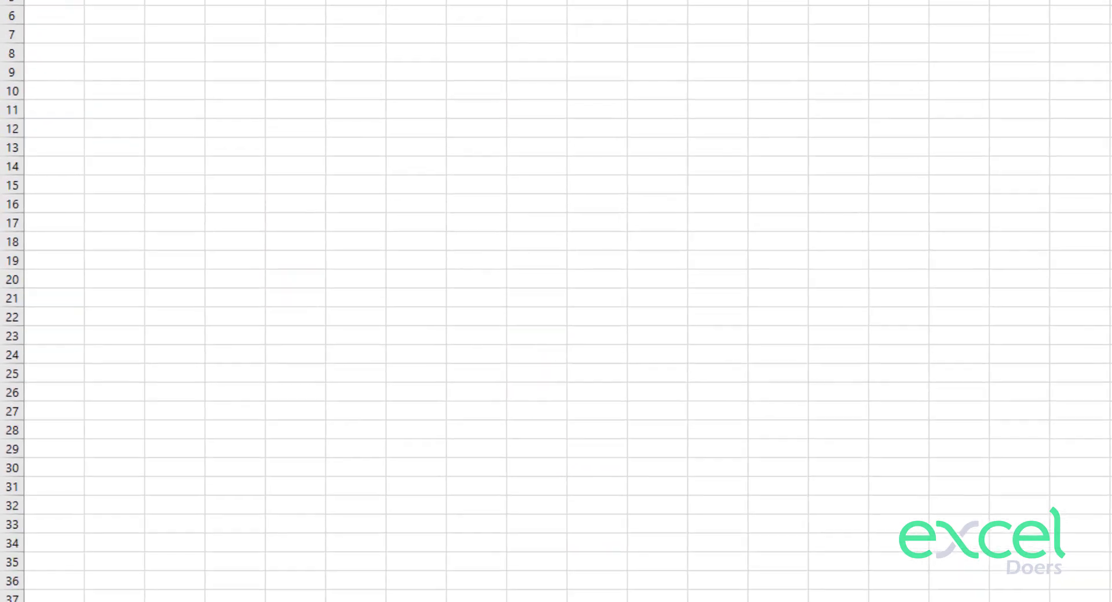
Add a new worksheet after Filter Report and name it Dropdown.
double_click(278, 567)
text(Dropdown)
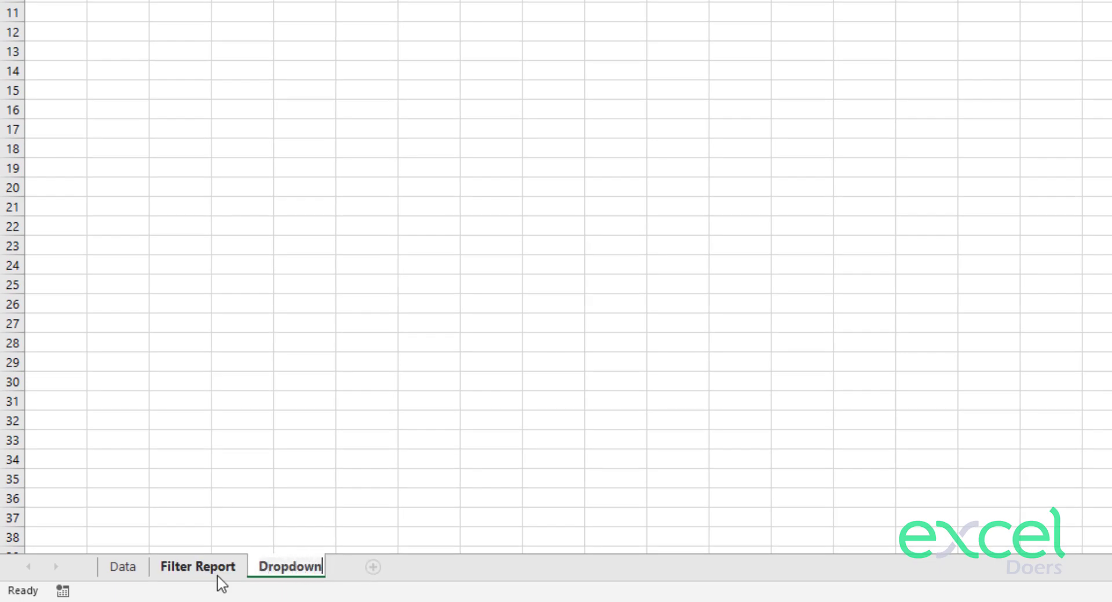
key(Return)
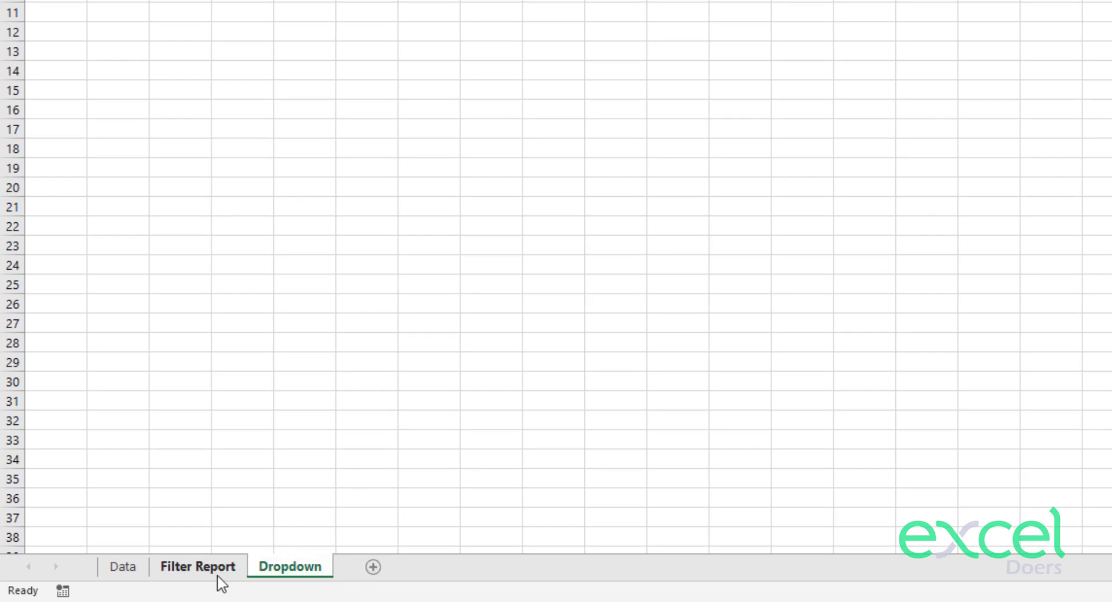
Copy the Region to Product columns with all their rows from the Data sheet and paste them at A1 of Dropdown.
click(122, 568)
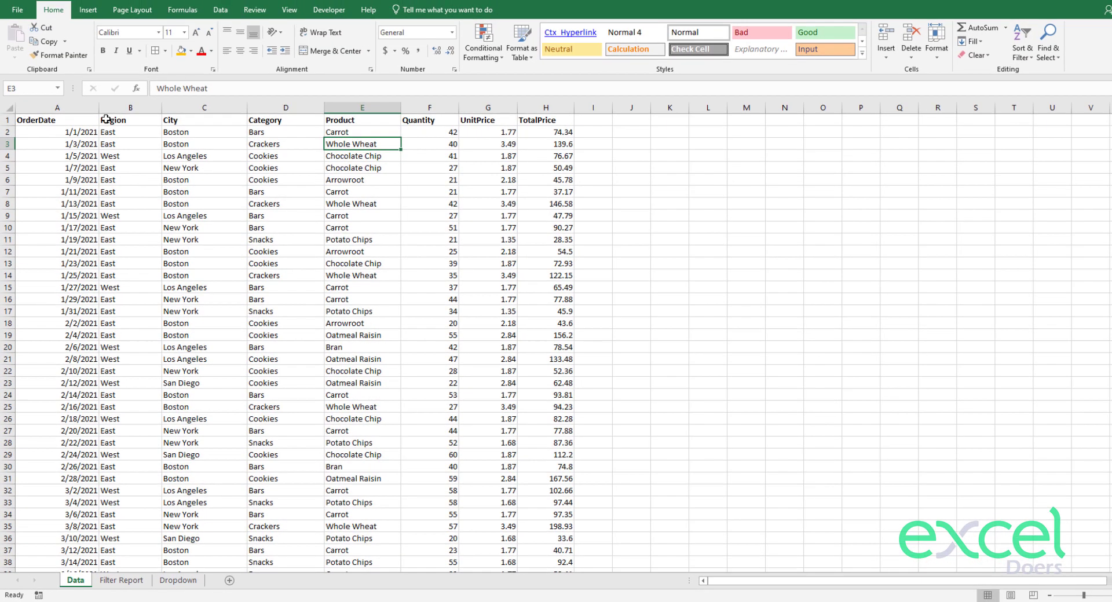
click(142, 122)
key(shift+Right)
key(shift+Right)
key(shift+Right)
key(ctrl+shift+Down)
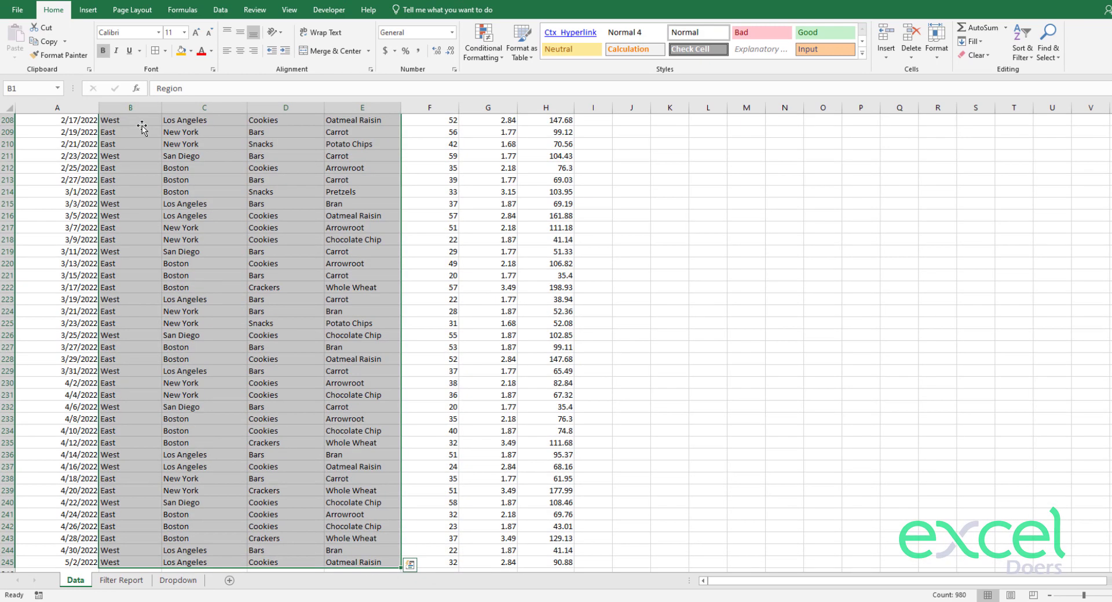
key(ctrl+c)
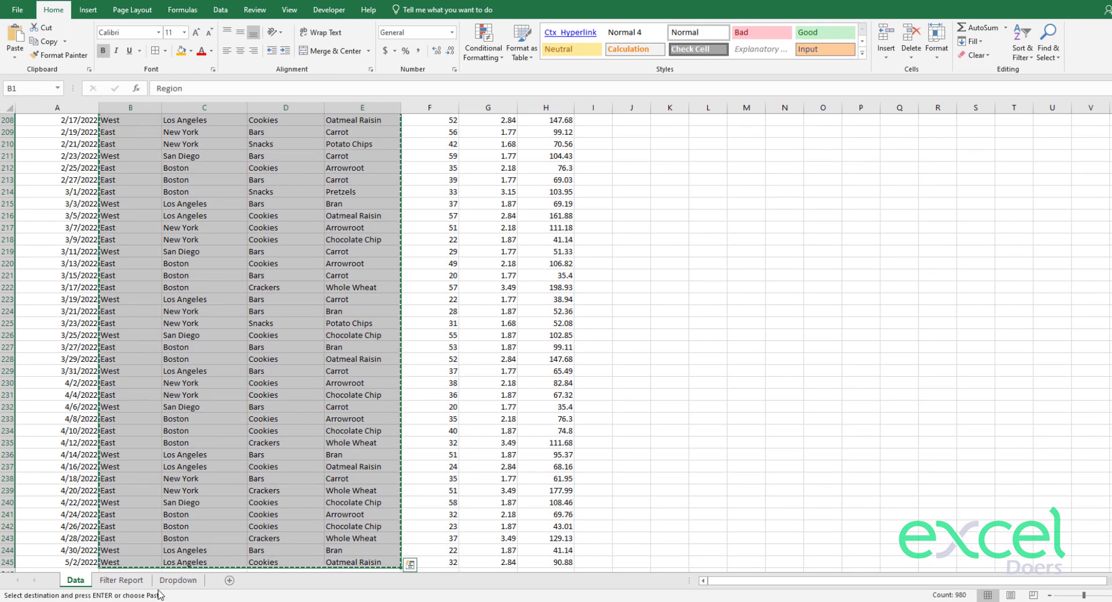
click(168, 582)
key(ctrl+v)
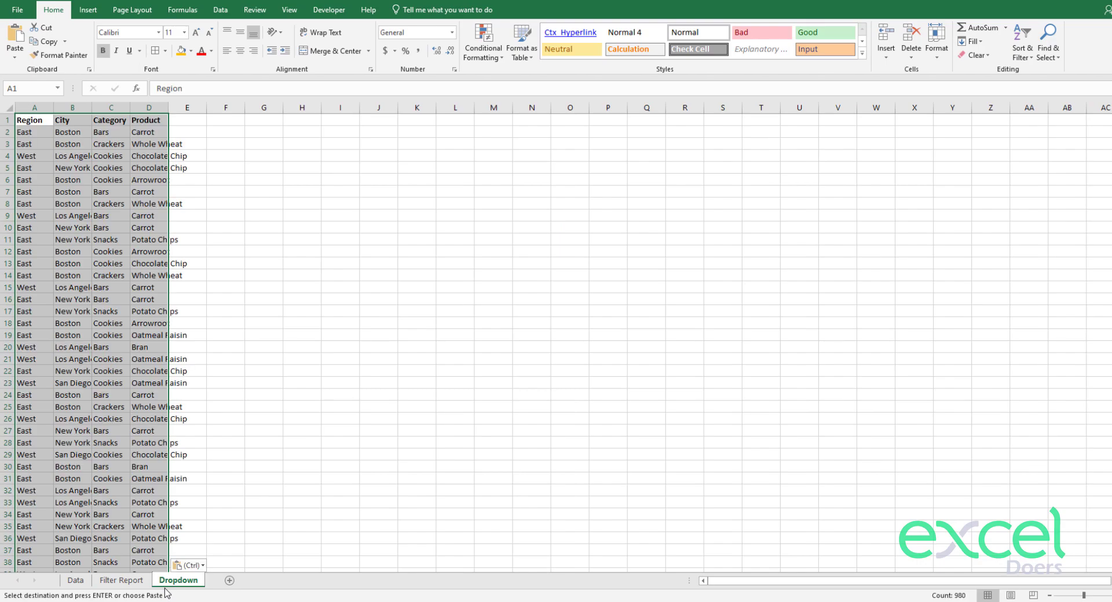
Remove duplicates from the Region column of the Dropdown sheet, treating row 1 as header and leaving neighbouring columns out.
key(ctrl+Home)
click(31, 107)
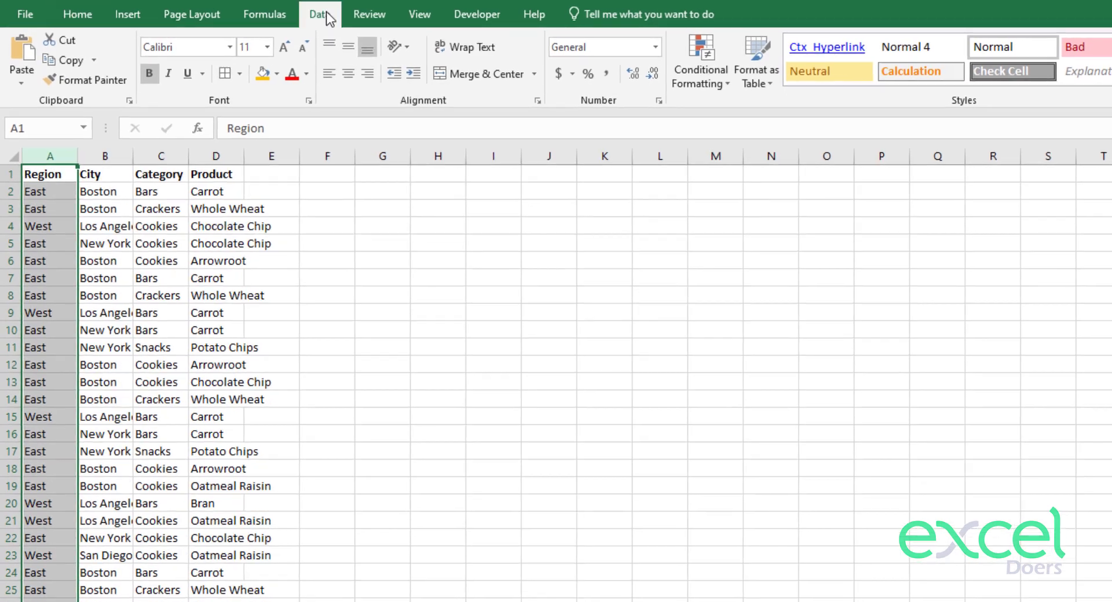
click(220, 10)
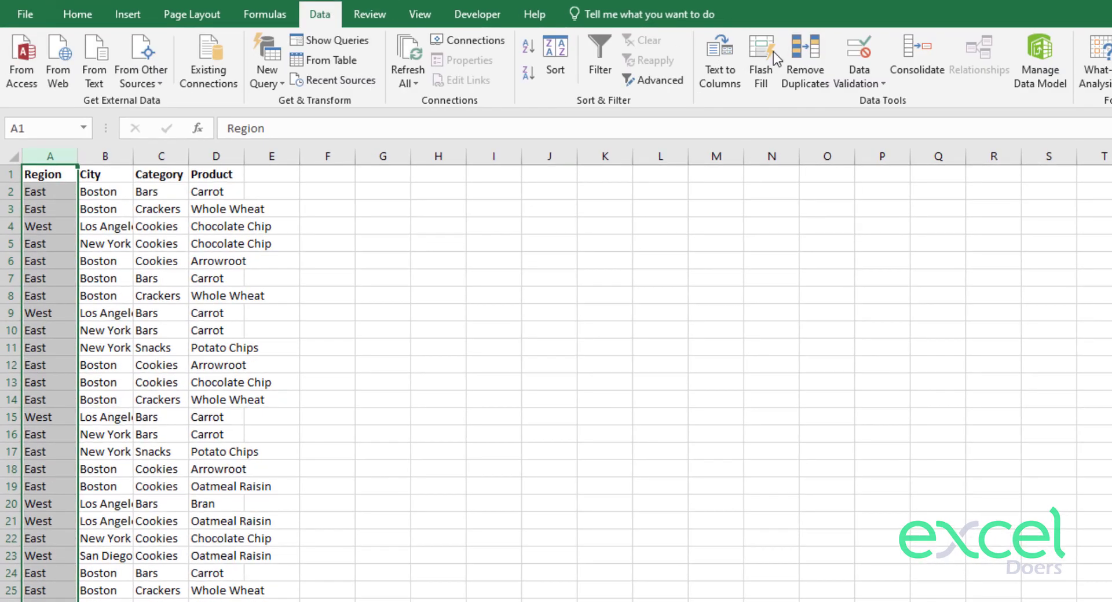
click(797, 82)
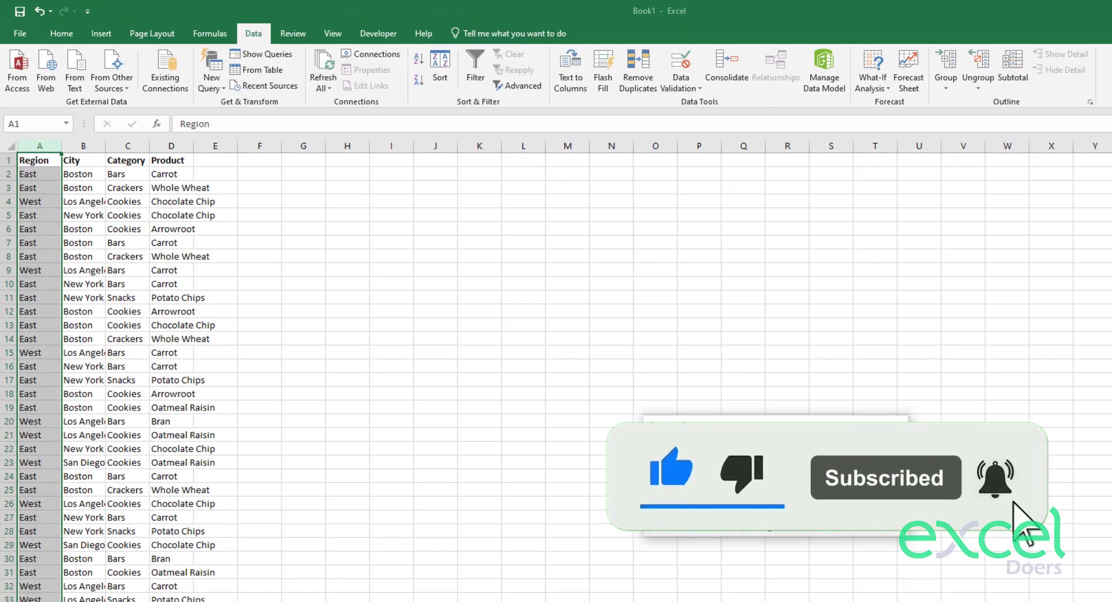
click(767, 525)
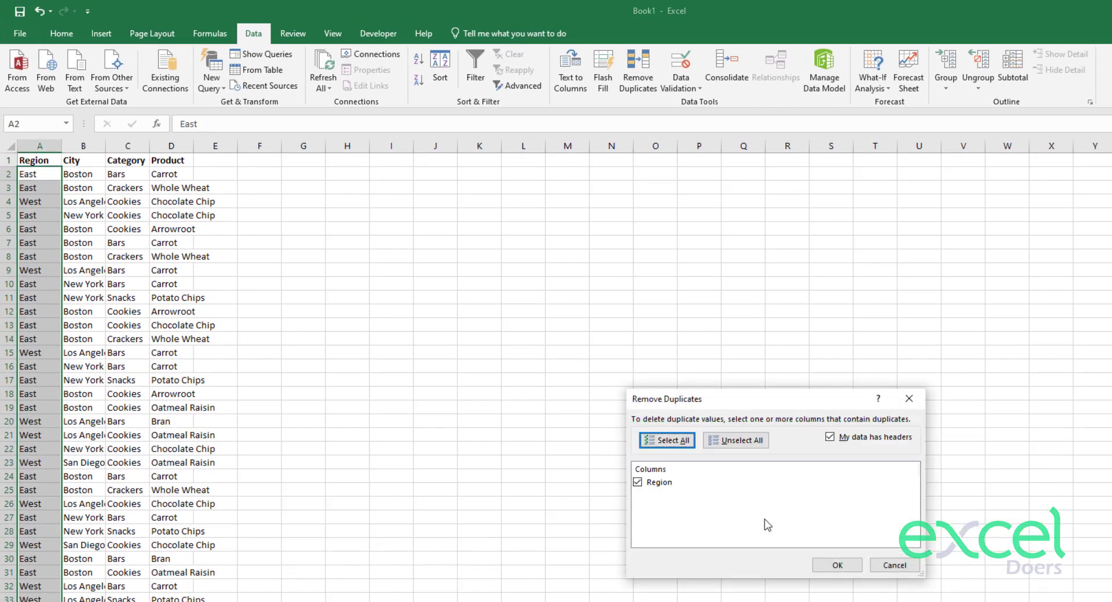
click(838, 564)
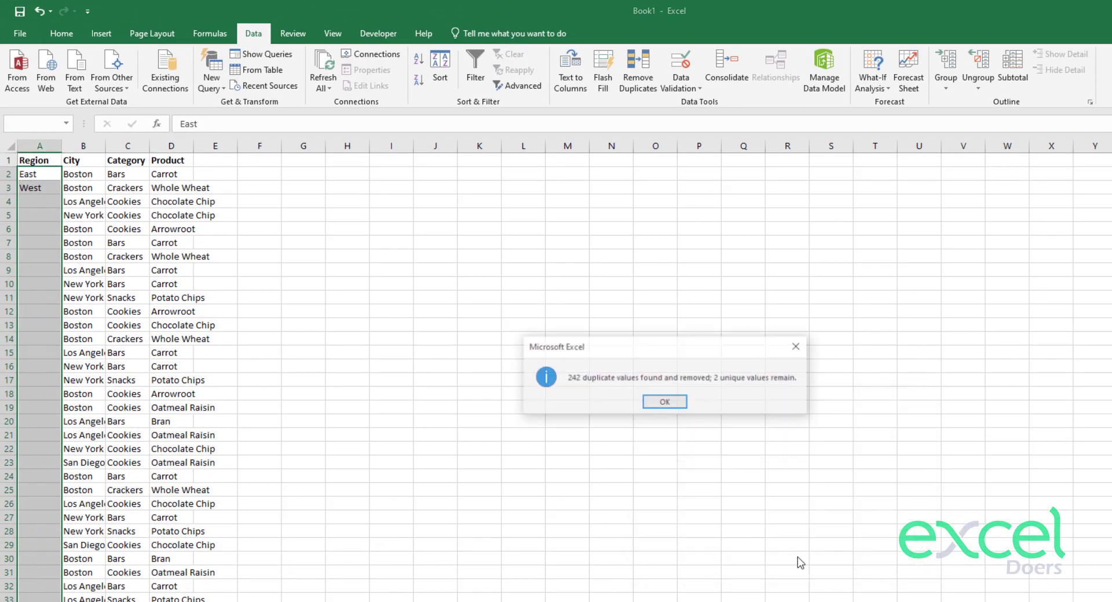
click(680, 400)
click(215, 325)
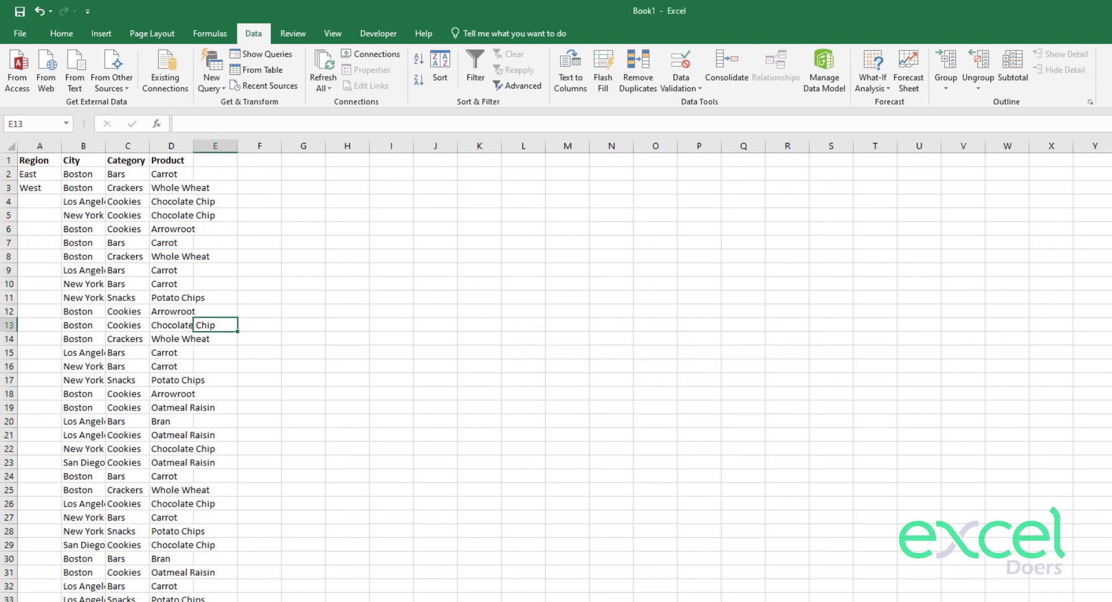
Remove duplicates from the City column only, continuing with the current selection.
click(76, 145)
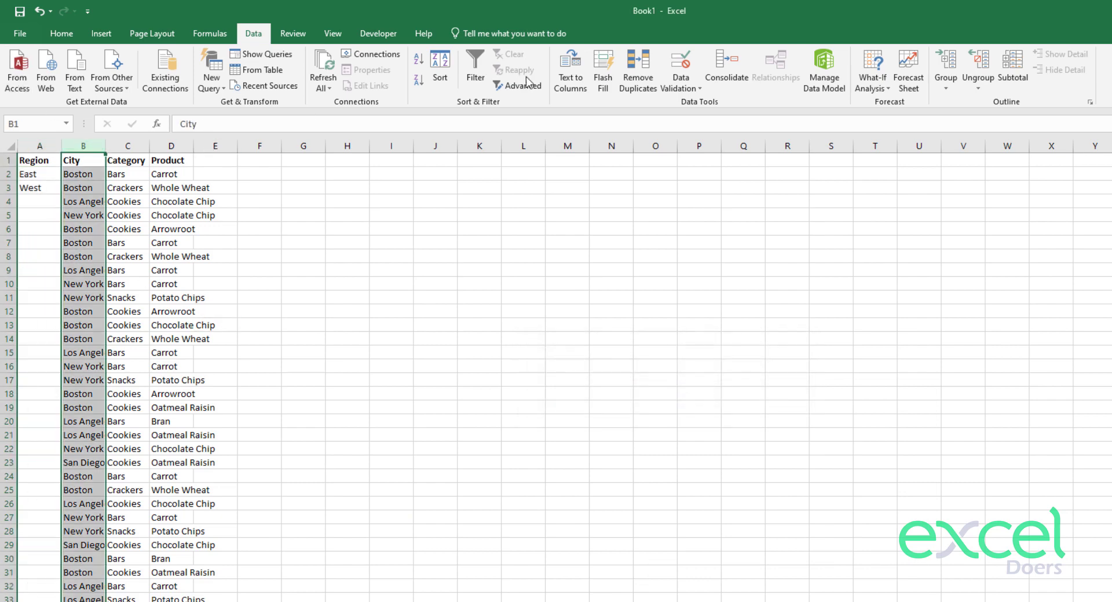
click(625, 93)
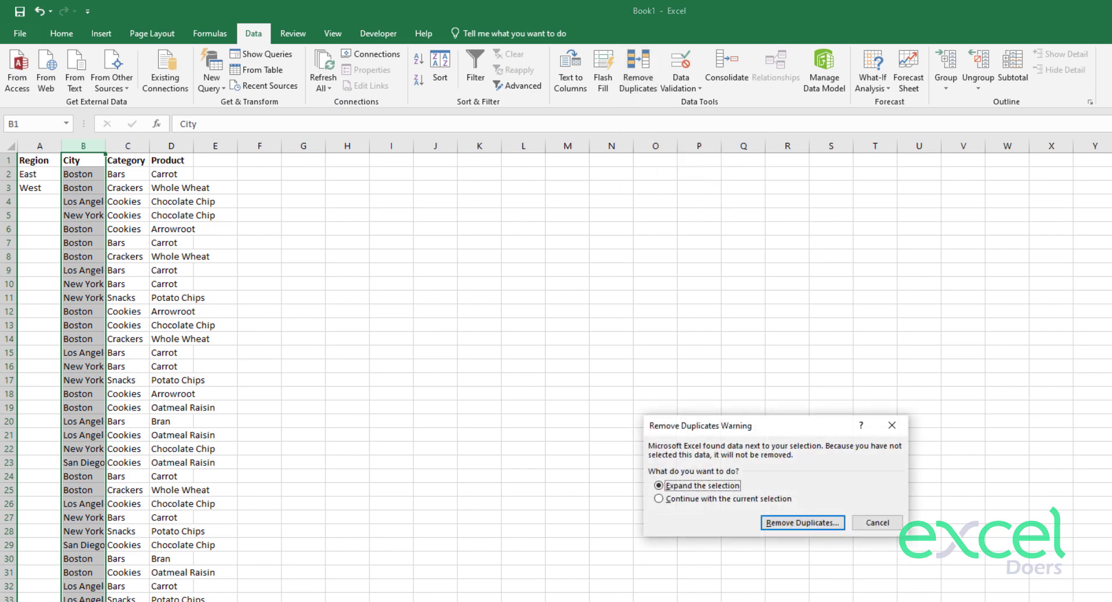
click(682, 501)
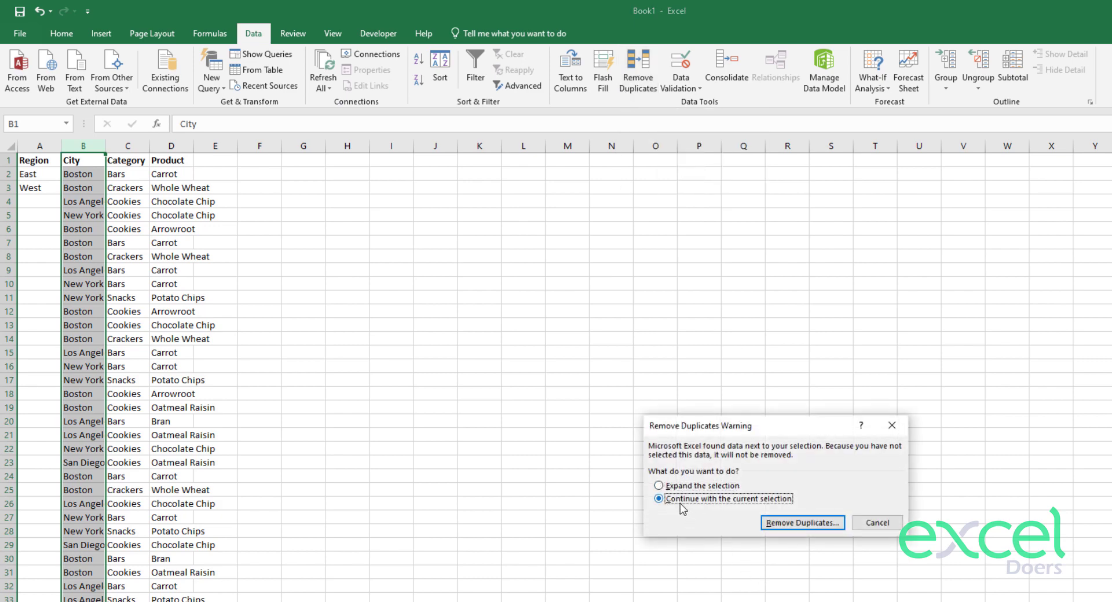
click(771, 525)
click(834, 561)
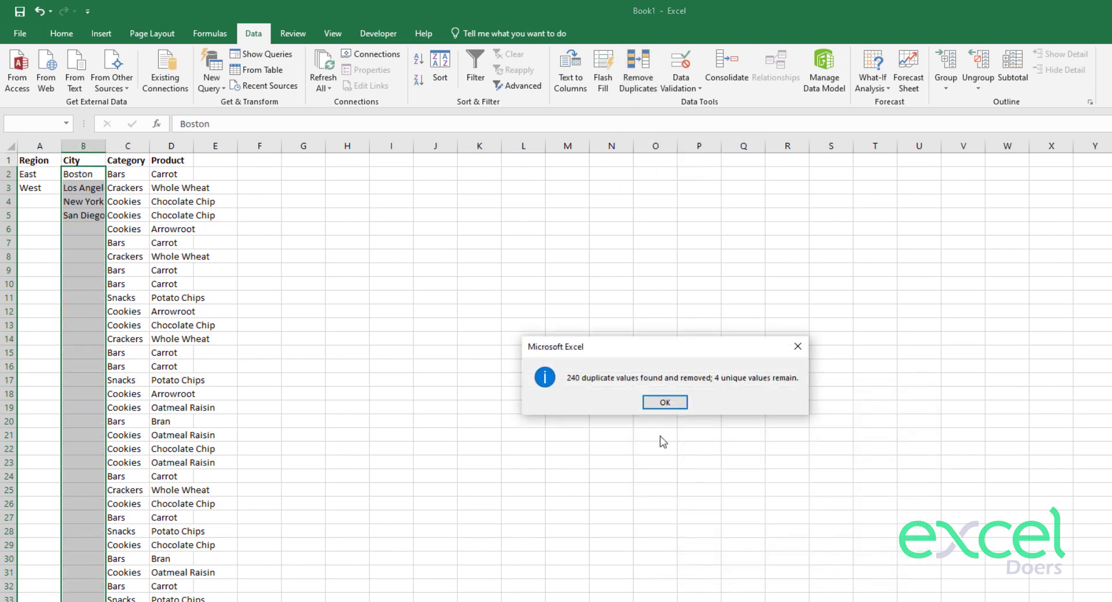
click(666, 404)
Remove duplicates from the Category column only, continuing with the current selection.
click(127, 146)
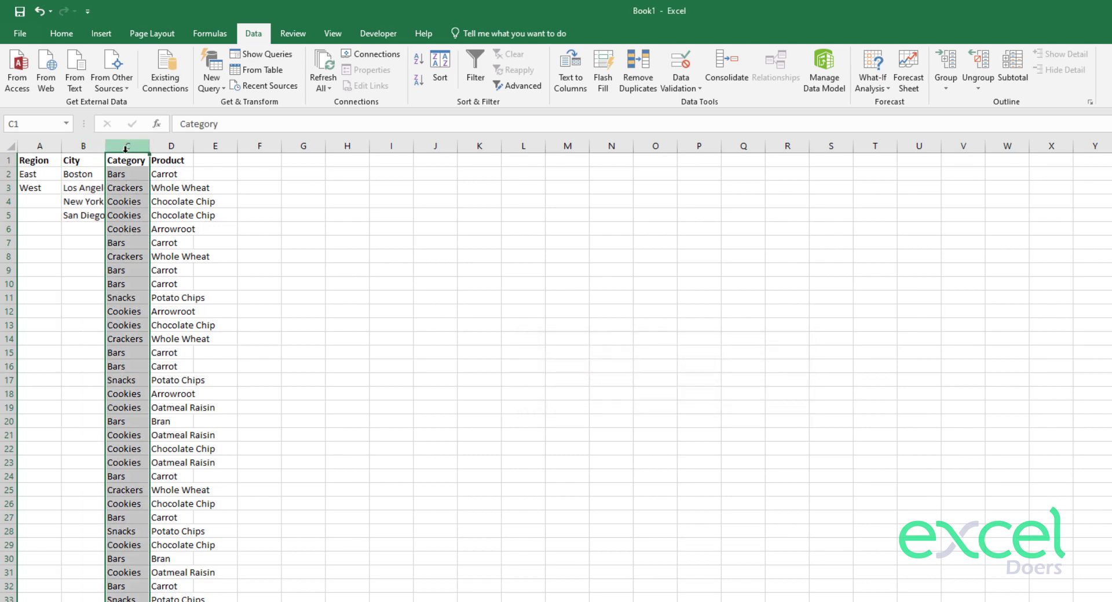
click(638, 73)
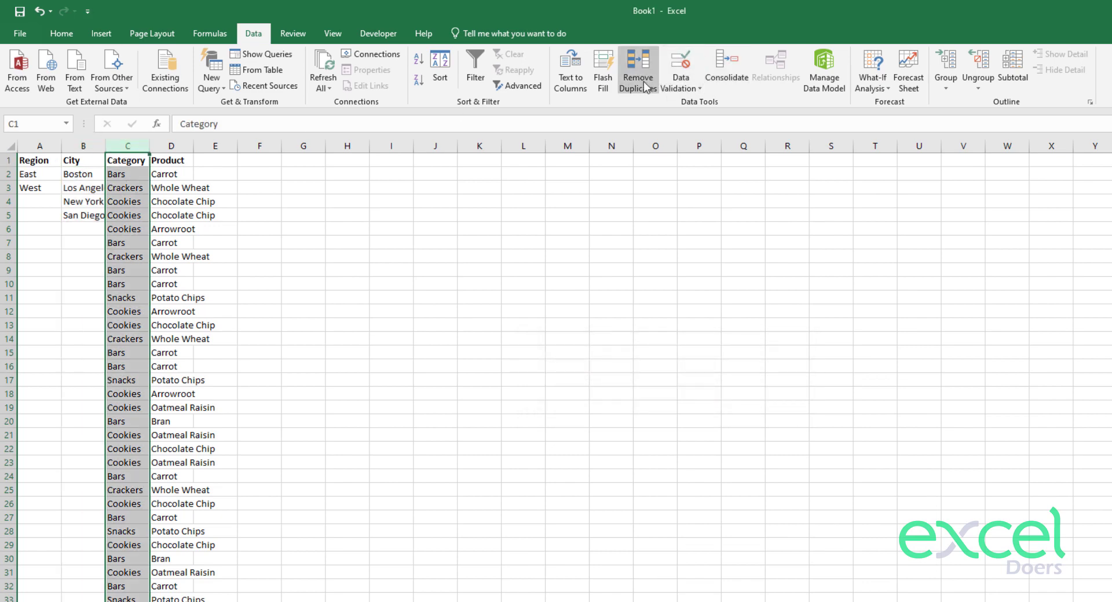
click(725, 499)
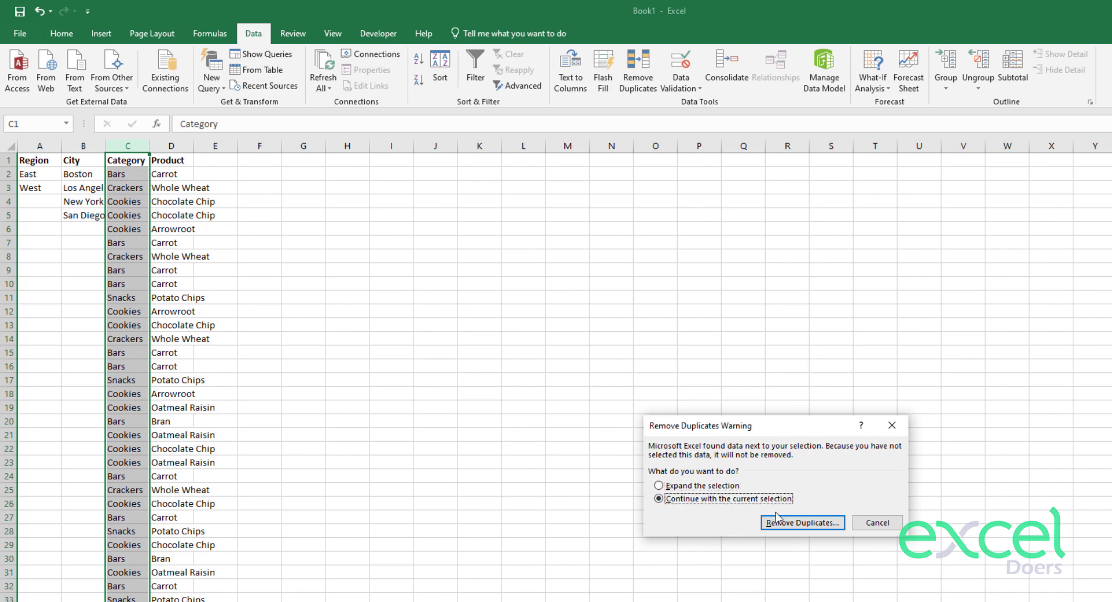
click(802, 523)
click(837, 566)
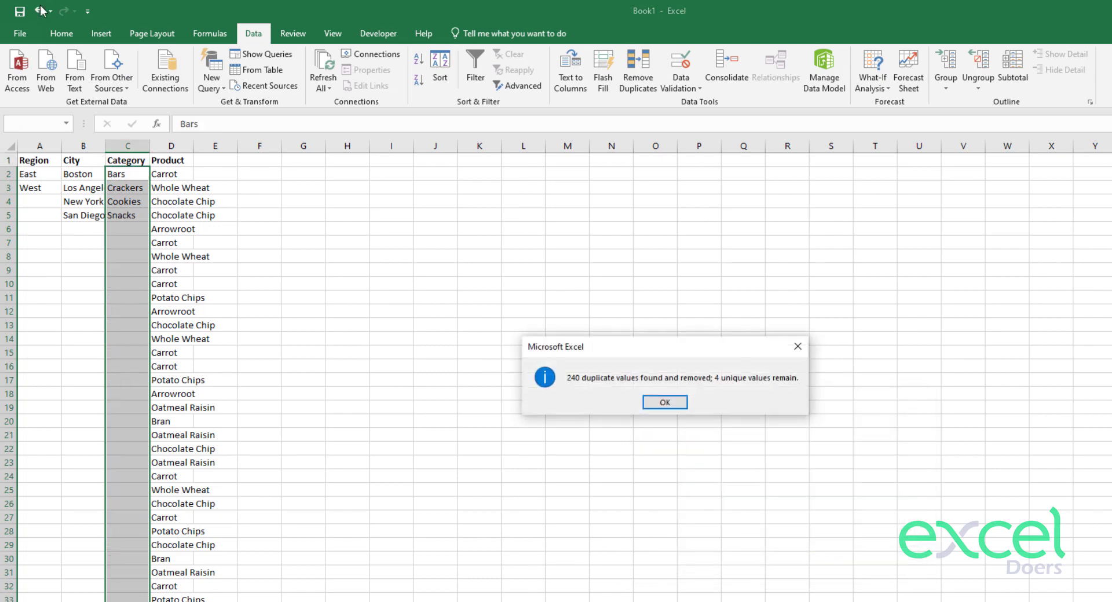
click(666, 401)
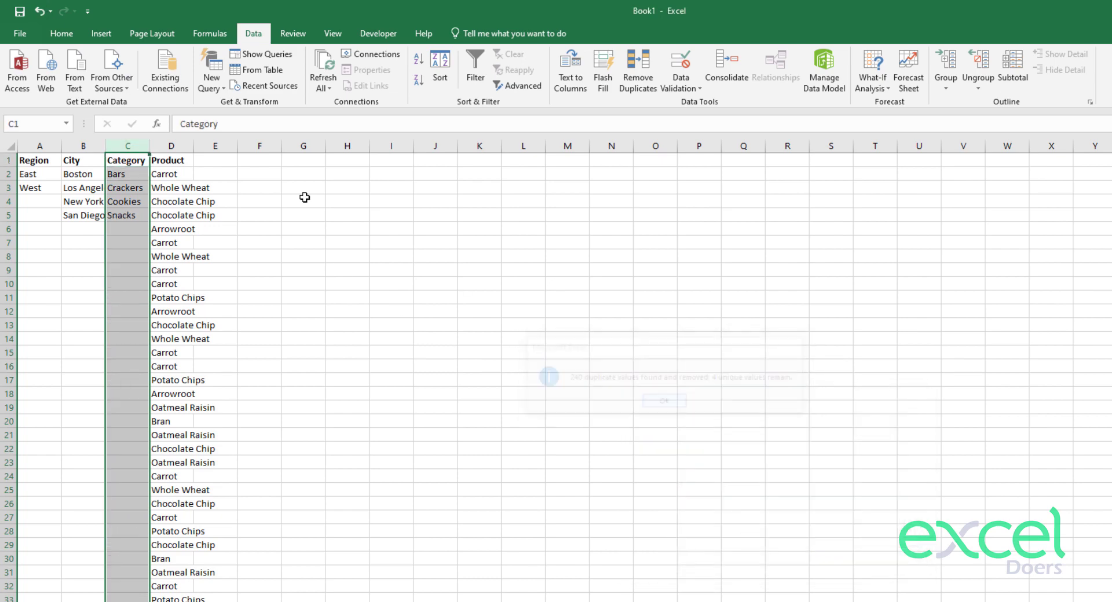
Remove duplicates from the Product column only, continuing with the current selection.
click(189, 146)
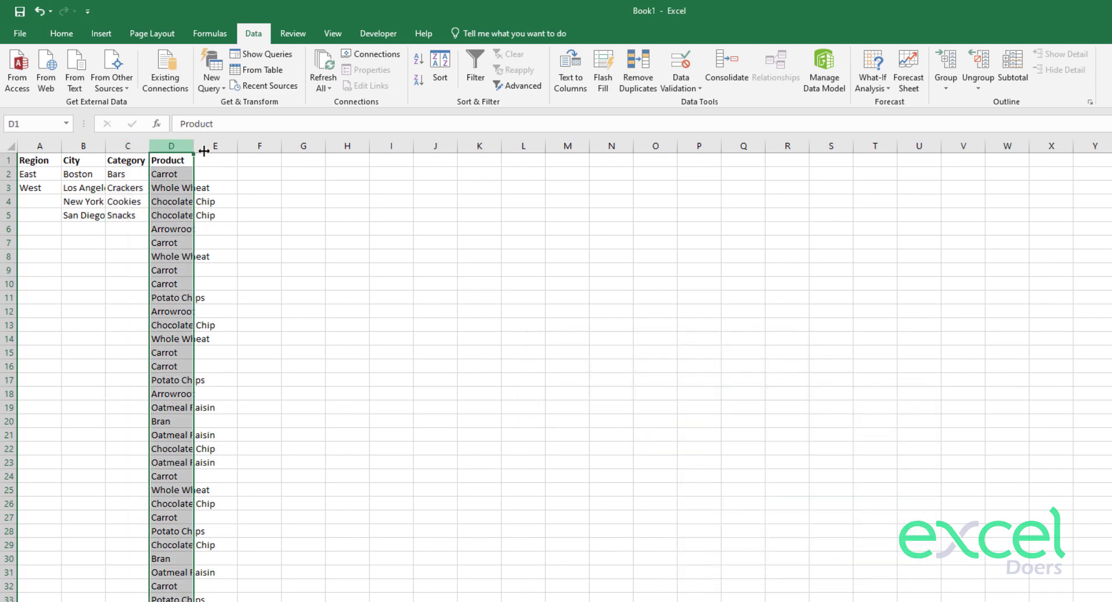
click(637, 81)
click(726, 499)
click(802, 523)
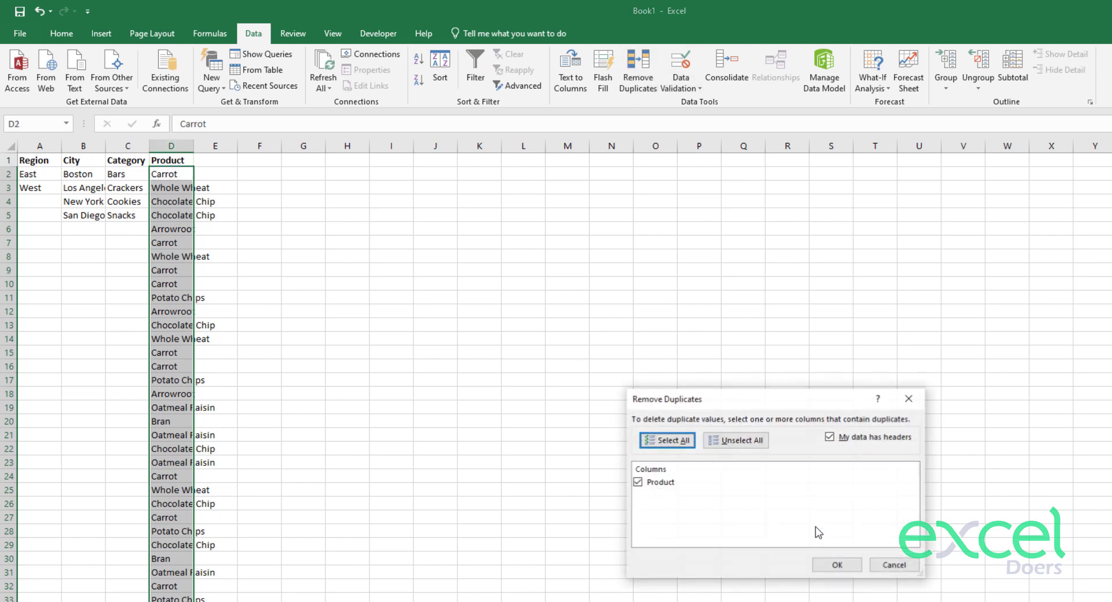
click(837, 565)
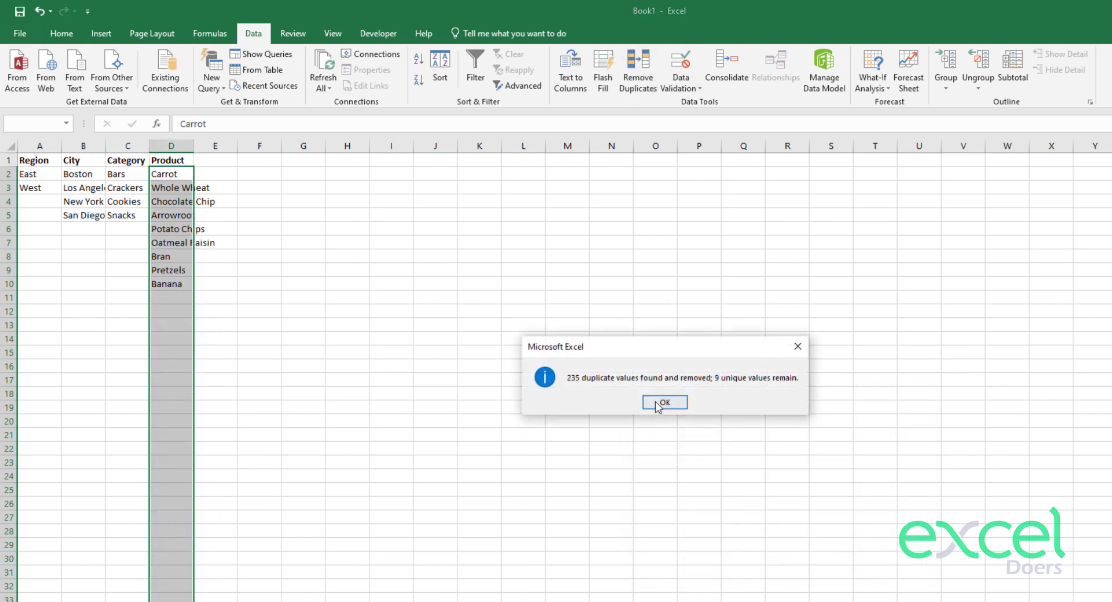
click(659, 403)
click(239, 270)
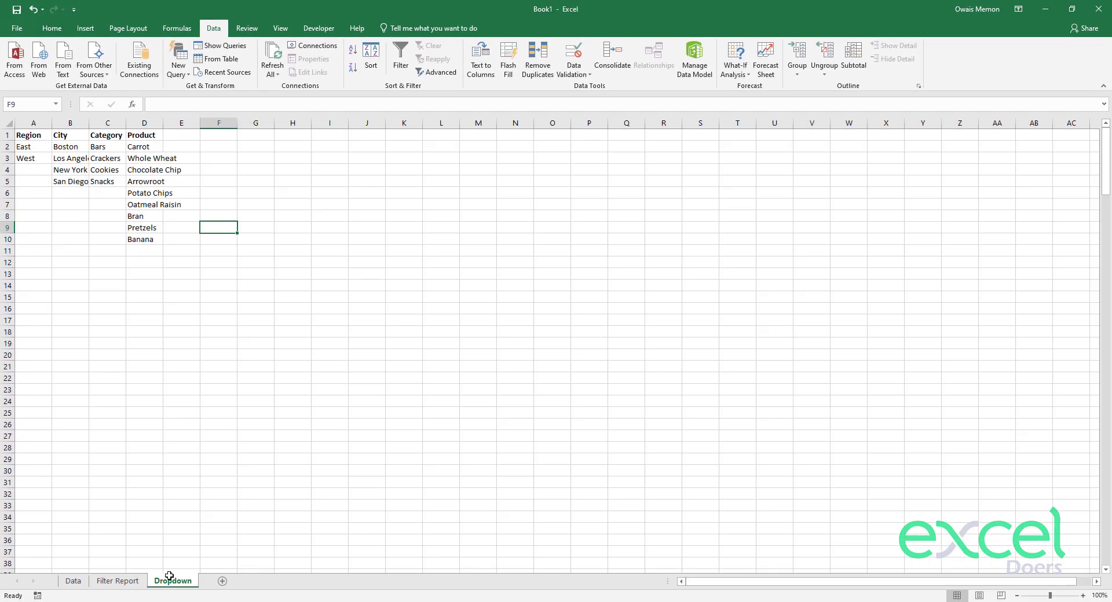
Give cell A2 of Filter Report a list validation with source =Dropdown!$A$2:$A$3 and choose East from its dropdown.
click(118, 581)
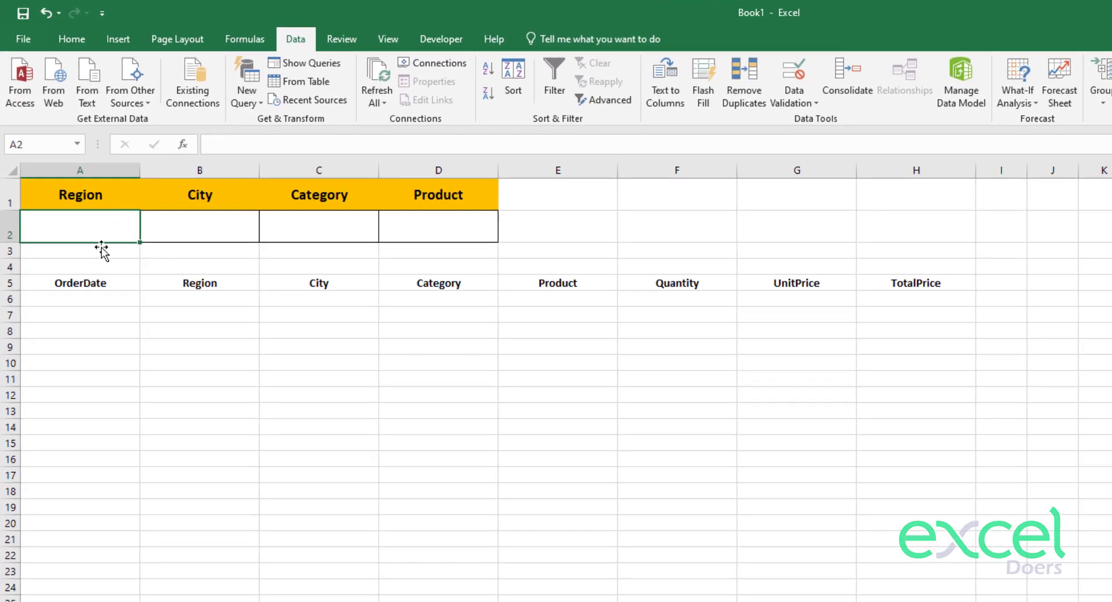
key(Down)
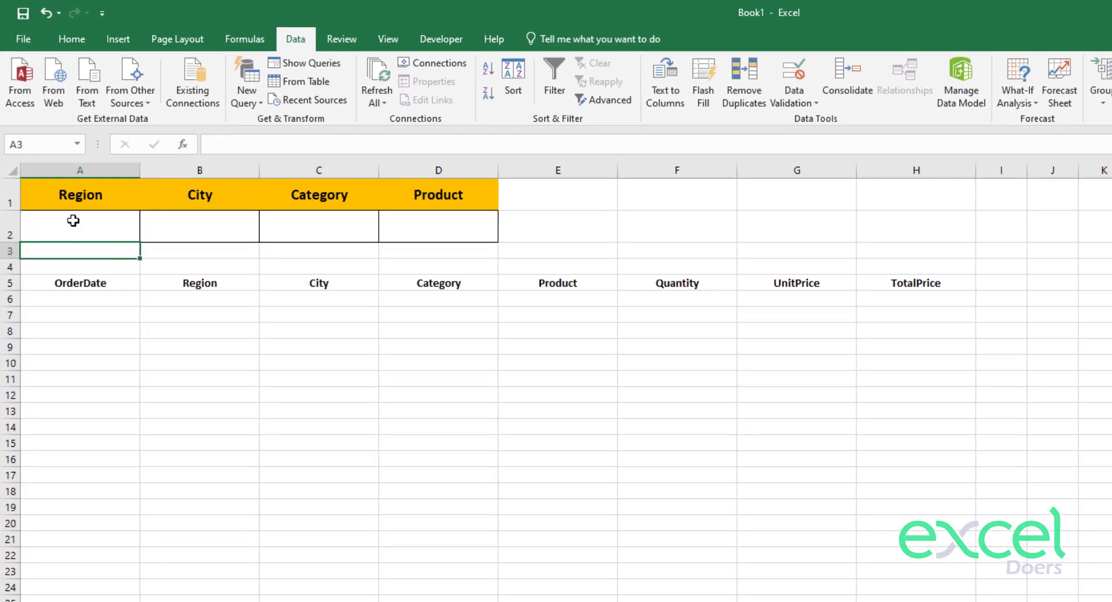
click(73, 220)
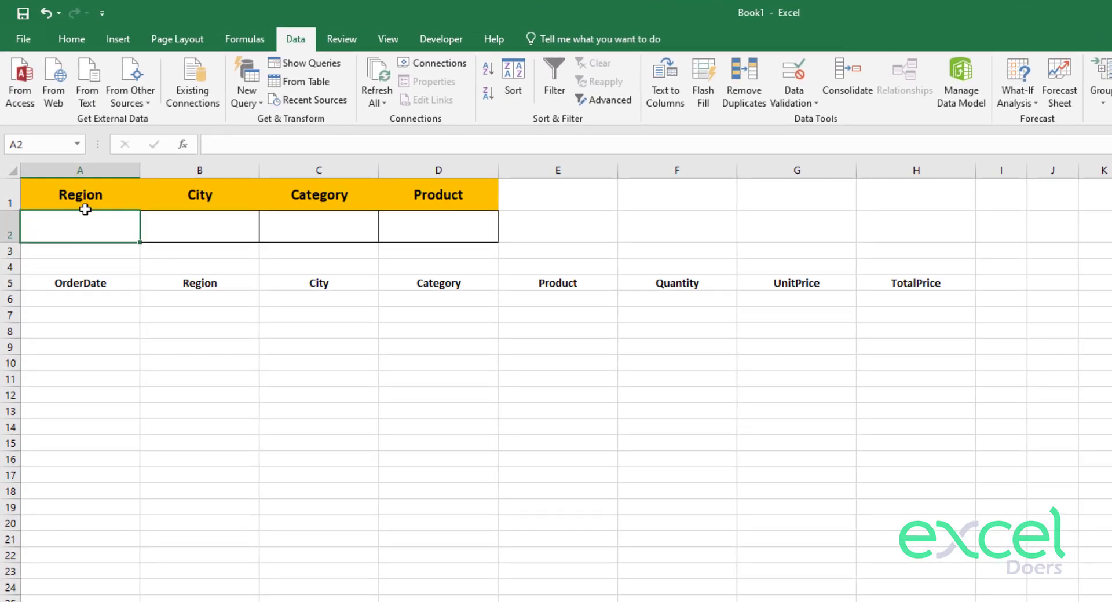
click(801, 98)
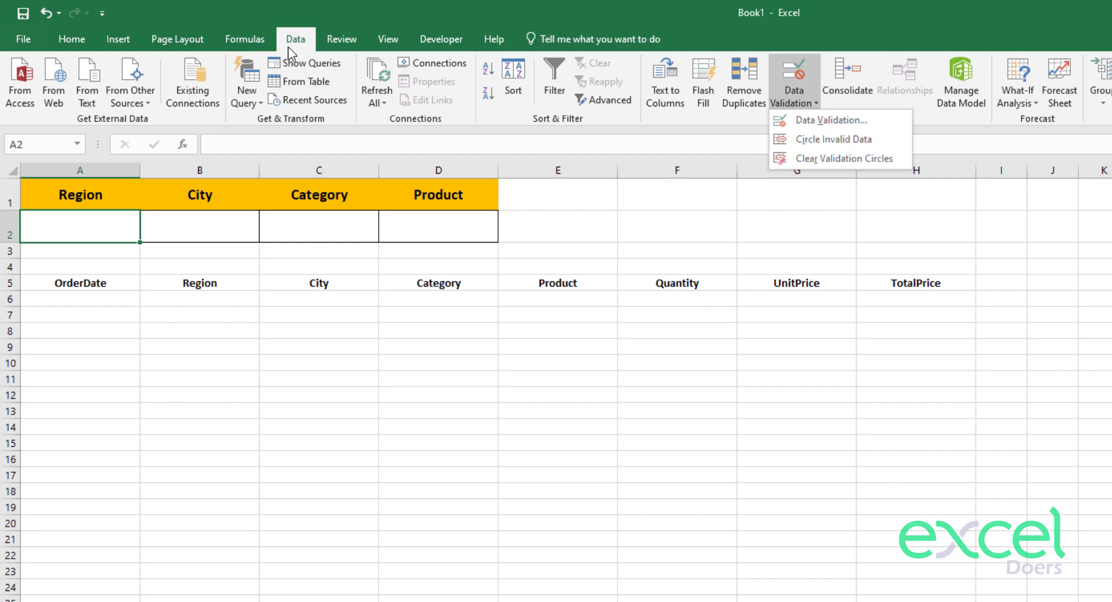
click(814, 120)
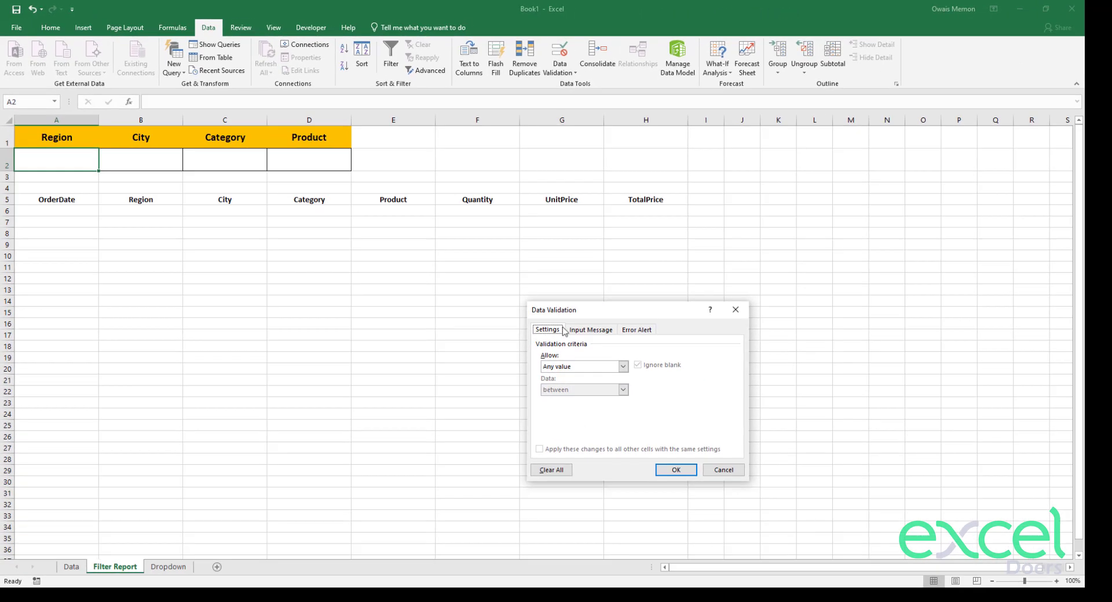
click(584, 366)
click(565, 403)
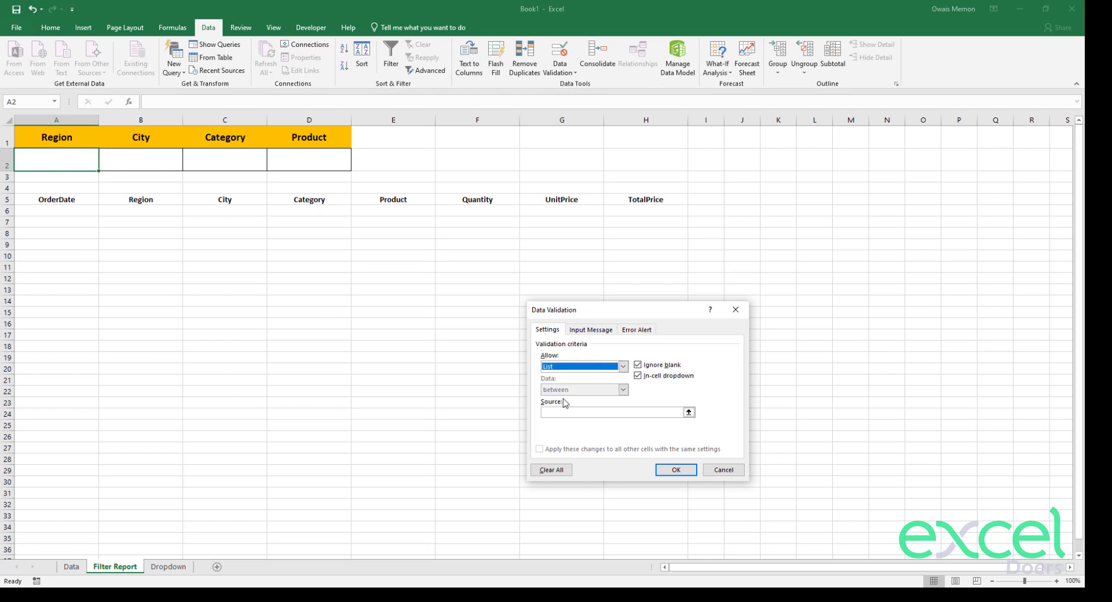
click(564, 414)
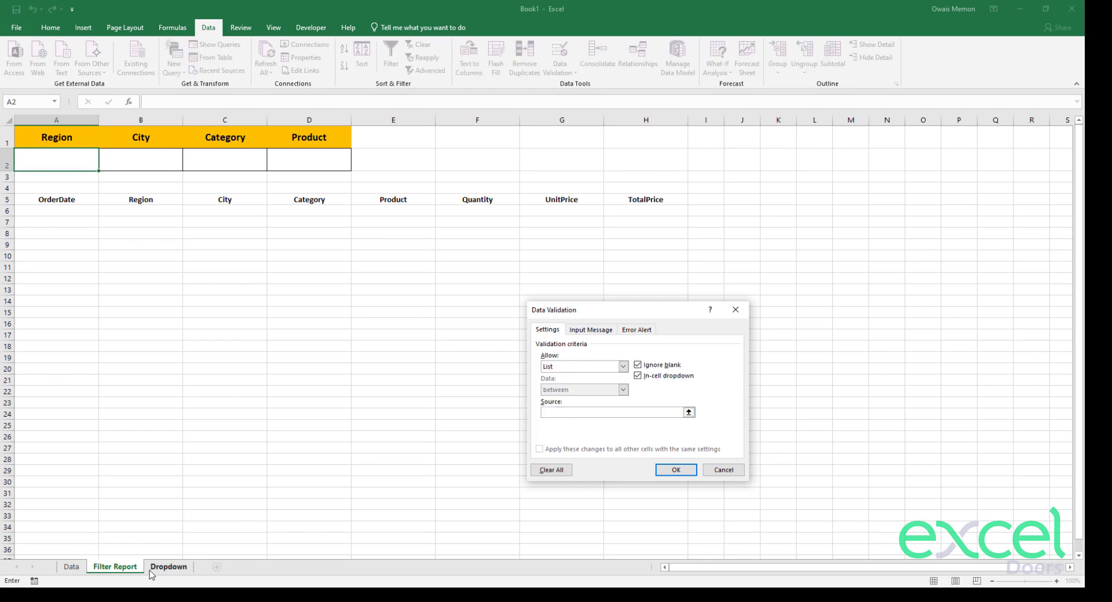
click(168, 567)
drag(26, 143, 26, 155)
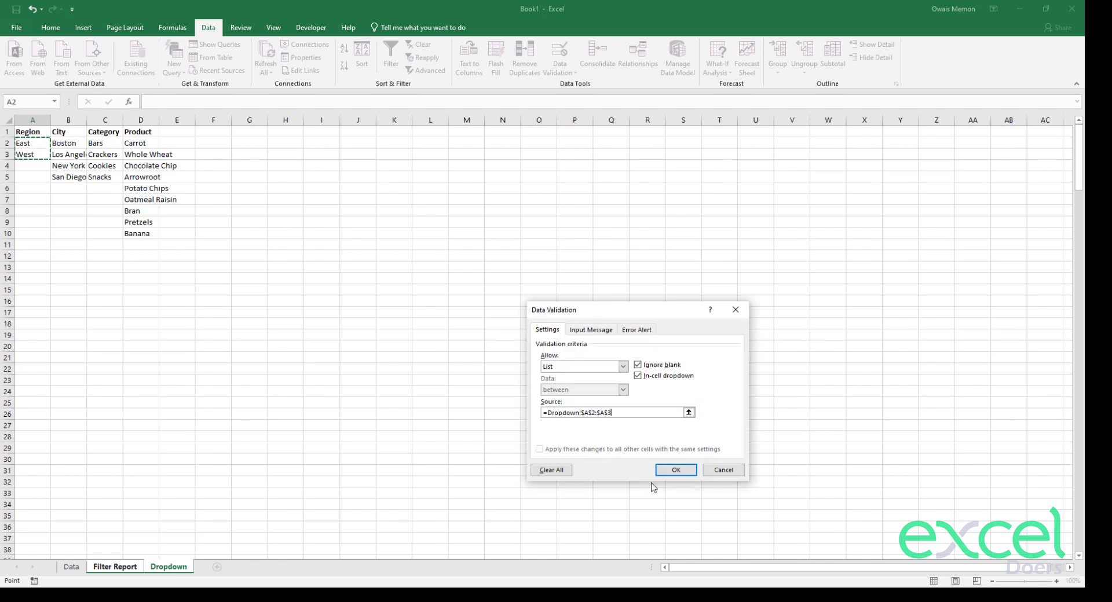
click(666, 470)
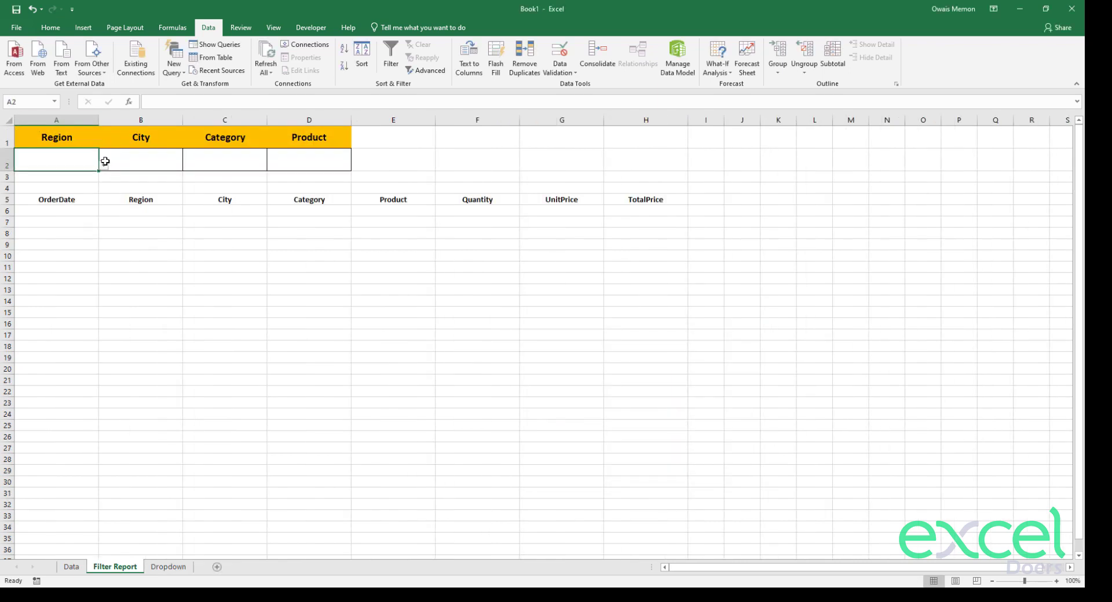
click(104, 162)
click(96, 176)
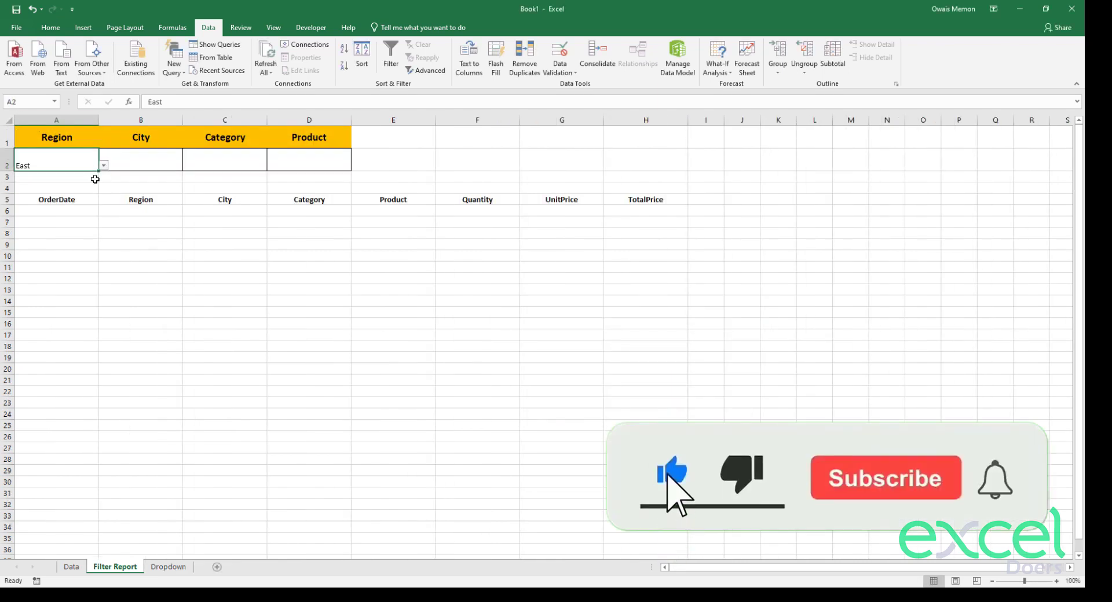
Format A2:D2 as bold, size 16, centred horizontally and vertically.
key(shift+Right)
key(shift+Right)
key(shift+Right)
click(50, 27)
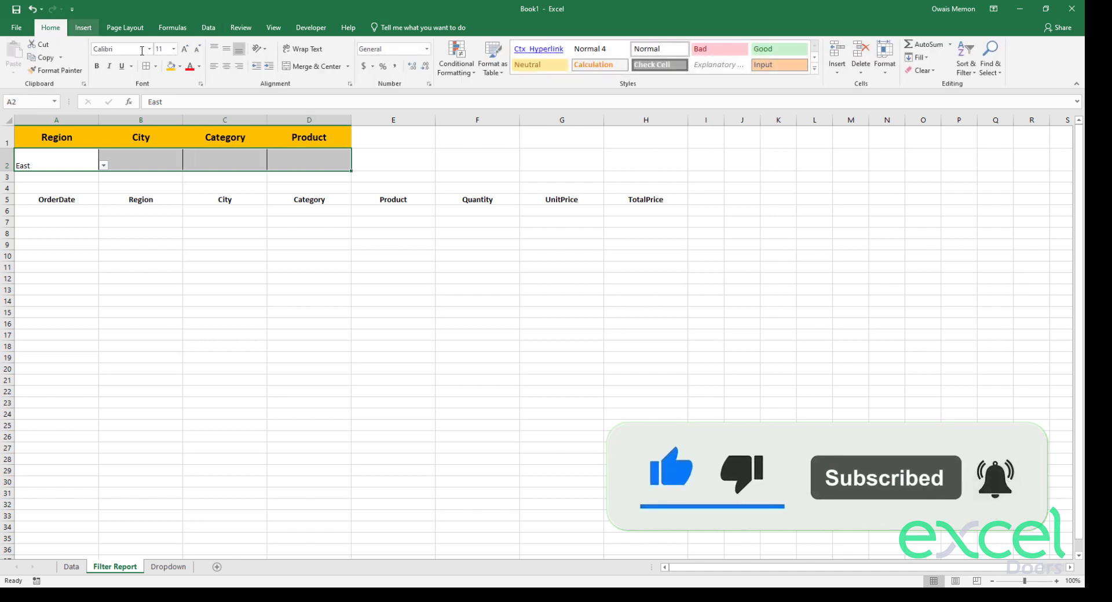
click(227, 66)
click(227, 49)
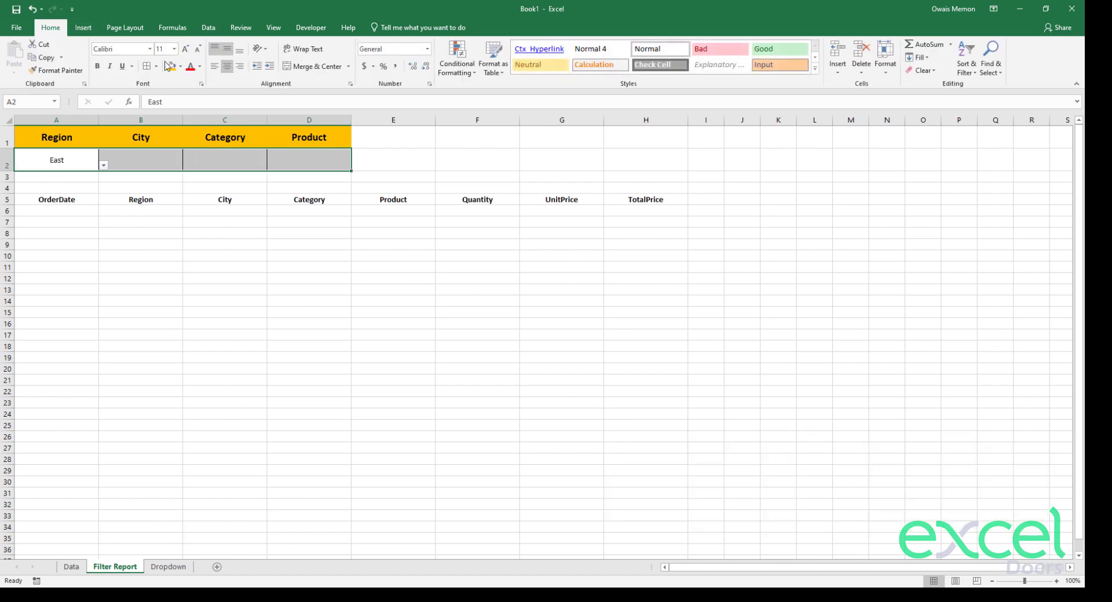
click(97, 66)
click(185, 49)
click(186, 48)
click(186, 48)
click(226, 66)
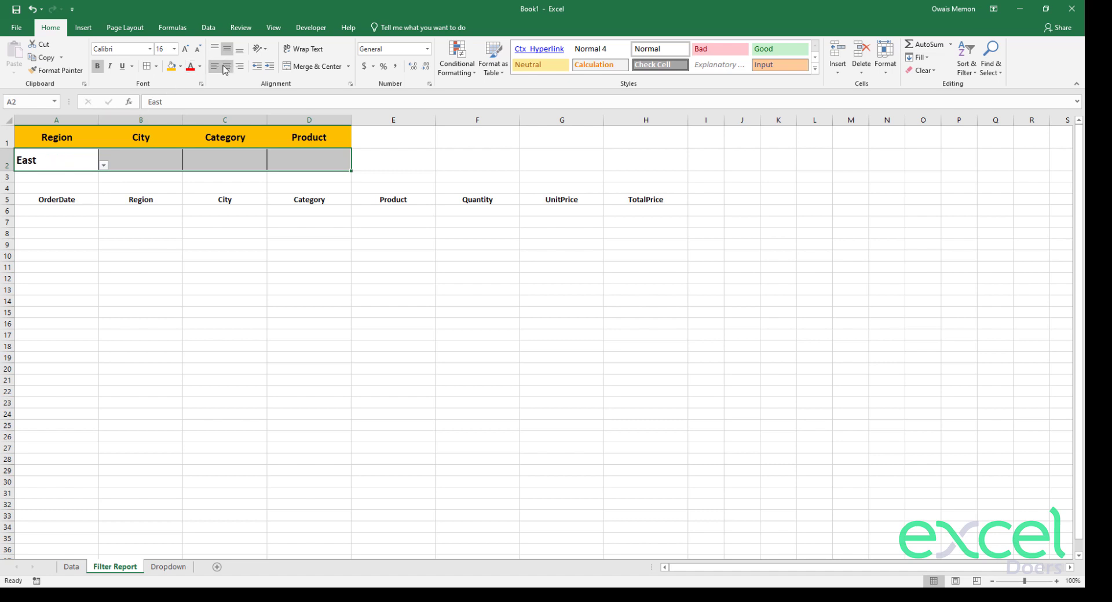
click(226, 66)
click(222, 185)
click(117, 175)
Choose West from the Region dropdown in A2.
click(84, 158)
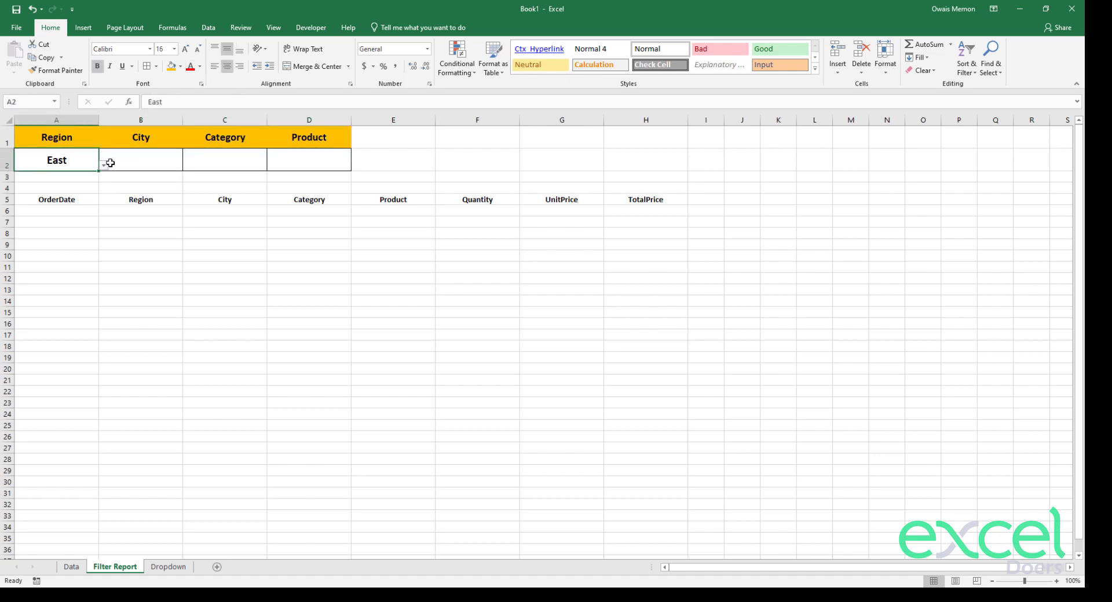
click(104, 166)
click(87, 182)
Give the City filter cell B2 a list validation sourced from the city names in B2:B5 of the Dropdown sheet.
click(136, 165)
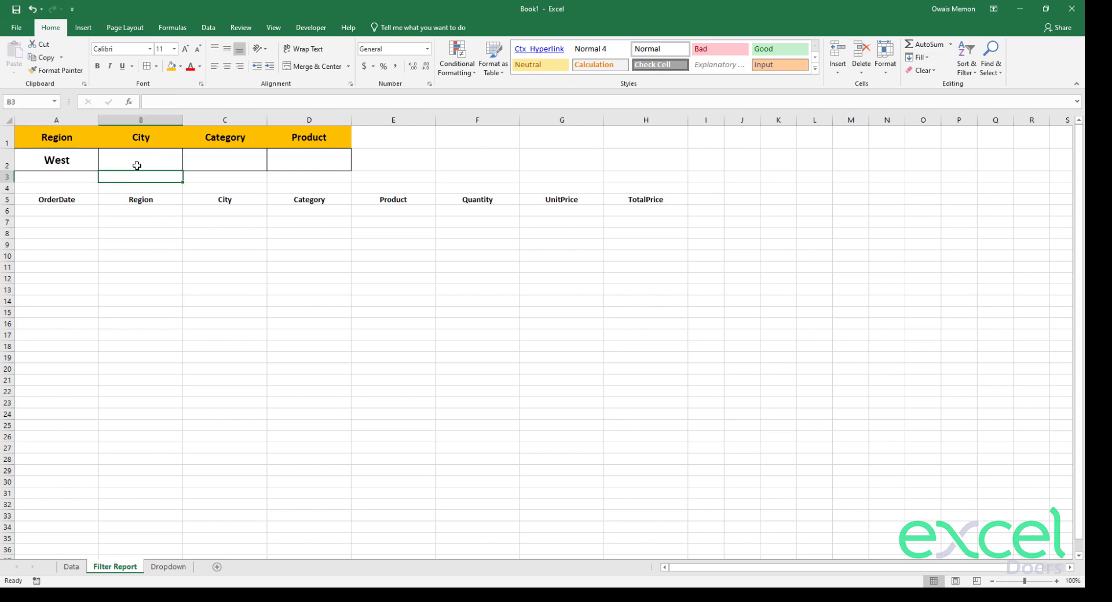
click(206, 29)
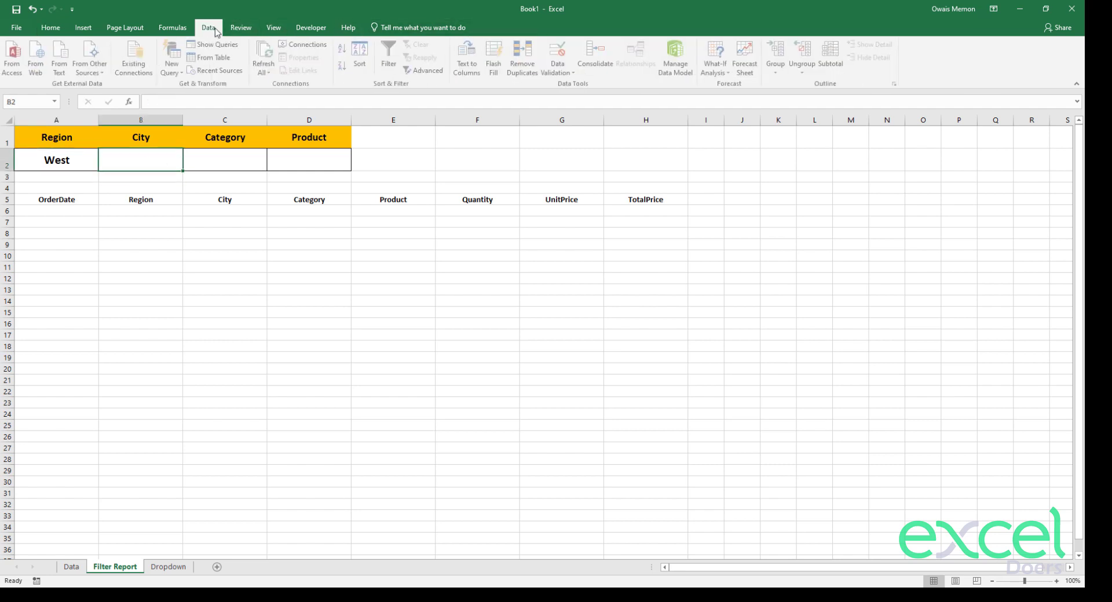
click(560, 74)
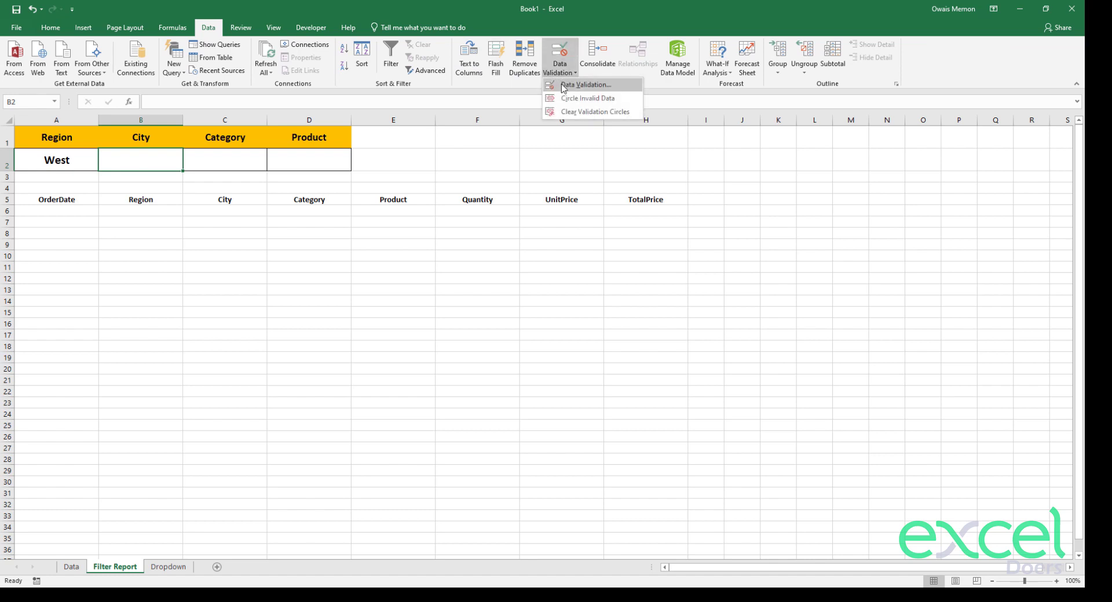
click(565, 85)
click(576, 366)
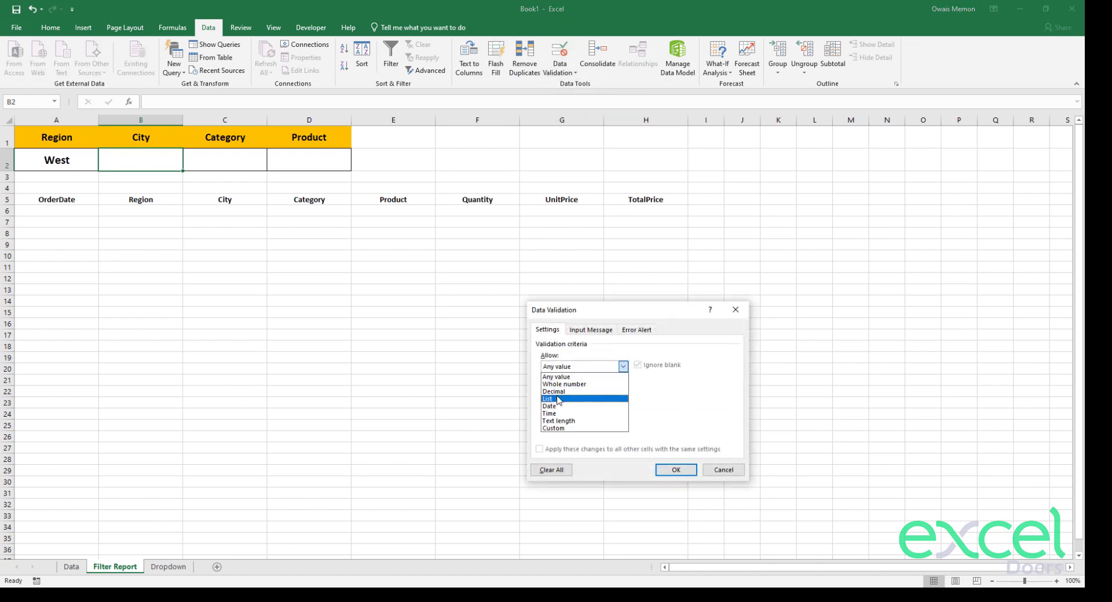
click(556, 399)
click(562, 413)
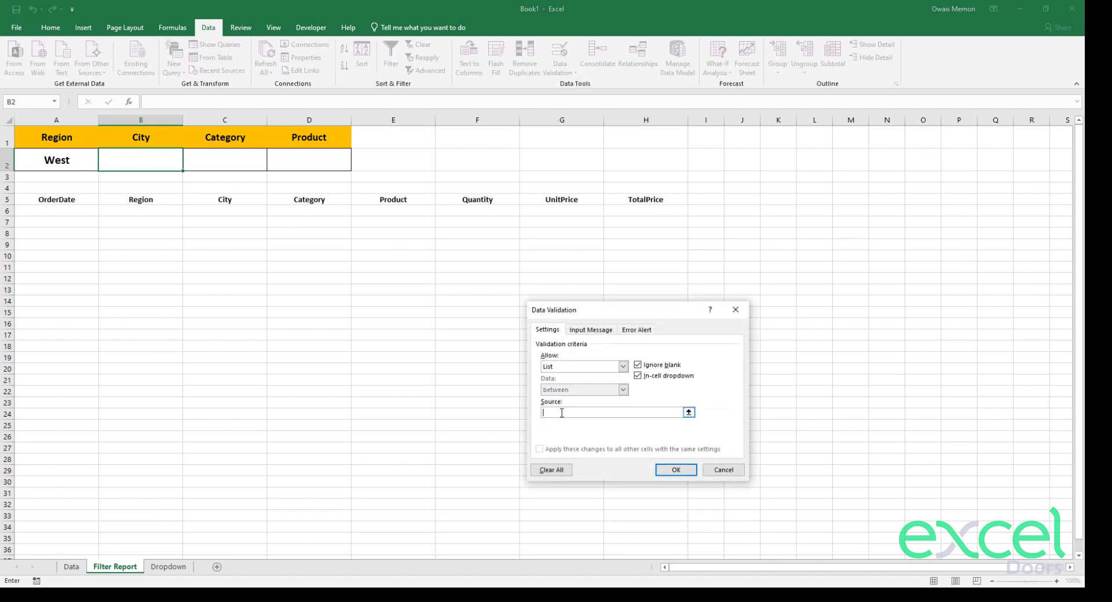
click(154, 569)
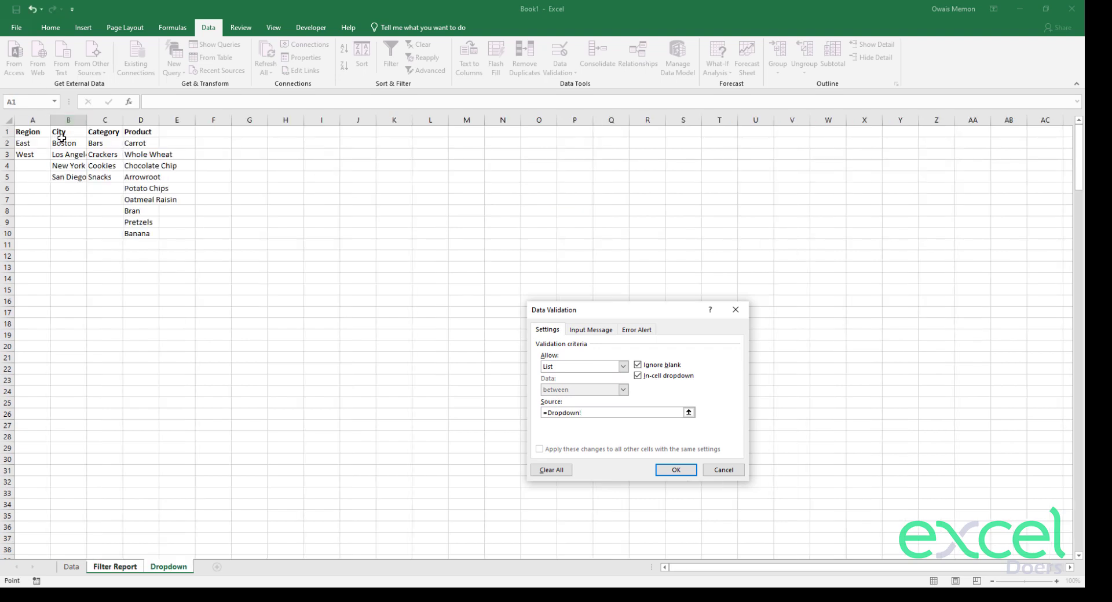
drag(64, 143, 68, 177)
key(Return)
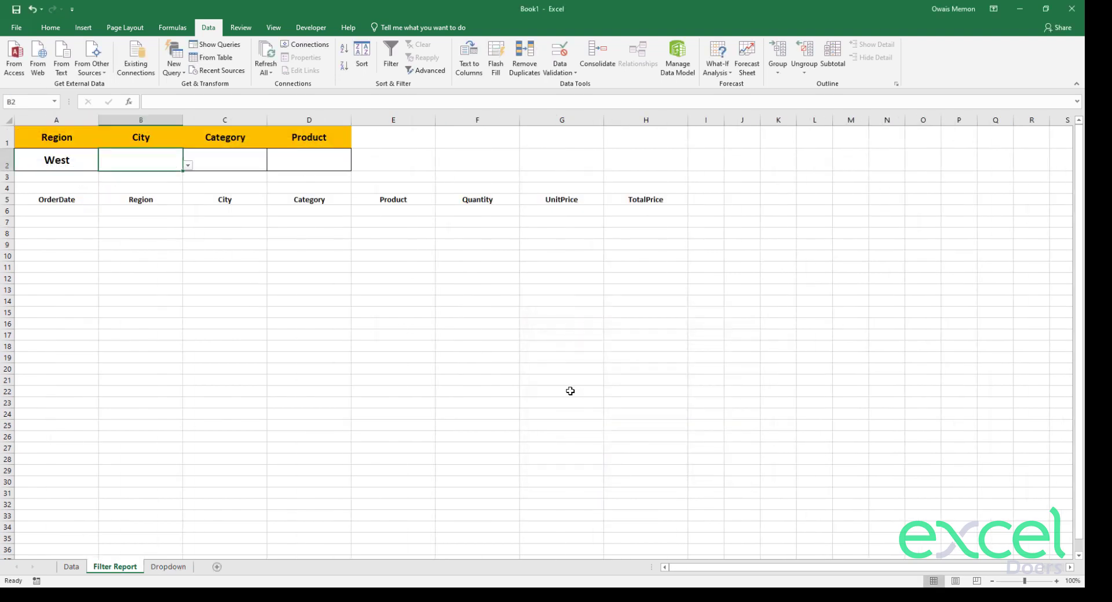
Give the Category filter cell C2 a list validation sourced from the category names in column C of the Dropdown sheet.
click(237, 164)
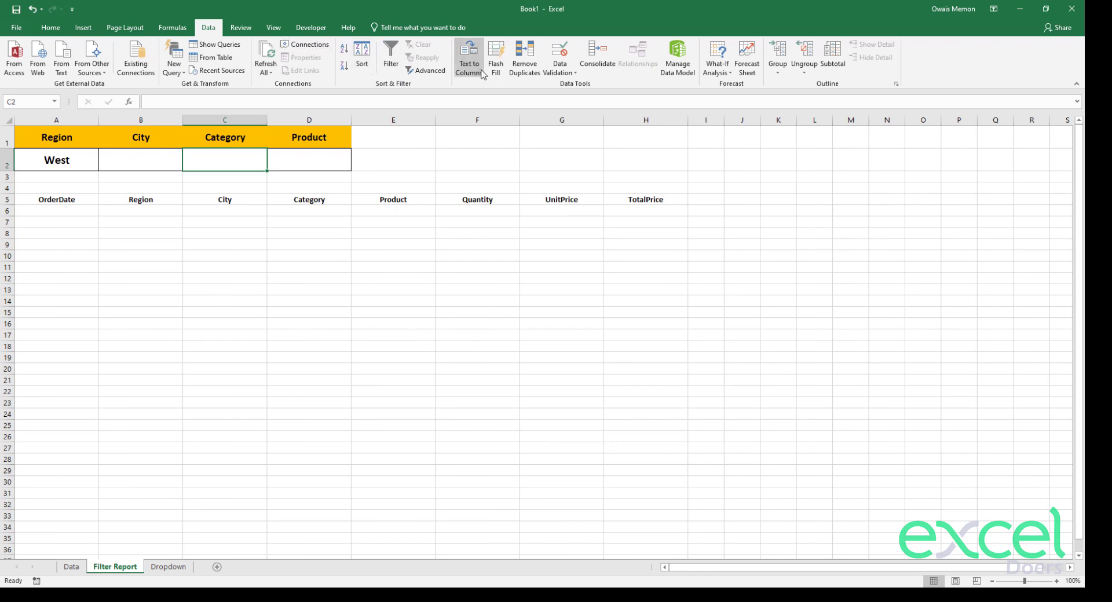
click(559, 68)
click(571, 88)
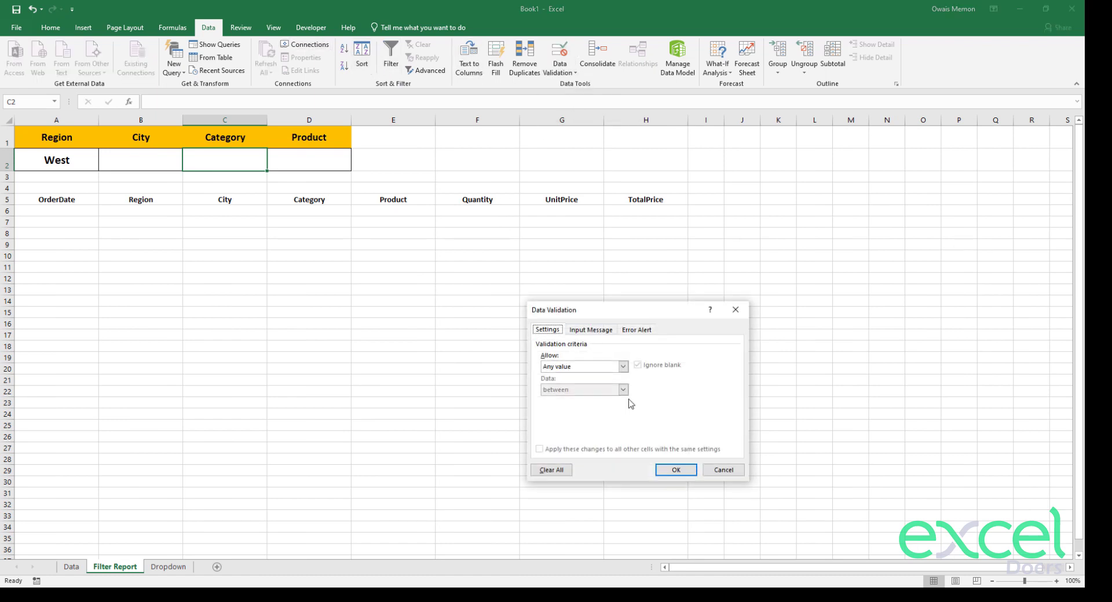
click(556, 367)
click(556, 401)
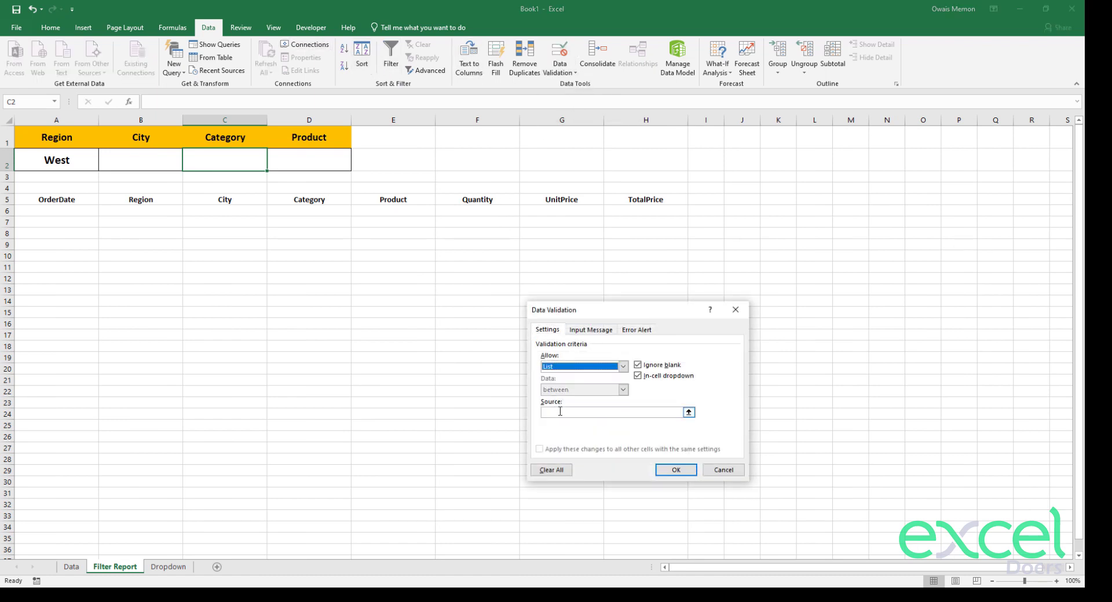
click(560, 411)
click(169, 567)
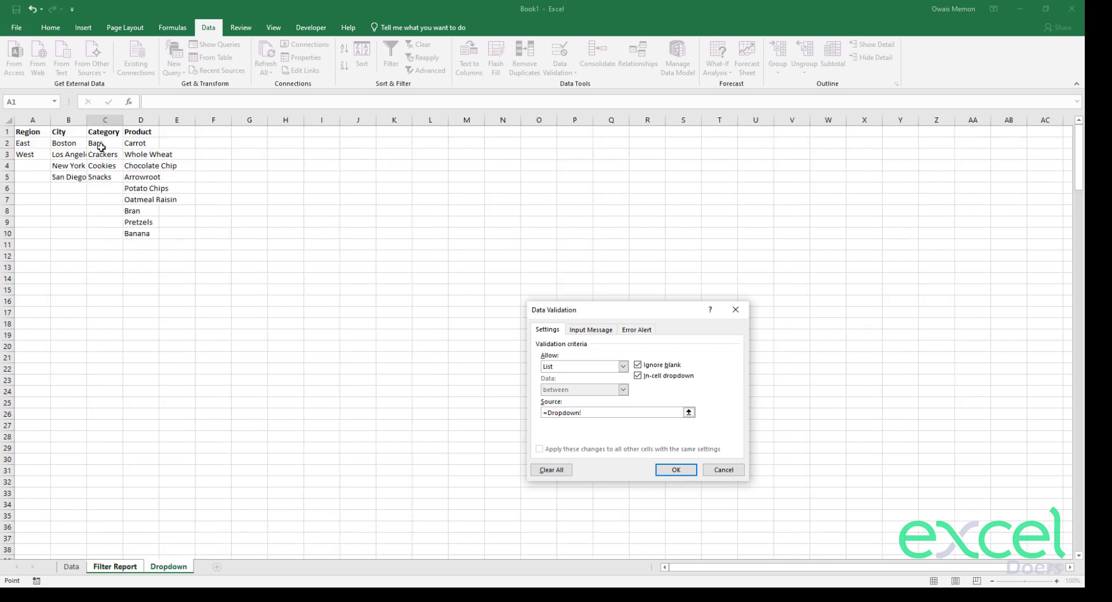
drag(101, 147, 104, 180)
key(Return)
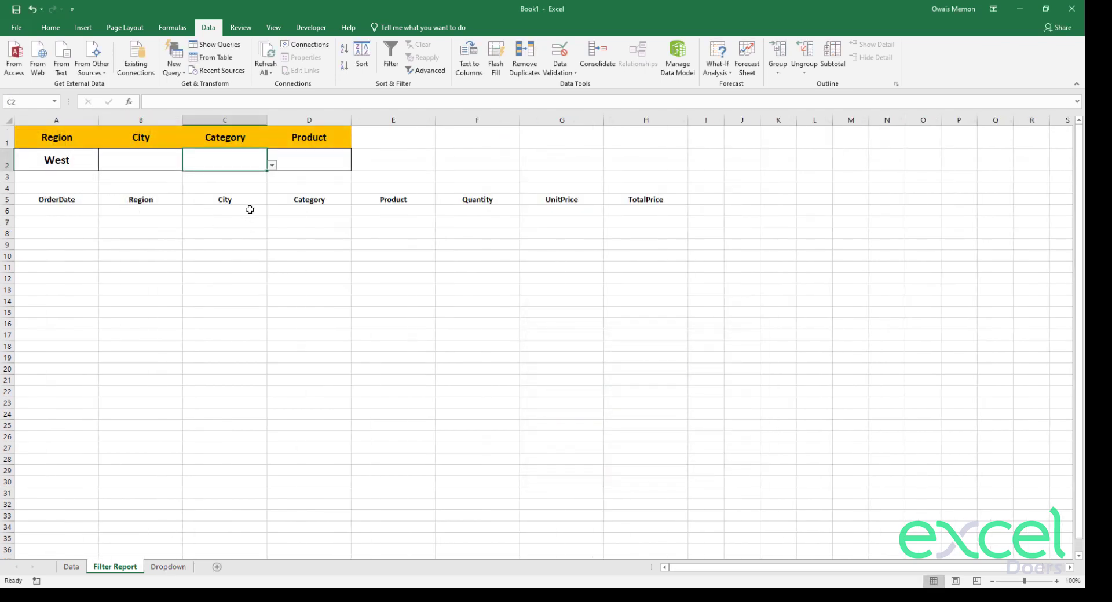
click(272, 165)
click(273, 167)
Give the Product filter cell D2 a list validation sourced from the product names in D2:D10 of the Dropdown sheet.
click(299, 164)
click(559, 68)
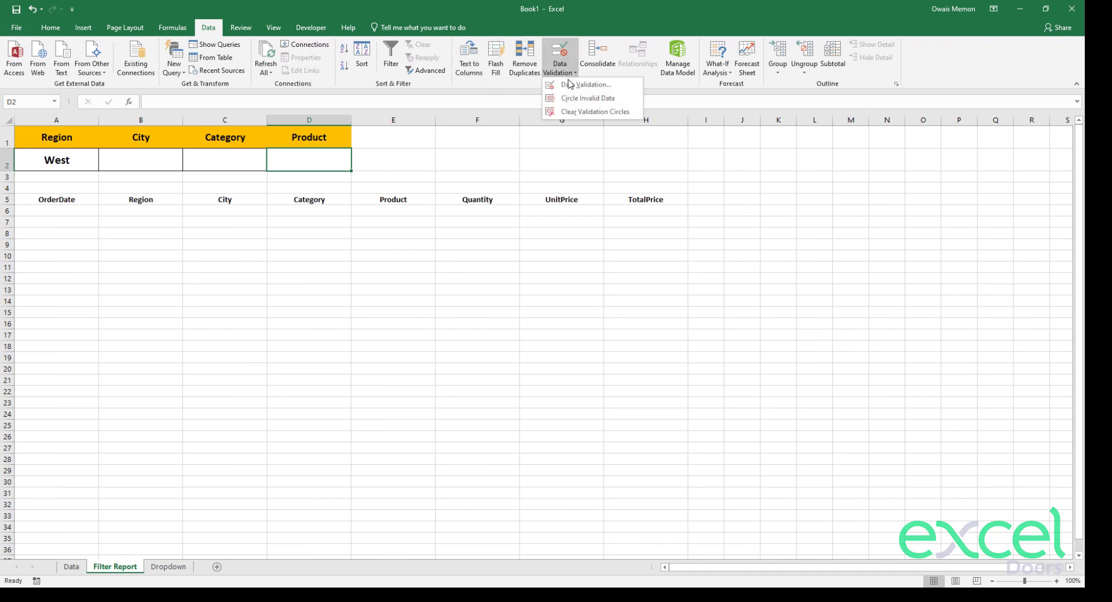
click(569, 84)
click(623, 366)
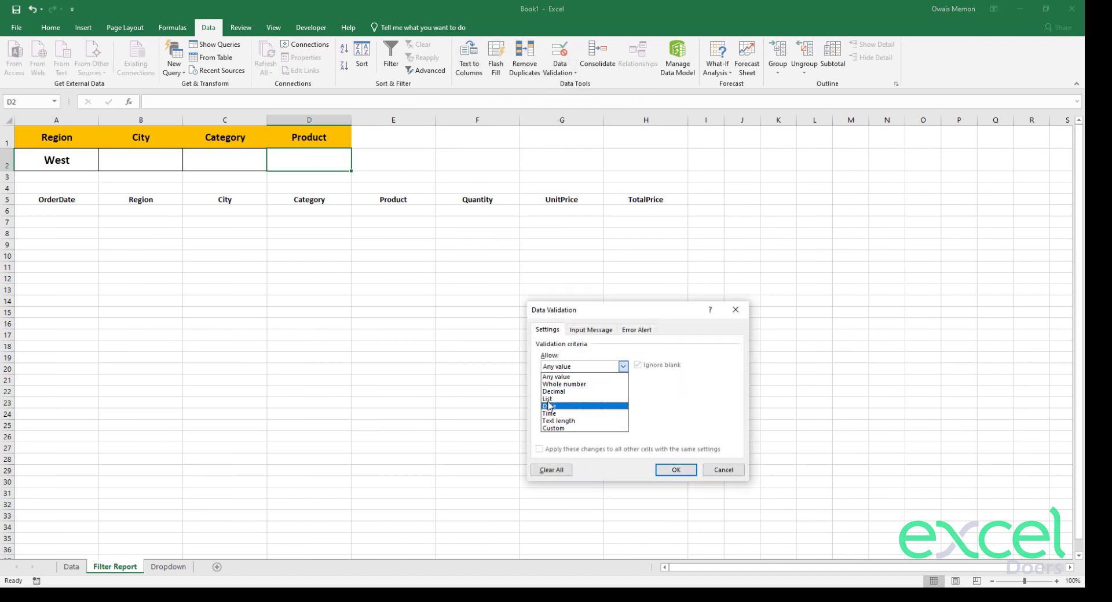
click(547, 399)
click(579, 413)
click(168, 568)
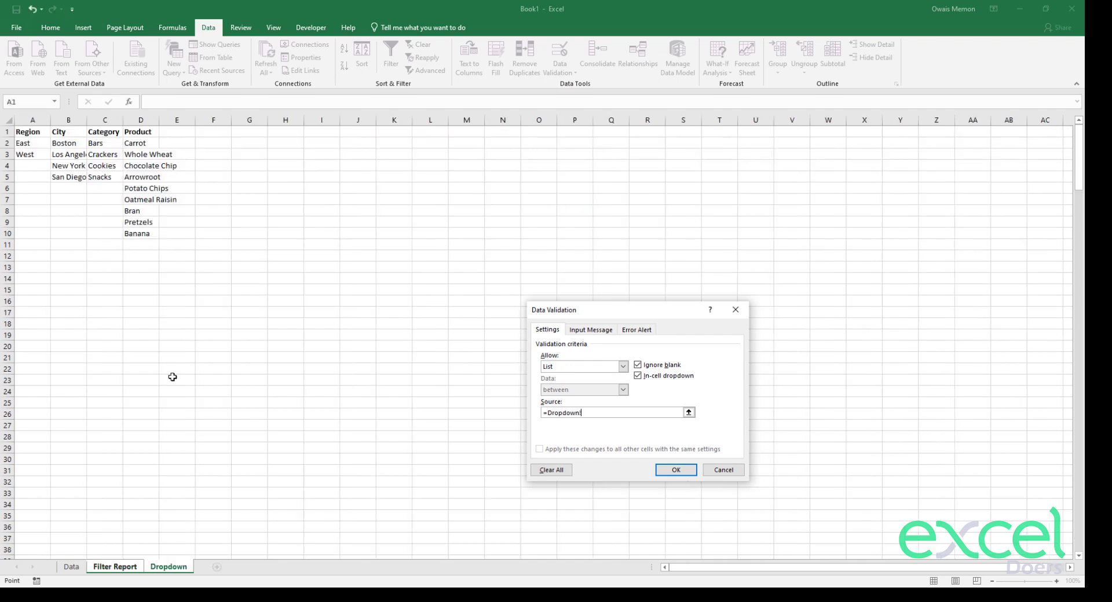
drag(139, 146, 155, 234)
click(659, 473)
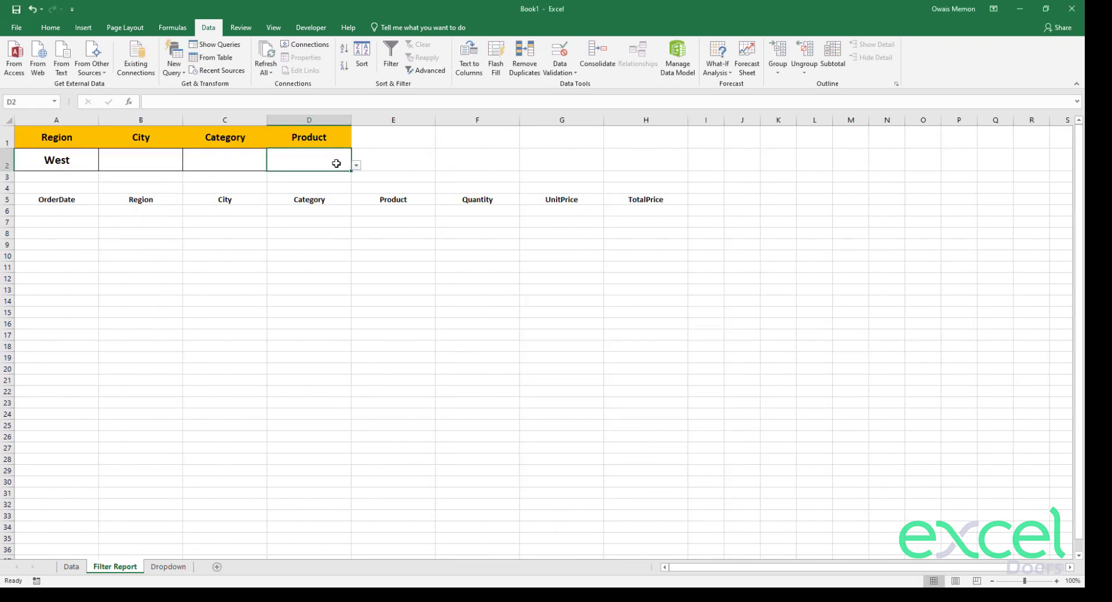
Choose New York, Cookies and Whole Wheat from the City, Category and Product dropdowns in row 2.
click(148, 160)
click(188, 166)
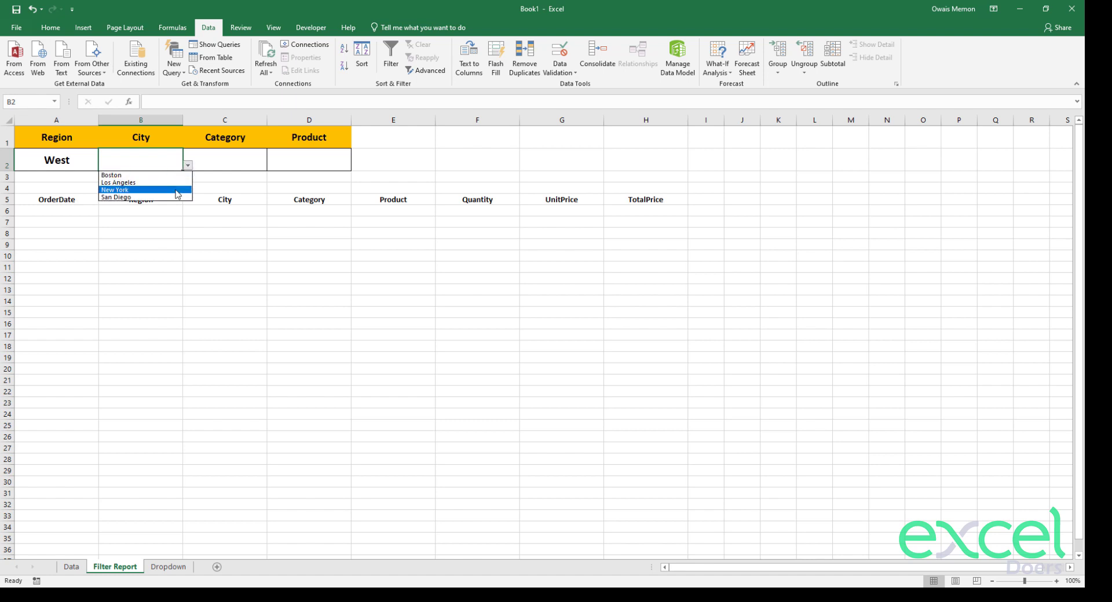
click(177, 187)
click(248, 166)
click(272, 166)
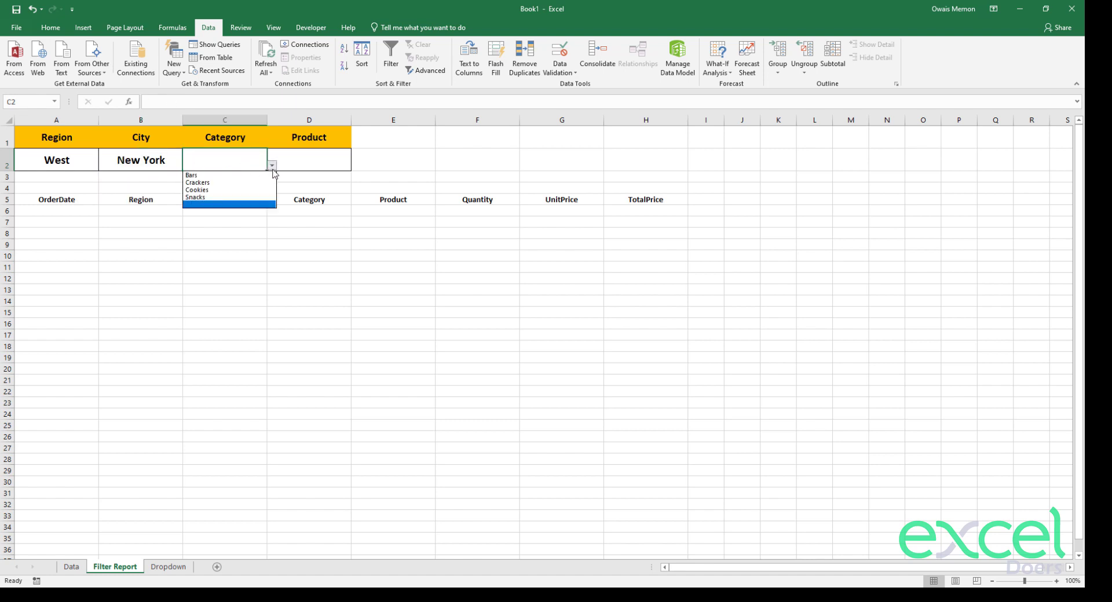
click(249, 192)
click(343, 162)
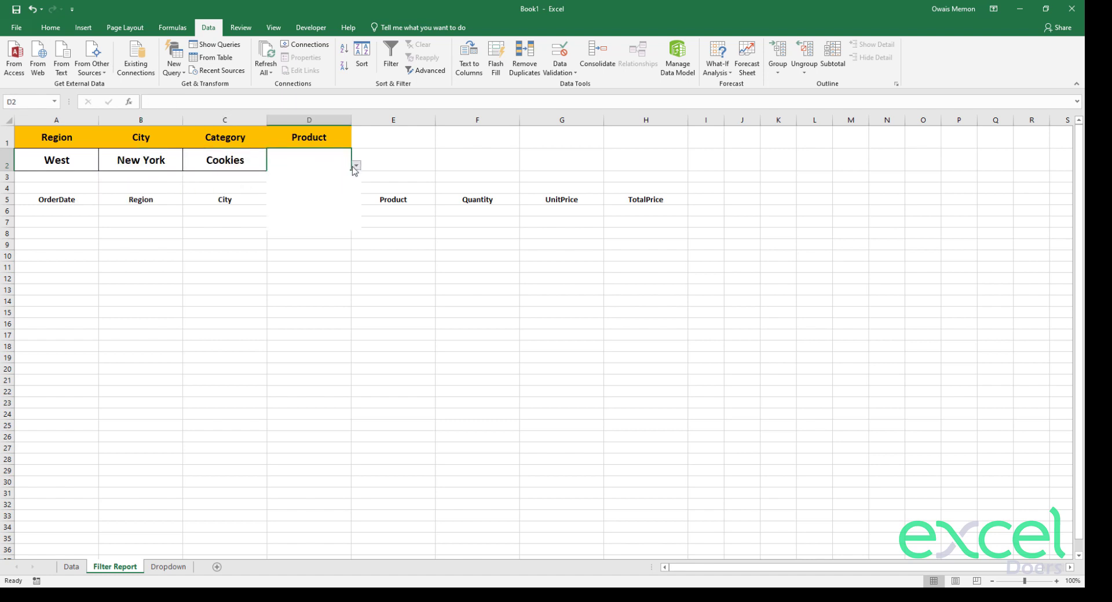
click(357, 165)
click(313, 186)
click(281, 187)
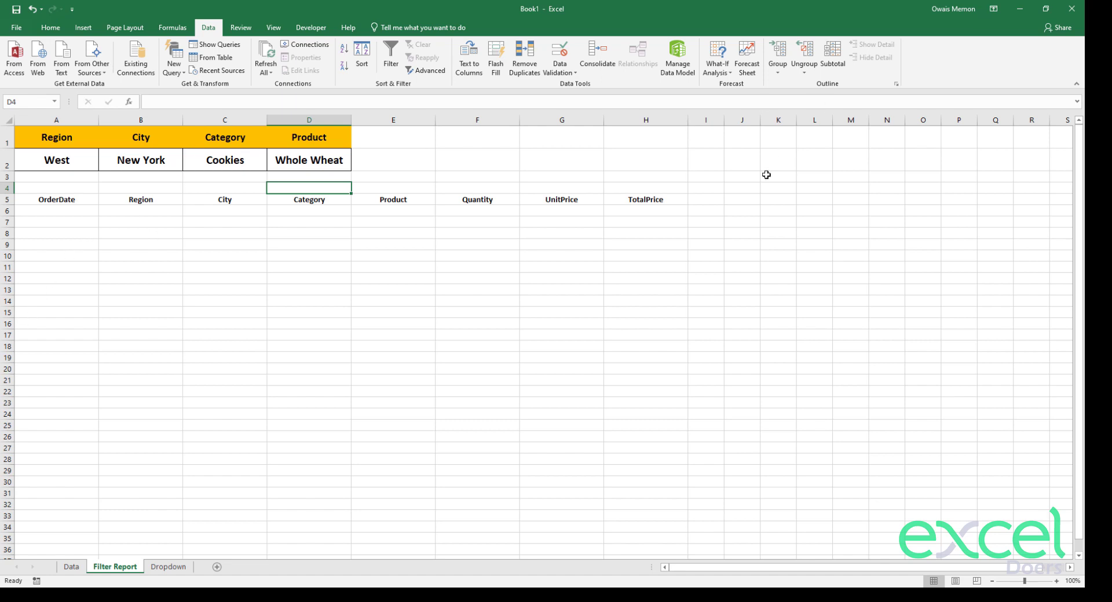
Clear the filter choices in A2:D2 and choose New York as the only filter, in the City cell B2.
click(695, 203)
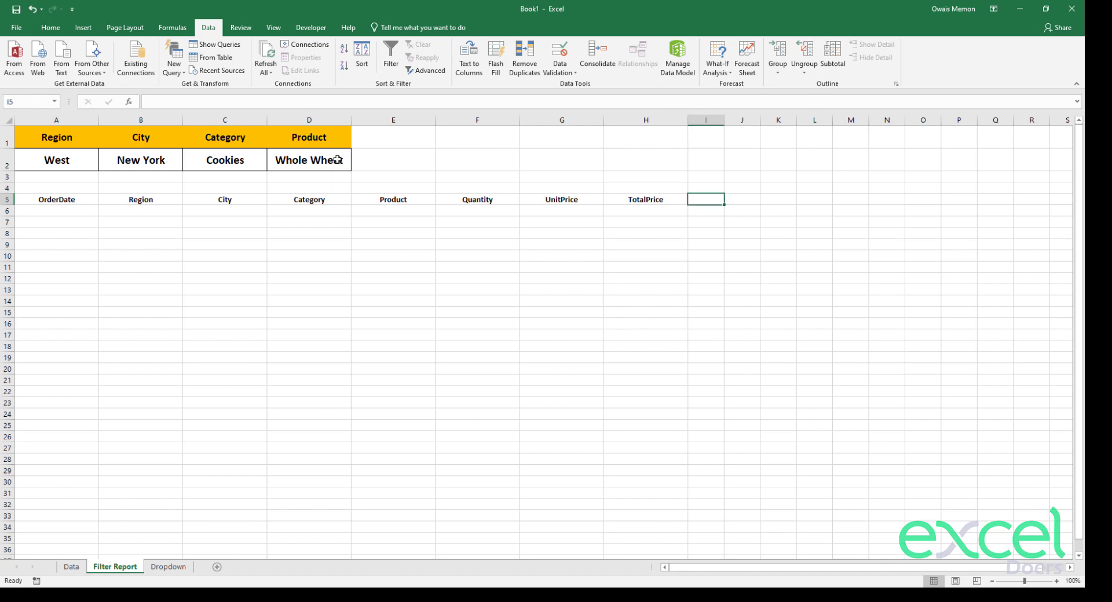
drag(337, 160, 55, 159)
key(Delete)
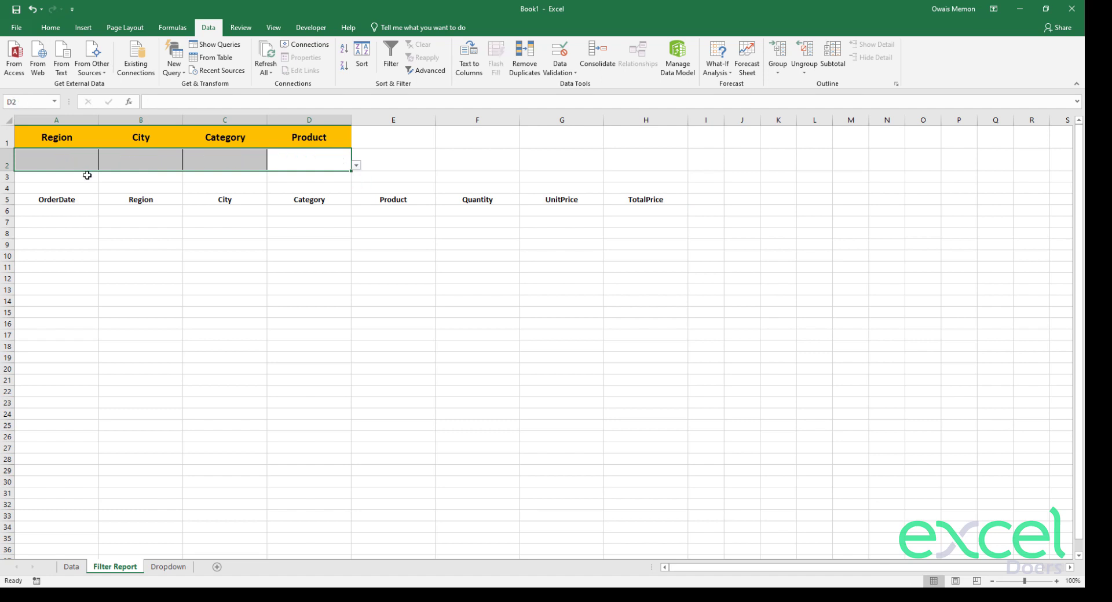
click(87, 175)
click(132, 153)
click(188, 165)
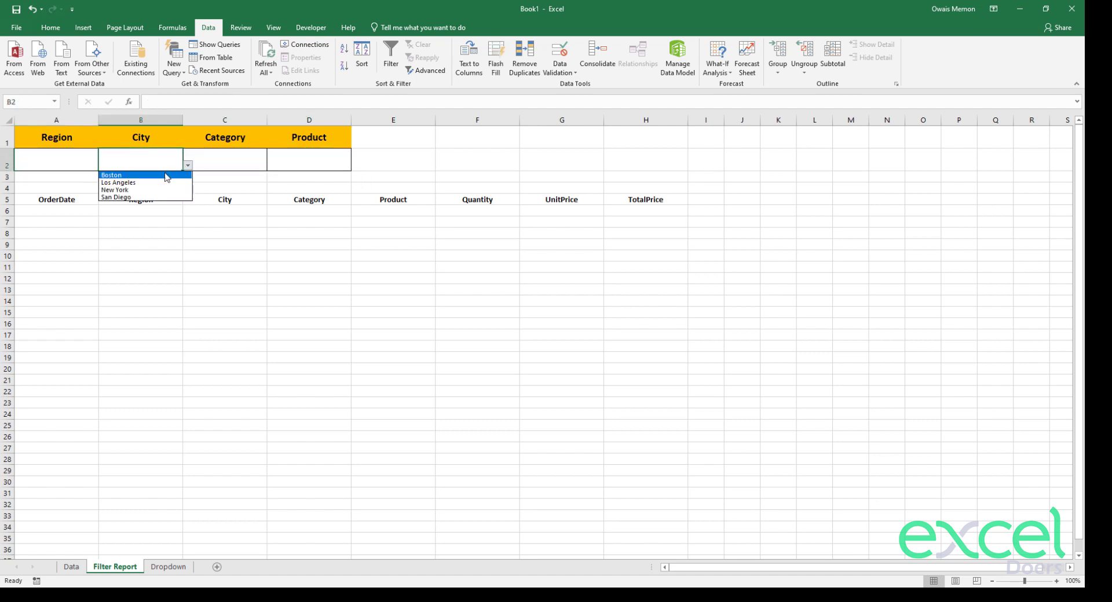
click(150, 190)
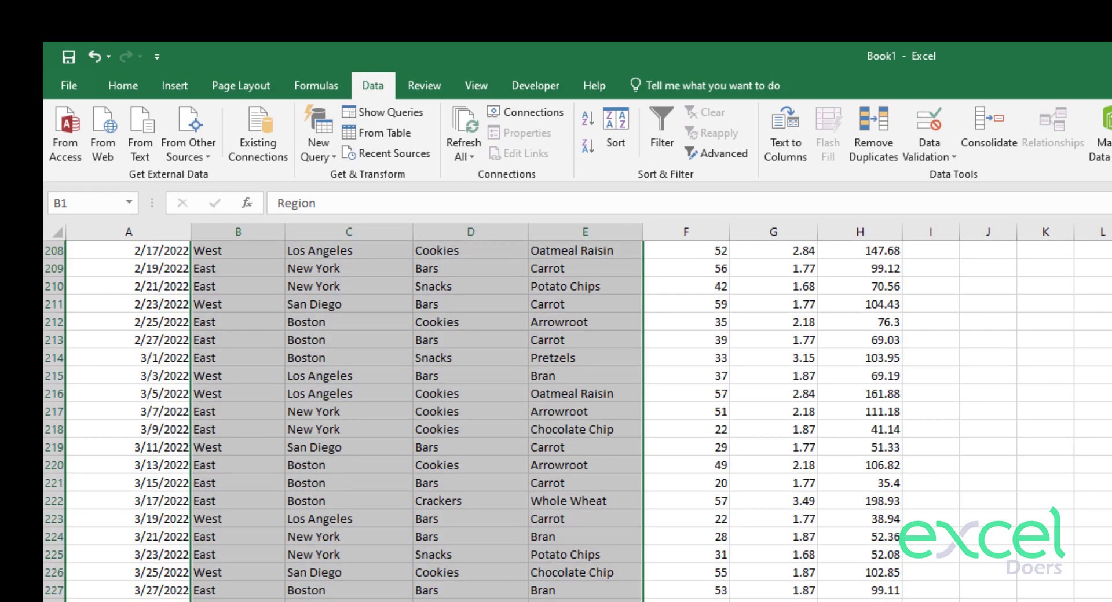
Examine the City column and the New York records in rows 5 and 10 of the Data sheet, and return to Filter Report.
click(360, 513)
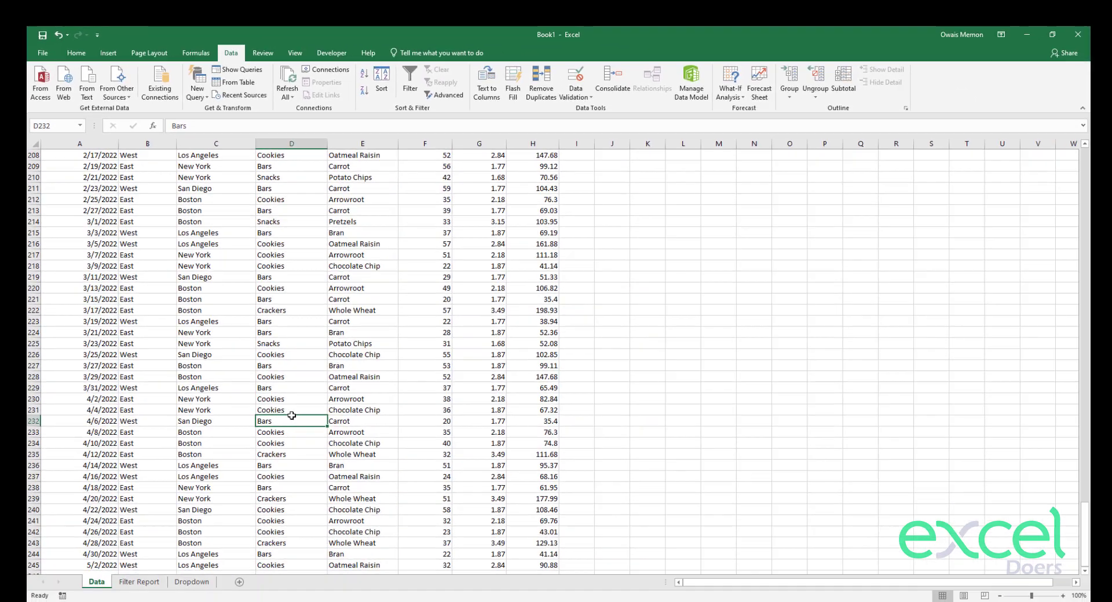
key(ctrl+Up)
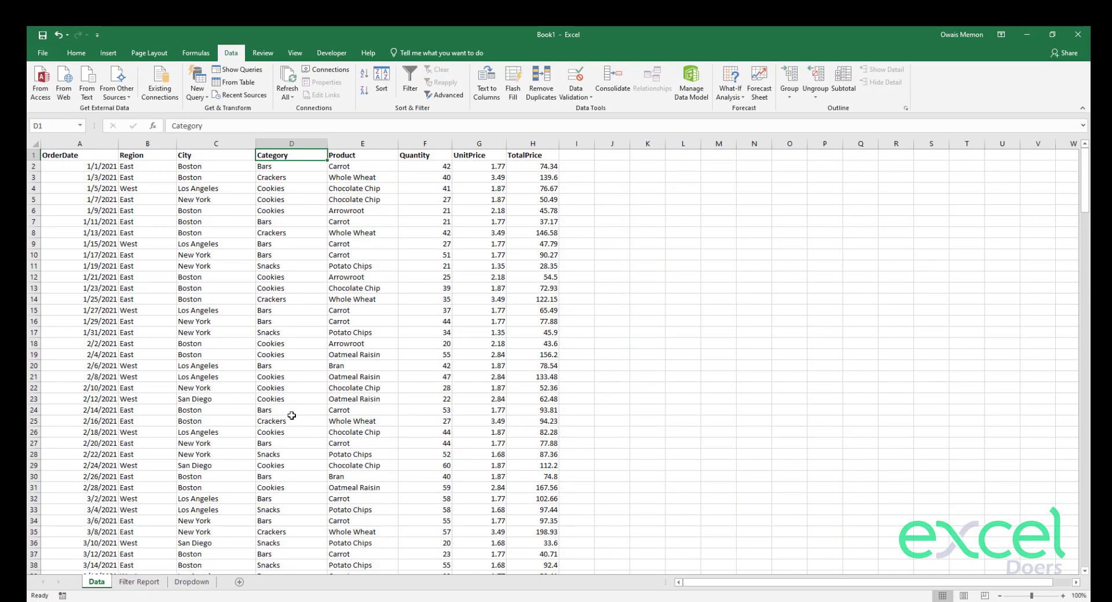
ctrl+scroll(292, 416, up, 4)
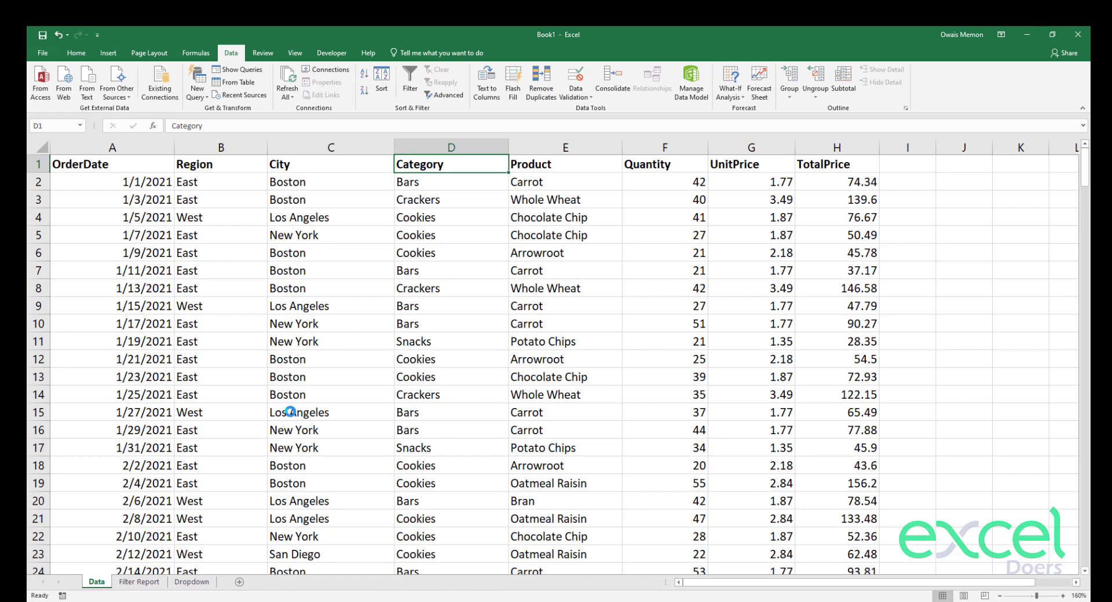
click(139, 582)
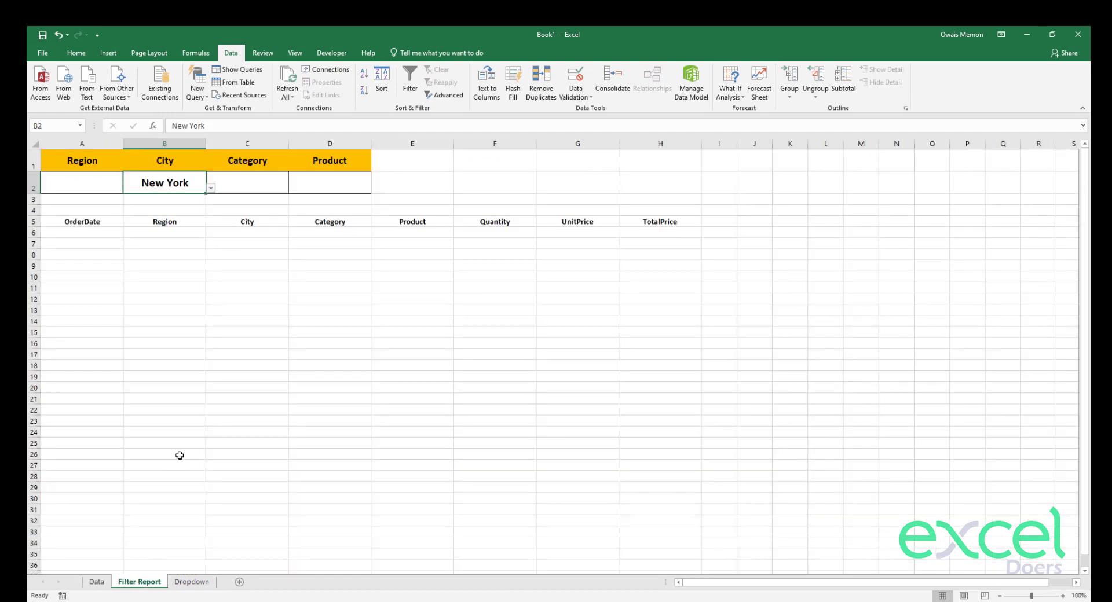
ctrl+scroll(194, 440, up, 2)
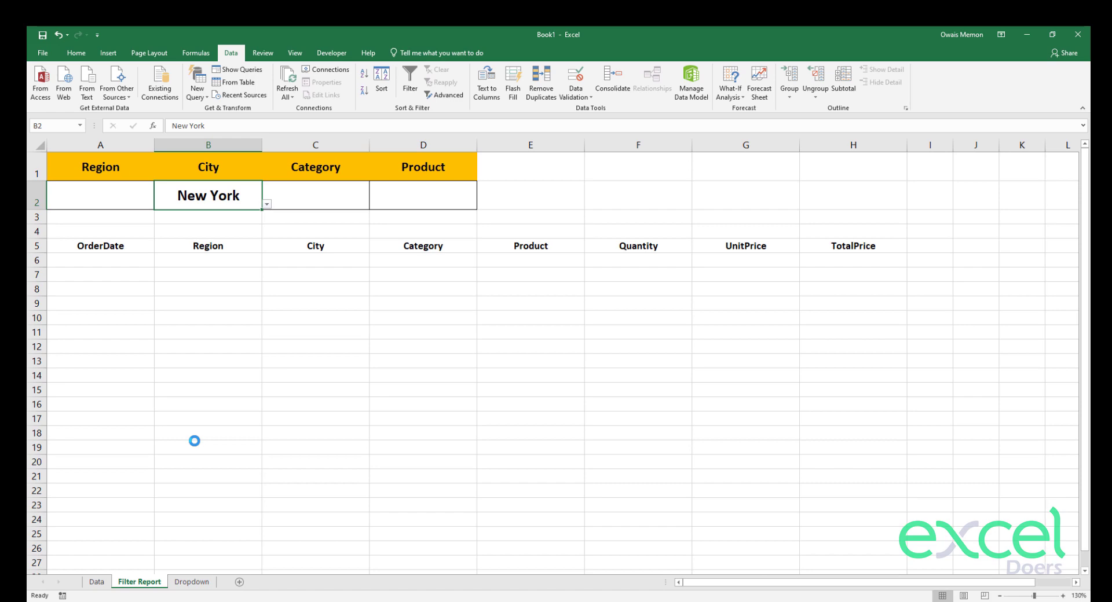
click(96, 584)
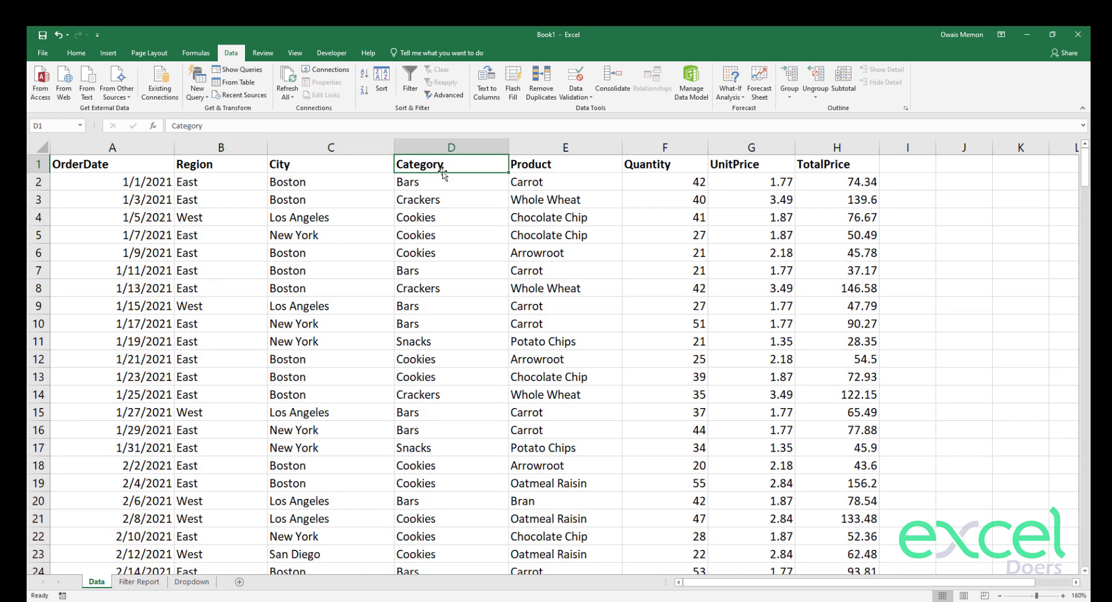
click(330, 147)
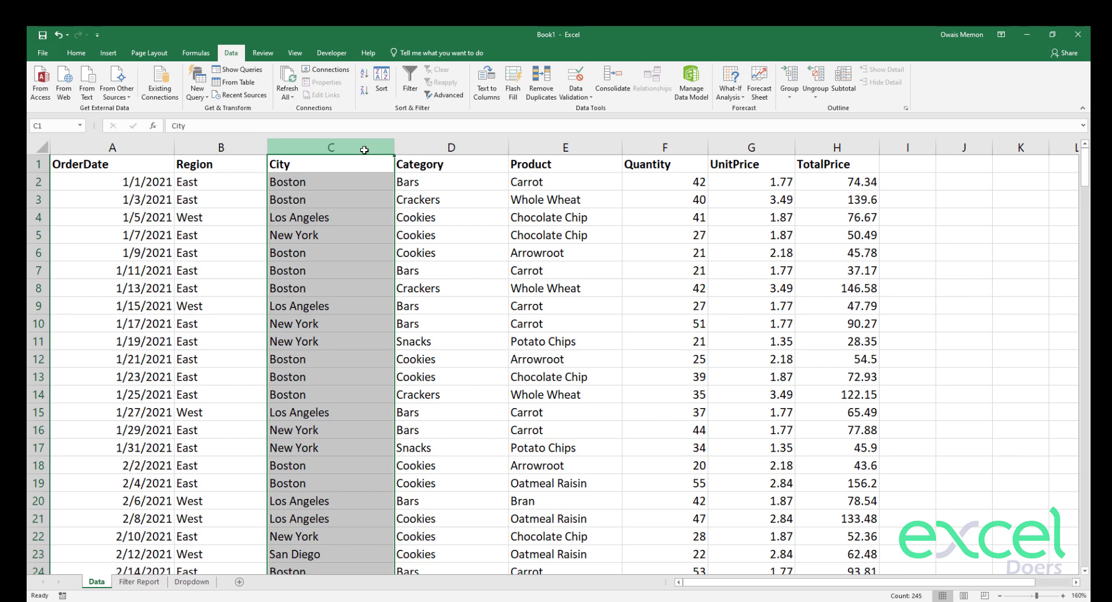
click(313, 233)
click(30, 238)
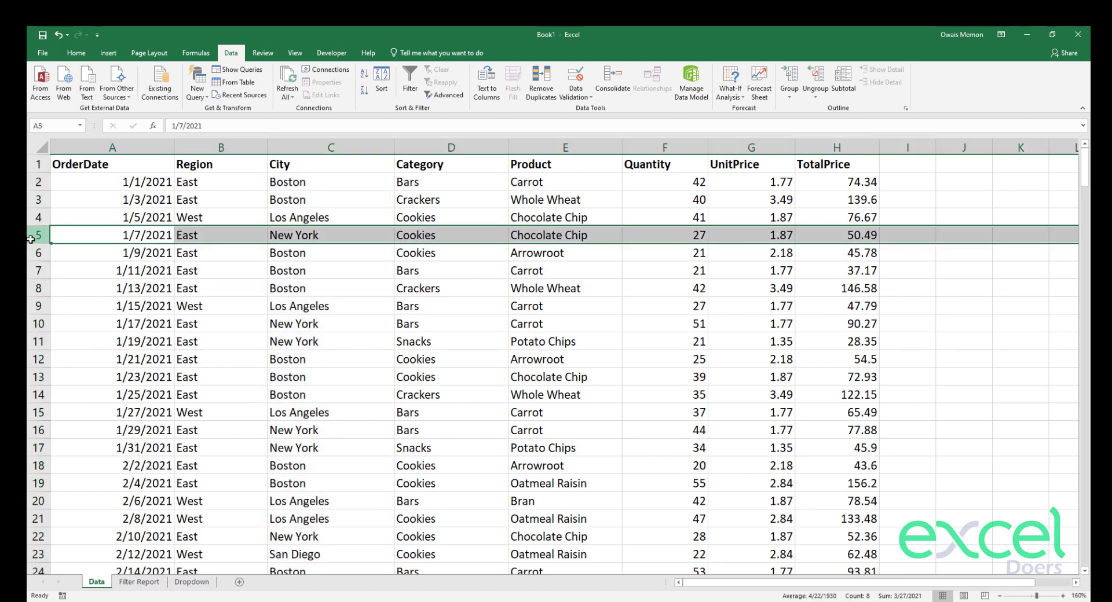
click(346, 323)
click(29, 322)
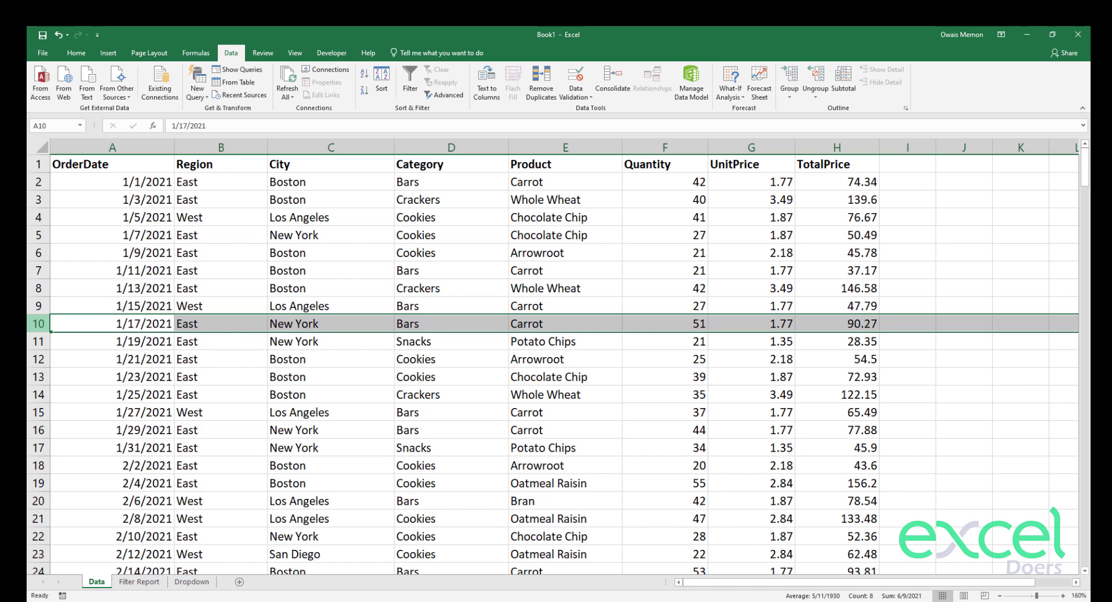
click(42, 233)
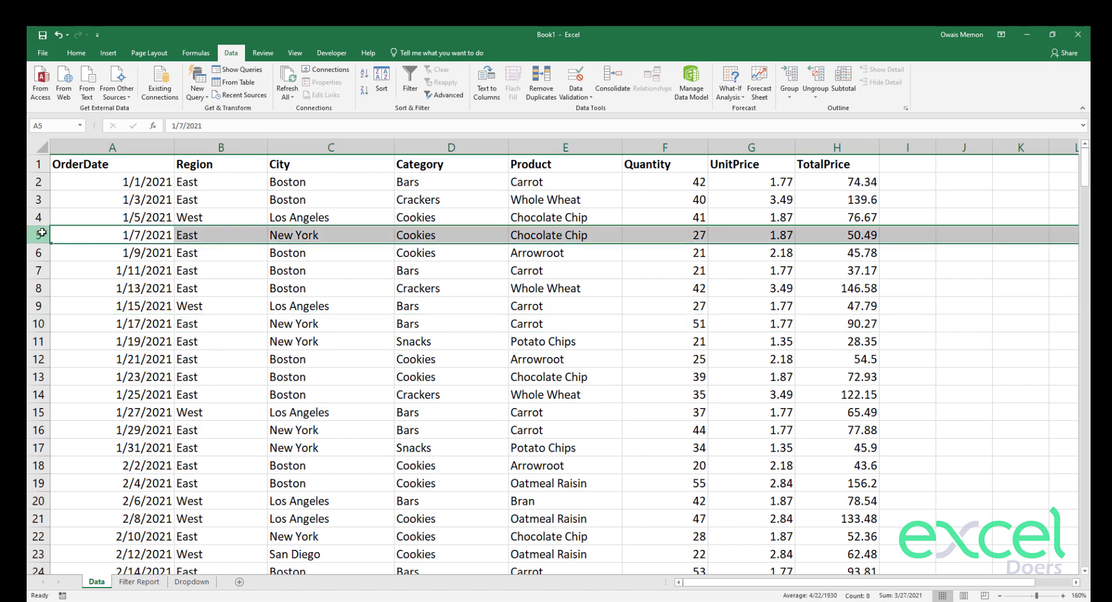
click(138, 582)
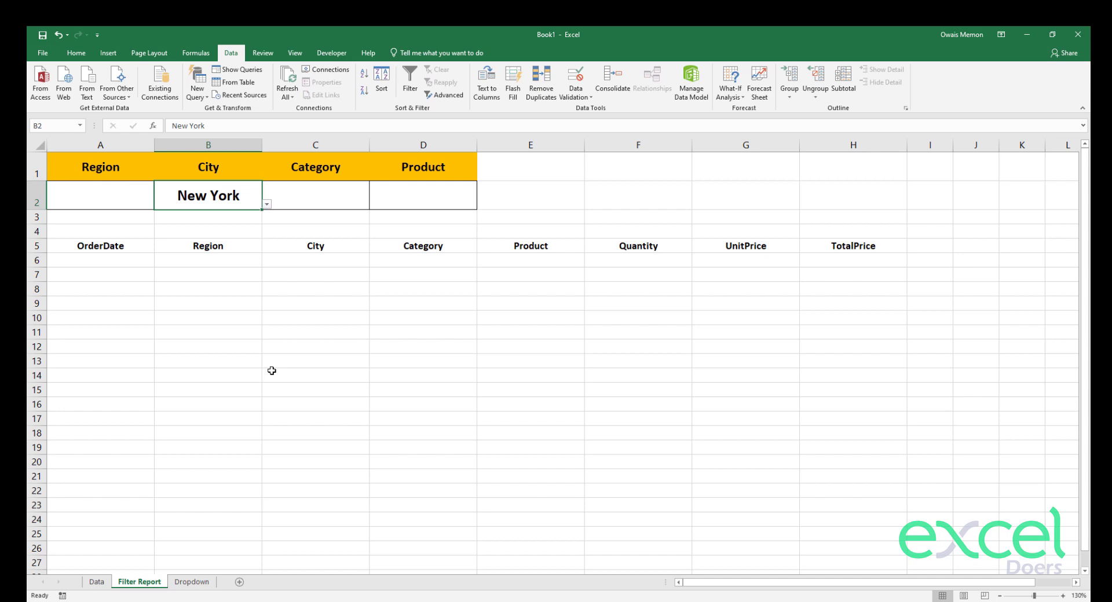
key(Left)
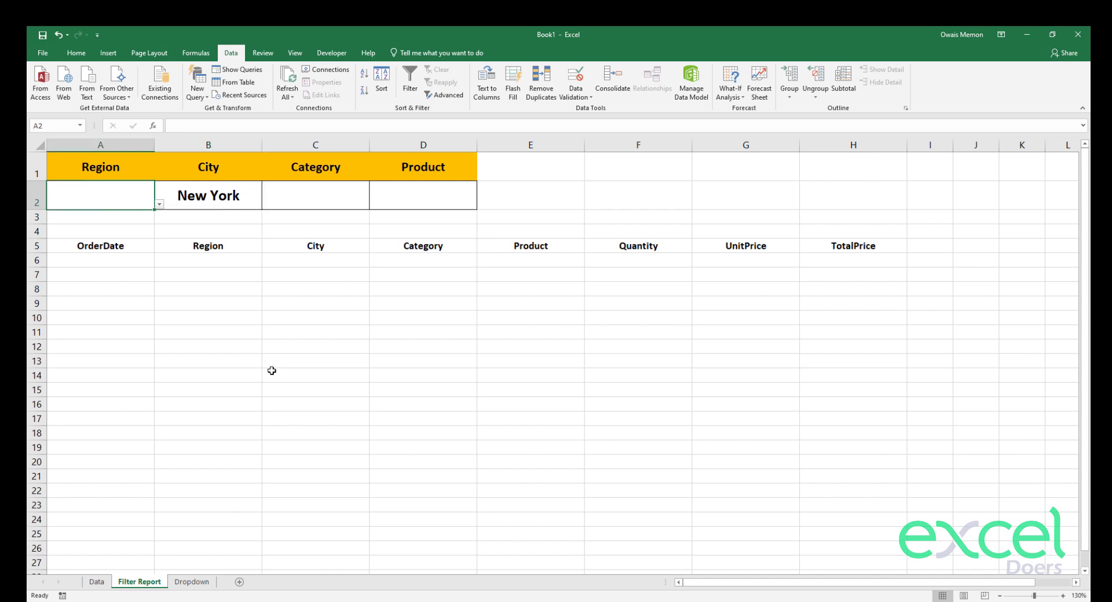
key(Down)
key(Down)
key(Down)
key(Down)
key(Down)
key(Right)
key(Down)
key(Down)
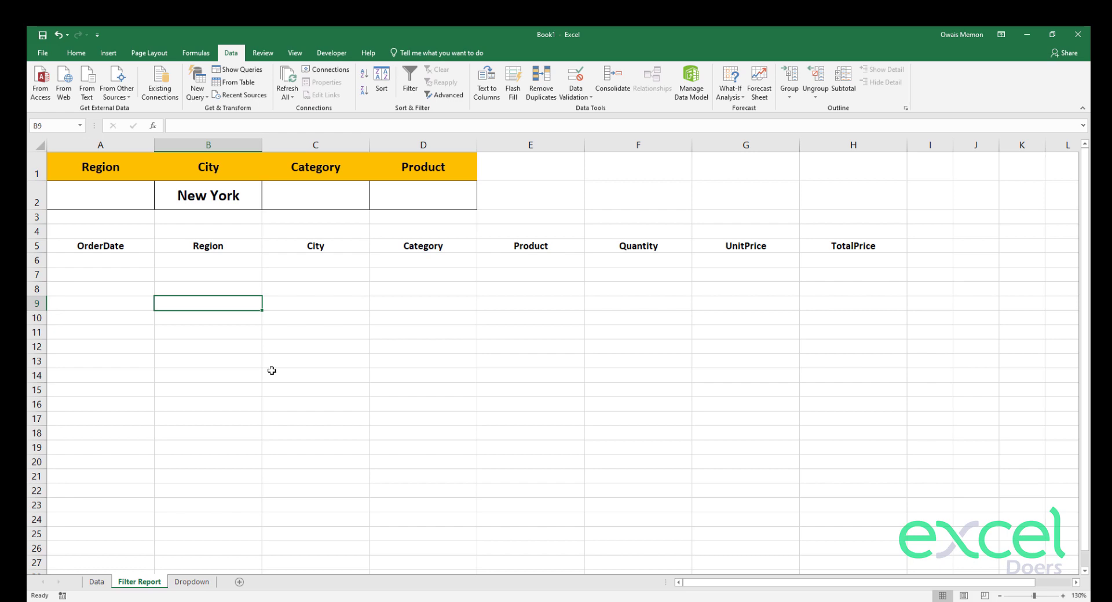
key(Right)
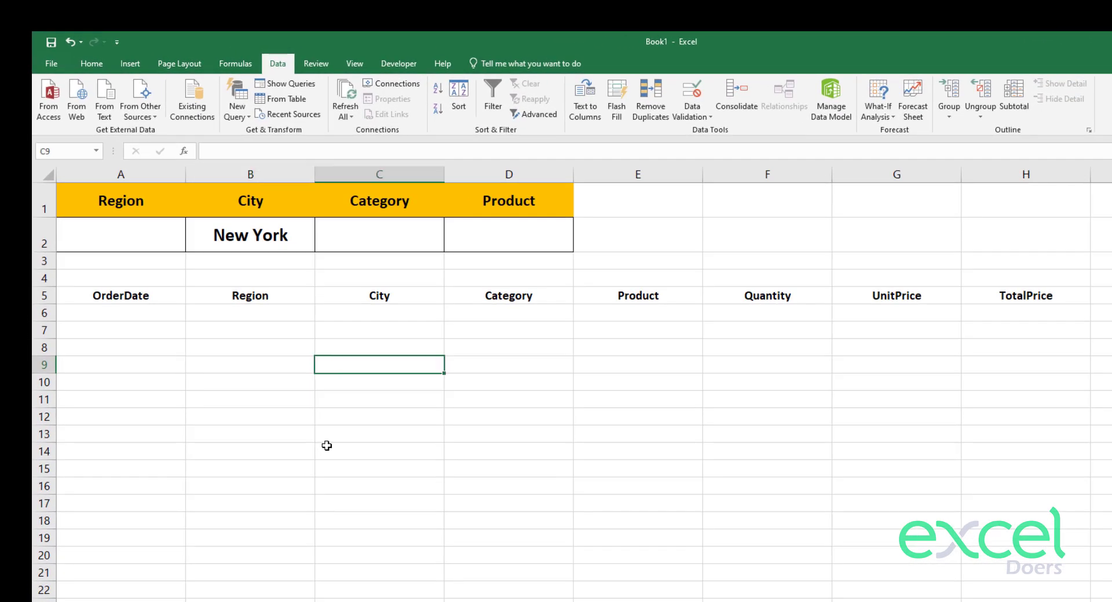
Move the report headers OrderDate through TotalPrice from A5:H5 one column over so that they start in B5.
key(Left)
key(Left)
key(Up)
key(Up)
key(Up)
key(Up)
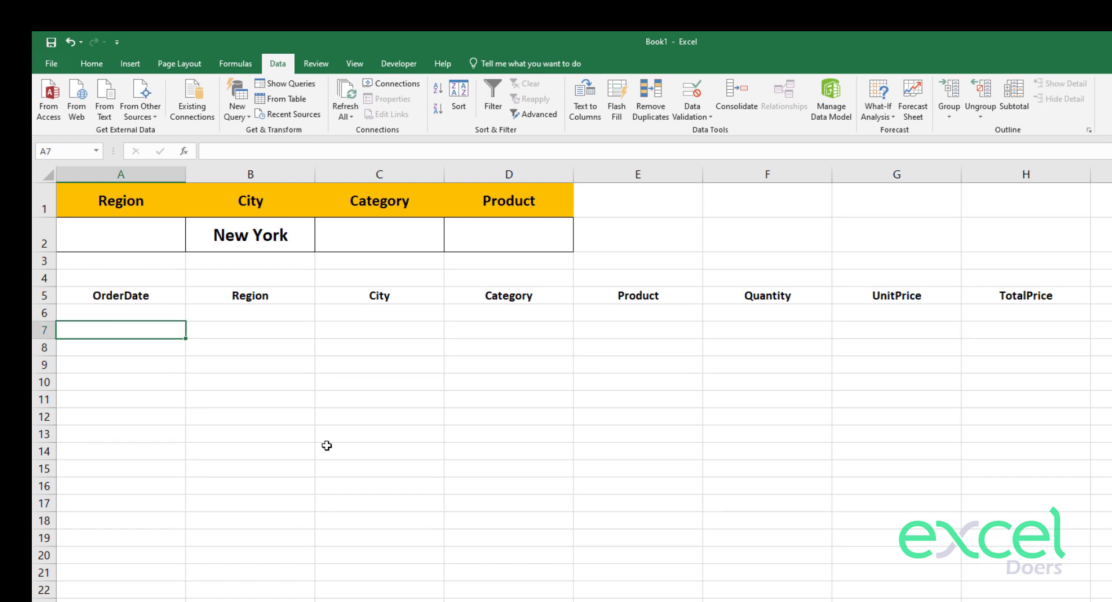
key(ctrl+shift+Right)
key(ctrl+c)
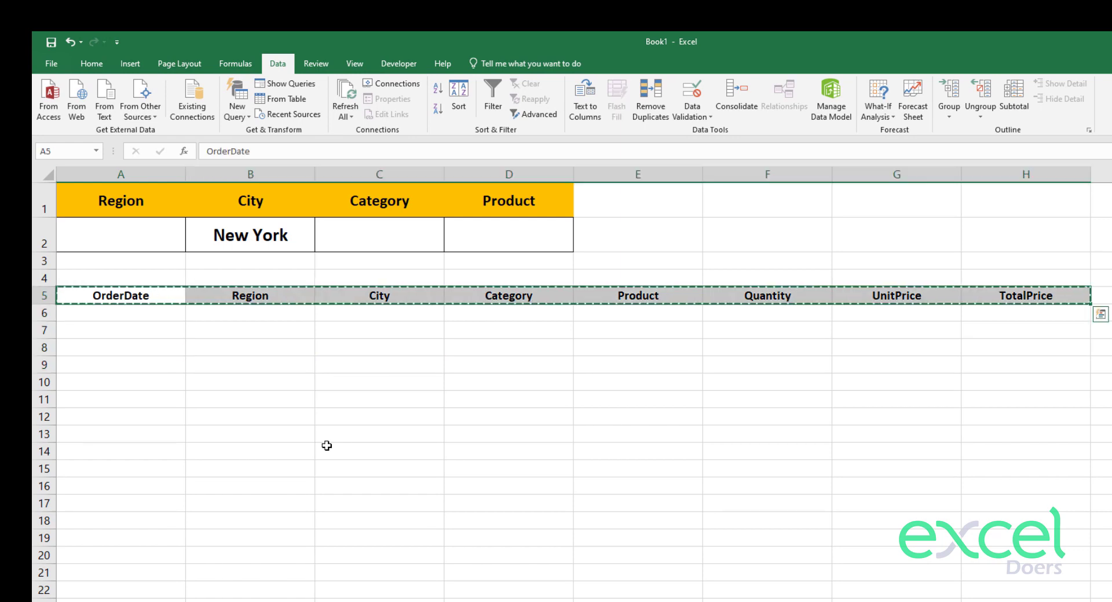
key(Right)
key(ctrl+v)
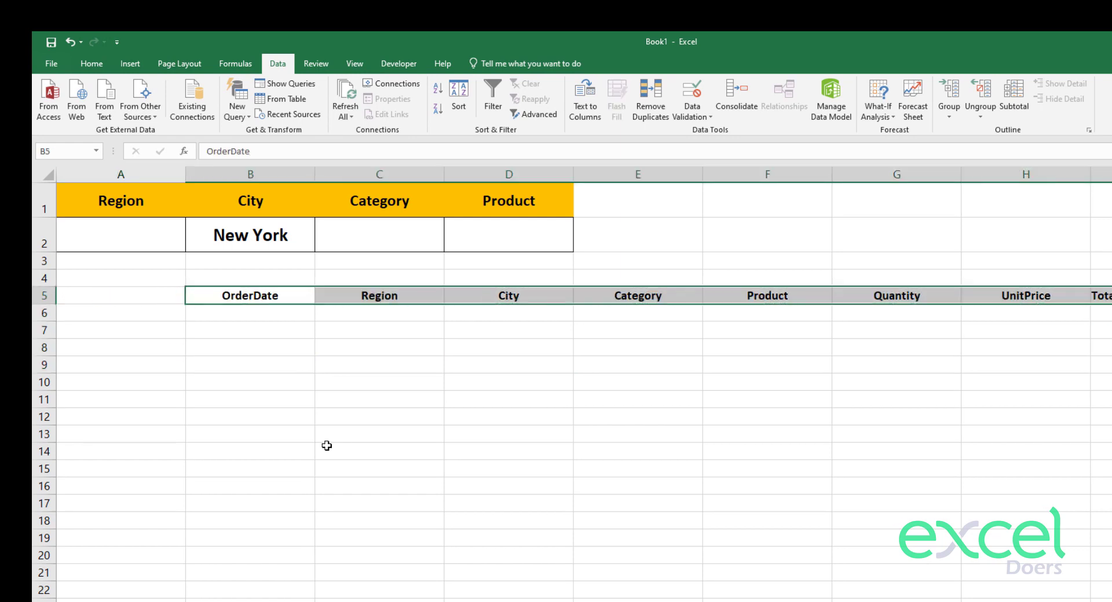
Add the header Row in A5 and give it the bold, centred formatting of the OrderDate header.
key(Left)
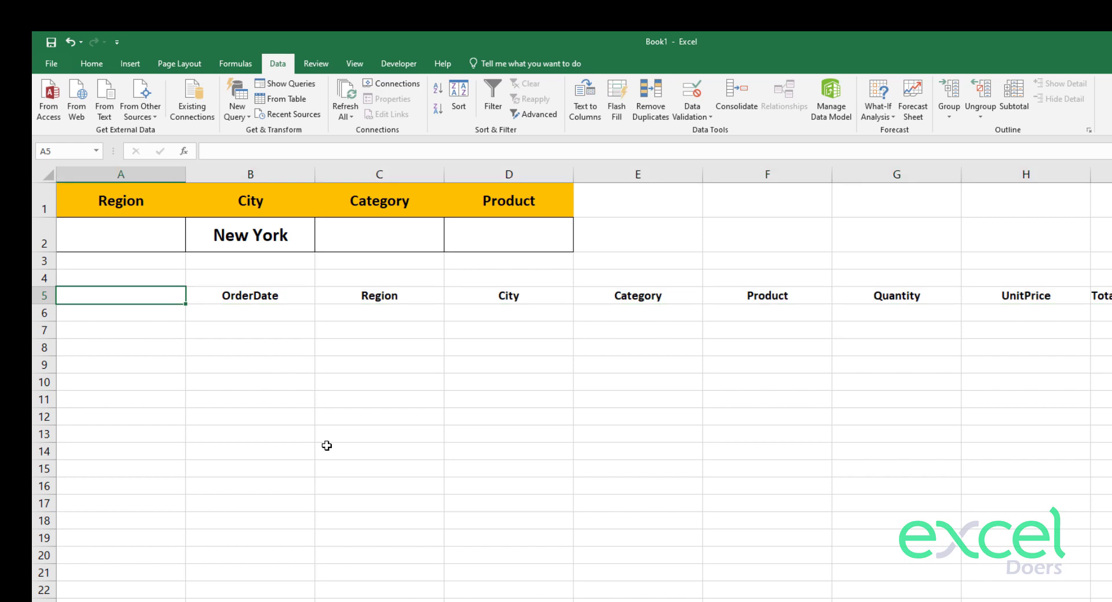
text(Row)
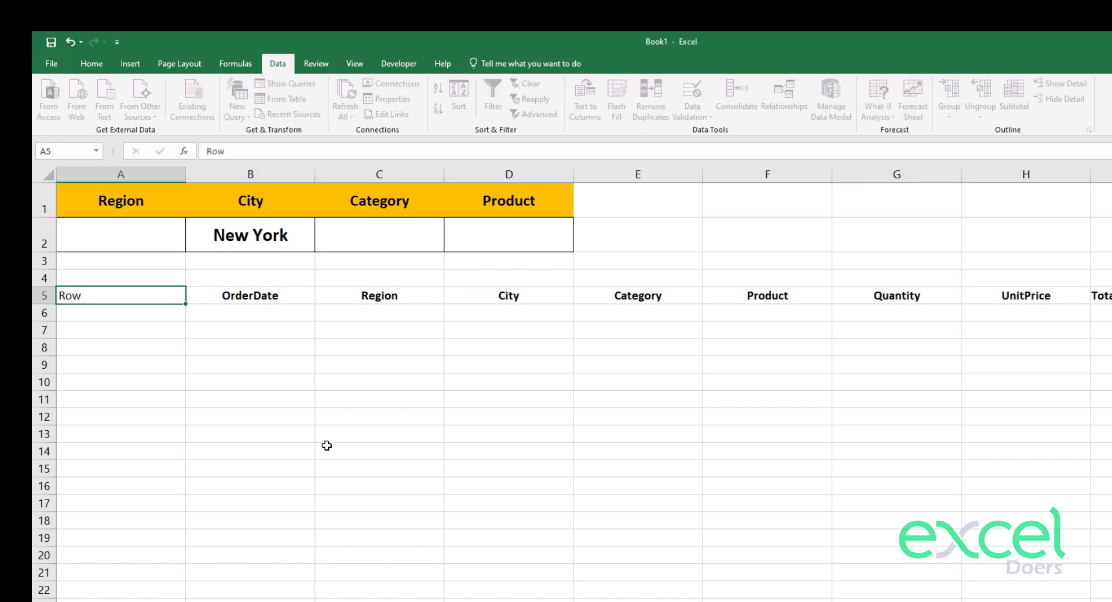
key(Return)
key(Up)
key(Right)
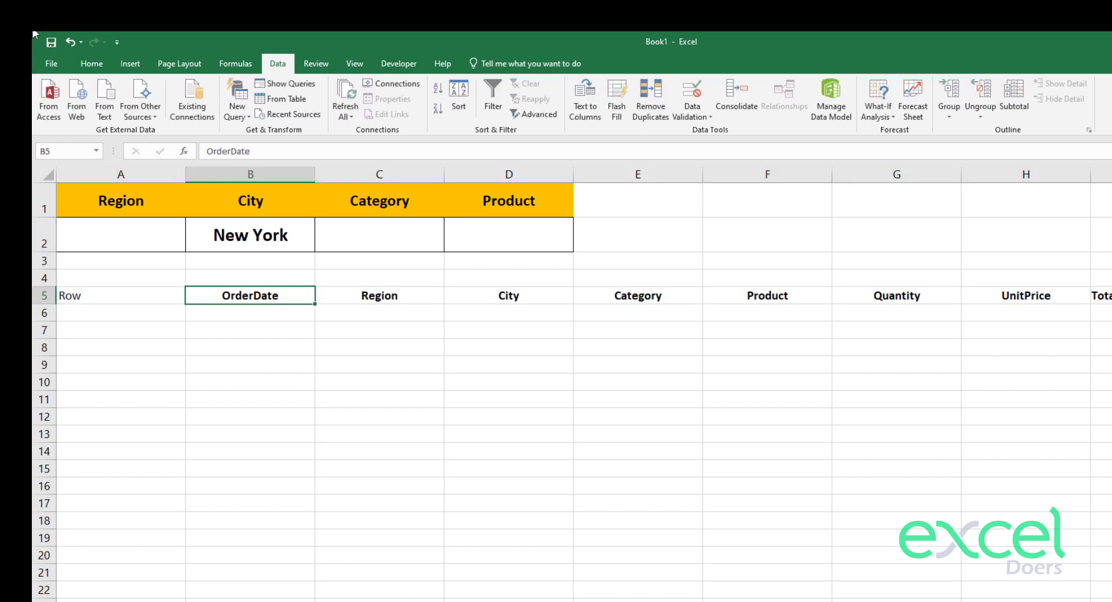
click(91, 64)
click(98, 114)
key(Left)
key(Return)
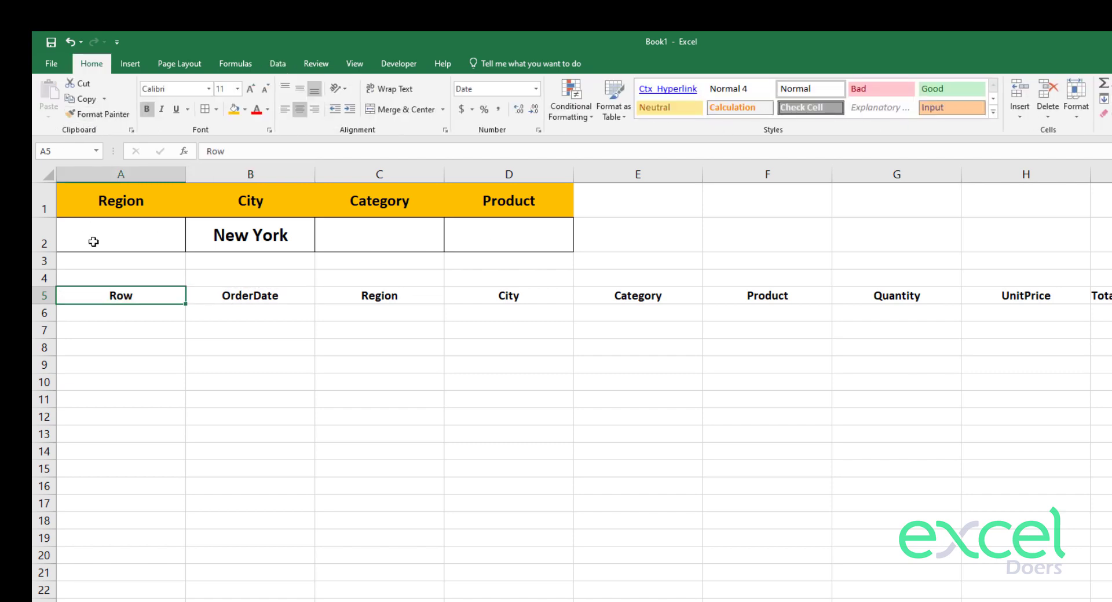
click(92, 316)
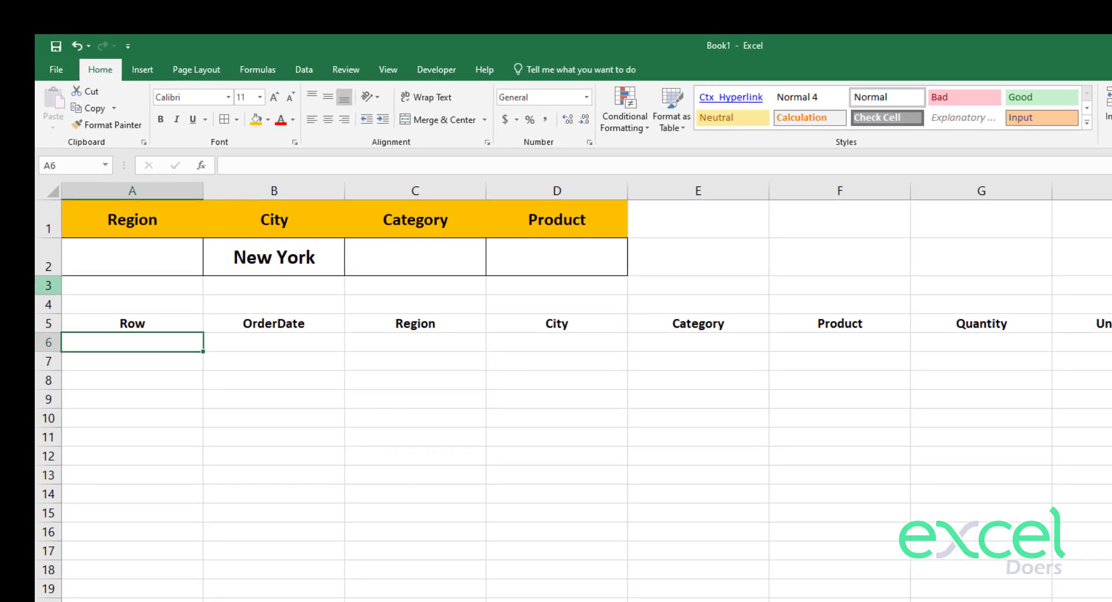
text(=)
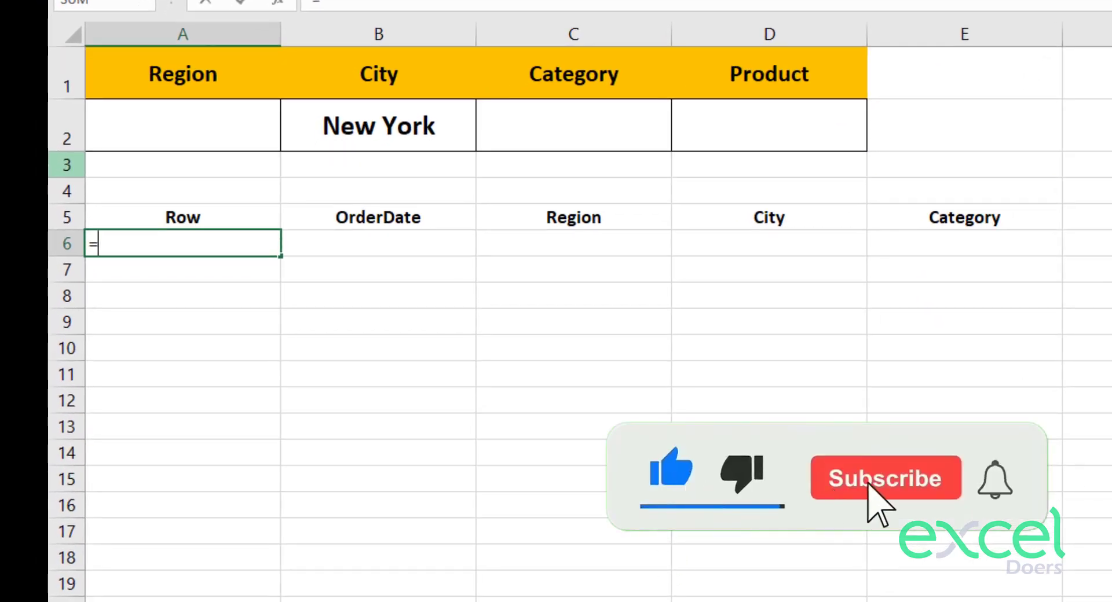
text(agr)
key(BackSpace)
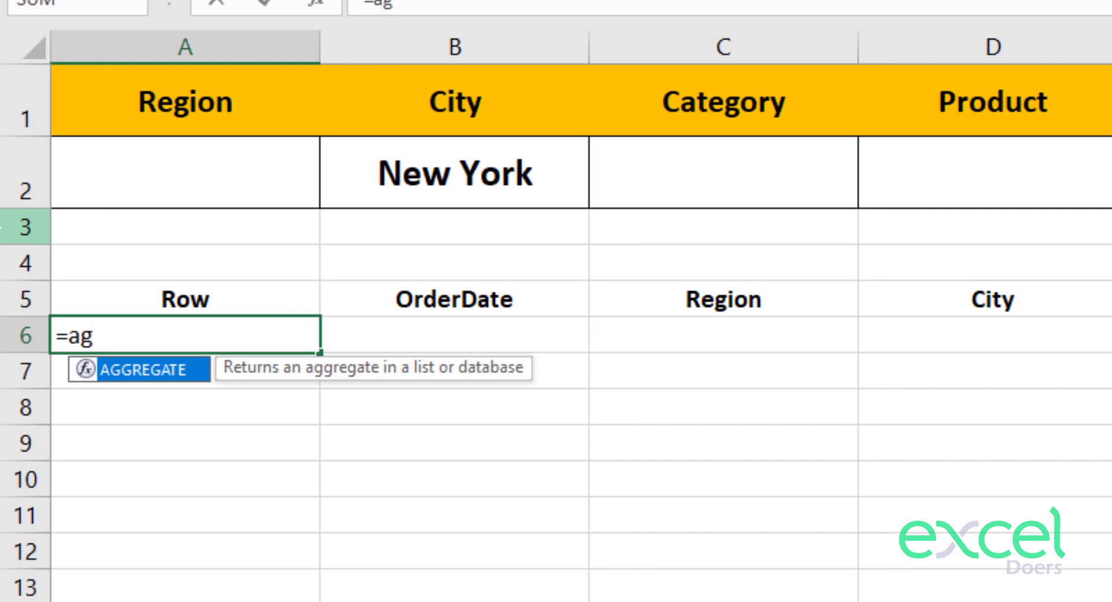
key(Escape)
key(Escape)
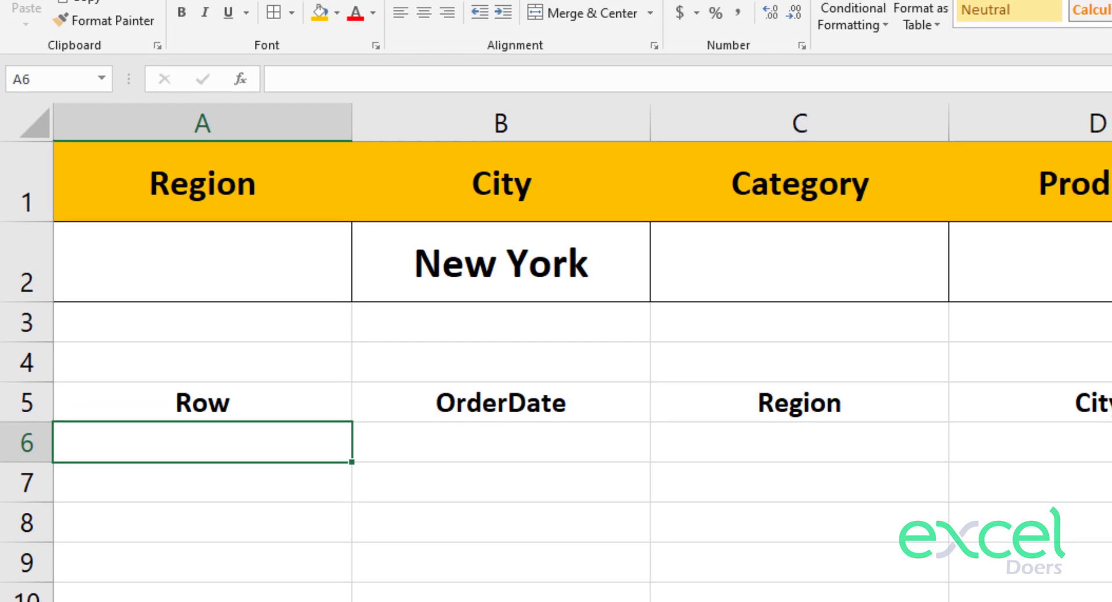
Start an AGGREGATE formula in A6 with function number 15 (SMALL).
text(=agr)
key(BackSpace)
text(g)
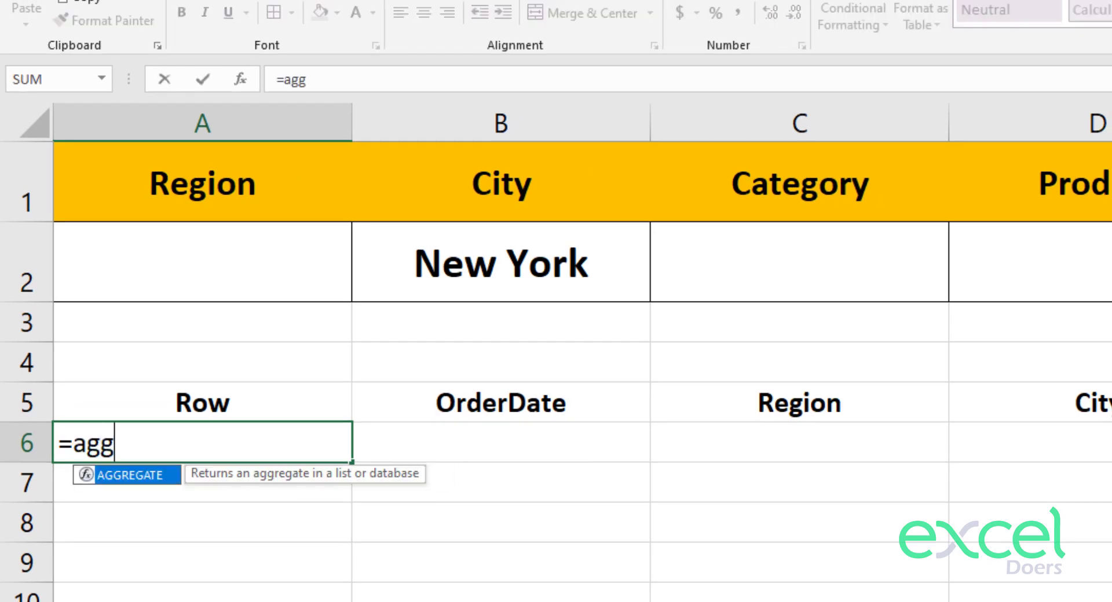
key(Tab)
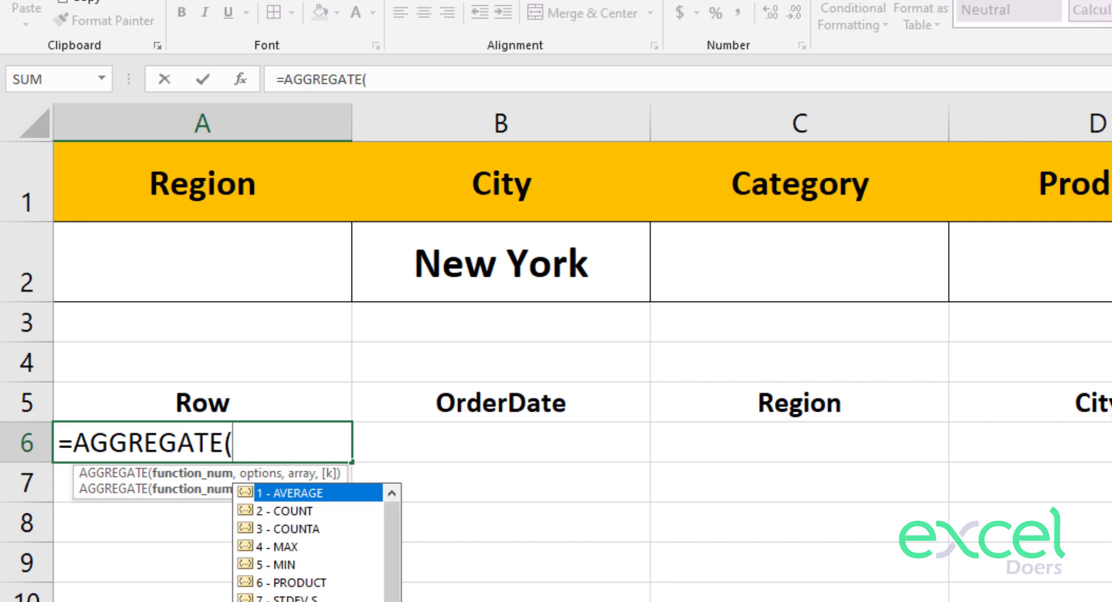
key(Down)
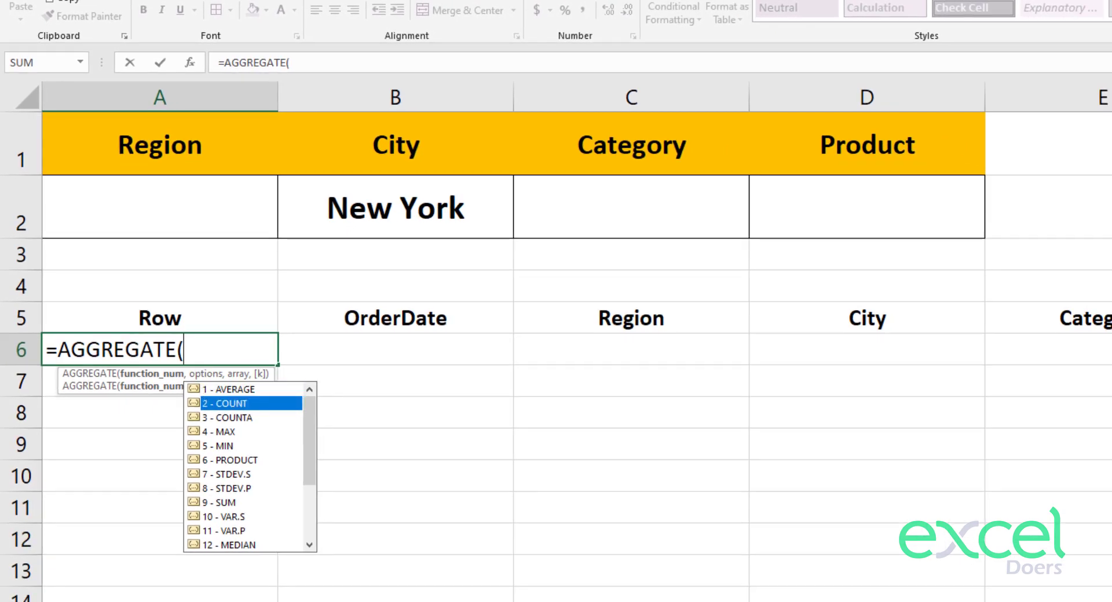
key(Down)
key(Down)
key(Down)
key(Down)
key(Down)
key(Down)
key(Down)
key(Down)
key(Down)
key(Down)
key(Down)
key(Down)
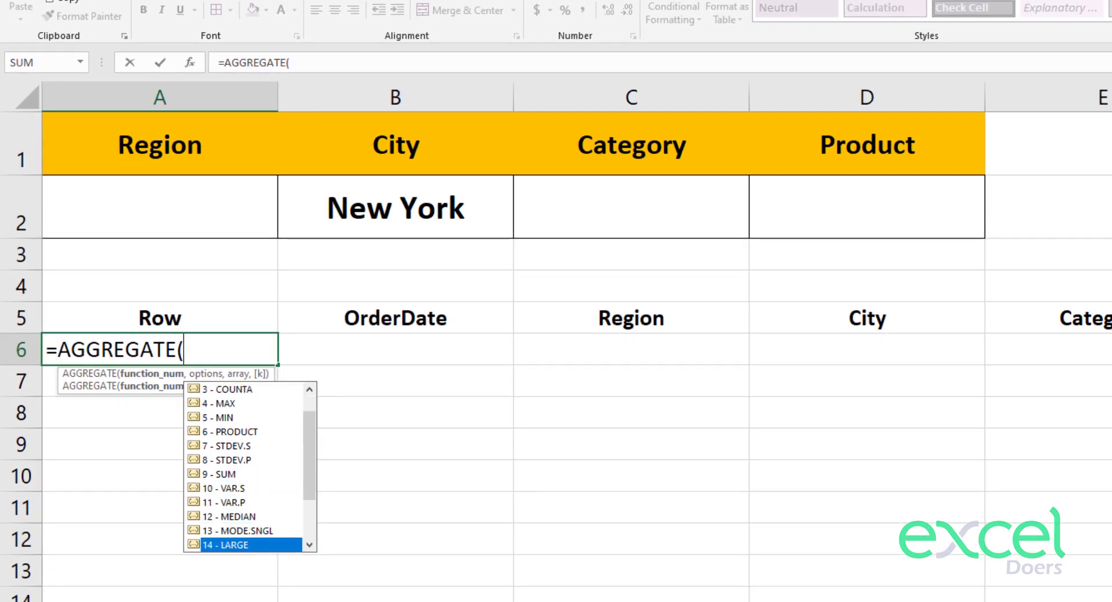
key(Down)
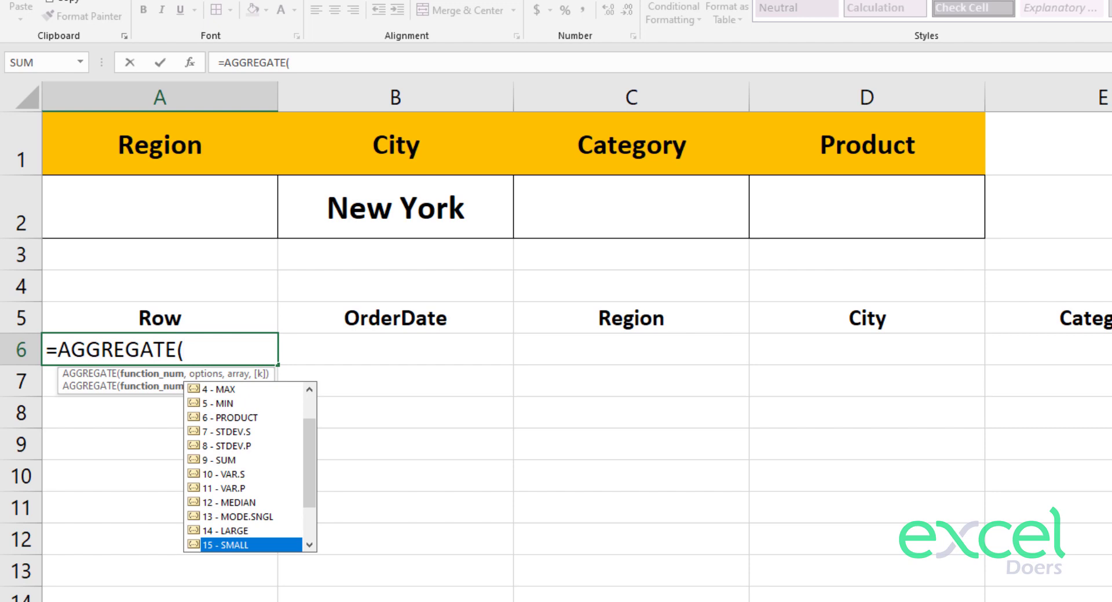
text(15)
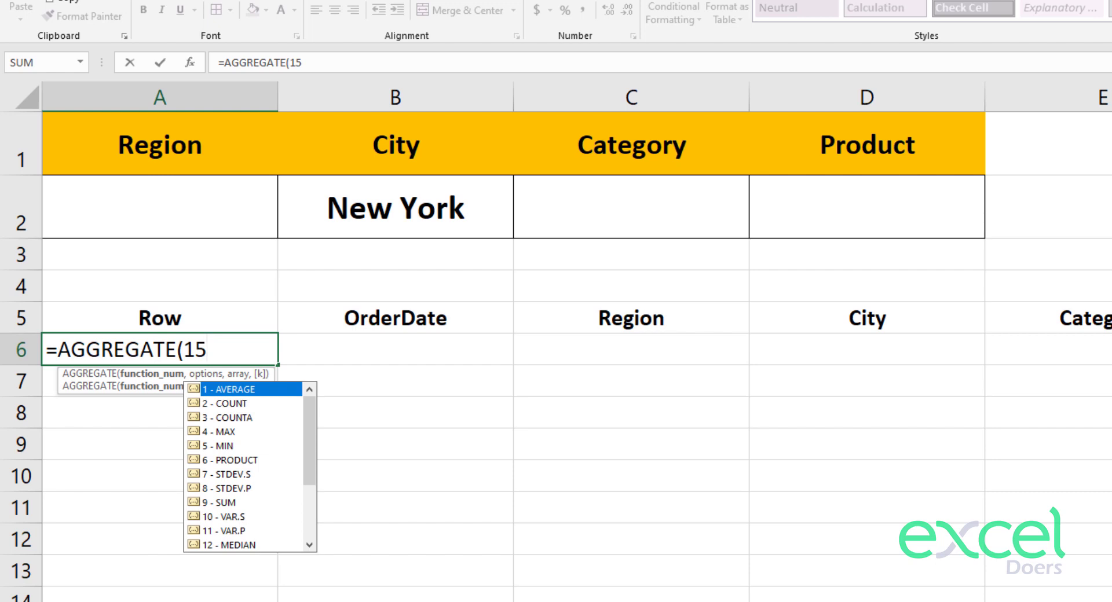
Set the AGGREGATE options argument to 6 (Ignore error values) and continue to the array argument.
text(,)
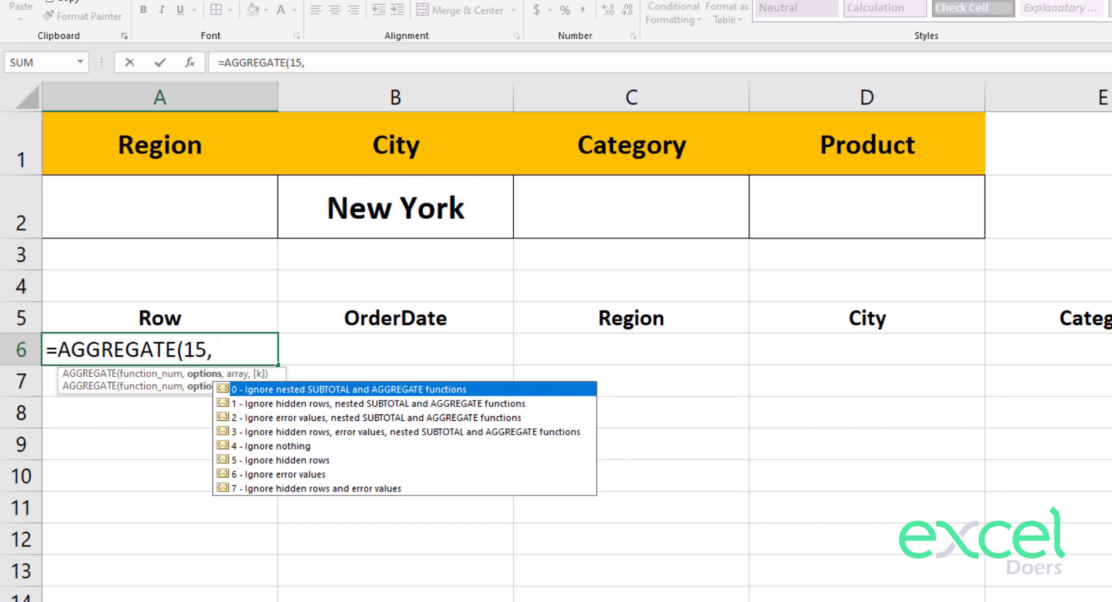
key(Down)
key(Down)
key(Down)
key(Down)
key(Down)
key(Down)
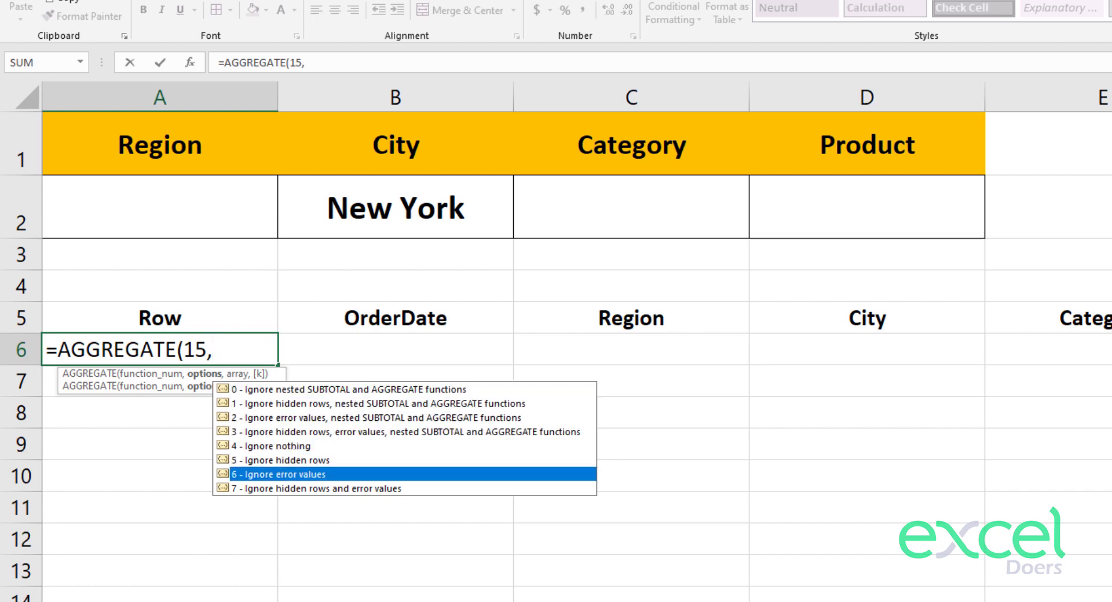
key(Tab)
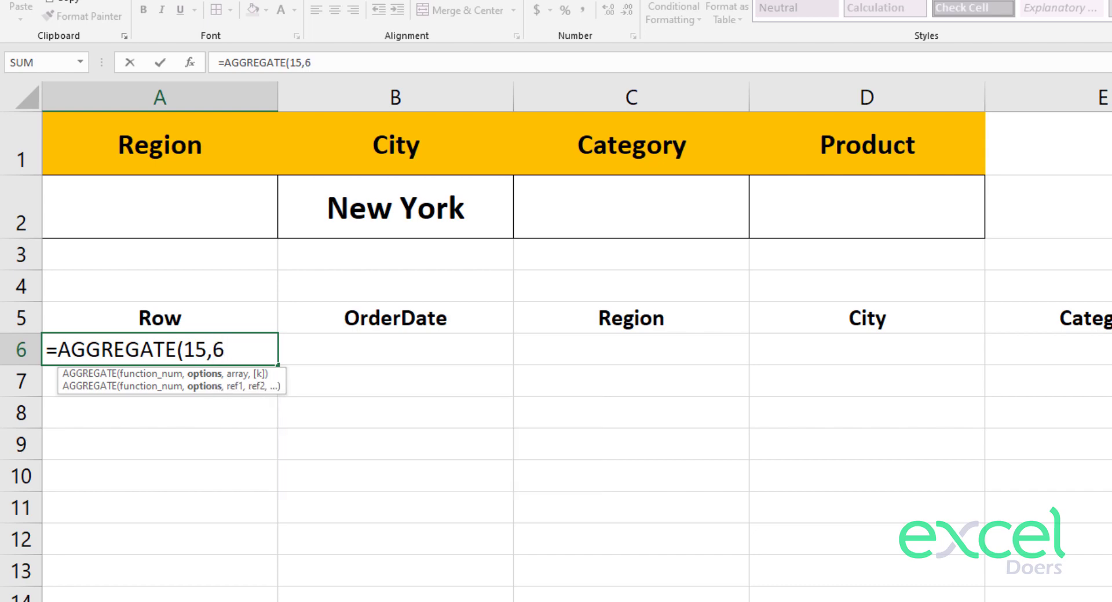
text(.)
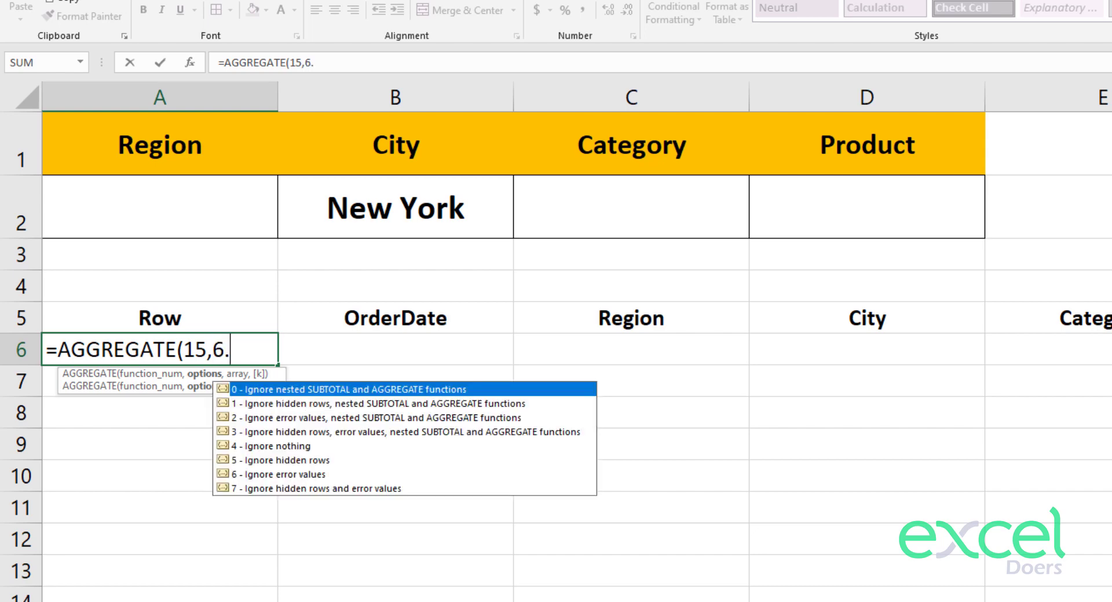
key(BackSpace)
text(,)
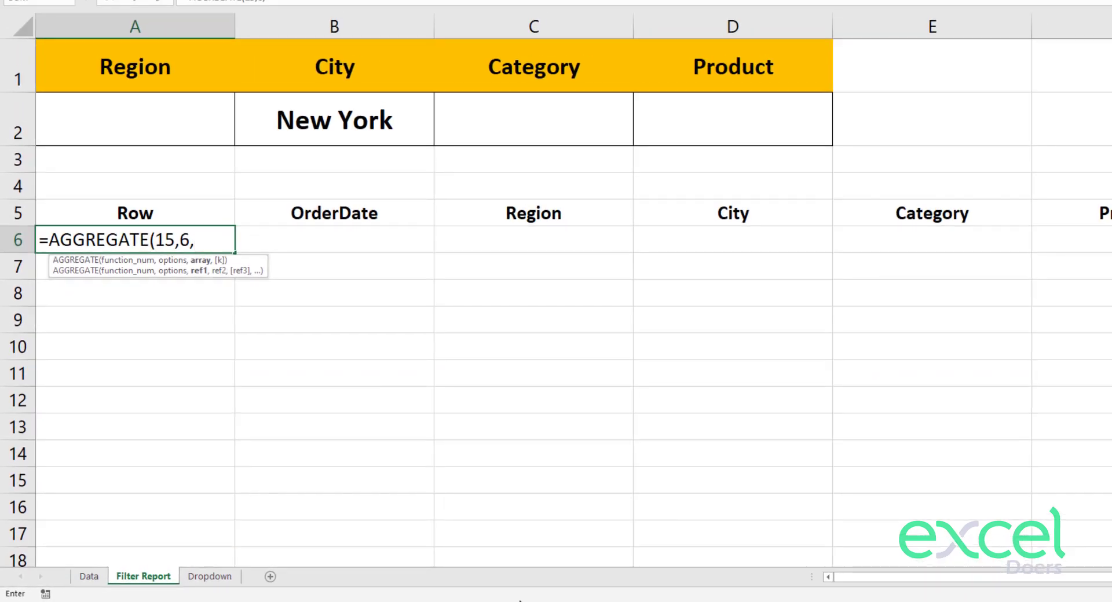
Begin the array argument with (1/ followed by the absolute City range $C$1:$C$245 of the Data sheet.
text((1/)
click(89, 576)
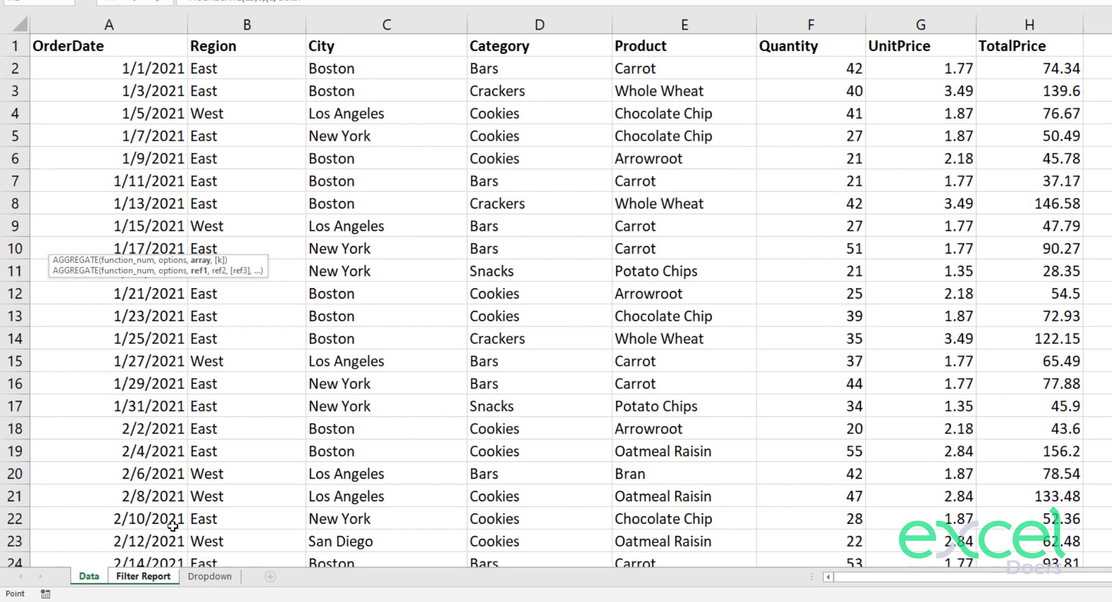
click(400, 24)
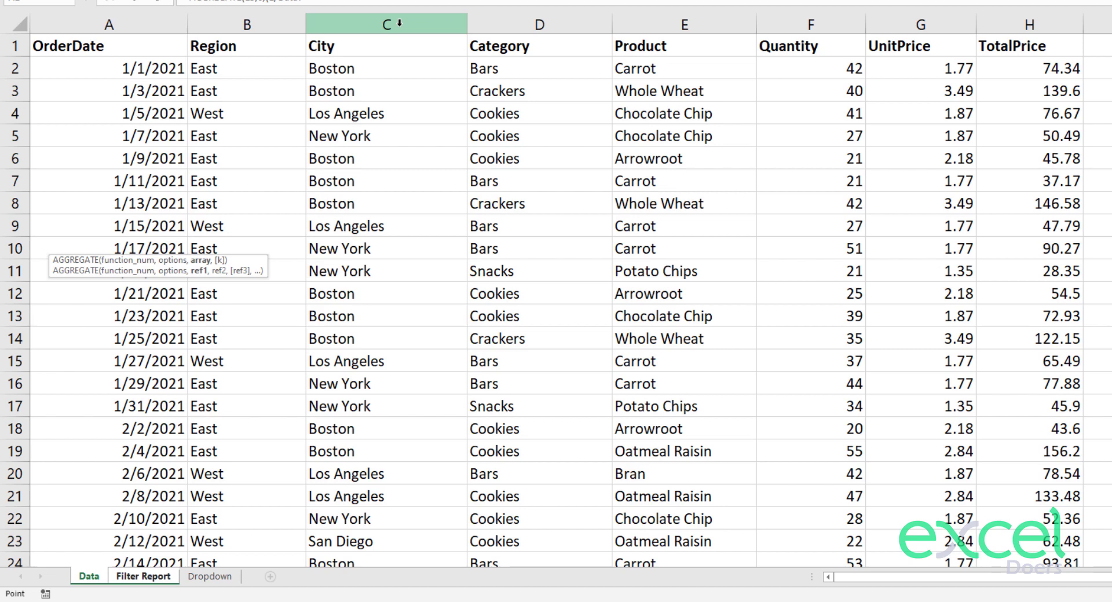
drag(380, 46, 372, 70)
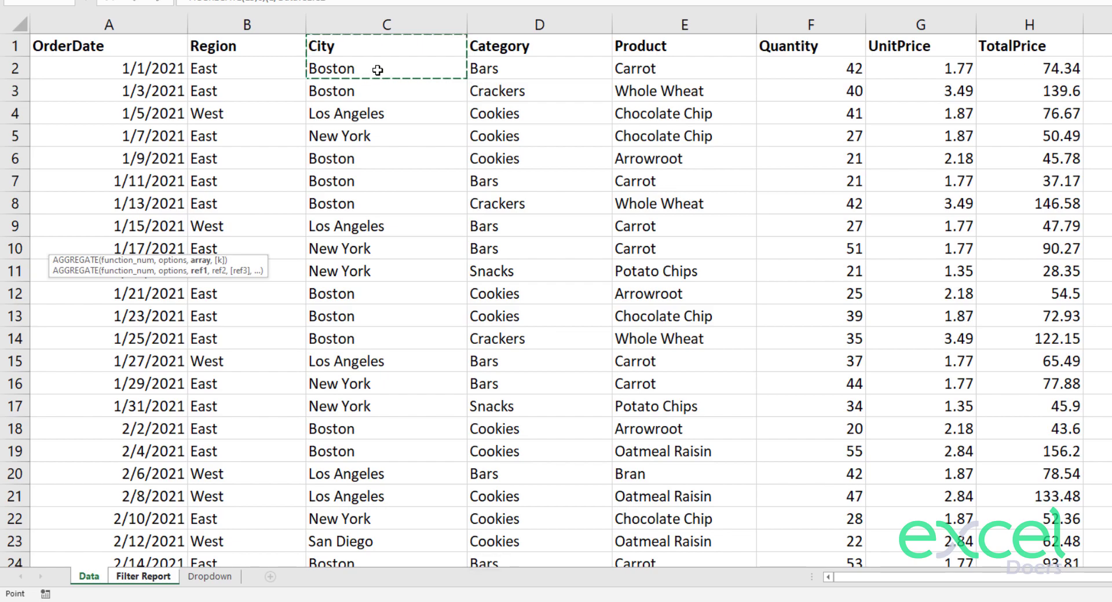
key(ctrl+shift+Down)
key(F4)
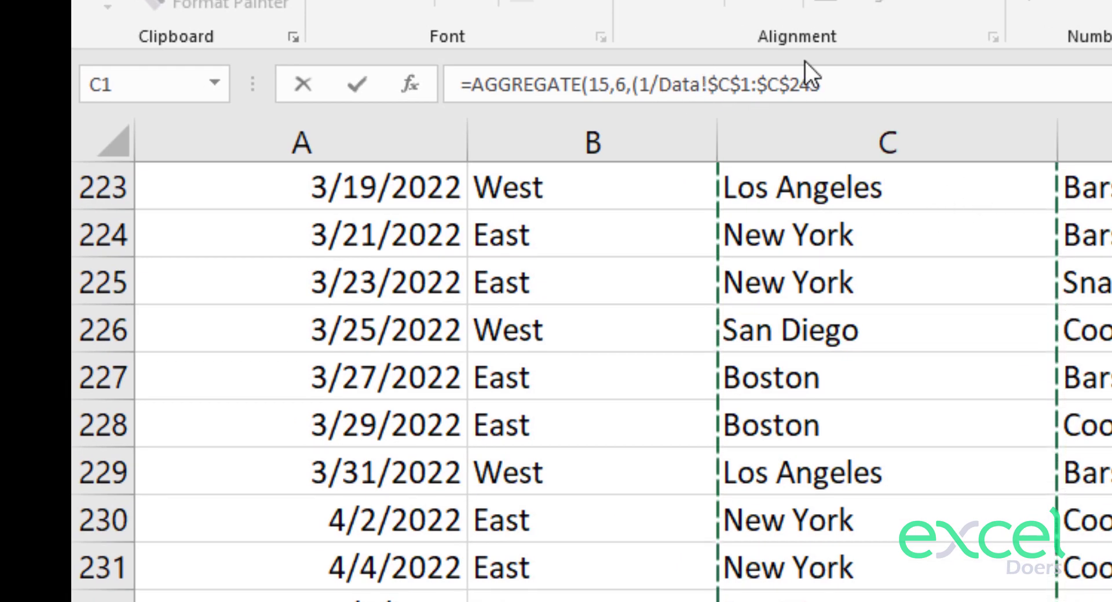
Compare the Data city range for equality with the City filter cell B2 on the Filter Report sheet.
click(891, 87)
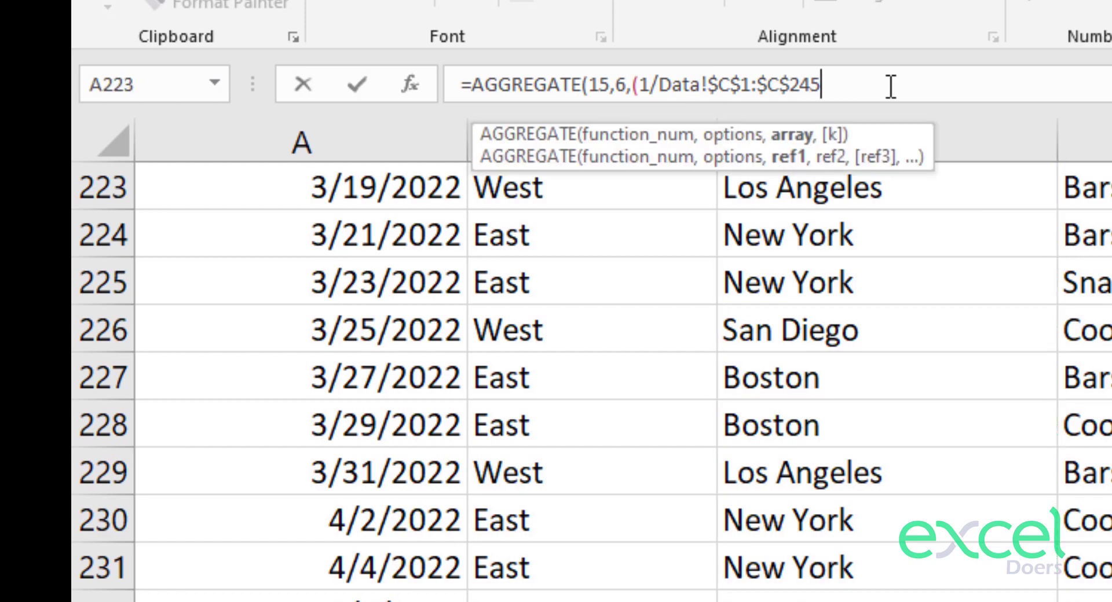
text(=)
key(ctrl+Page_Down)
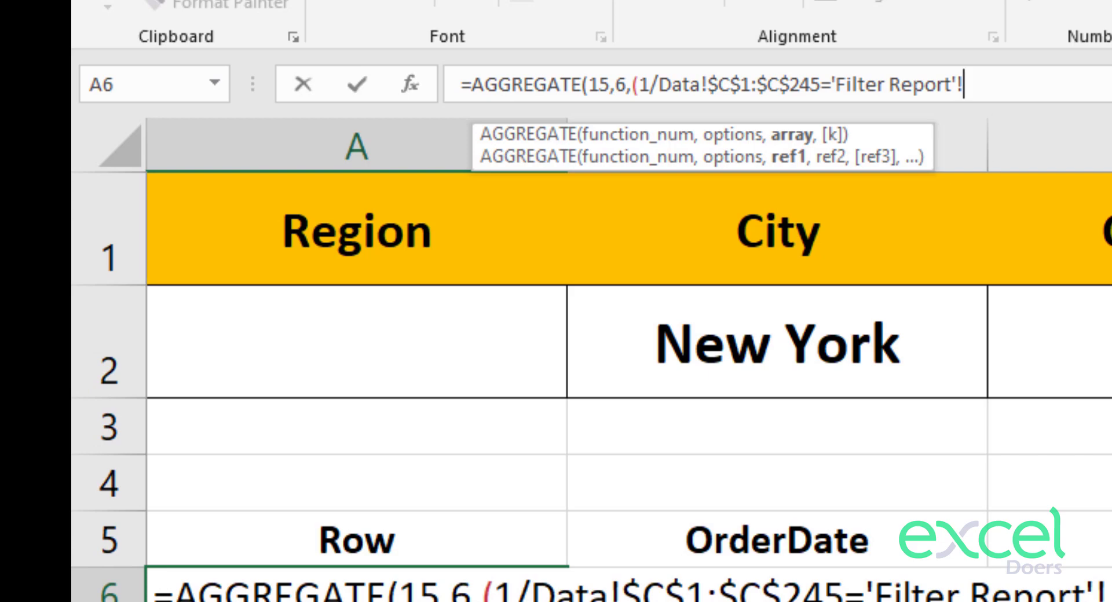
click(748, 364)
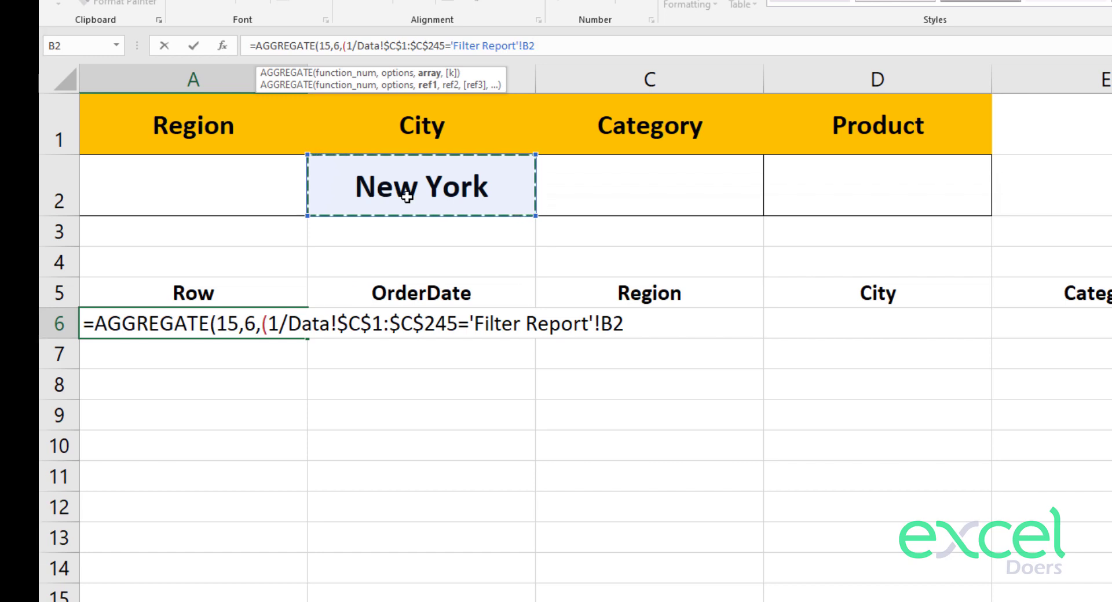
Enclose the Data city comparison with B2 in parentheses as the divisor and close the outer parenthesis of the 1/ expression.
text())
click(361, 46)
text(()
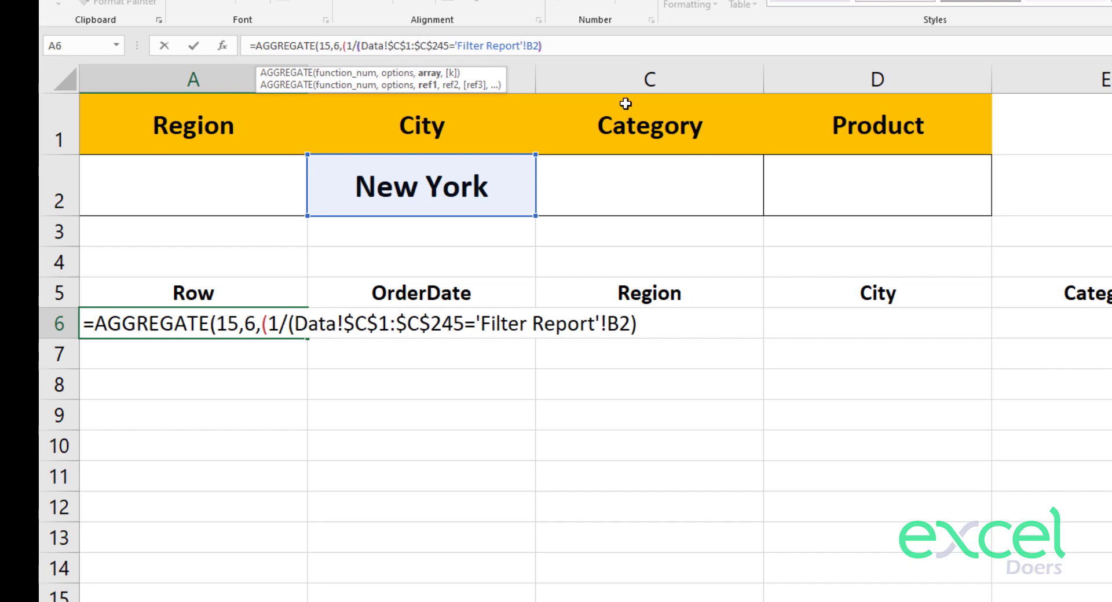
click(574, 46)
text())
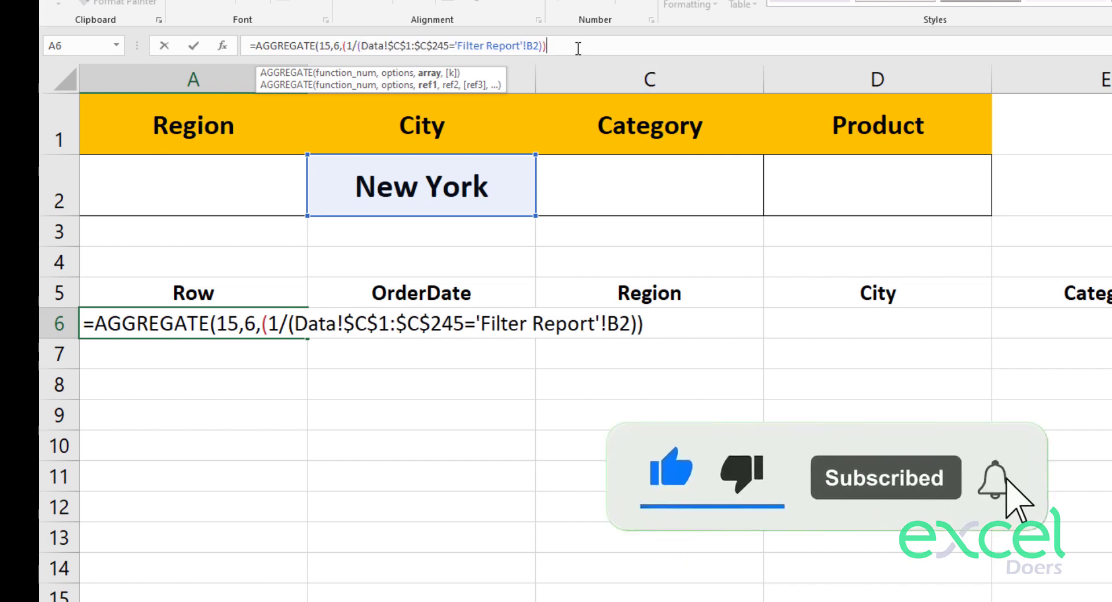
Multiply the condition by a ROW function over the absolute City range $C$1:$C$245 of the Data sheet.
text(*)
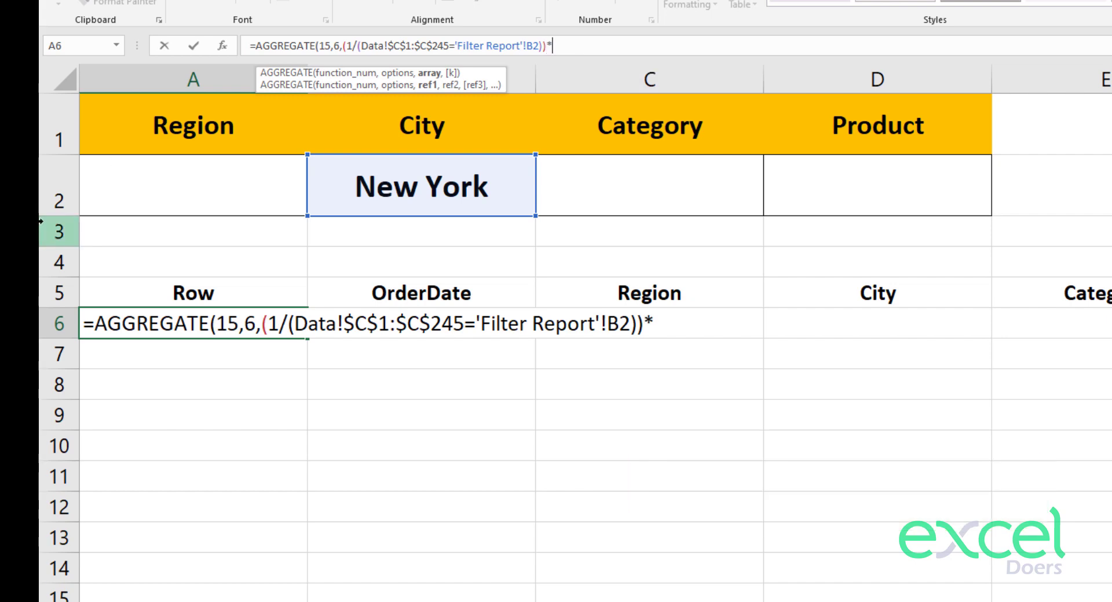
text(row)
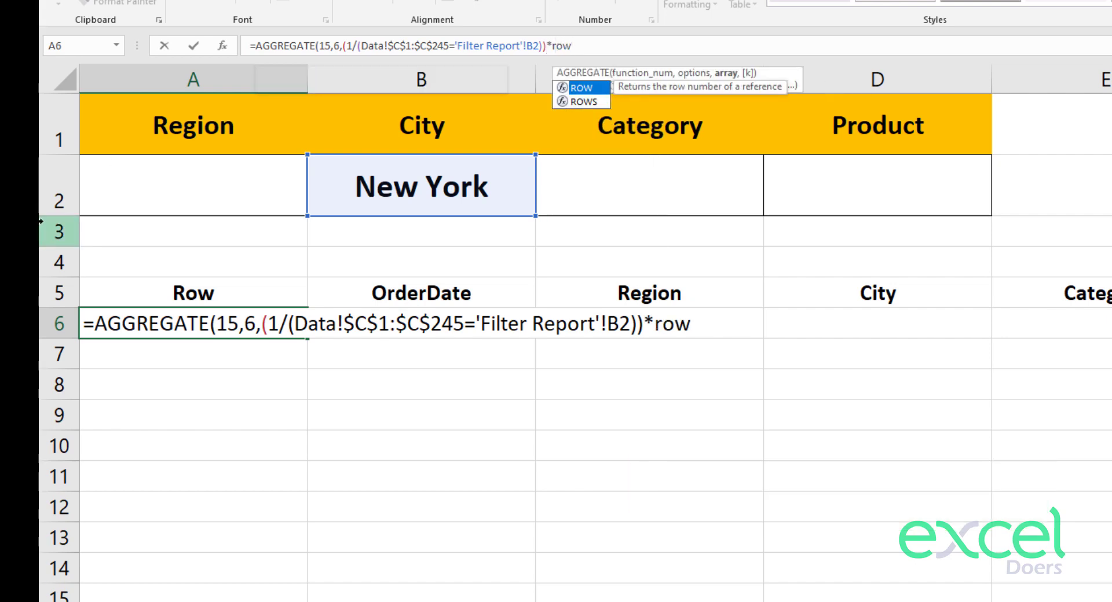
key(Tab)
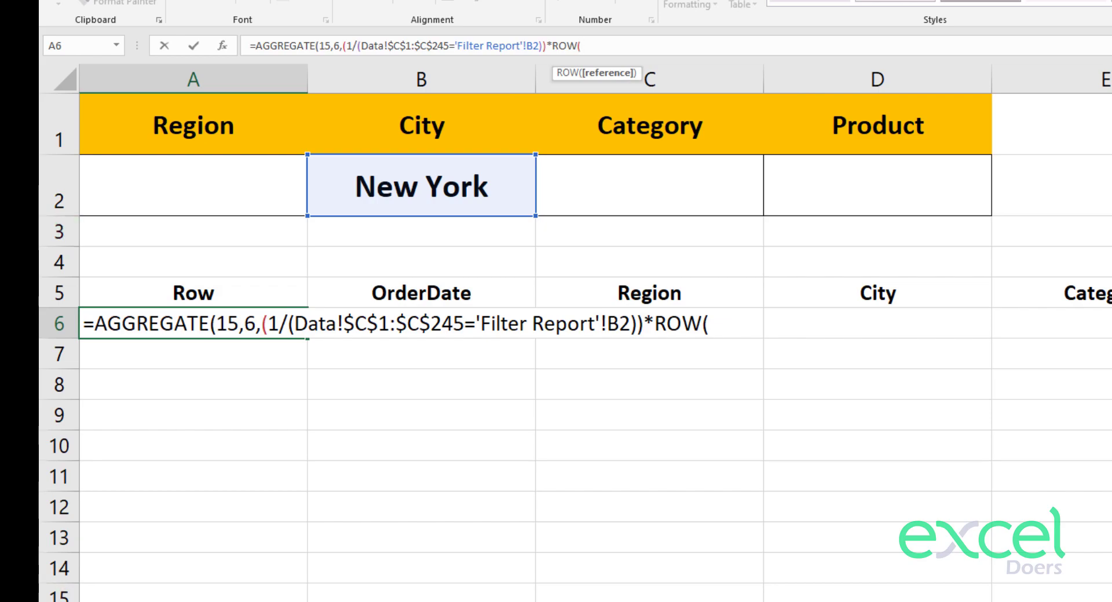
click(110, 555)
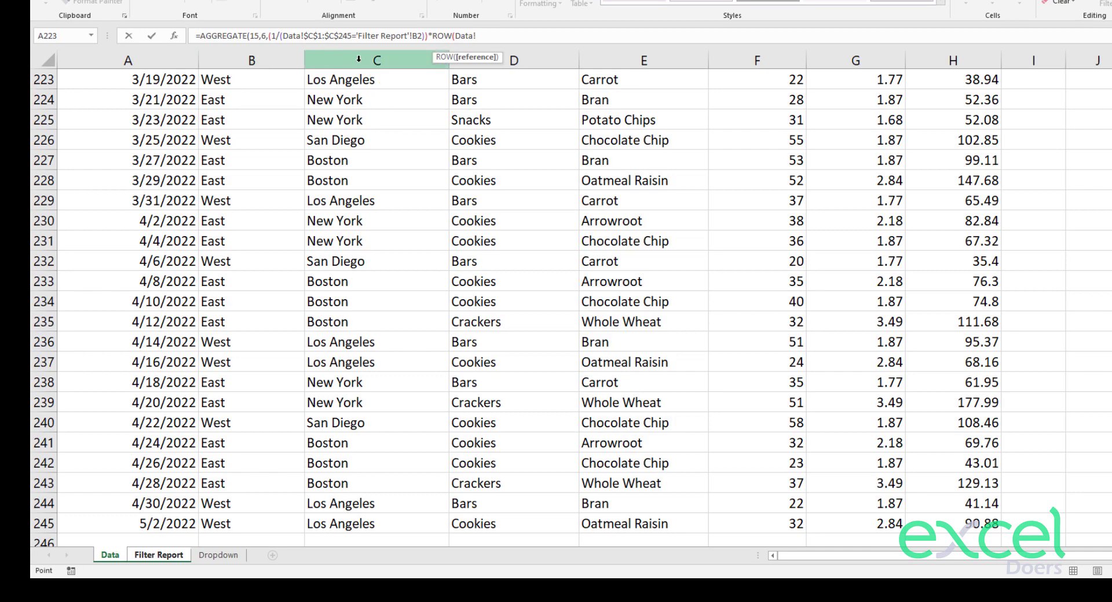
click(366, 76)
key(ctrl+Up)
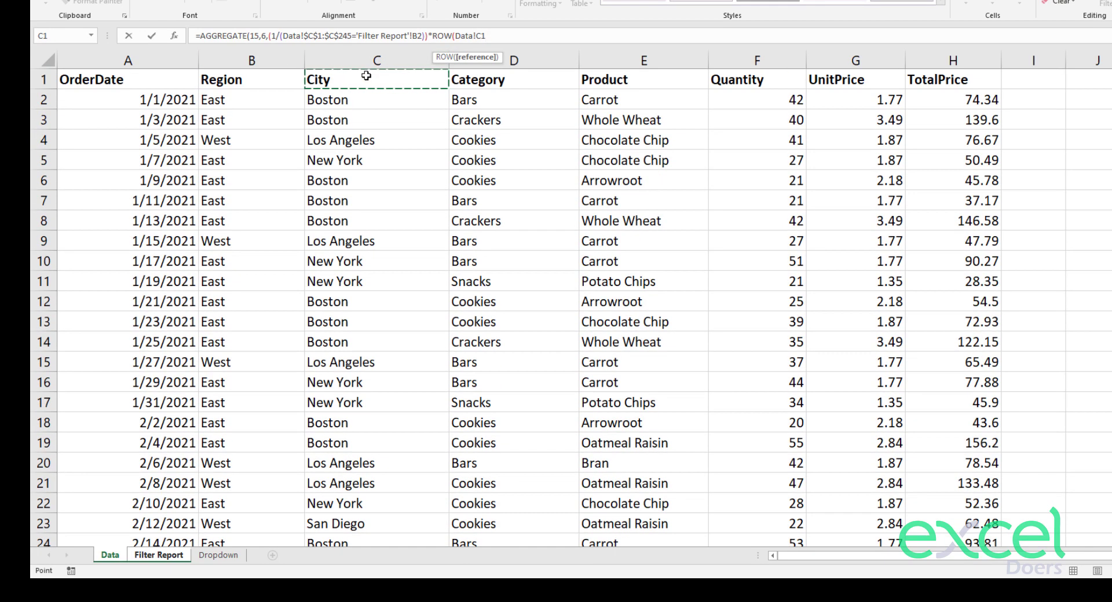
key(ctrl+shift+Down)
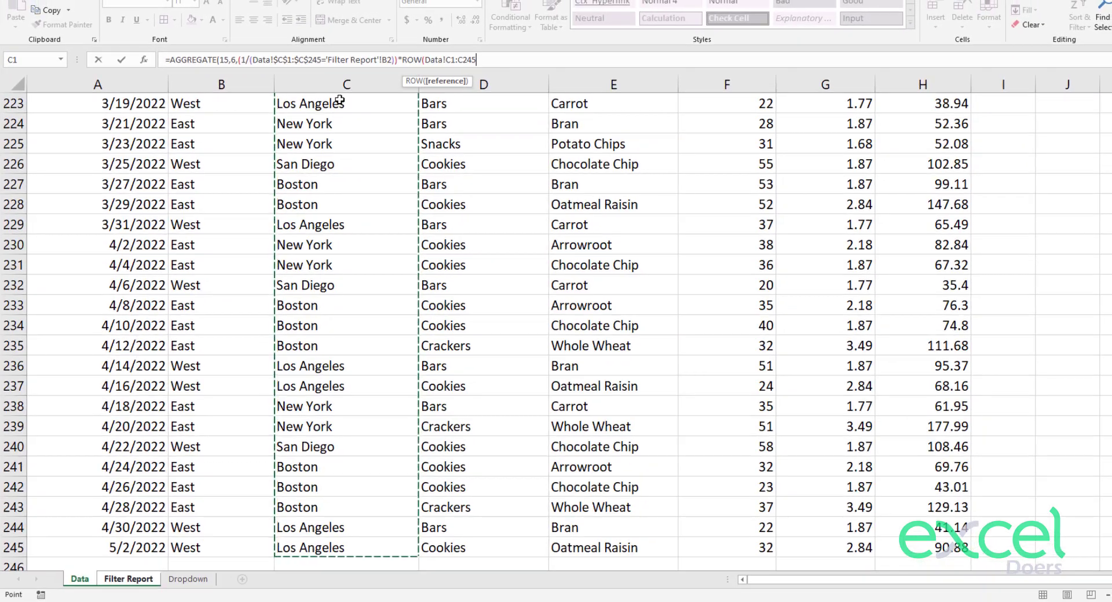
key(F4)
text())
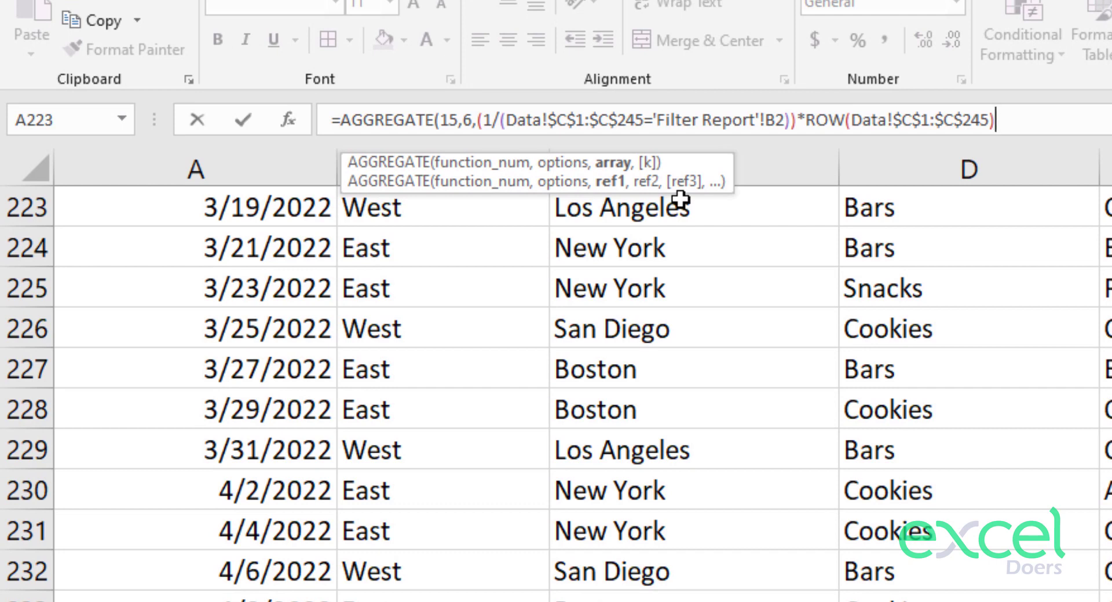
Set the AGGREGATE k argument to 1 and complete the formula.
text())
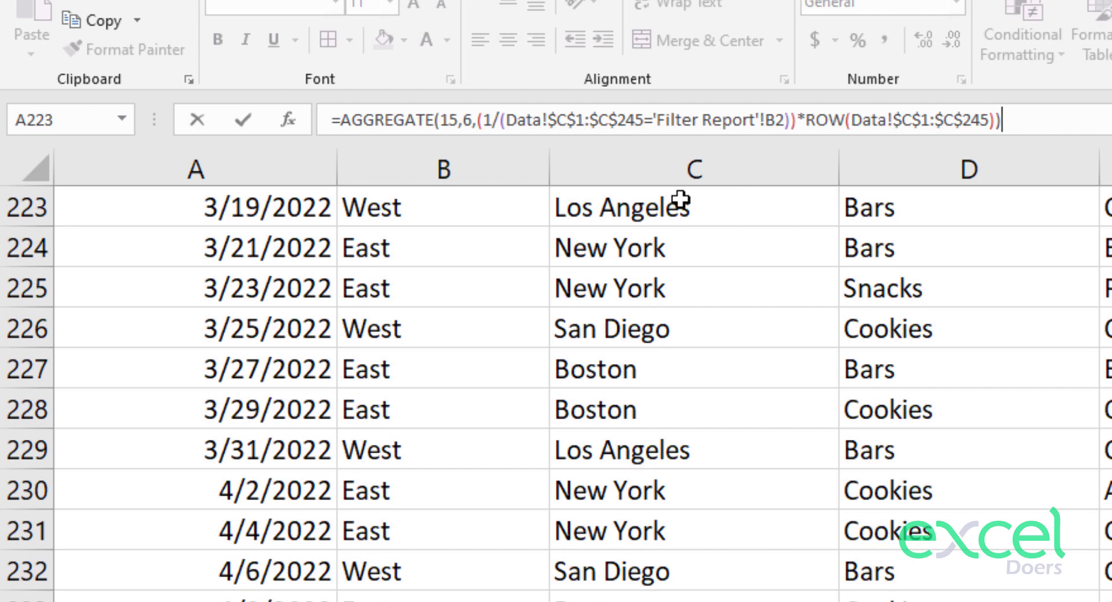
key(BackSpace)
text(,1)
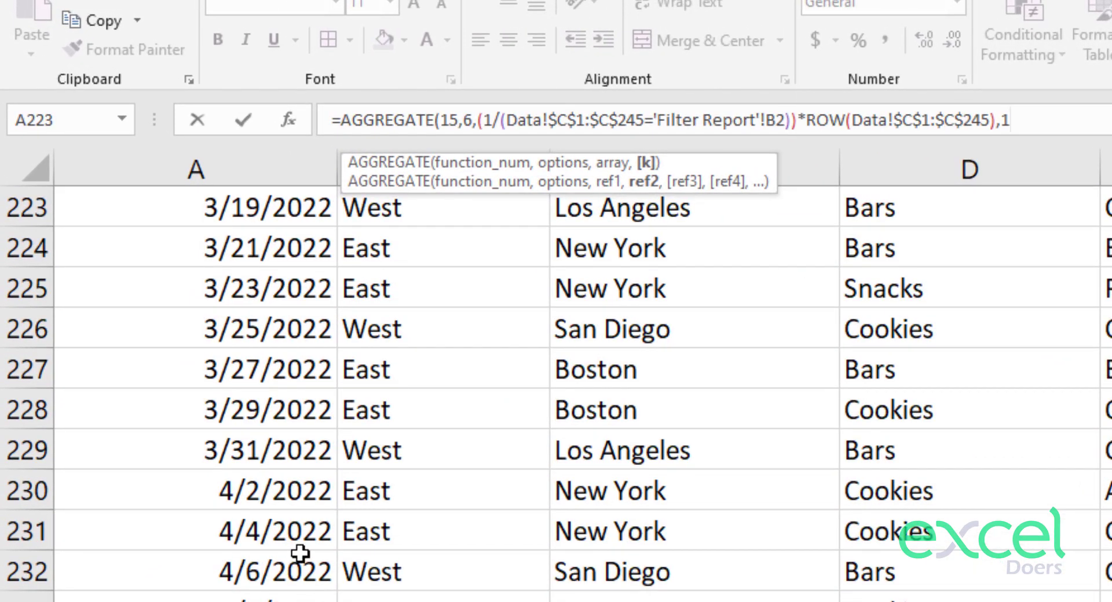
text())
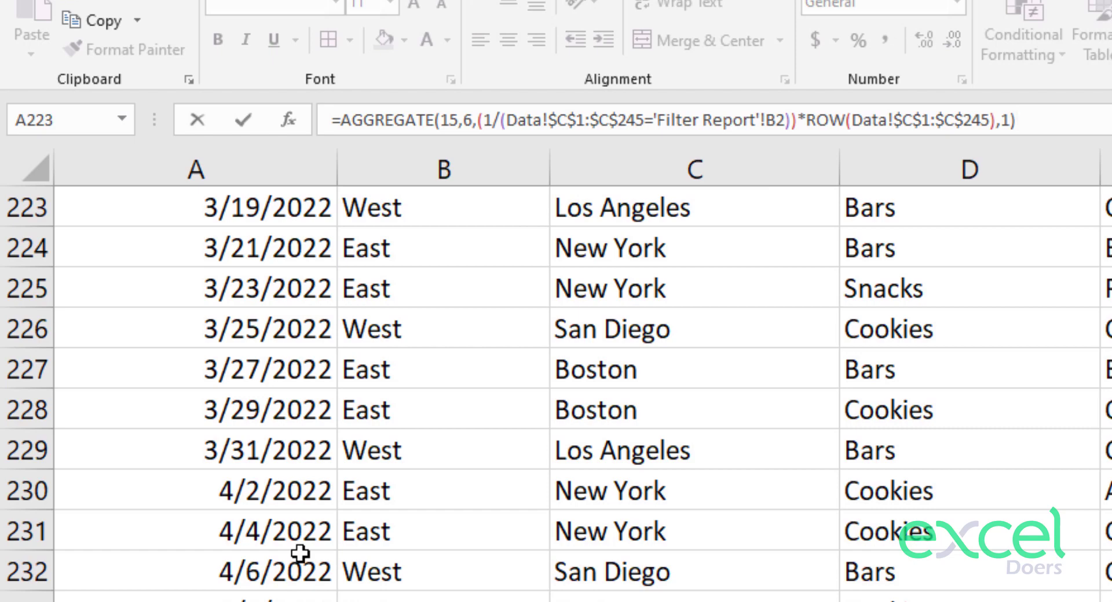
key(Return)
Change the k argument of the AGGREGATE formula in A6 to 2.
click(300, 555)
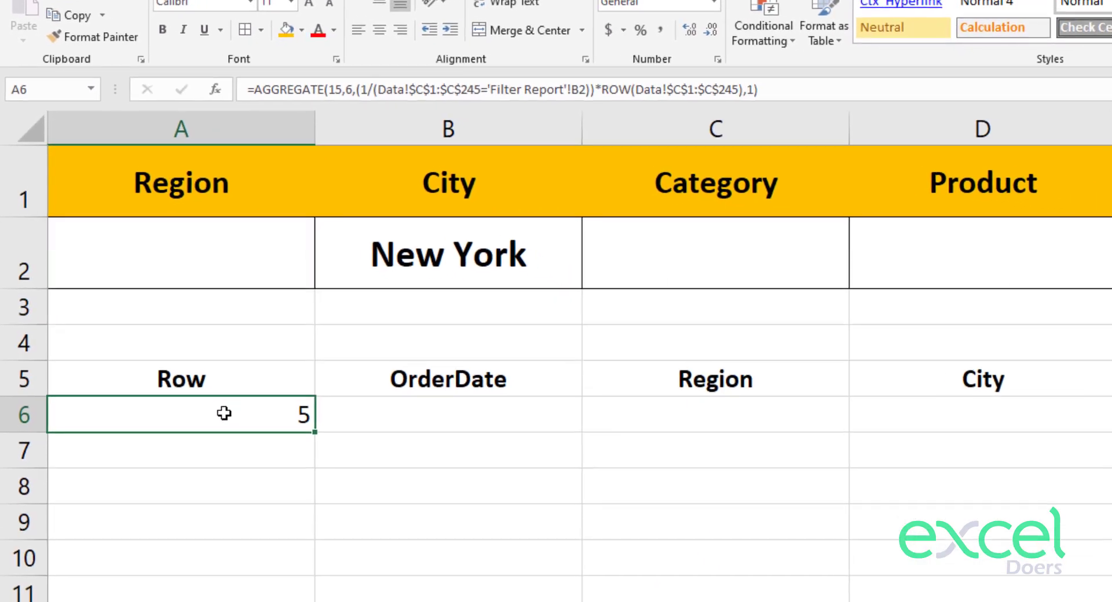
key(F2)
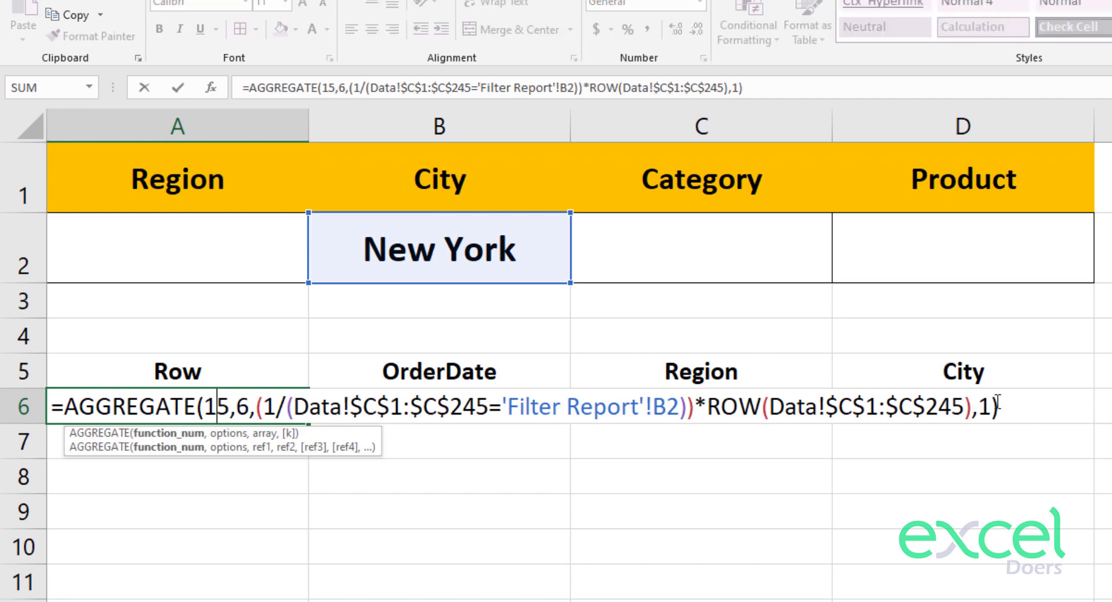
click(991, 405)
key(BackSpace)
text(2)
key(Return)
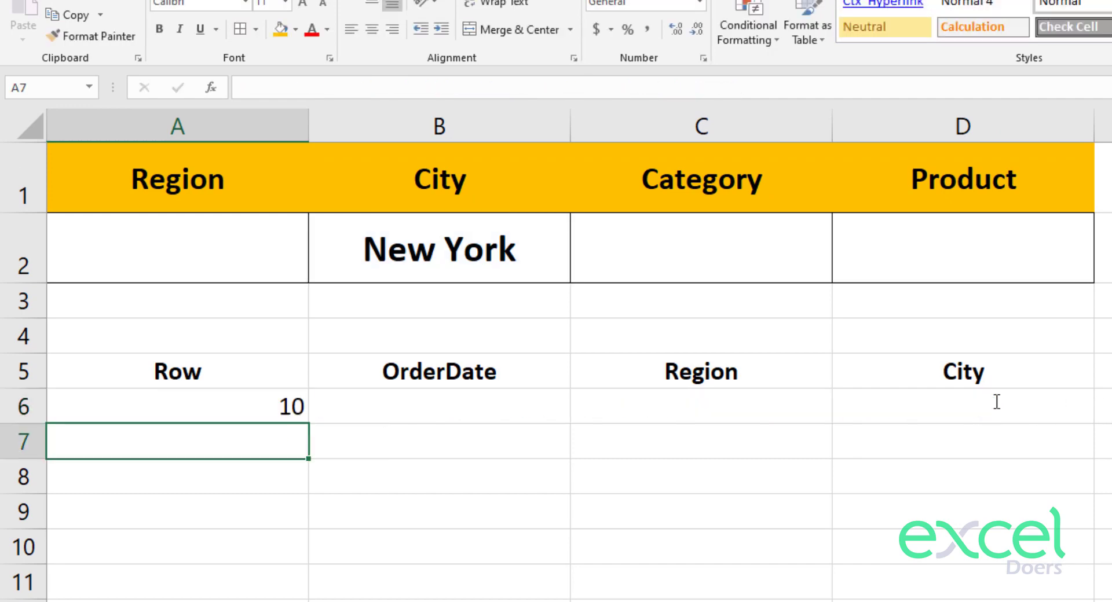
Change the k argument of the AGGREGATE formula in A6 to 3.
click(177, 406)
key(F2)
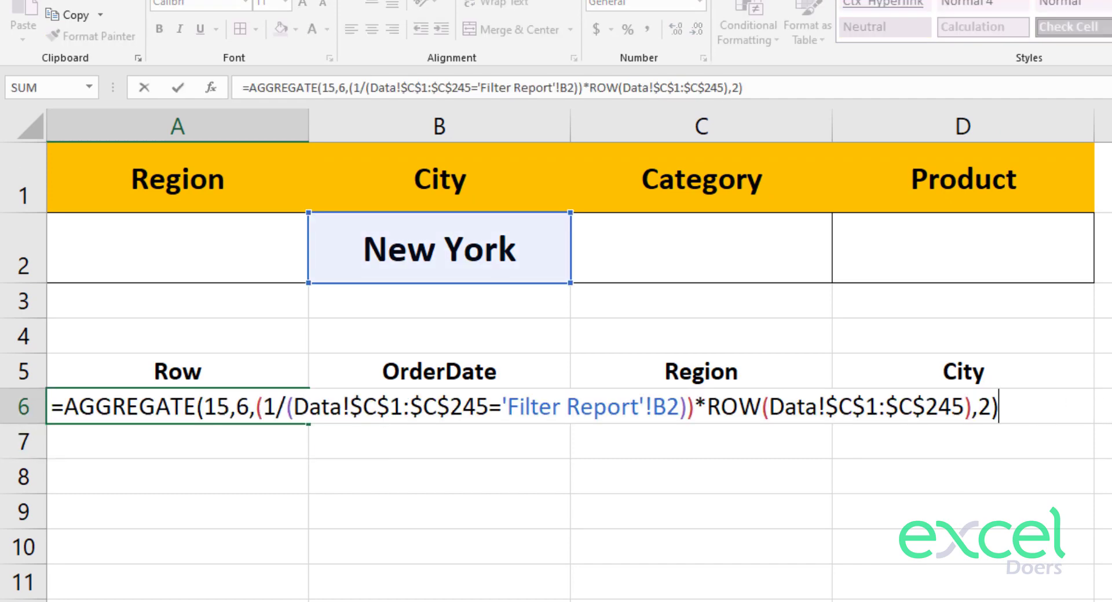
key(BackSpace)
key(BackSpace)
text(3))
key(Return)
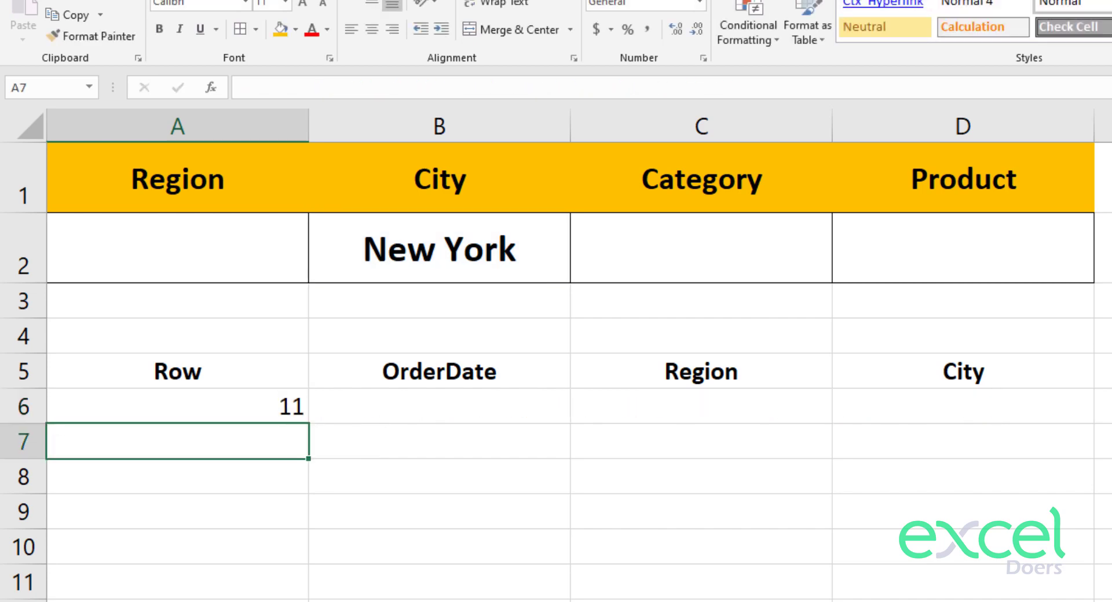
Check on the Data sheet which row numbers contain New York in the City column.
key(ctrl+Page_Down)
click(496, 417)
key(ctrl+Up)
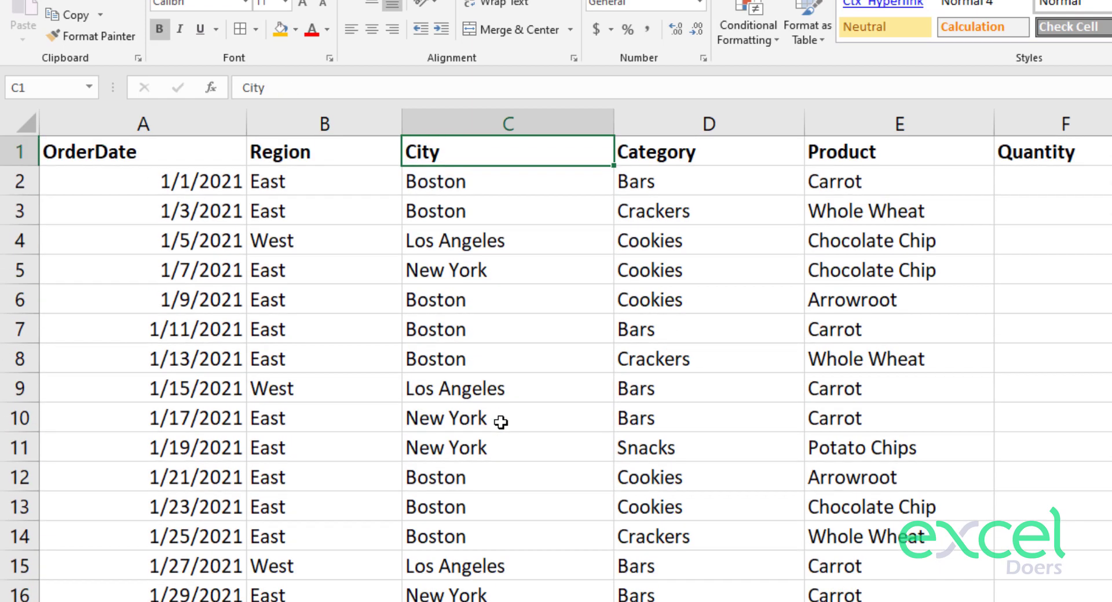
click(23, 269)
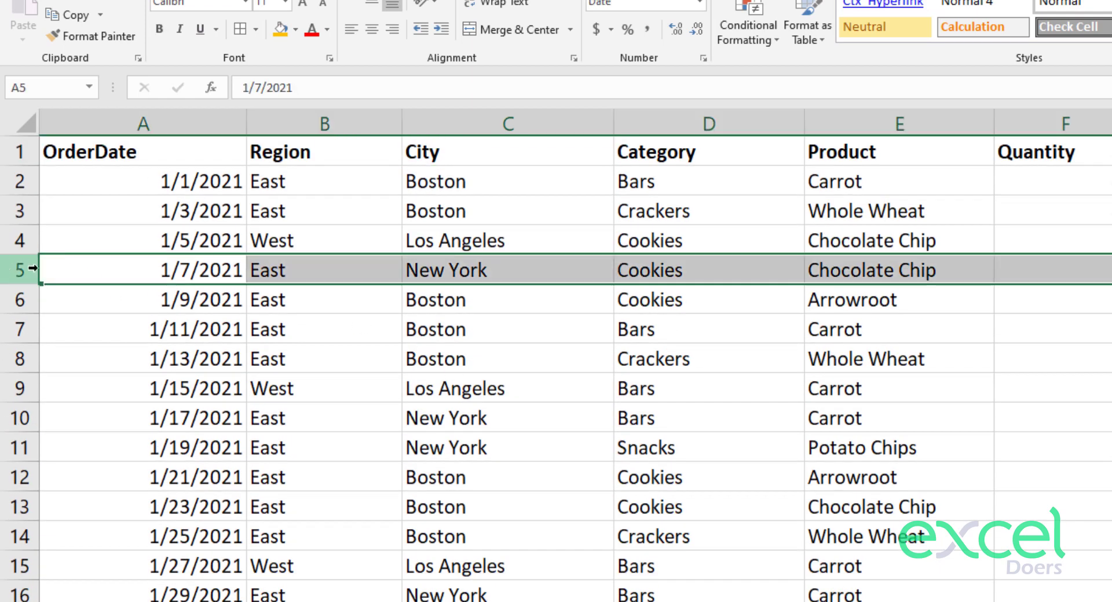
click(467, 274)
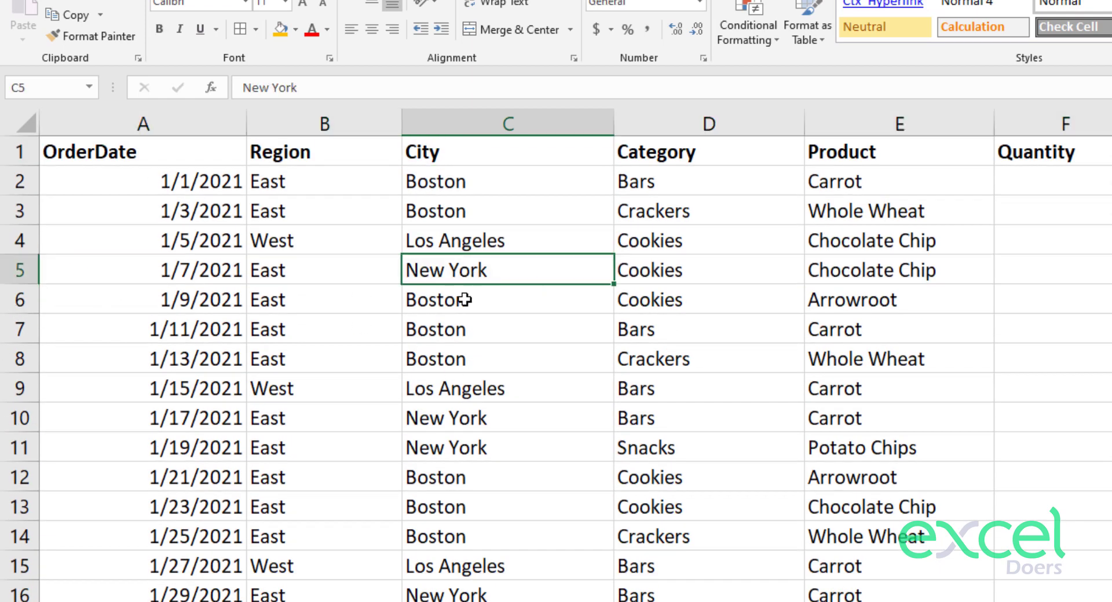
drag(464, 299, 463, 389)
click(7, 416)
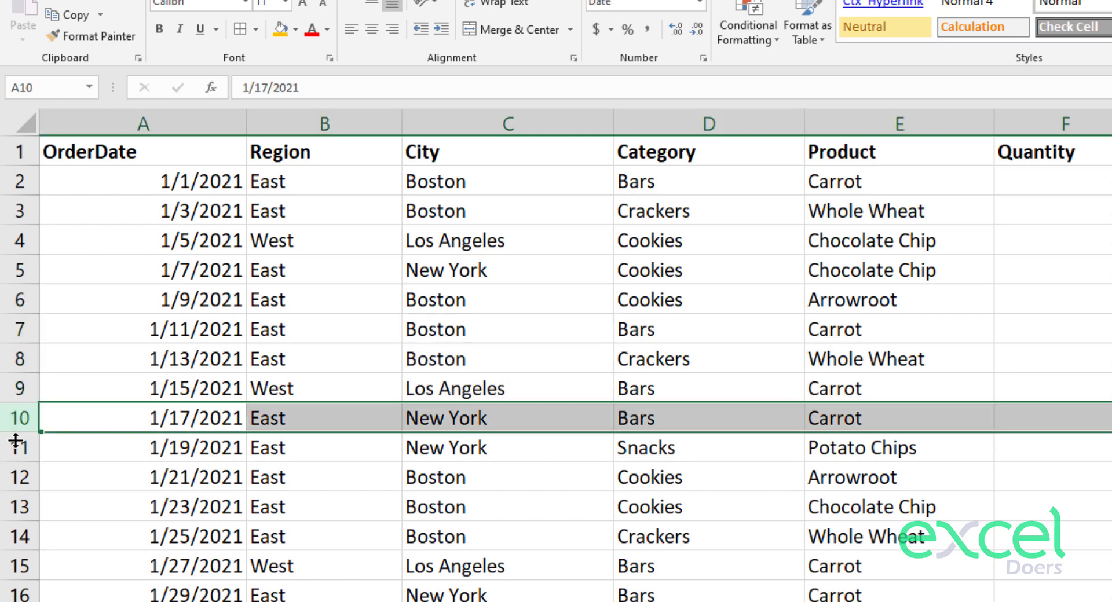
click(15, 444)
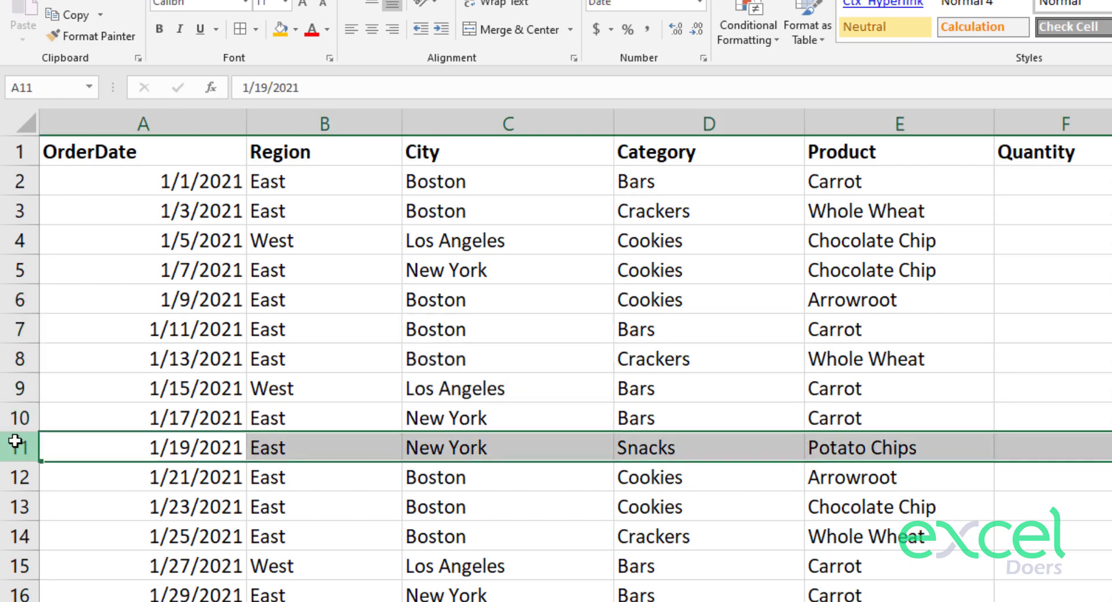
click(3, 594)
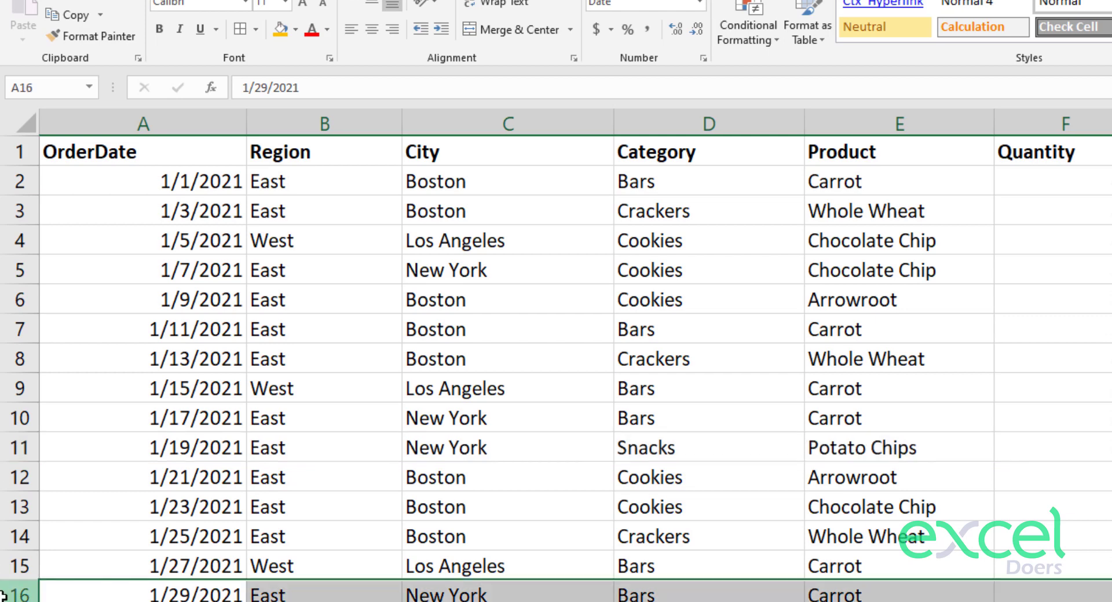
Set the k argument of the AGGREGATE formula in A6 of the Filter Report sheet to 4.
key(ctrl+Page_Up)
click(273, 409)
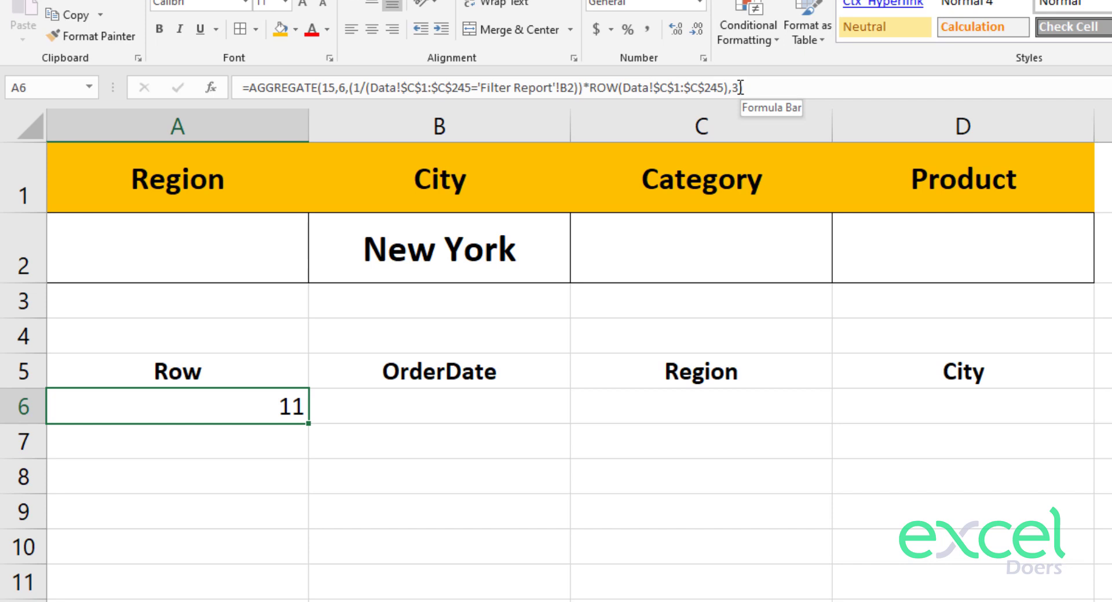
click(738, 88)
key(BackSpace)
text(4)
key(Return)
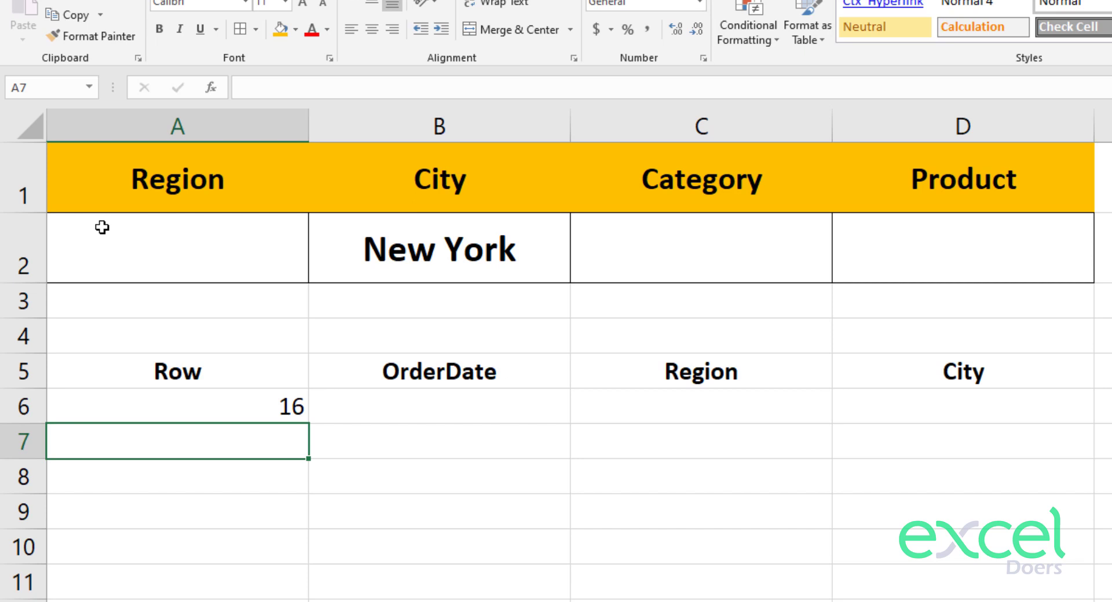
key(Up)
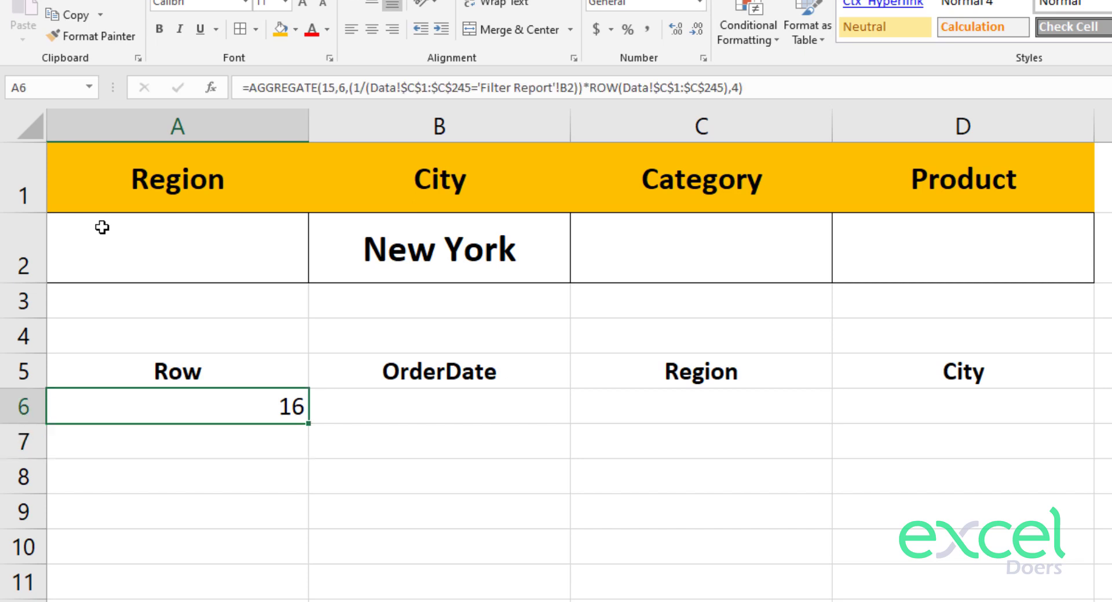
key(Right)
key(shift+Right)
key(shift+Right)
key(shift+Right)
key(shift+Right)
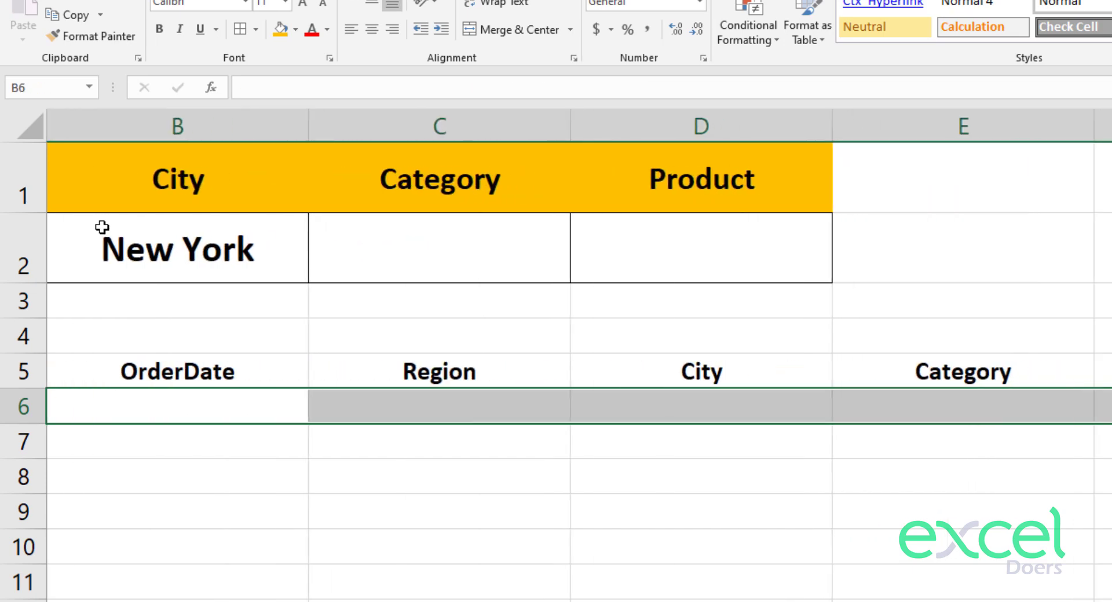
key(Left)
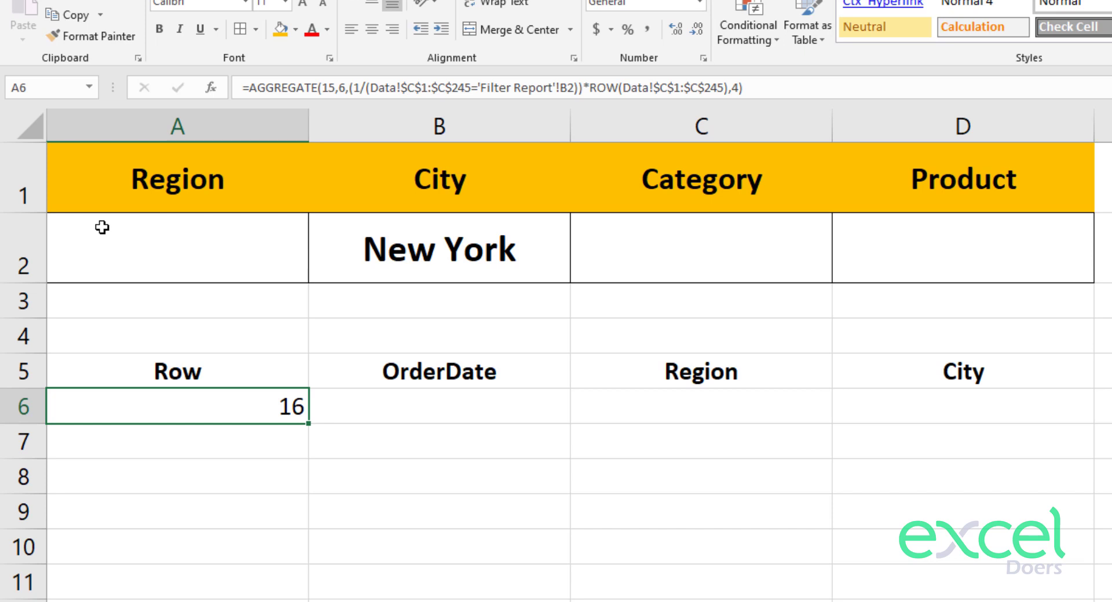
Begin an INDEX formula in B6 using the absolute range Data!$A$1:$H$245 as its array.
key(Right)
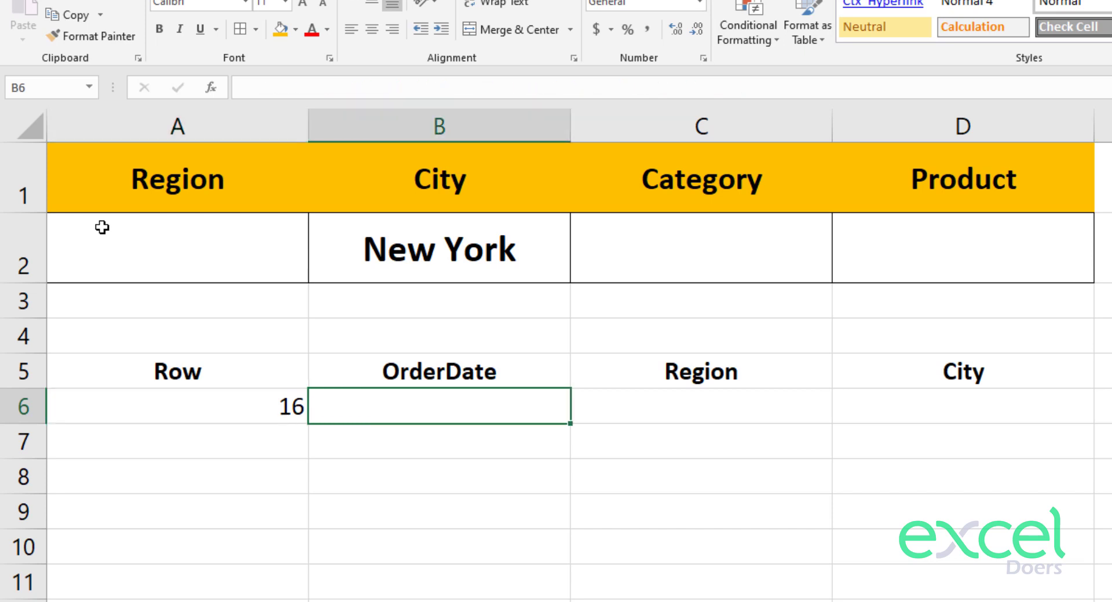
text(=index)
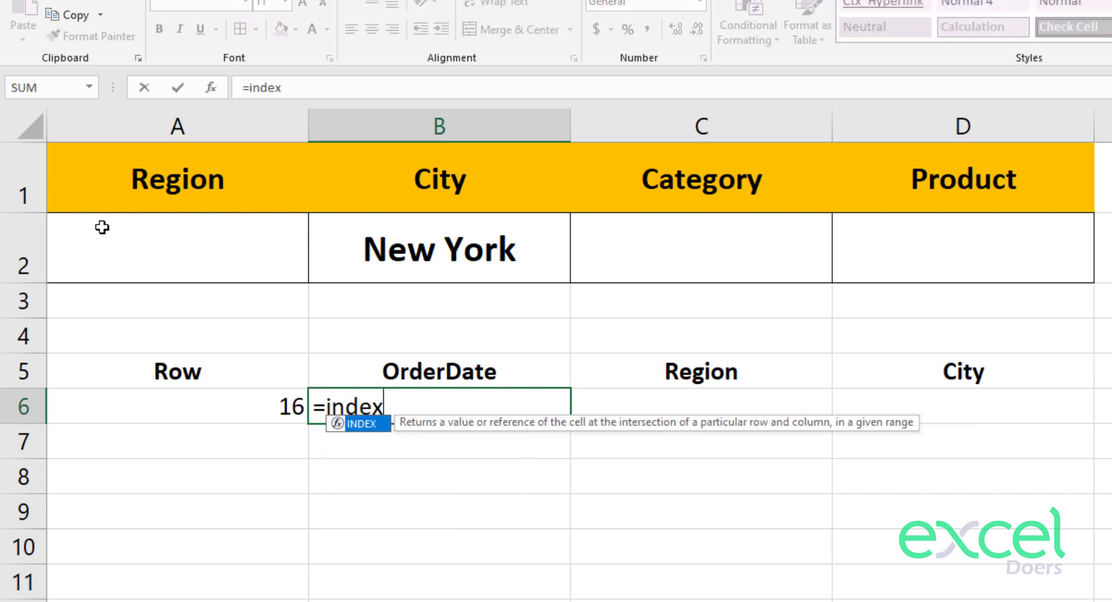
key(Tab)
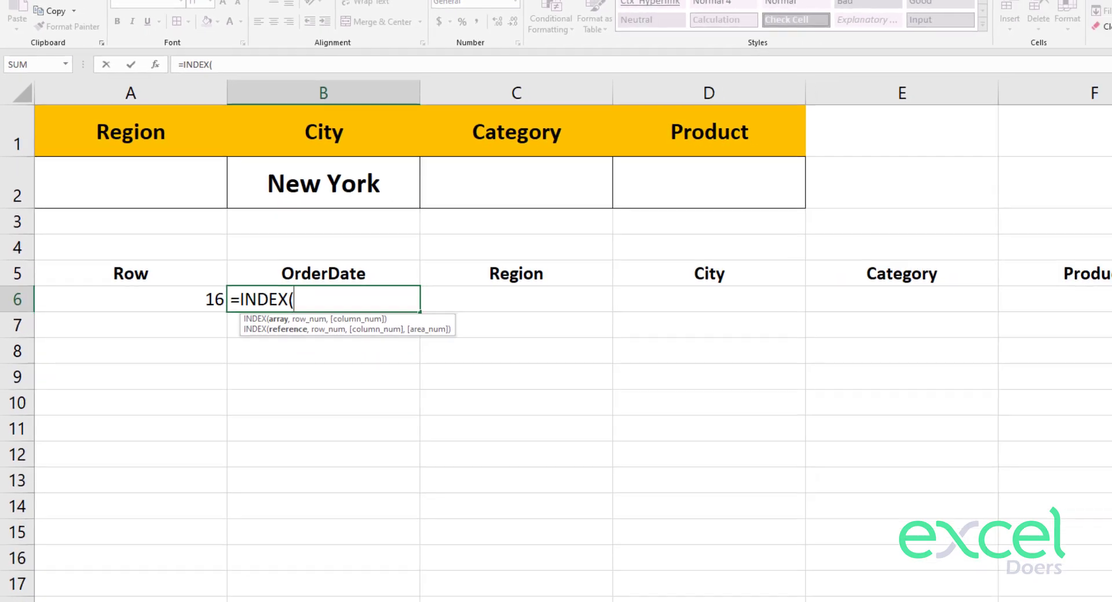
click(81, 588)
click(106, 104)
key(ctrl+shift+Right)
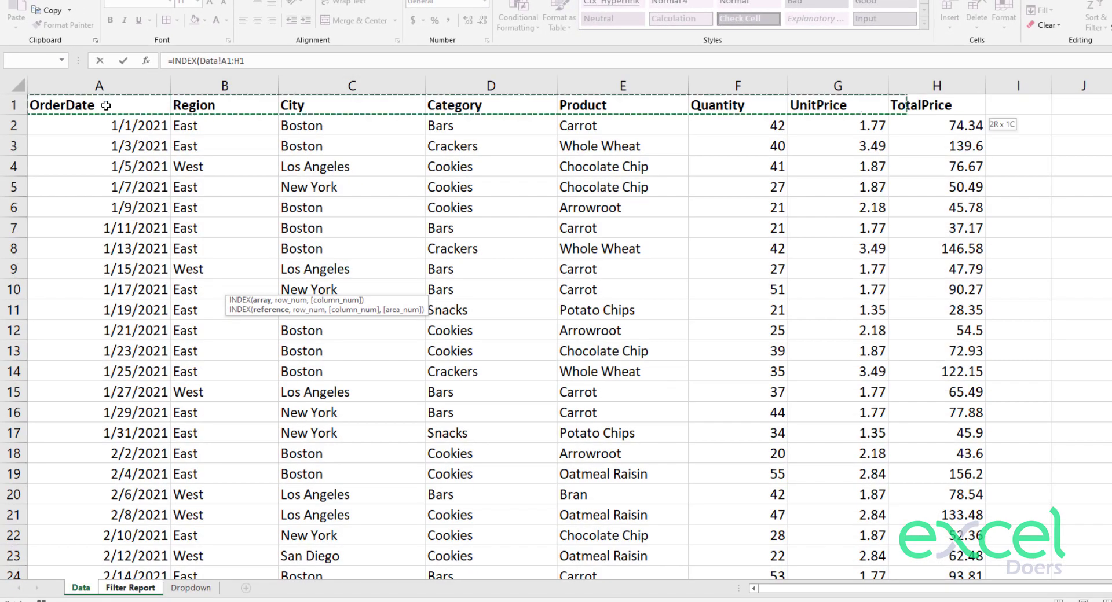
key(ctrl+shift+Down)
key(F4)
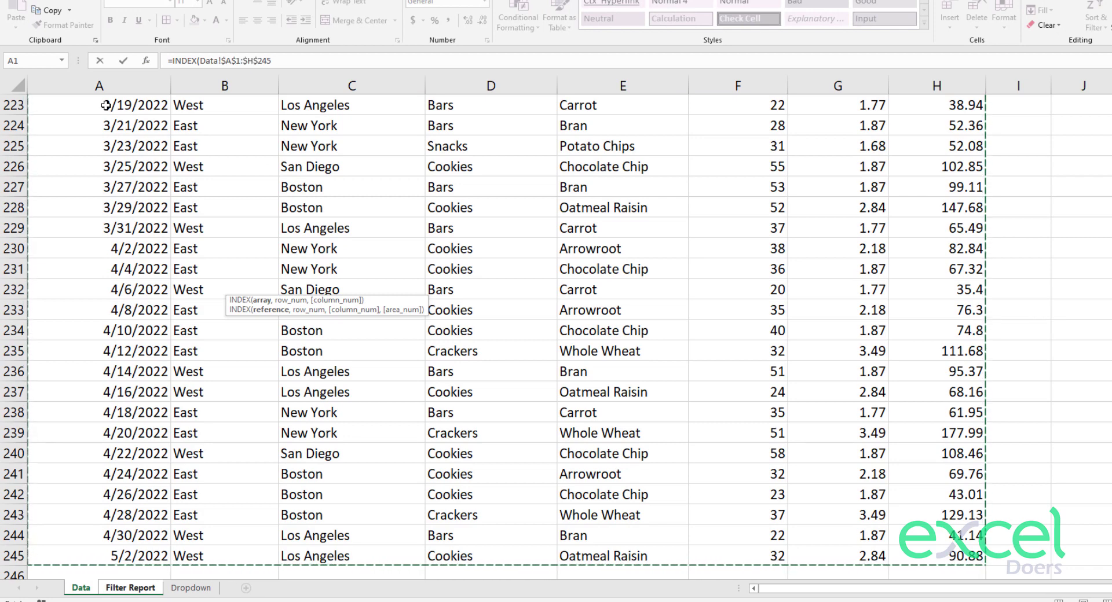
text(,)
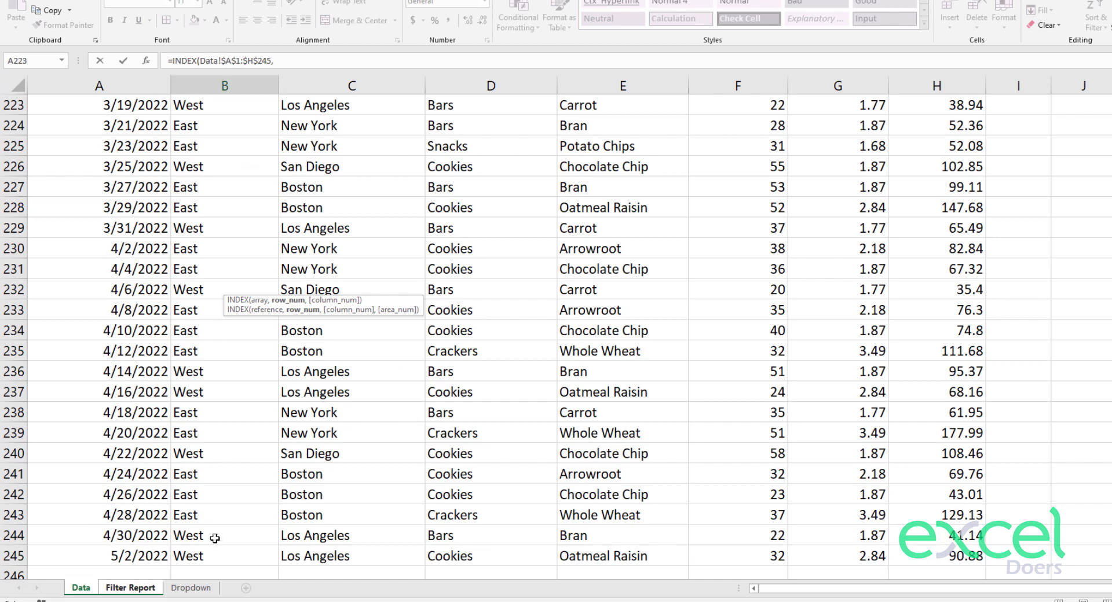
Complete the INDEX formula in B6 with the column-locked Filter Report cell $A6 as row number and 1 as column number.
click(131, 588)
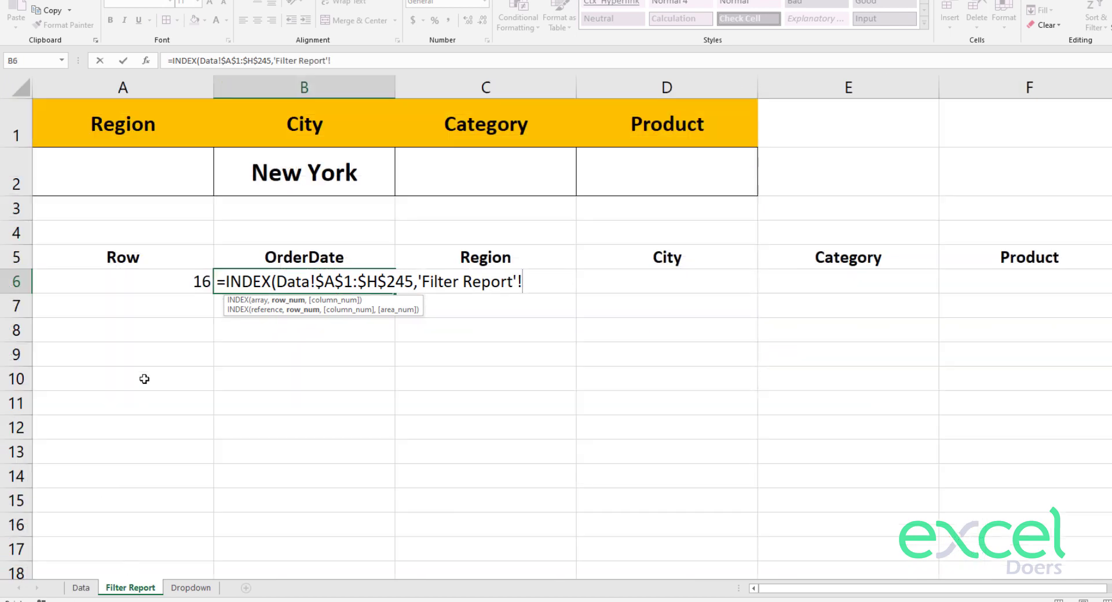
click(138, 286)
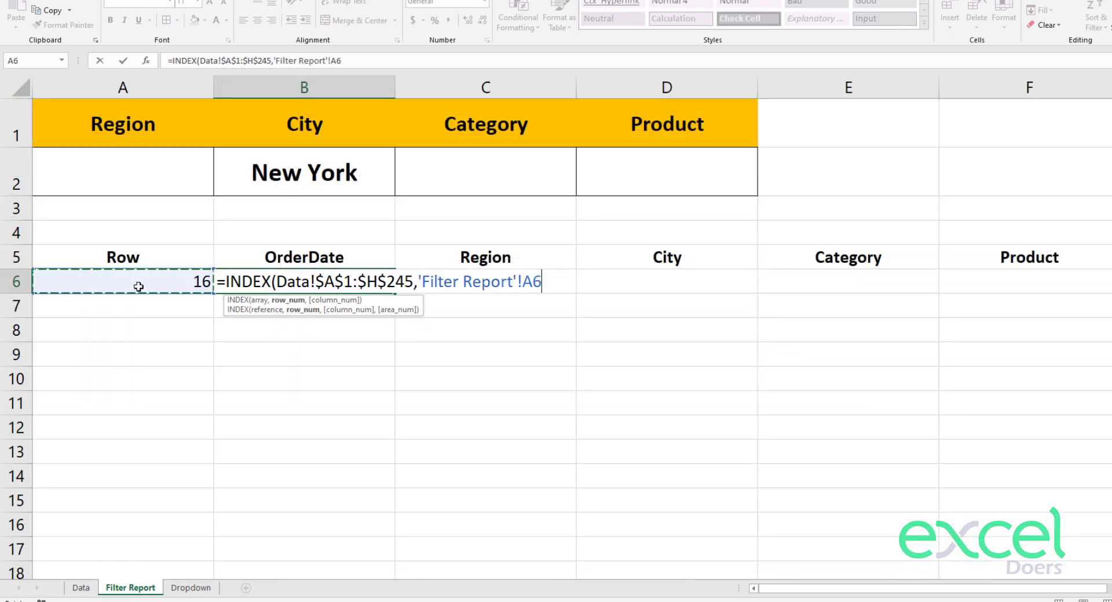
key(F4)
key(F4)
key(F4)
text(,)
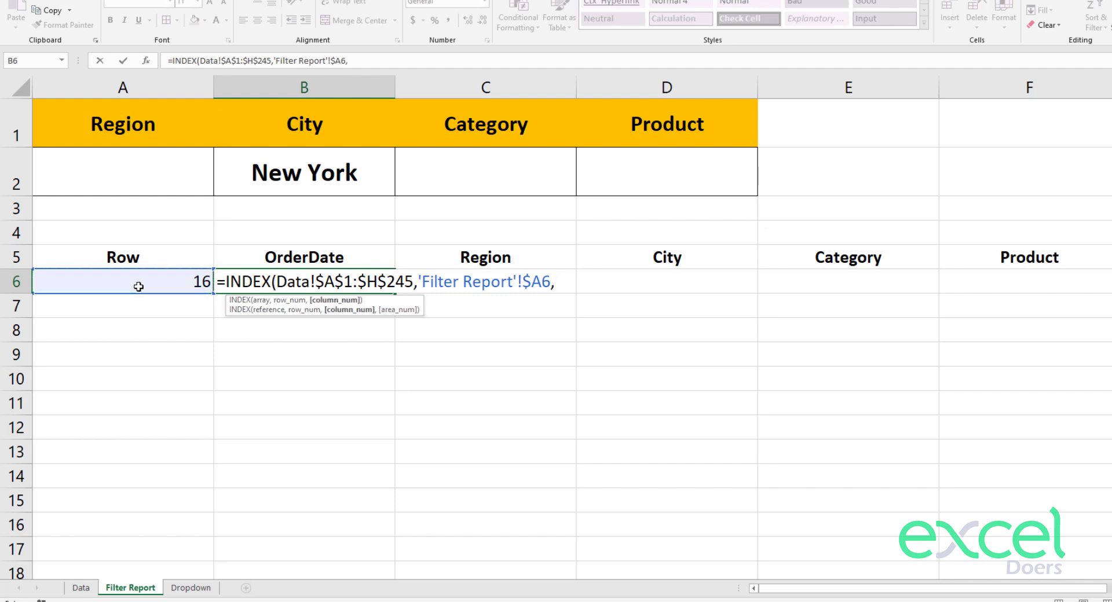
text(1)
key(Return)
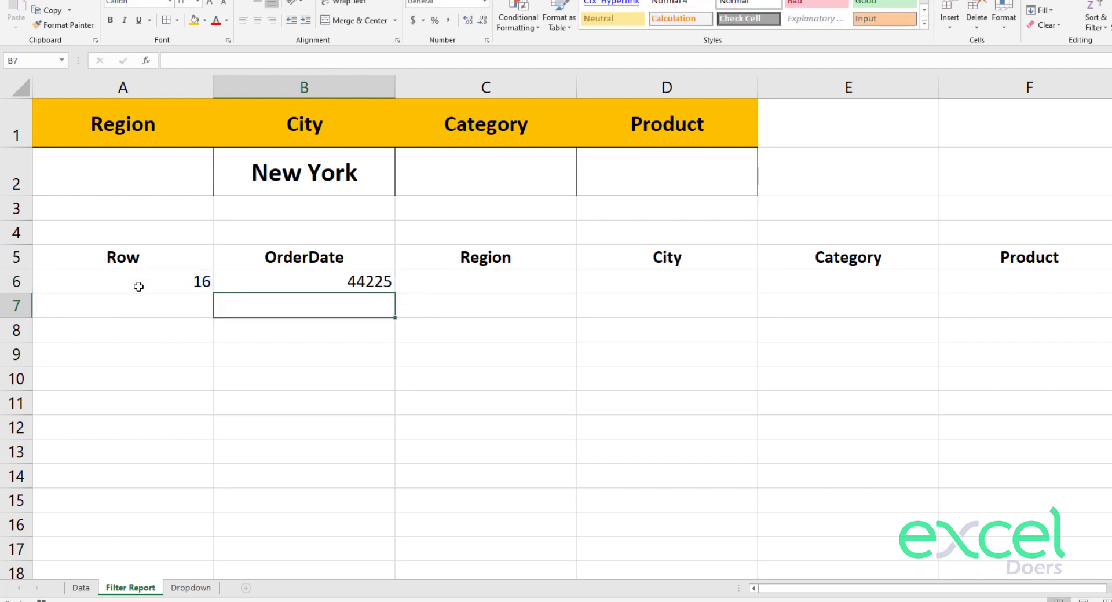
Format the OrderDate result in B6 as Short Date.
key(Up)
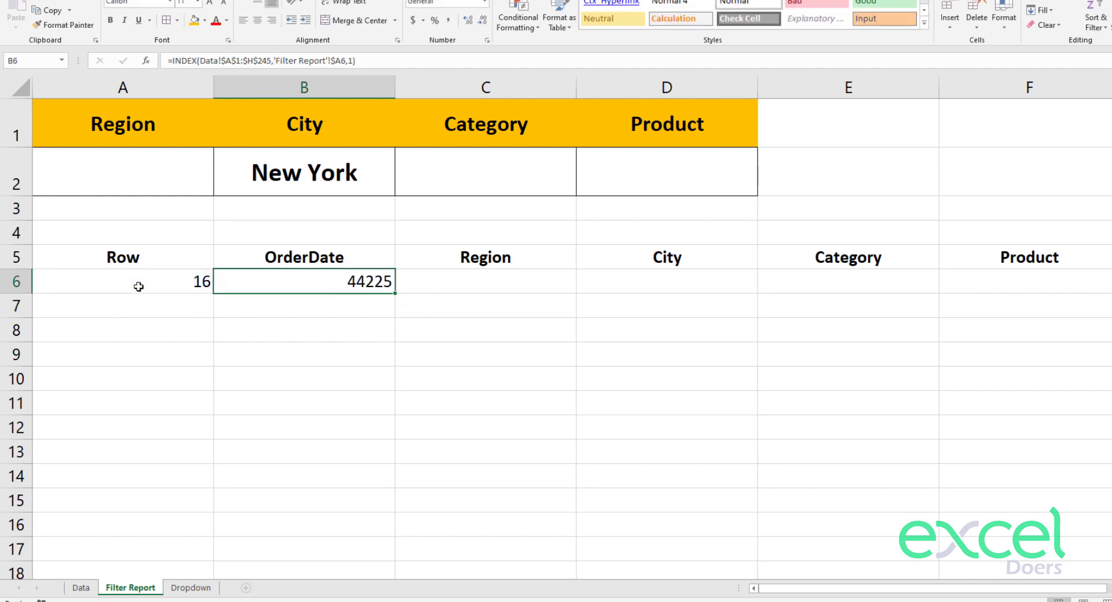
click(484, 2)
click(478, 144)
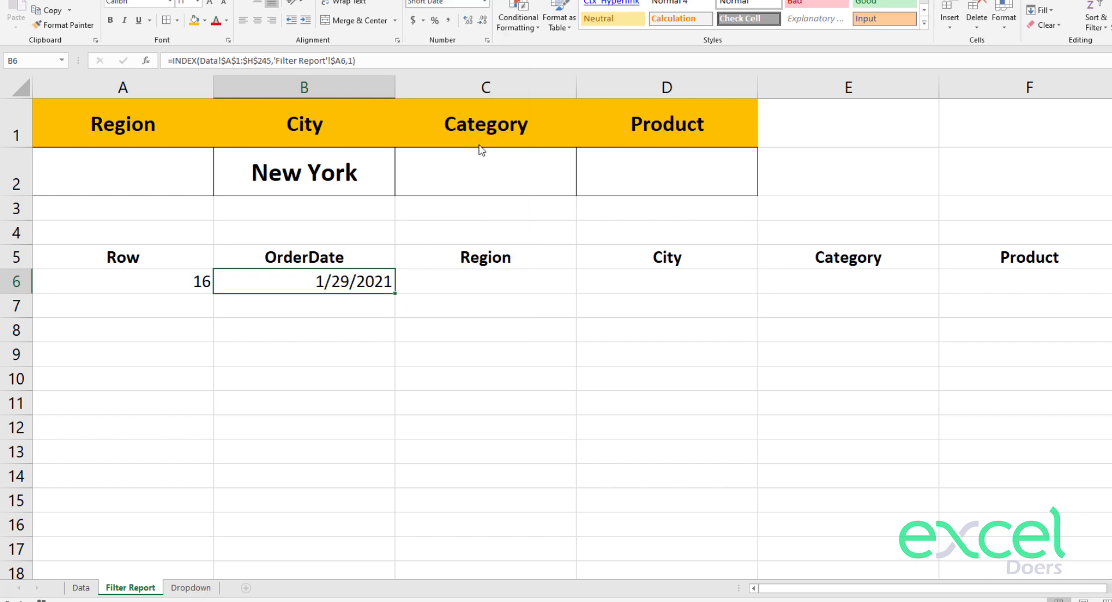
Reuse the B6 INDEX formula in C6 under Region with column number 2.
key(F2)
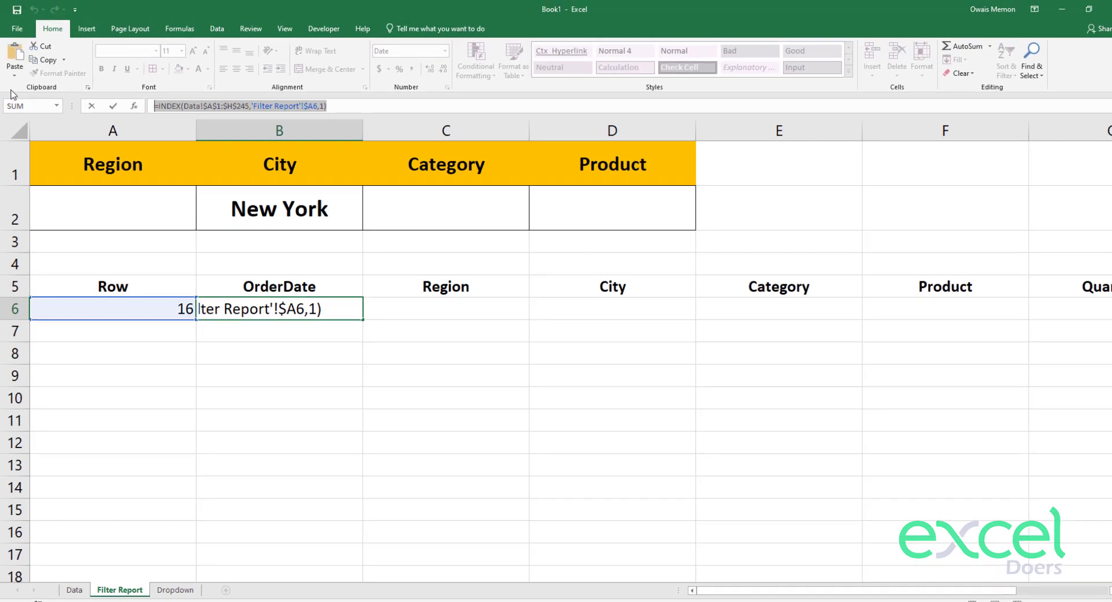
key(Escape)
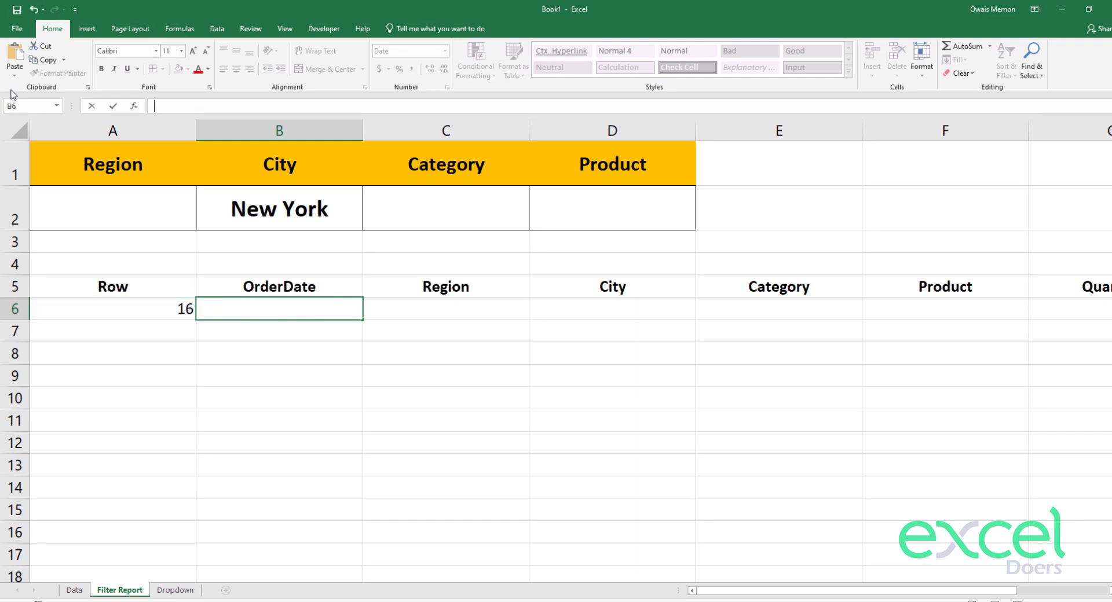
key(Right)
key(F2)
key(ctrl+v)
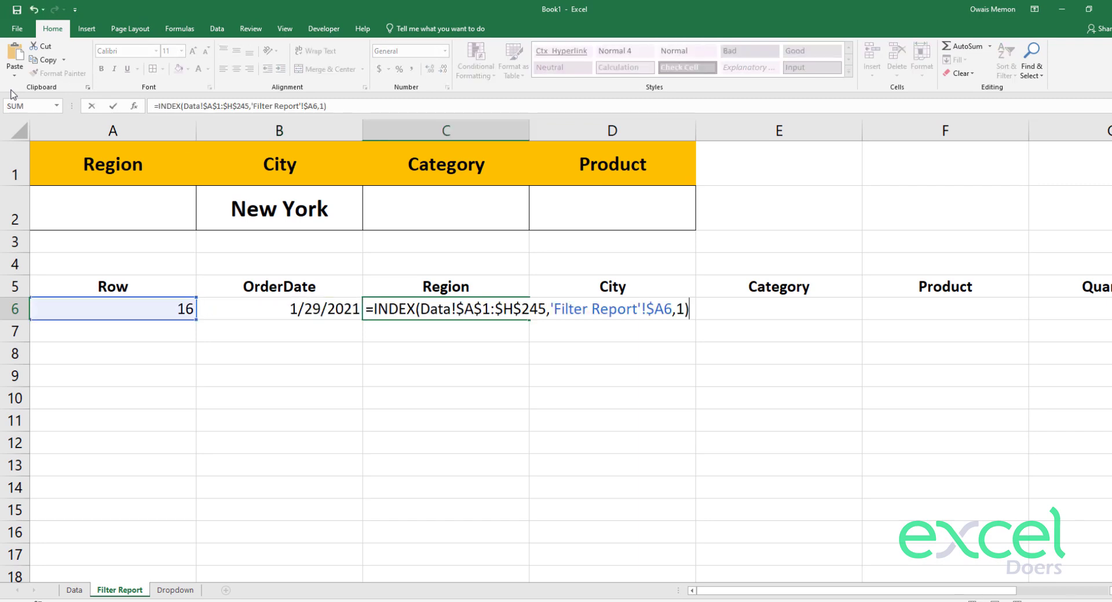
key(Left)
key(BackSpace)
text(2)
key(Return)
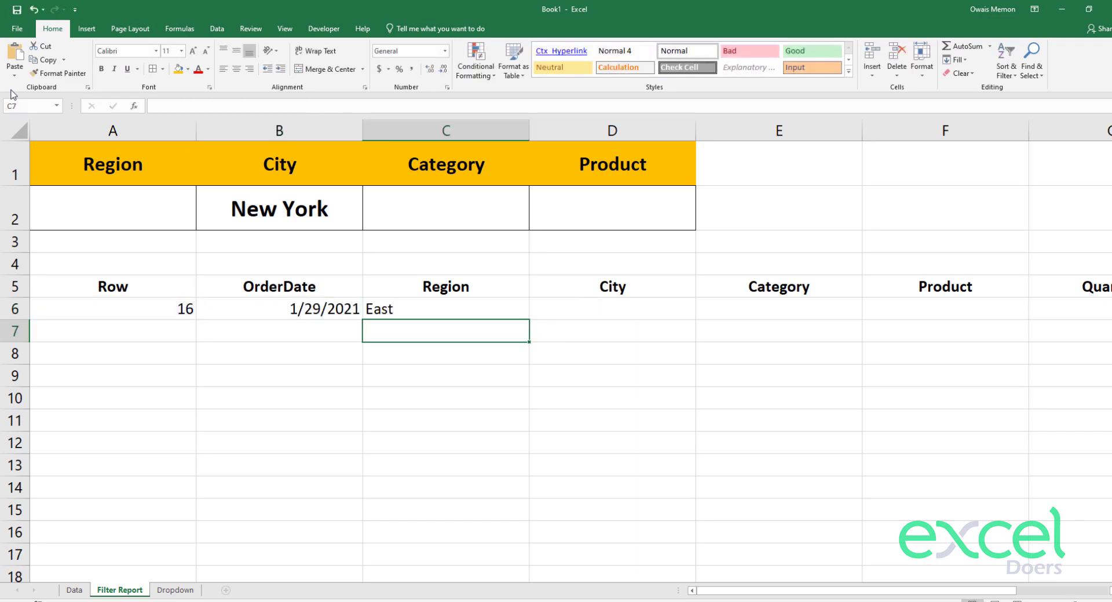
Enter the same INDEX formula in D6 under City with column number 3.
key(Up)
key(Right)
key(F2)
key(ctrl+v)
key(Left)
key(BackSpace)
text(3)
key(Return)
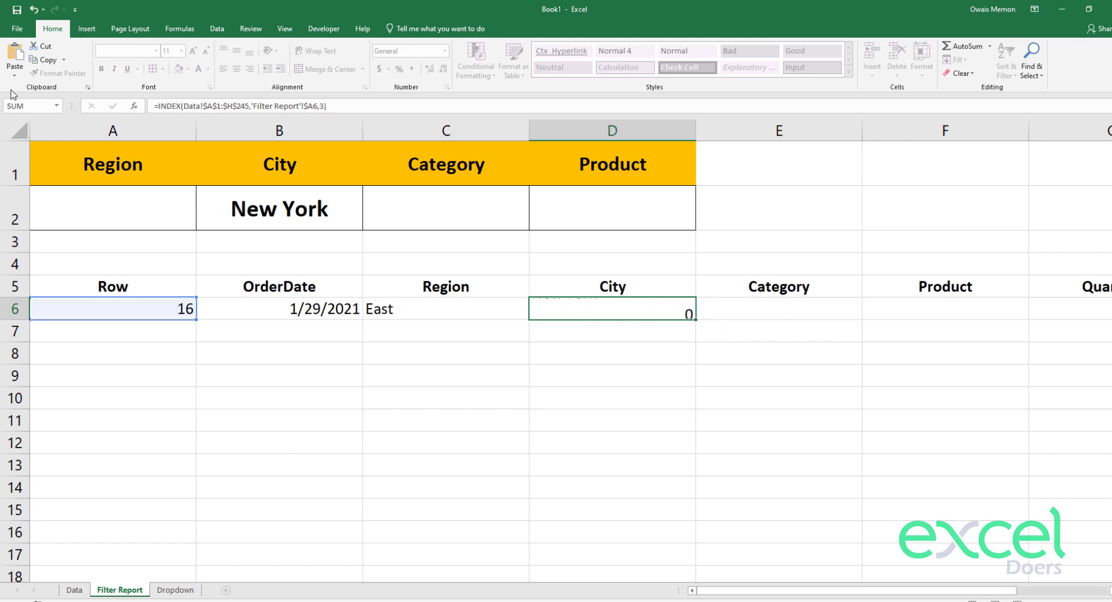
Enter the same INDEX formula in E6 under Category with column number 4.
key(Up)
key(Right)
key(F2)
key(ctrl+v)
key(Left)
key(BackSpace)
text(4)
key(Return)
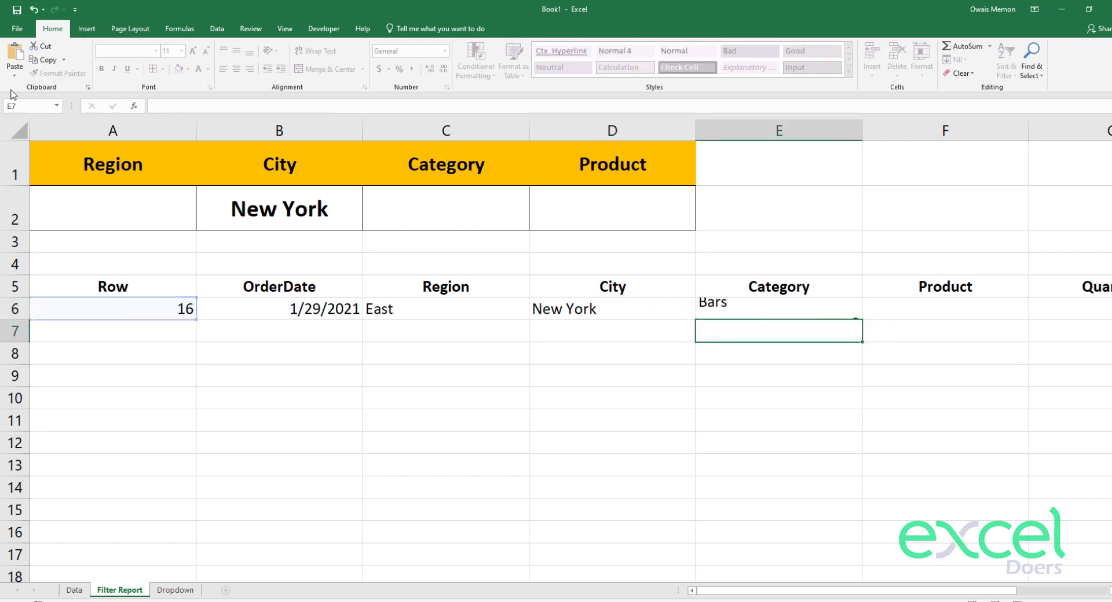
Enter the same INDEX formula in F6 under Product with column number 5.
key(Up)
key(Right)
key(F2)
key(ctrl+v)
key(Left)
key(BackSpace)
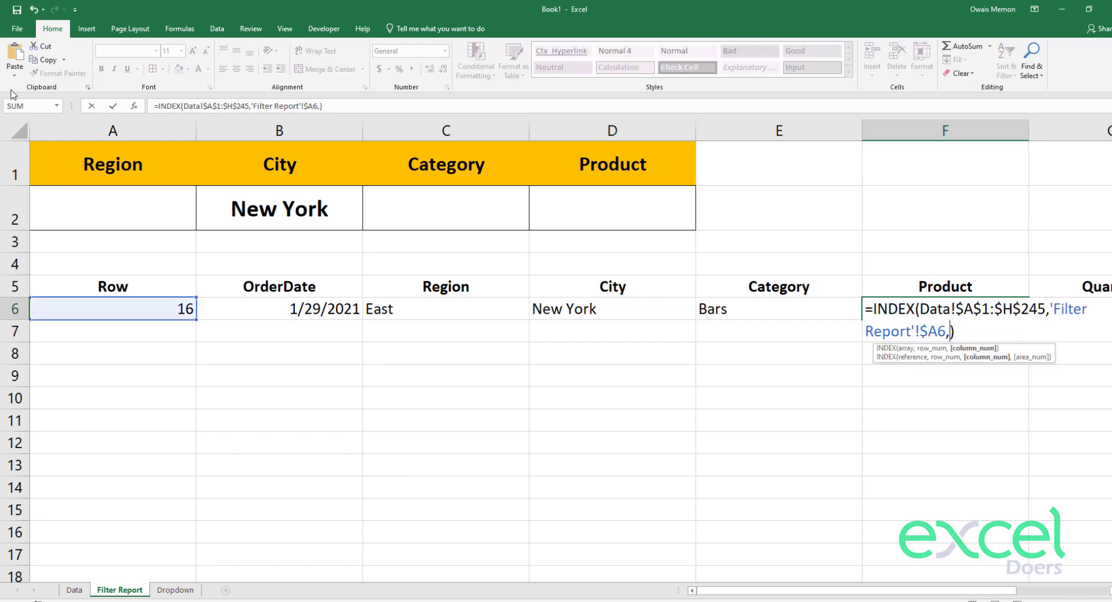
text(5)
key(Return)
Enter the same INDEX formula in G6 under Quantity with column number 6.
key(Up)
key(Right)
key(F2)
key(ctrl+v)
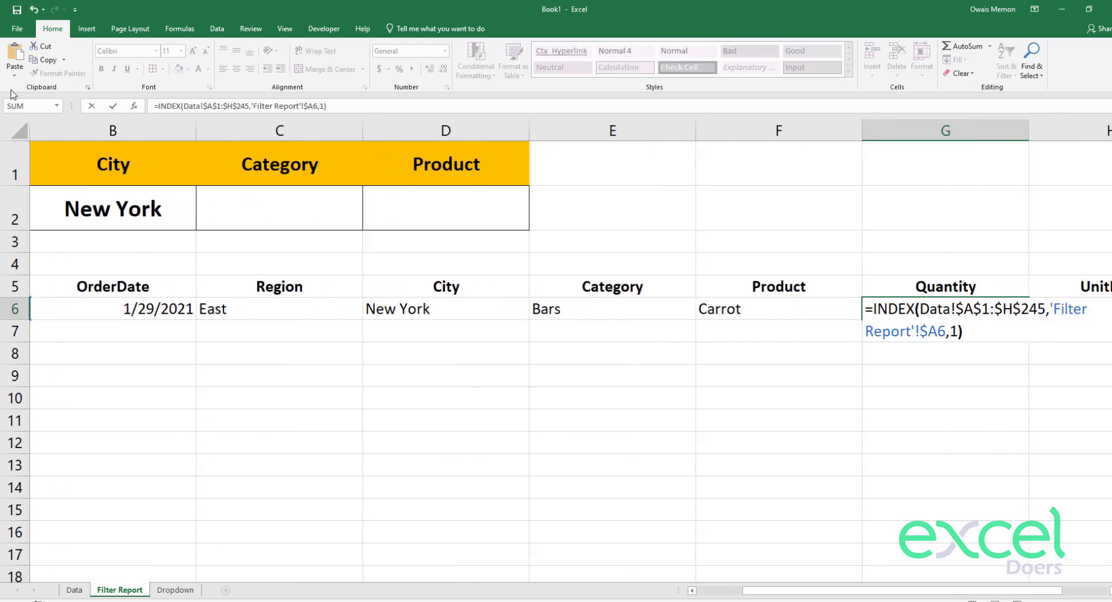
key(Left)
key(BackSpace)
text(6)
key(Return)
Enter the same INDEX formula in H6 under UnitPrice with column number 7.
key(Up)
key(Right)
key(F2)
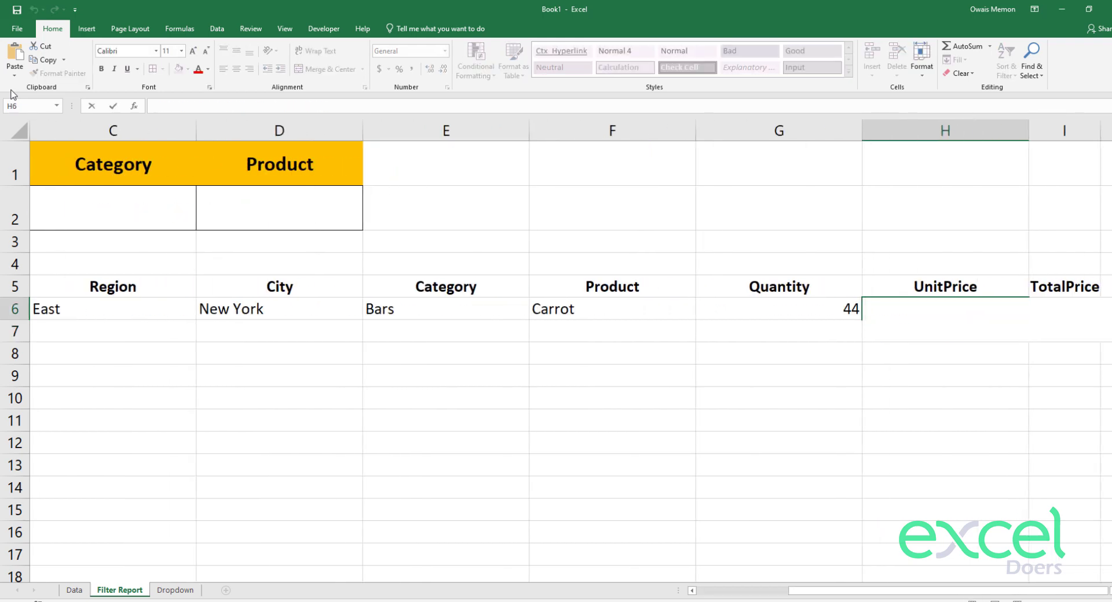
text(=INDEX(Data!$A$1:$H$245,'Filter Report'!$A6,1))
key(Left)
key(BackSpace)
text(7)
key(Return)
Enter the same INDEX formula in I6 under TotalPrice with column number 8.
key(Up)
key(Right)
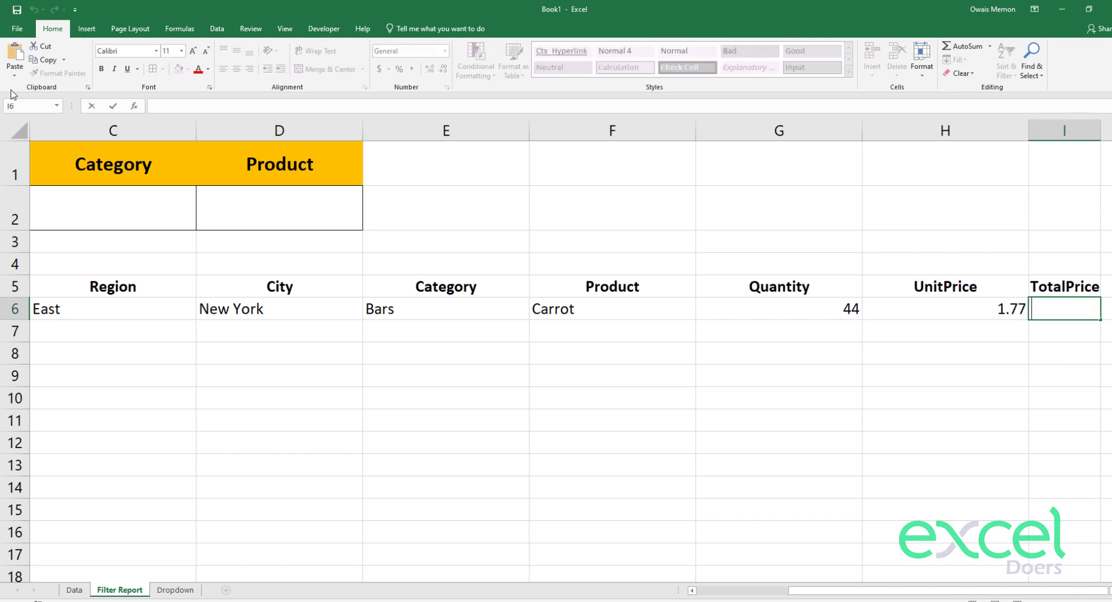
key(F2)
text(=INDEX(Data!$A$1:$H$245,'Filter Report'!$A6,1))
key(Left)
key(BackSpace)
text(8)
key(Return)
key(Up)
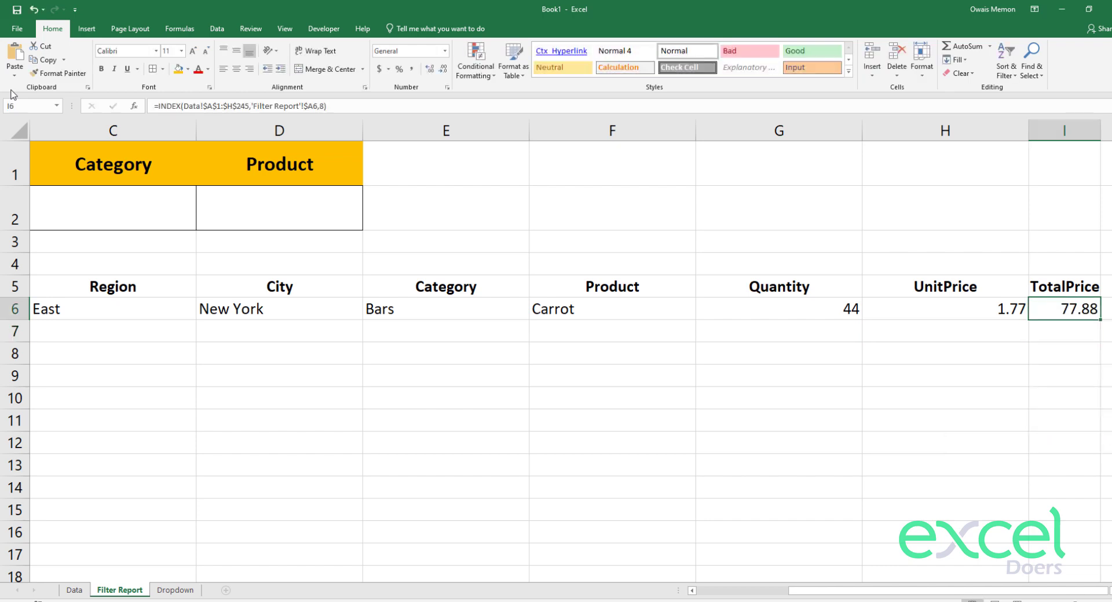
Set the k argument of the AGGREGATE formula in A6 back to 1.
key(Home)
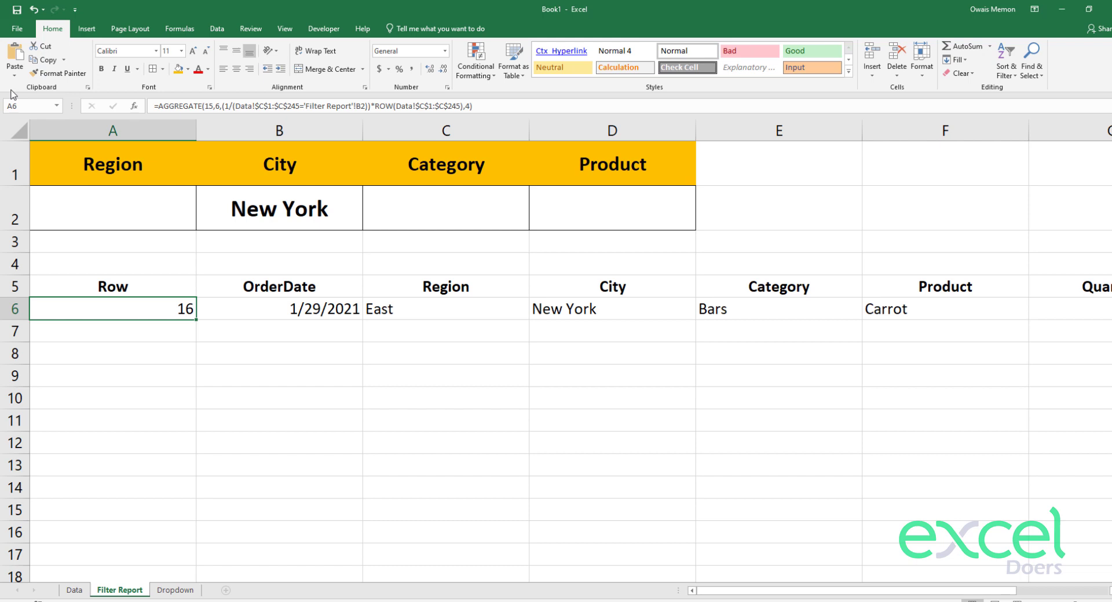
key(F2)
key(Left)
key(BackSpace)
text(1)
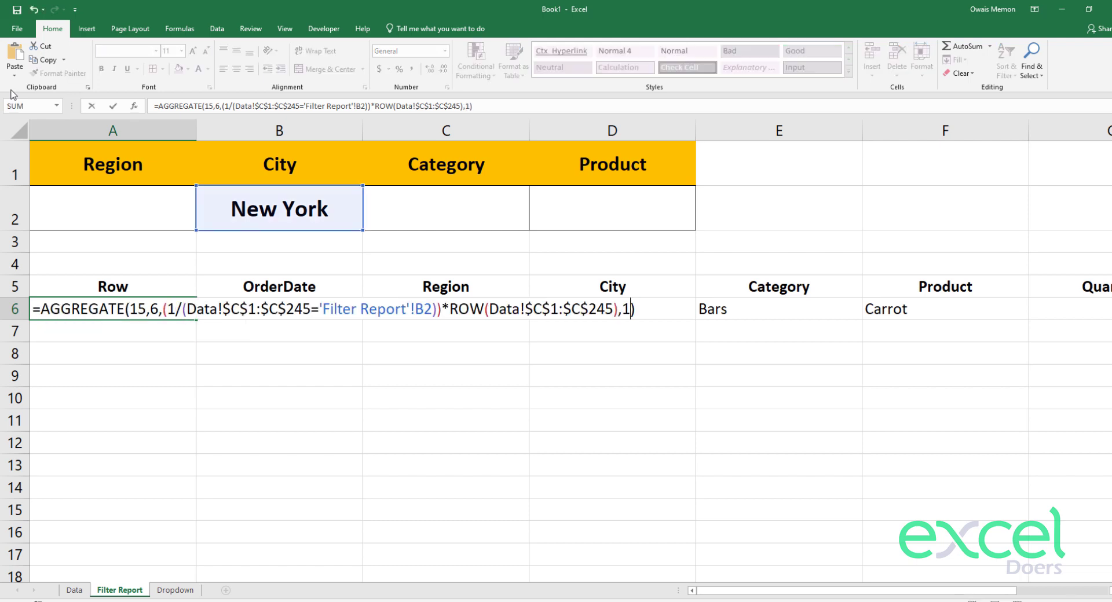
key(Return)
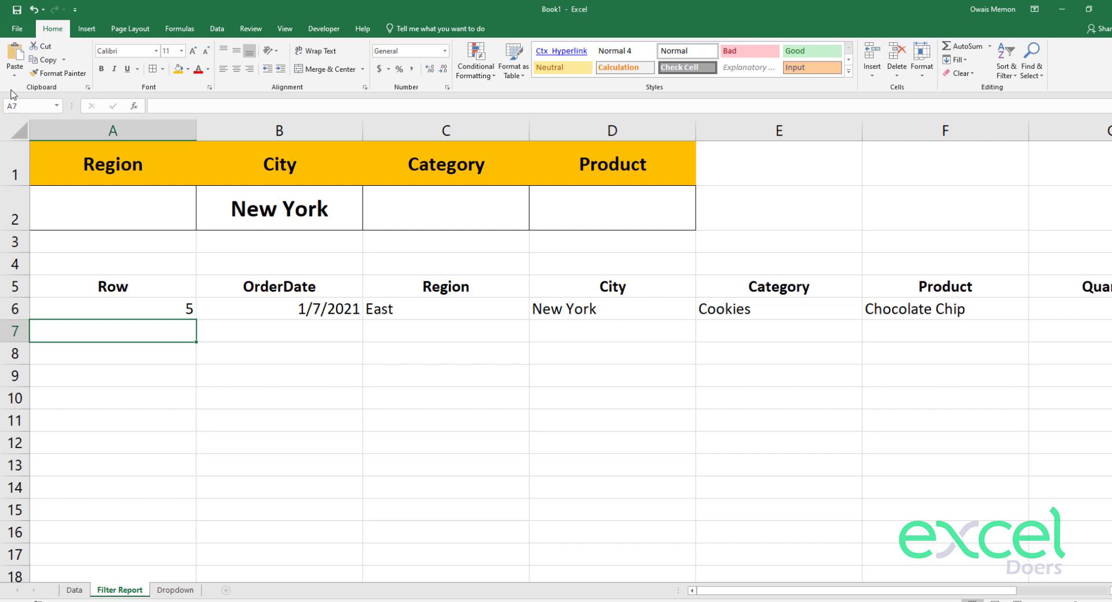
key(Right)
key(Right)
key(Up)
key(Up)
key(Up)
key(Up)
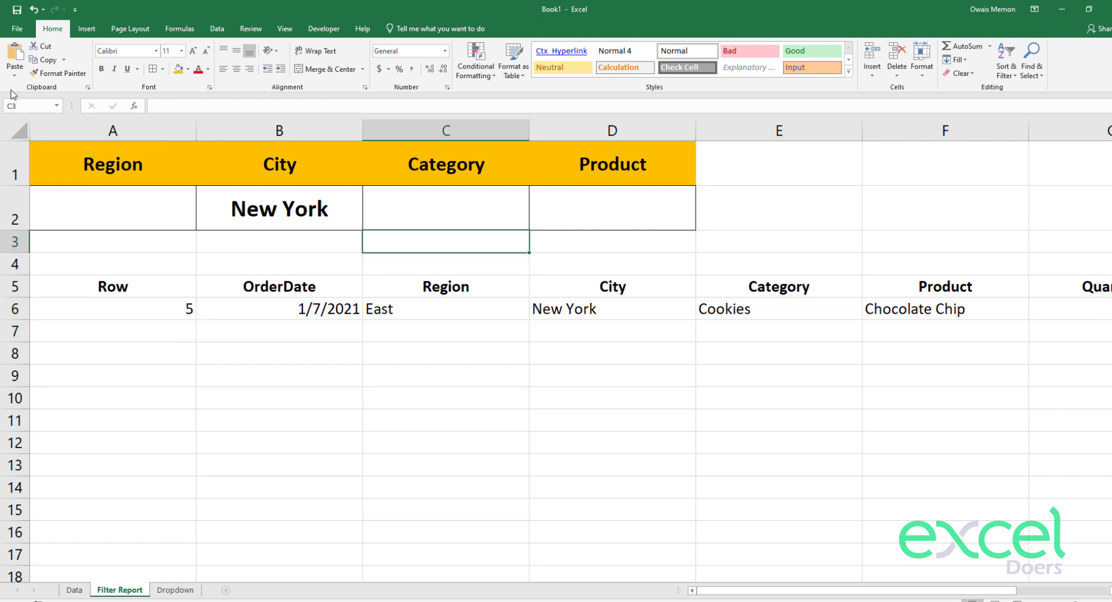
key(Down)
key(Down)
key(Down)
key(Down)
key(Left)
key(Left)
Copy the row 6 formulas from Row through TotalPrice down to row 13.
key(Up)
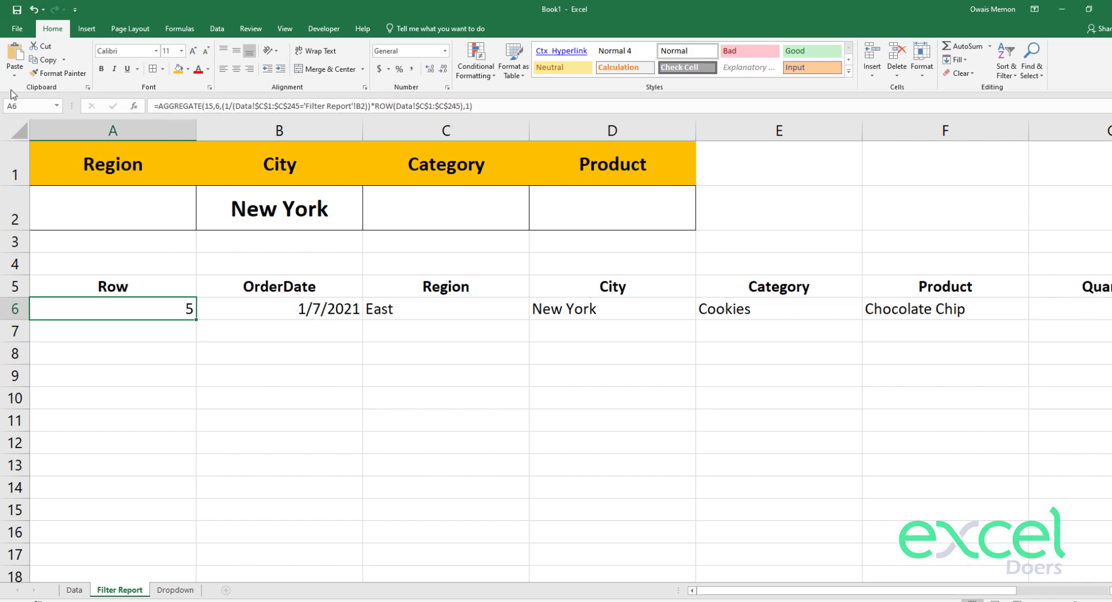
key(ctrl+shift+Right)
key(ctrl+c)
key(shift+Right)
key(shift+Down)
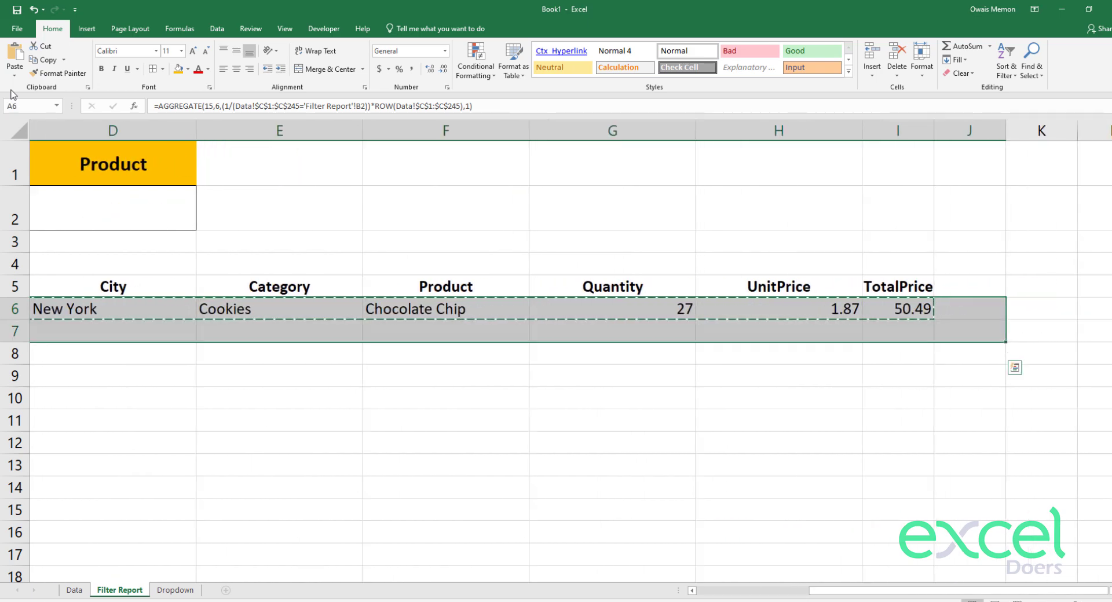
key(shift+Left)
key(shift+Down)
key(shift+Down)
key(shift+Down)
key(shift+Down)
key(shift+Down)
key(shift+Down)
key(ctrl+v)
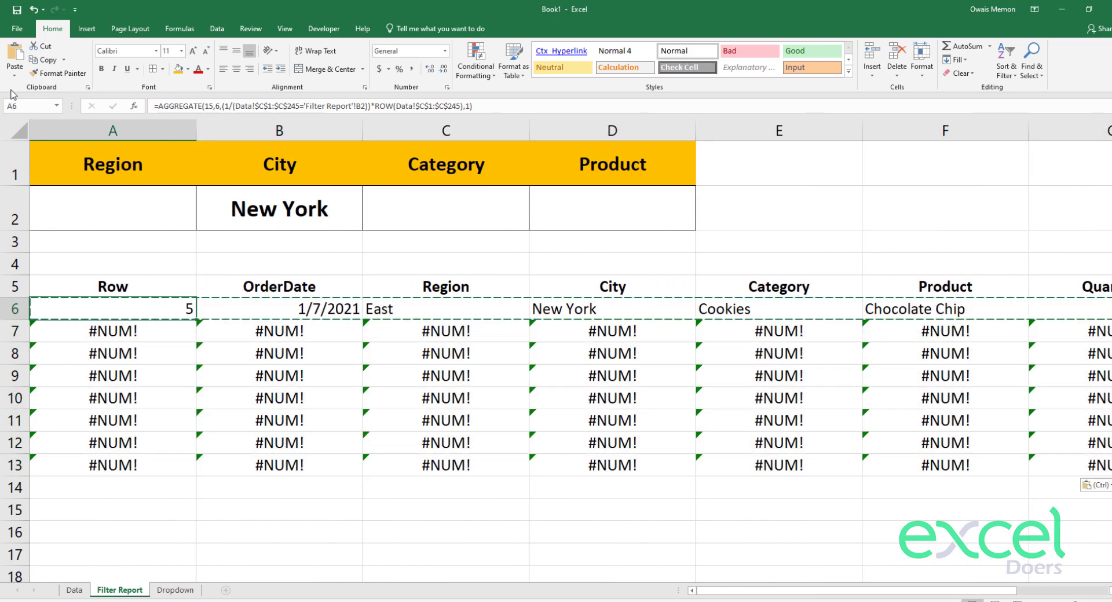
key(F2)
key(Escape)
key(Up)
key(F2)
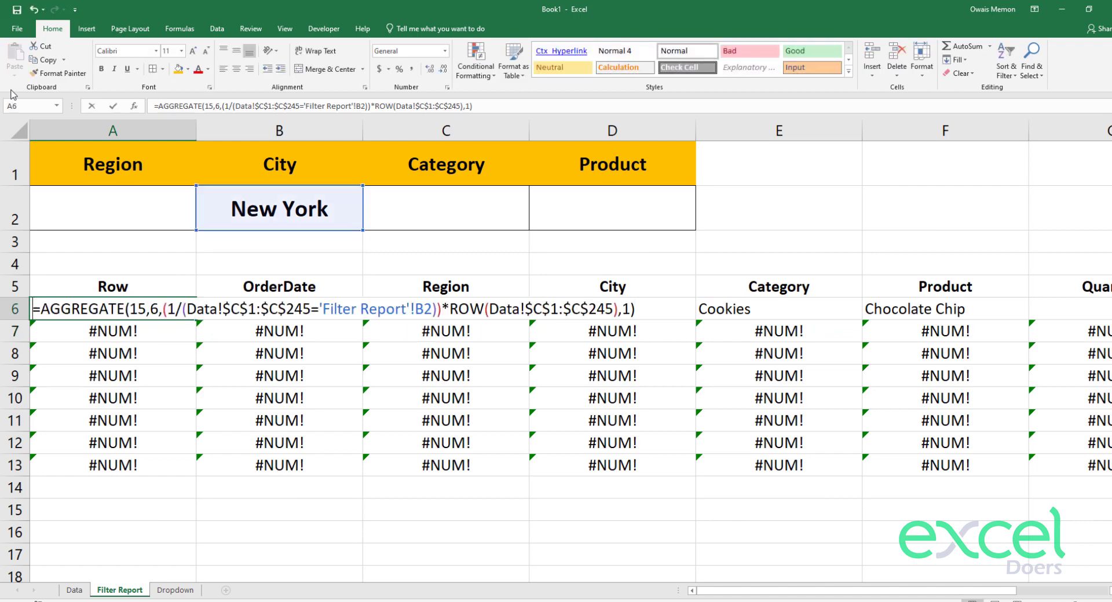
key(Escape)
Make the Filter Report B2 reference in the A6 AGGREGATE formula absolute as $B$2.
key(F2)
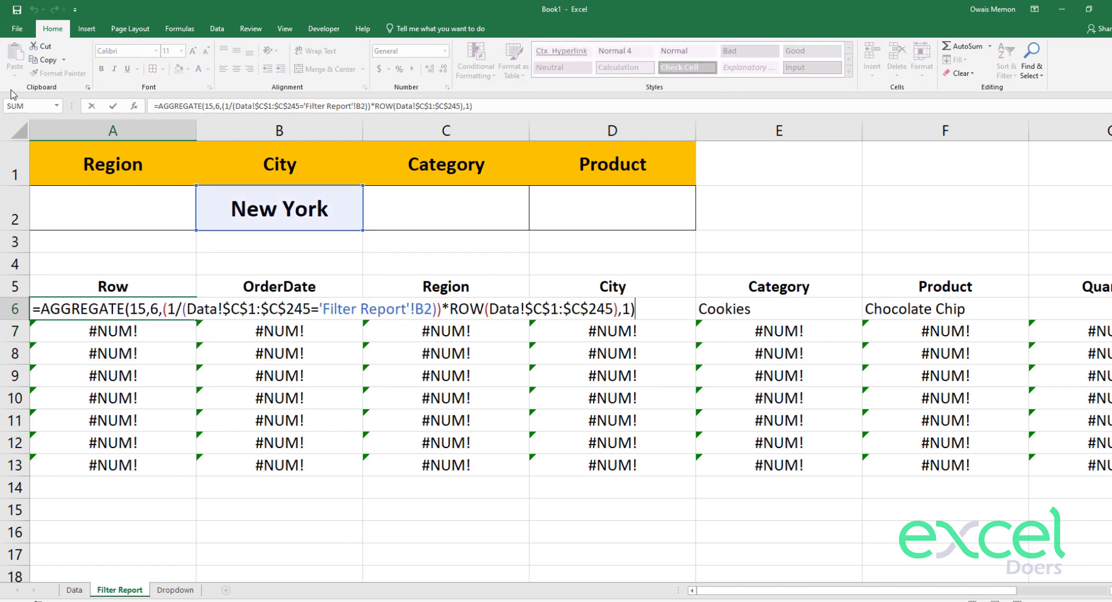
key(Left)
key(Left)
key(Left)
key(Left)
key(Left)
key(Left)
key(Left)
key(Left)
key(Left)
key(Left)
key(Left)
key(Left)
key(Left)
key(Left)
key(Left)
key(Left)
key(Left)
key(Left)
key(Left)
key(Left)
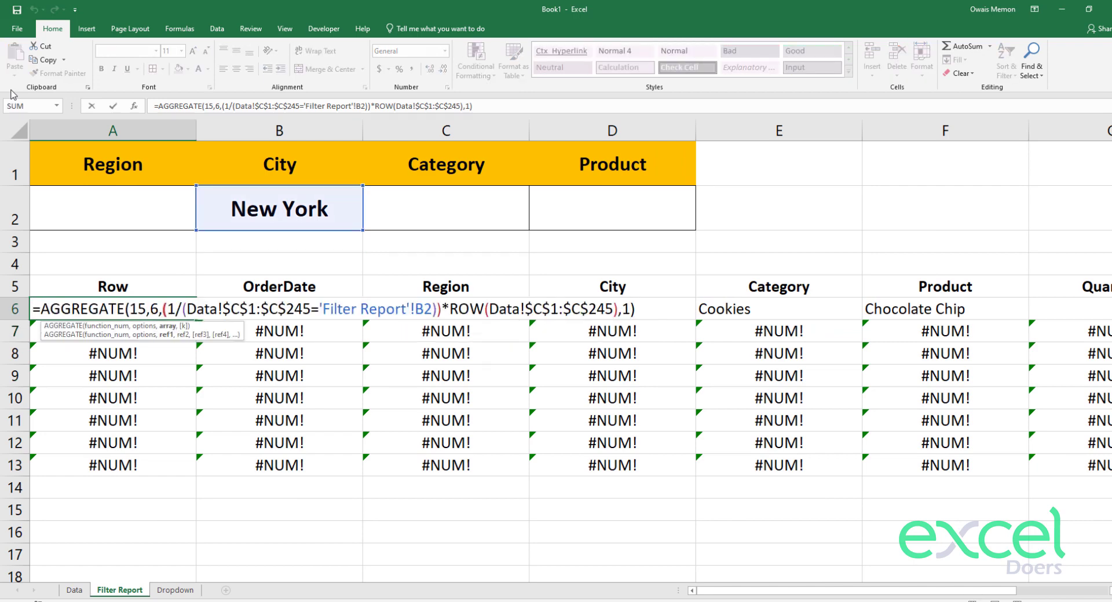
key(F4)
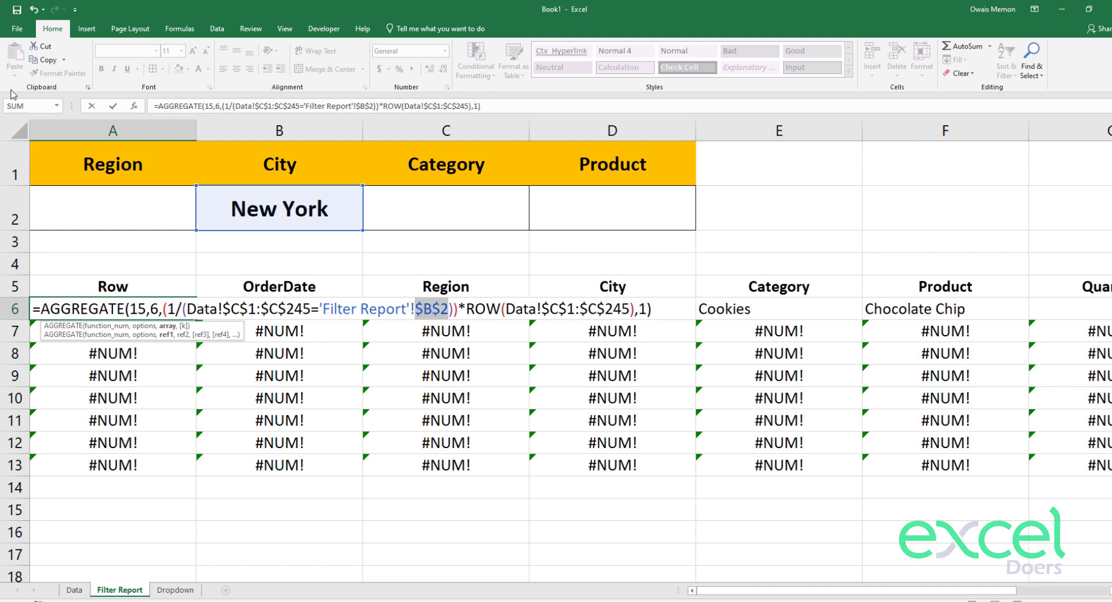
key(ctrl+Return)
Copy the corrected A6 formula down the Row column to A13.
key(ctrl+c)
key(ctrl+shift+Down)
key(ctrl+v)
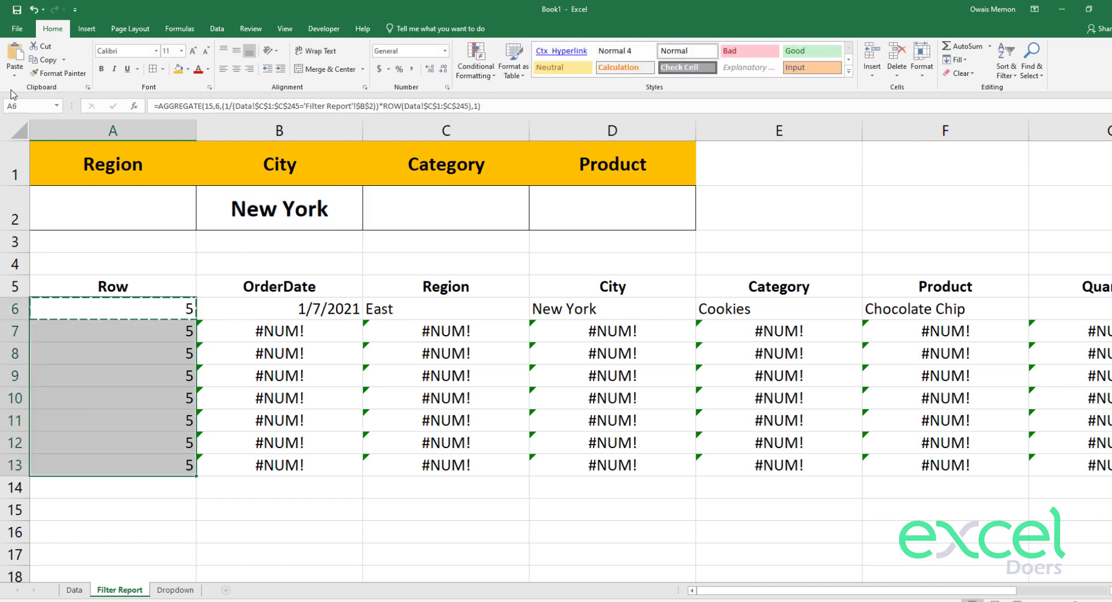
Set the k argument of the AGGREGATE formula in A7 to 2.
key(Escape)
key(Right)
key(Left)
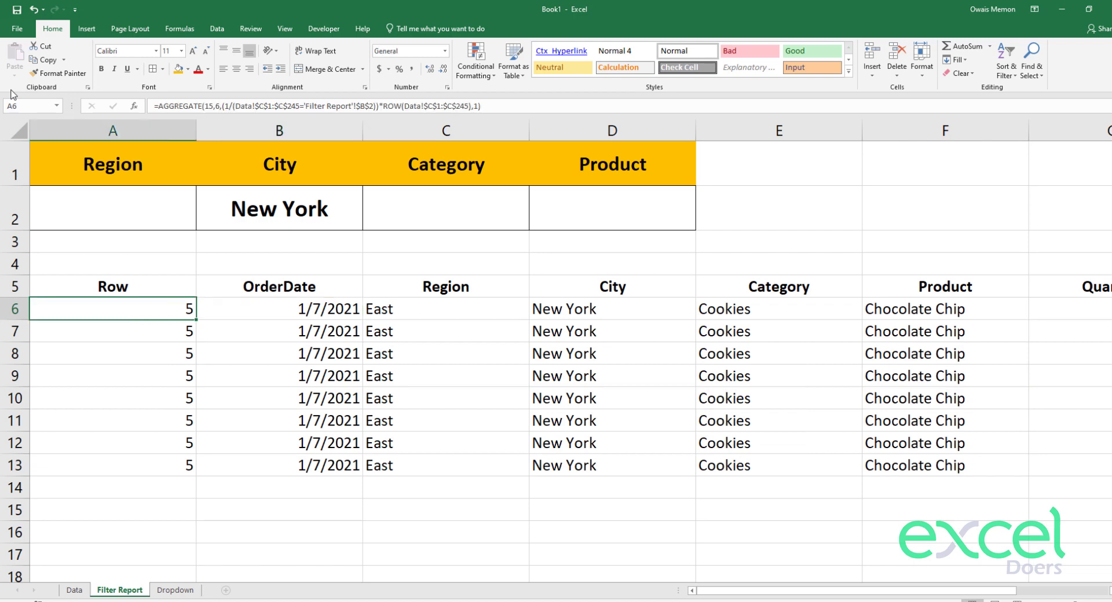
key(Down)
key(F2)
key(Home)
key(Left)
key(BackSpace)
text(2)
key(Return)
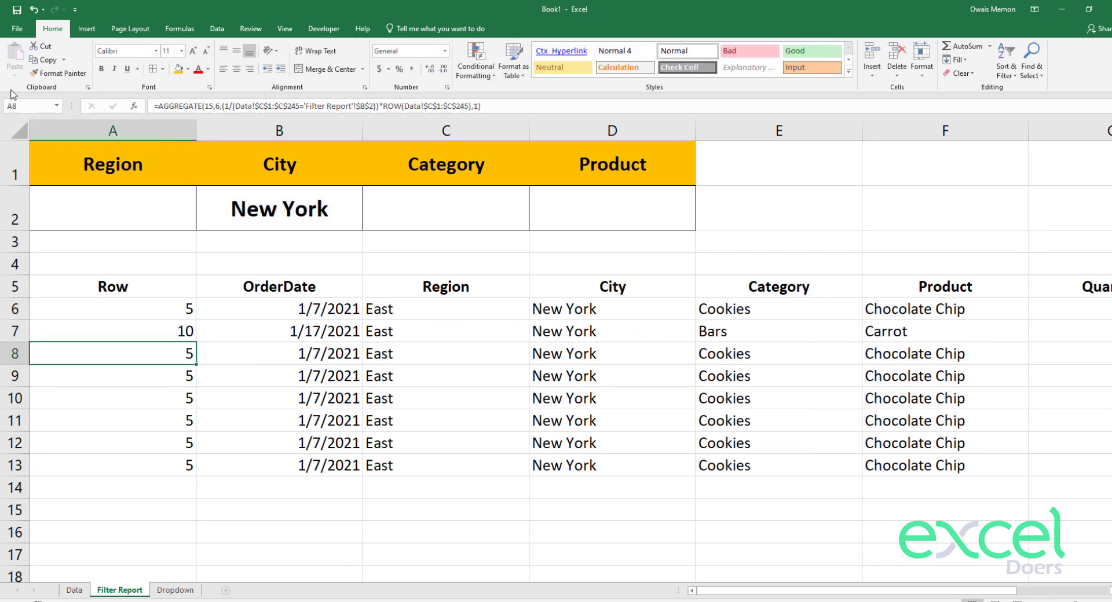
Set the k argument of the AGGREGATE formula in A8 to 3.
key(F2)
key(Left)
key(BackSpace)
text(3)
key(Return)
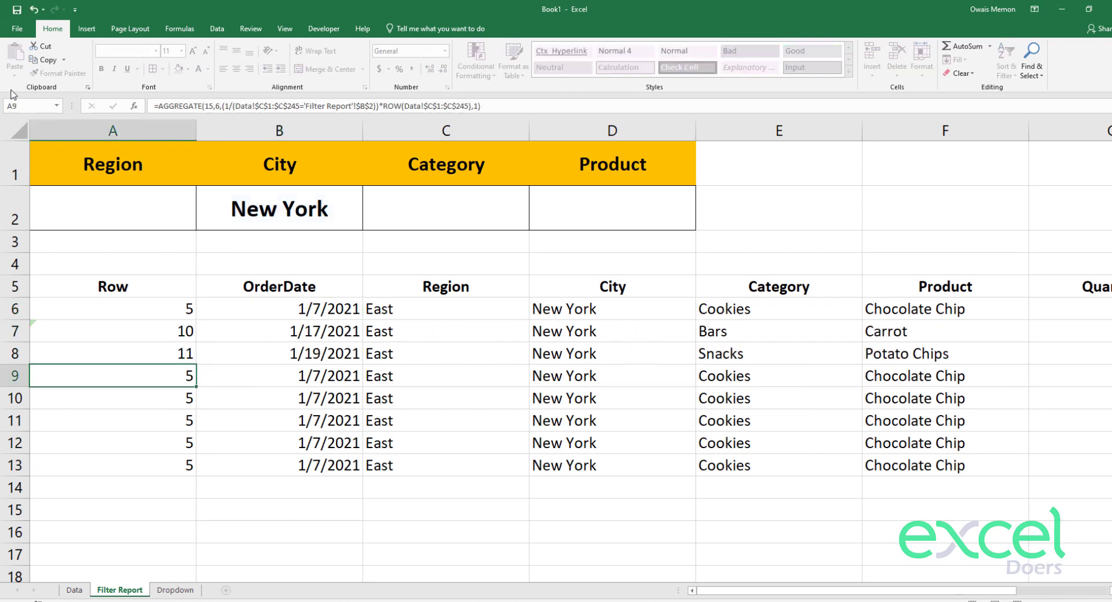
Set the k argument of the AGGREGATE formula in A9 to 4.
key(F2)
key(Left)
key(BackSpace)
text(4)
key(Return)
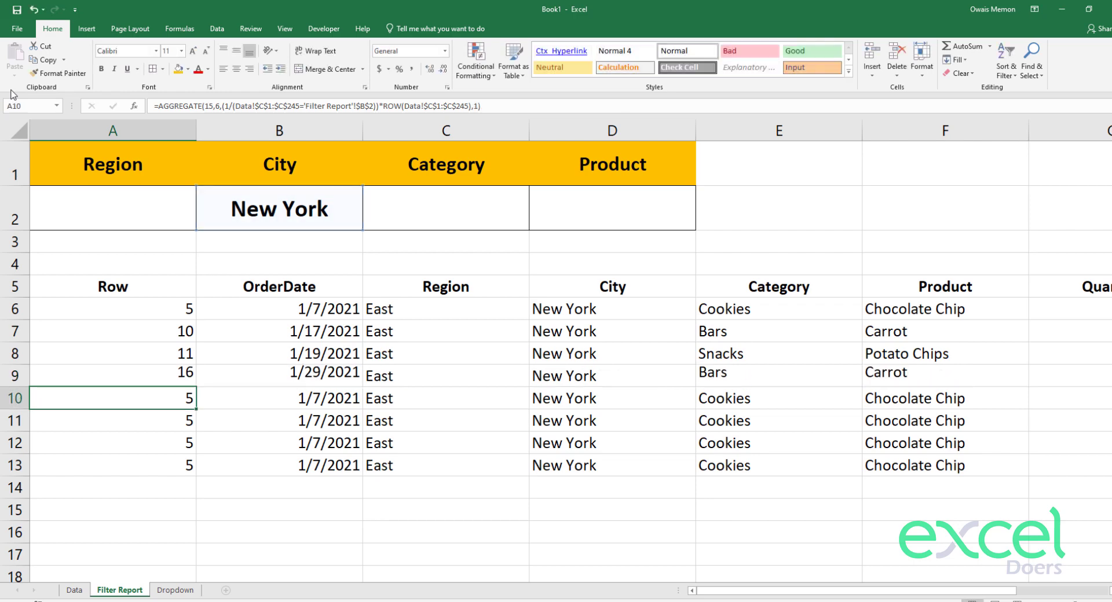
Clear the contents of rows 10 through 13 in the report.
key(shift+space)
key(shift+Down)
key(shift+Down)
key(shift+Down)
key(Delete)
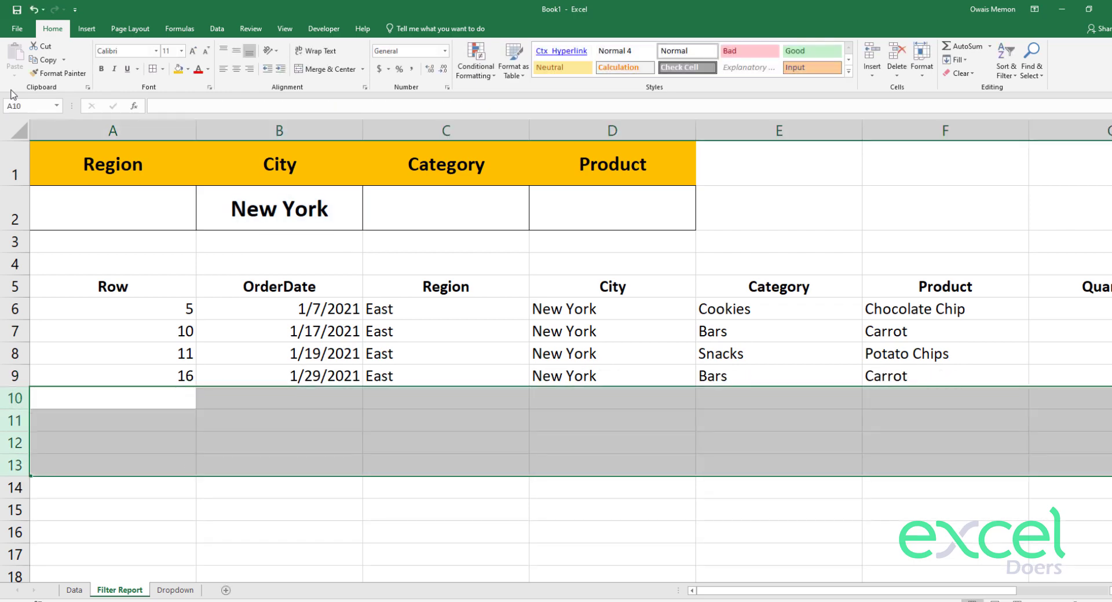
Open the A6 AGGREGATE formula and examine its ROW multiplication part.
key(Up)
key(Up)
key(Up)
key(Up)
key(F2)
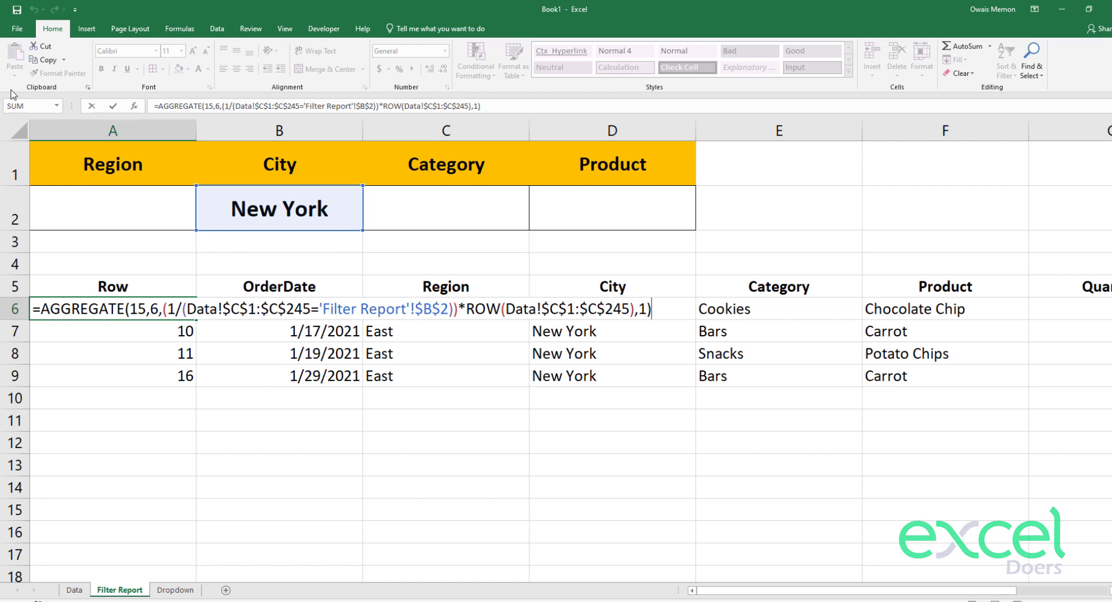
key(ctrl+Return)
key(F2)
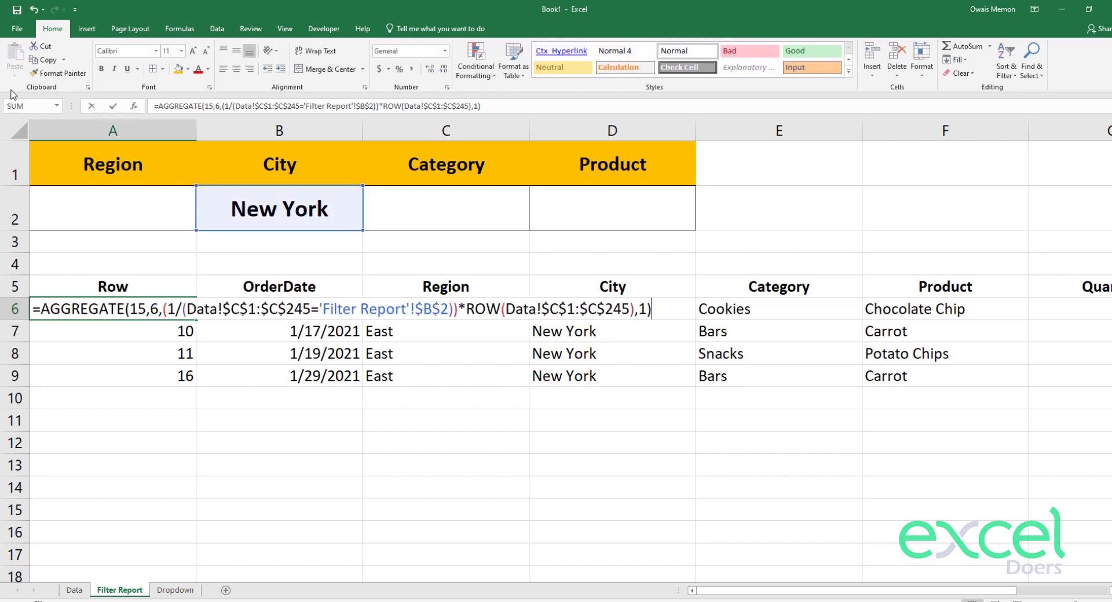
key(Left)
key(Left)
key(Left)
key(Left)
key(Left)
key(Left)
key(Left)
key(Left)
key(Left)
key(Left)
key(Left)
key(Left)
key(Left)
key(Left)
key(Left)
key(Left)
key(Left)
key(Left)
key(Left)
key(Left)
key(Left)
key(Left)
key(Left)
key(Left)
key(Left)
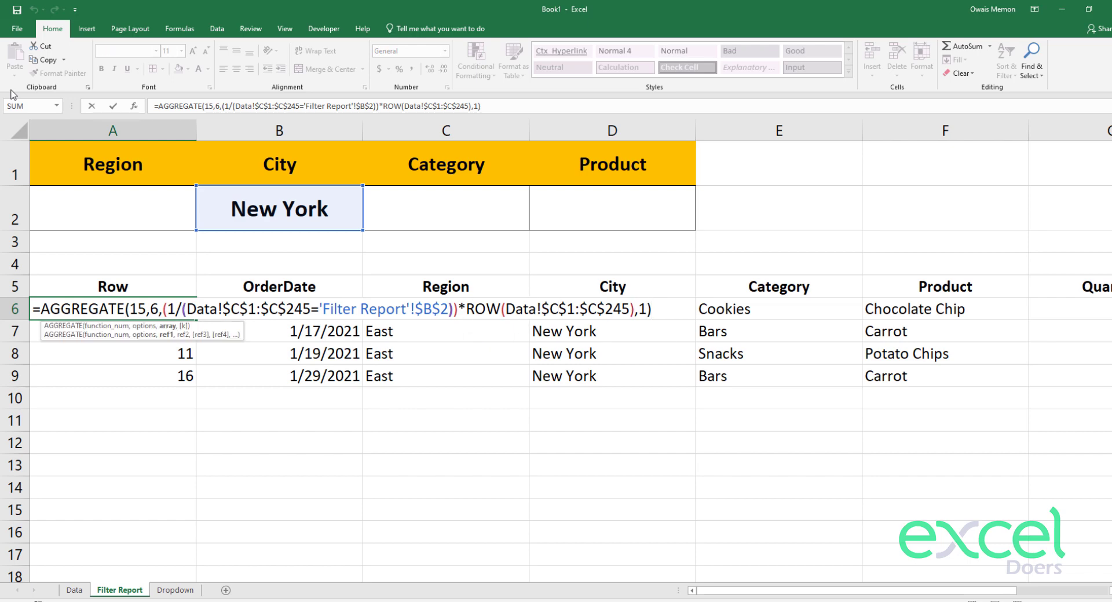
key(shift+Right)
key(shift+Right)
key(shift+Right)
key(shift+Right)
key(shift+Right)
key(shift+Right)
key(shift+Right)
key(shift+Right)
key(shift+Right)
key(shift+Right)
key(shift+Right)
key(shift+Right)
key(shift+Right)
key(shift+Right)
key(shift+Right)
key(shift+Right)
key(shift+Right)
key(shift+Right)
key(shift+Right)
key(shift+Right)
key(shift+Right)
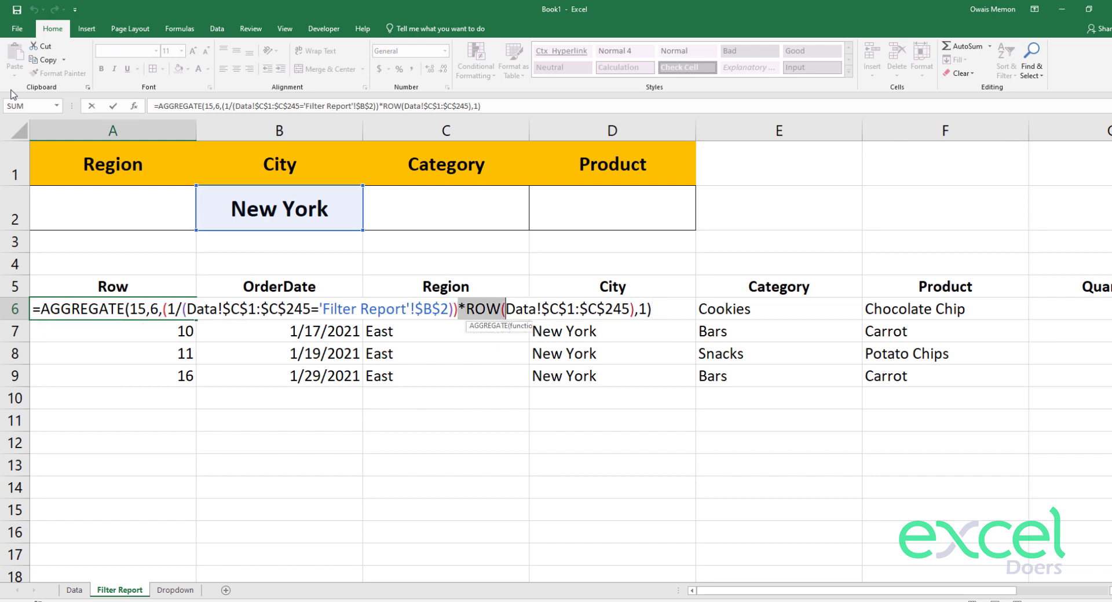
Examine the City condition Data!$C$1:$C$245='Filter Report'!$B$2 within the A6 AGGREGATE formula.
key(Left)
key(Left)
key(Left)
key(Left)
key(Left)
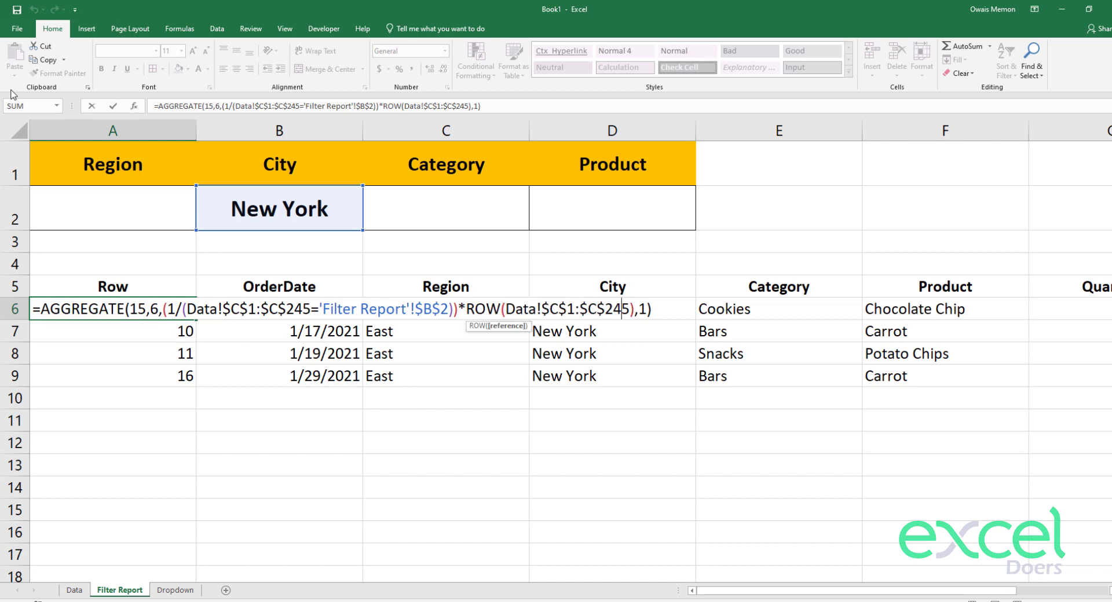
key(Left)
key(Left)
key(Left)
key(Left)
key(Left)
key(Left)
key(Left)
key(Left)
key(Left)
key(Left)
key(Left)
key(Left)
key(Left)
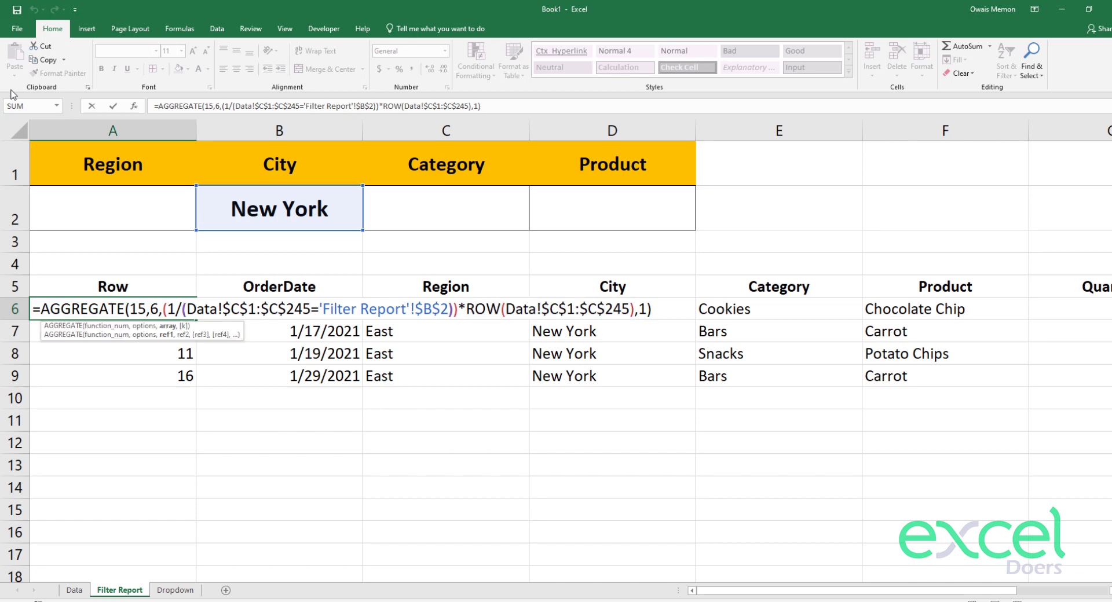
key(shift+Left)
key(shift+Left)
key(shift+Left)
key(shift+Left)
key(shift+Left)
key(shift+Left)
key(shift+Left)
key(shift+Left)
key(shift+Left)
key(shift+Left)
key(shift+Left)
key(shift+Left)
key(shift+Left)
key(shift+Left)
key(shift+Left)
key(shift+Left)
key(shift+Left)
key(shift+Left)
key(shift+Left)
key(shift+Left)
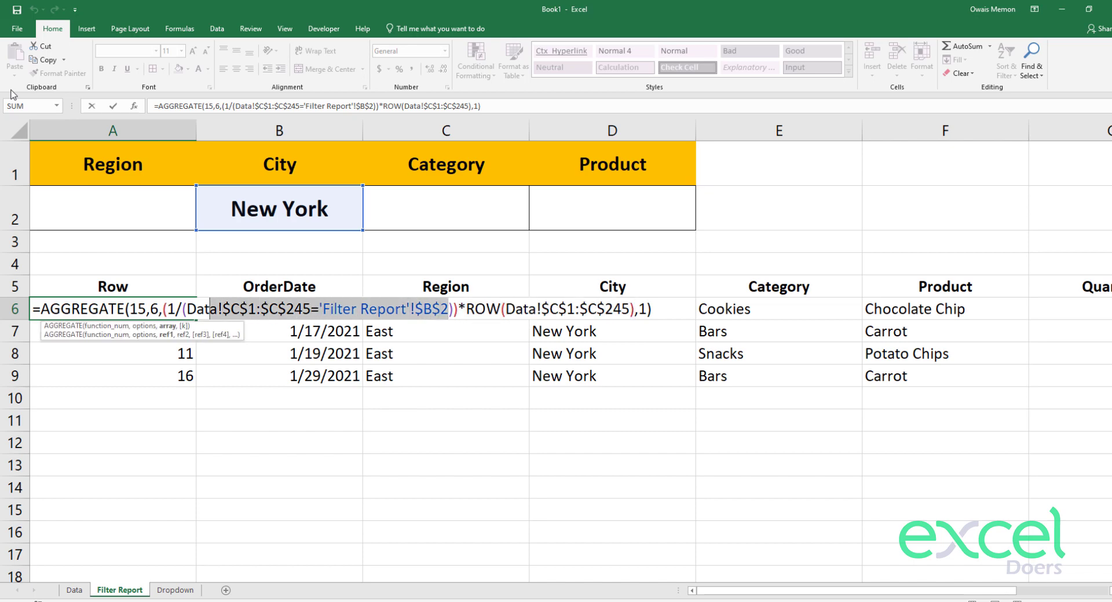
key(shift+Left)
key(shift+Left)
key(shift+Left)
key(shift+Left)
key(Left)
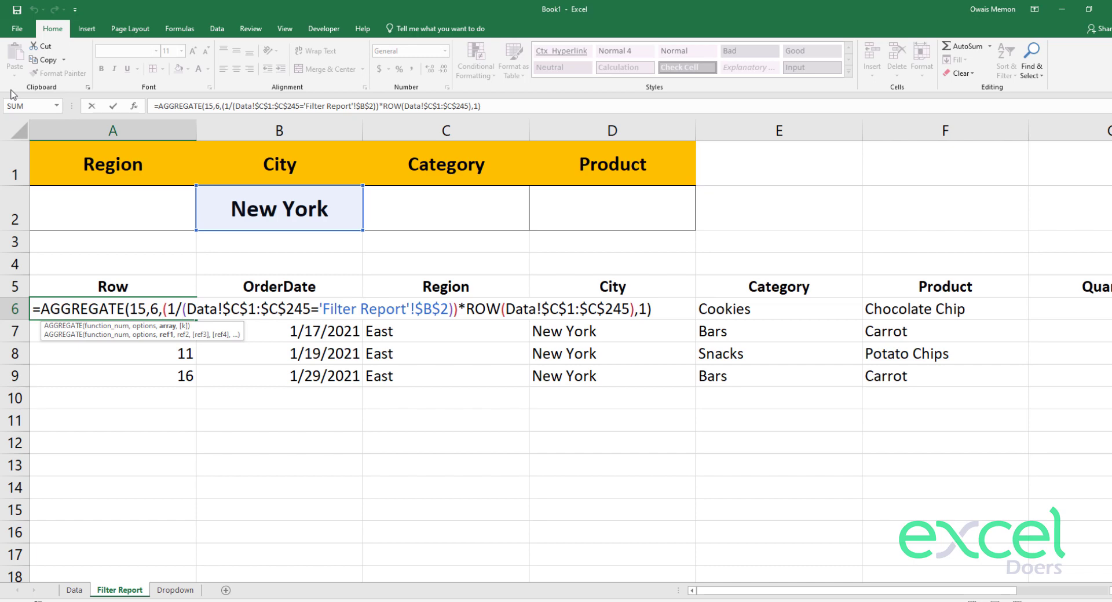
Add a multiplication sign after the City condition in the A6 formula and start a second condition with a reference to the Data sheet.
key(Right)
key(Right)
key(Right)
key(Right)
key(Right)
key(Right)
key(Right)
key(Right)
key(Right)
key(Right)
key(Right)
key(Right)
key(Right)
key(Right)
key(Right)
key(Right)
key(Right)
key(Right)
key(Right)
key(Right)
key(Right)
key(Right)
key(Right)
key(Right)
key(Right)
key(Right)
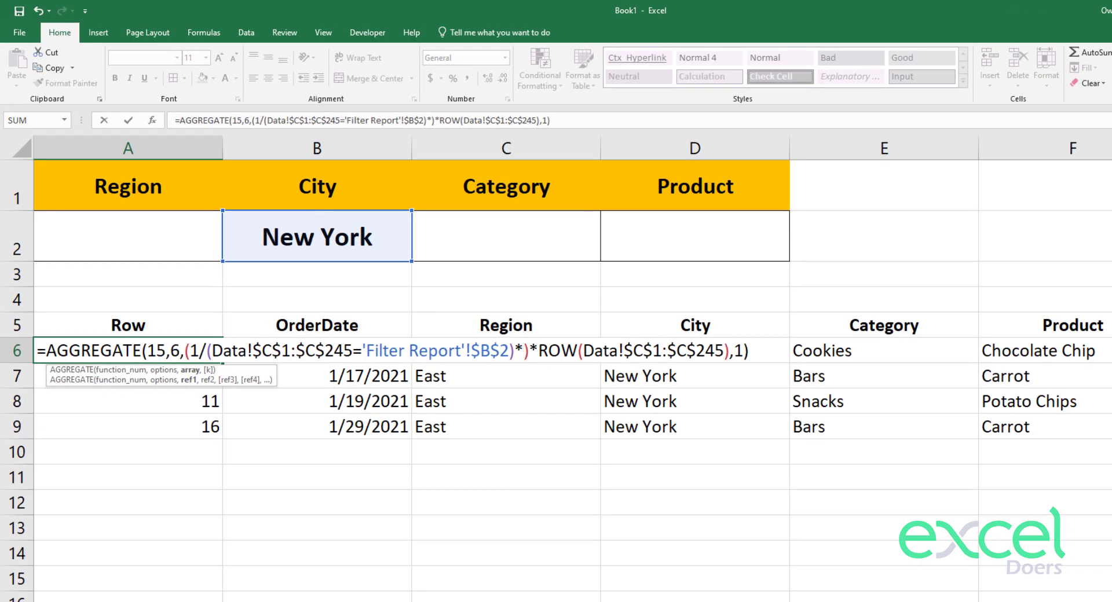
key(ctrl+Page_Up)
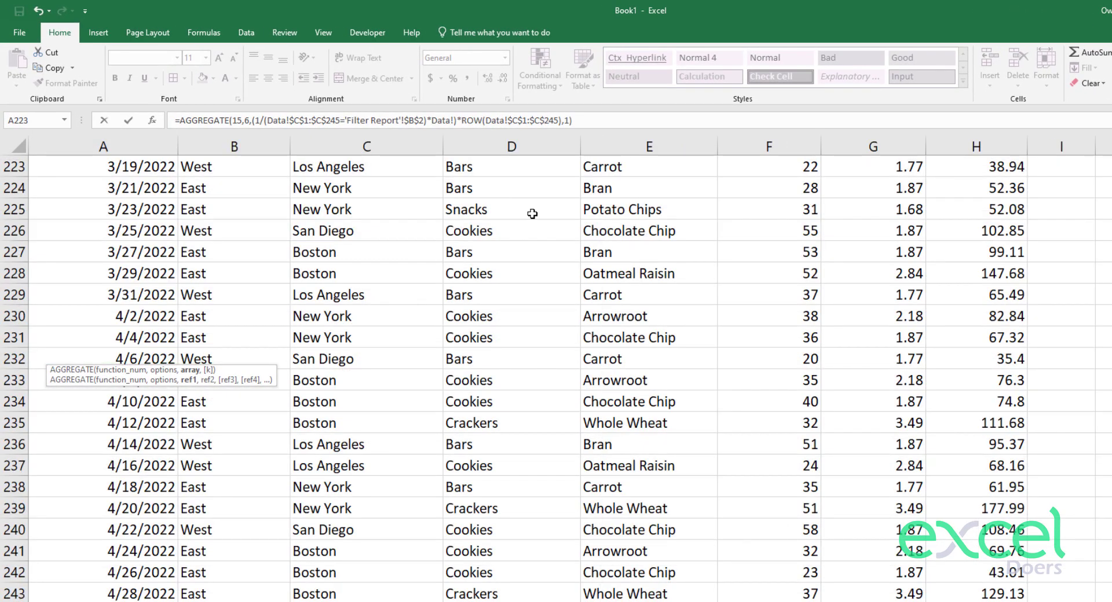
Insert the absolute range Data!$D$1:$D$245 after the city criterion in the A6 AGGREGATE formula, followed by a multiplication sign.
click(533, 213)
key(ctrl+Up)
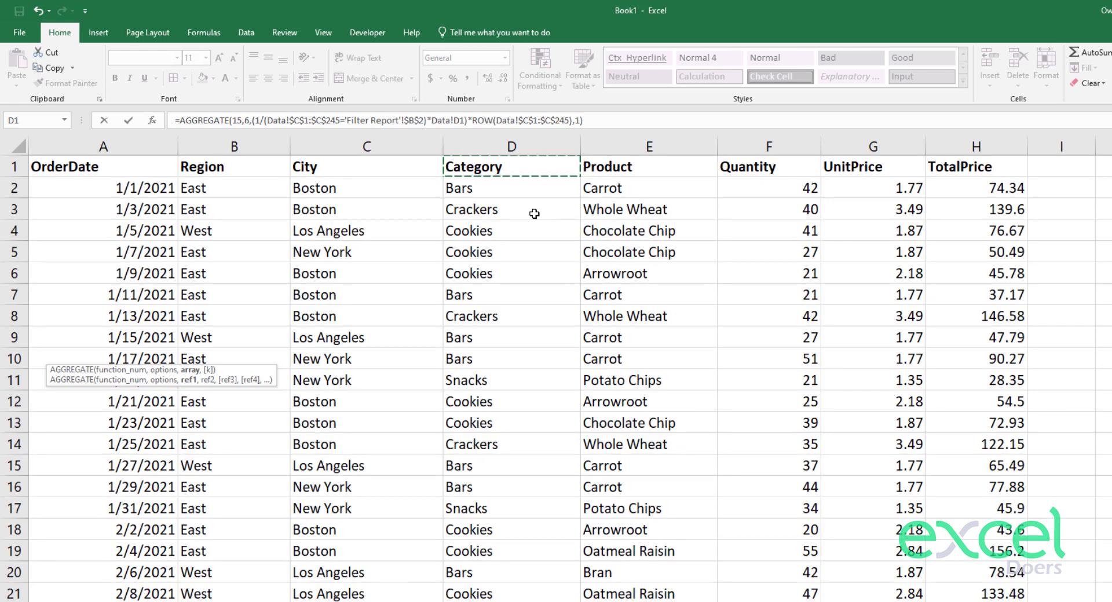
key(ctrl+shift+Down)
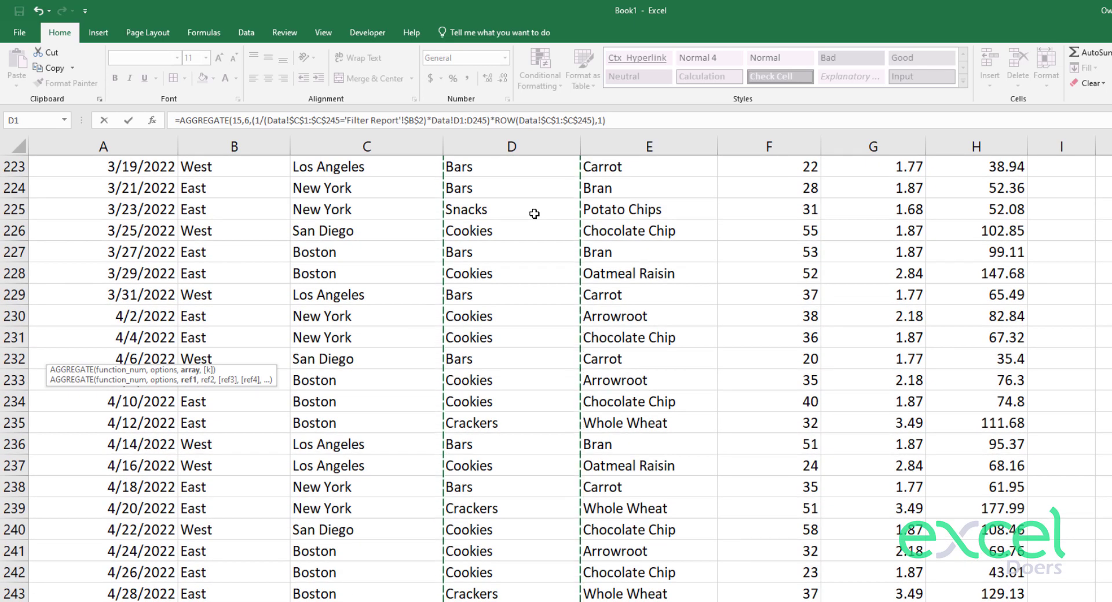
key(F4)
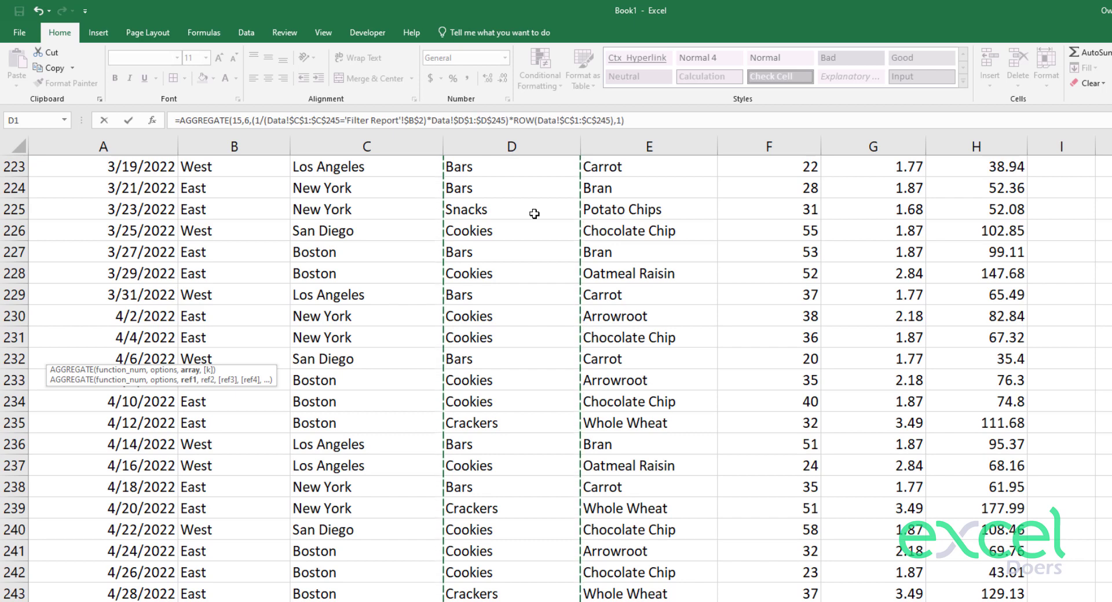
text(*)
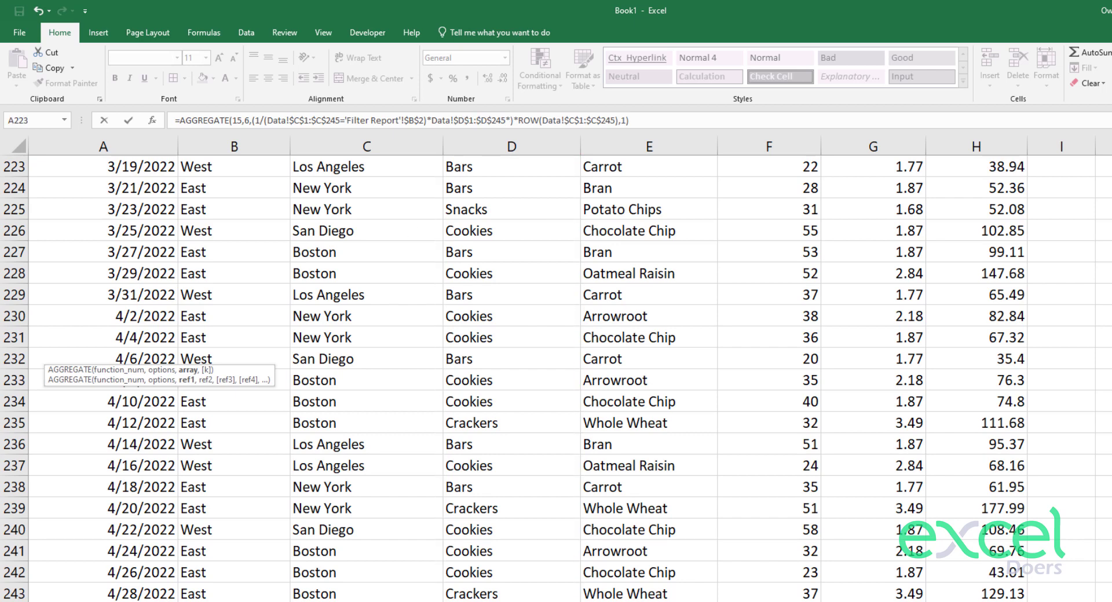
Complete the category term with the absolute reference 'Filter Report'!$C$2 and enclose the whole term in parentheses.
key(ctrl+Page_Up)
click(520, 221)
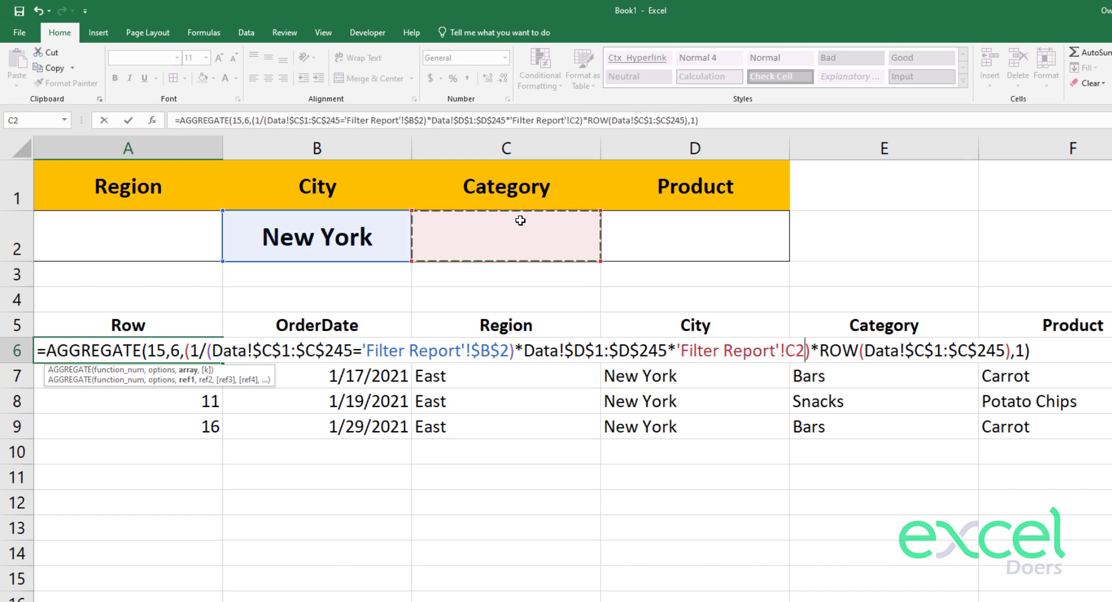
key(F4)
text())
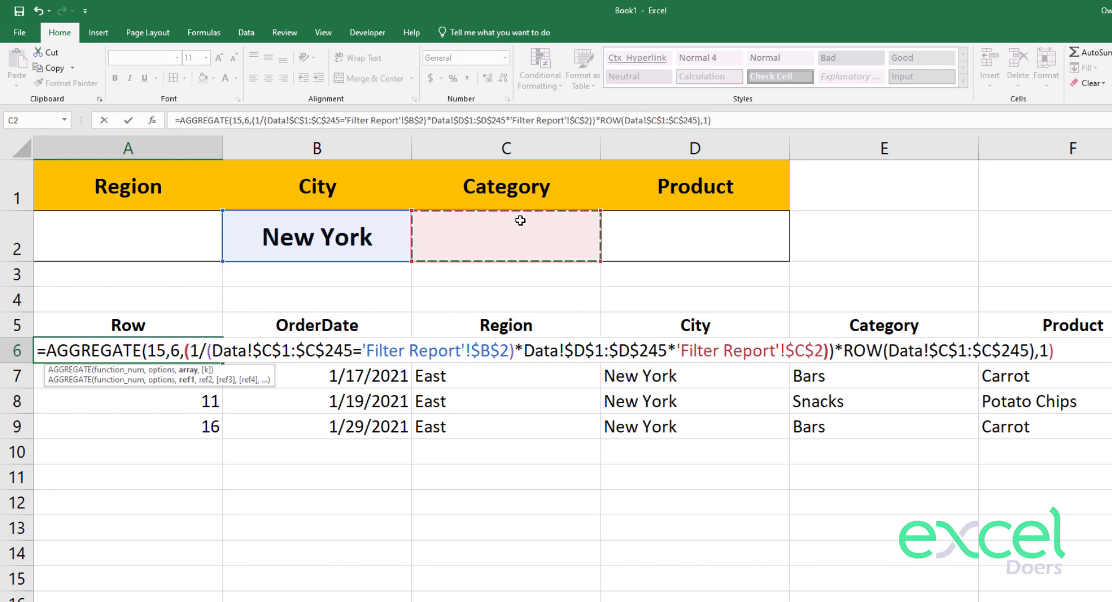
click(524, 350)
text(()
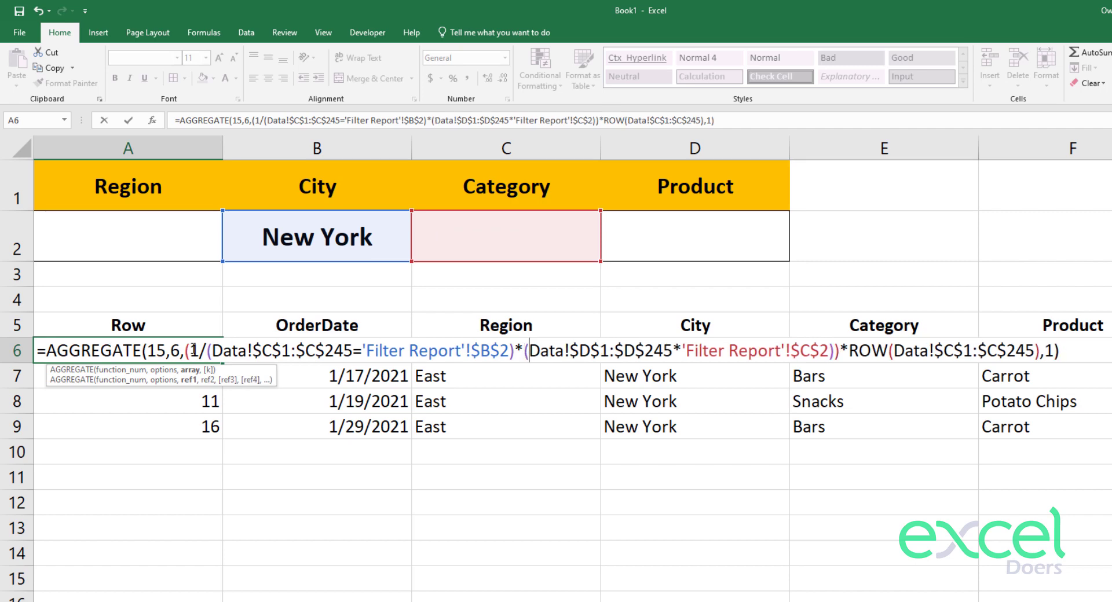
drag(214, 350, 401, 351)
drag(635, 355, 781, 350)
key(BackSpace)
key(BackSpace)
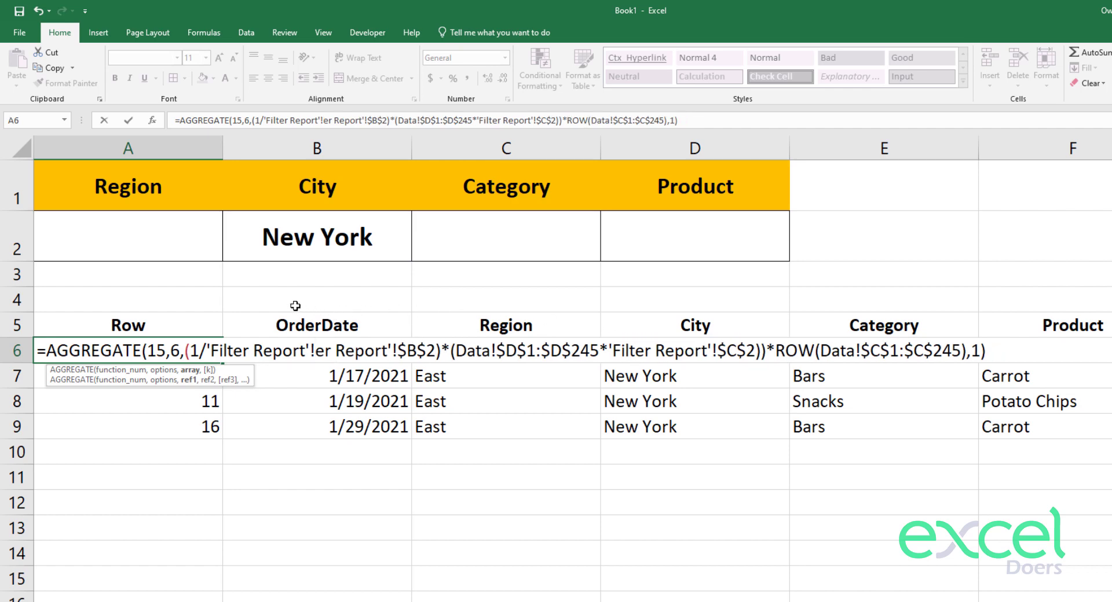
text(Filt)
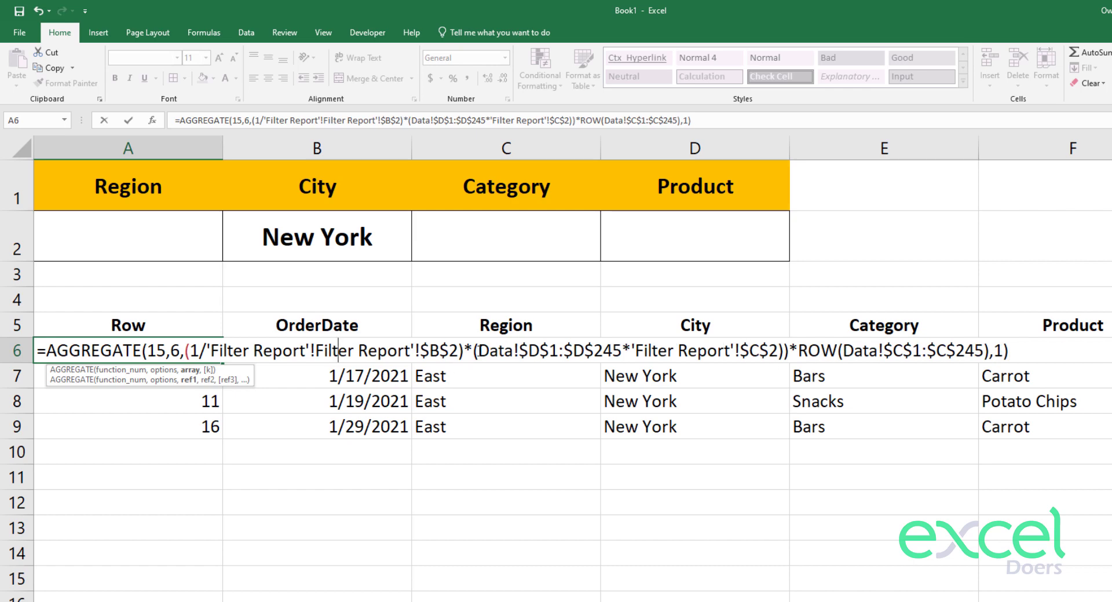
Copy the category term, discard the damaged edit of A6, and paste the term after the city criterion in the restored formula.
drag(464, 351, 783, 351)
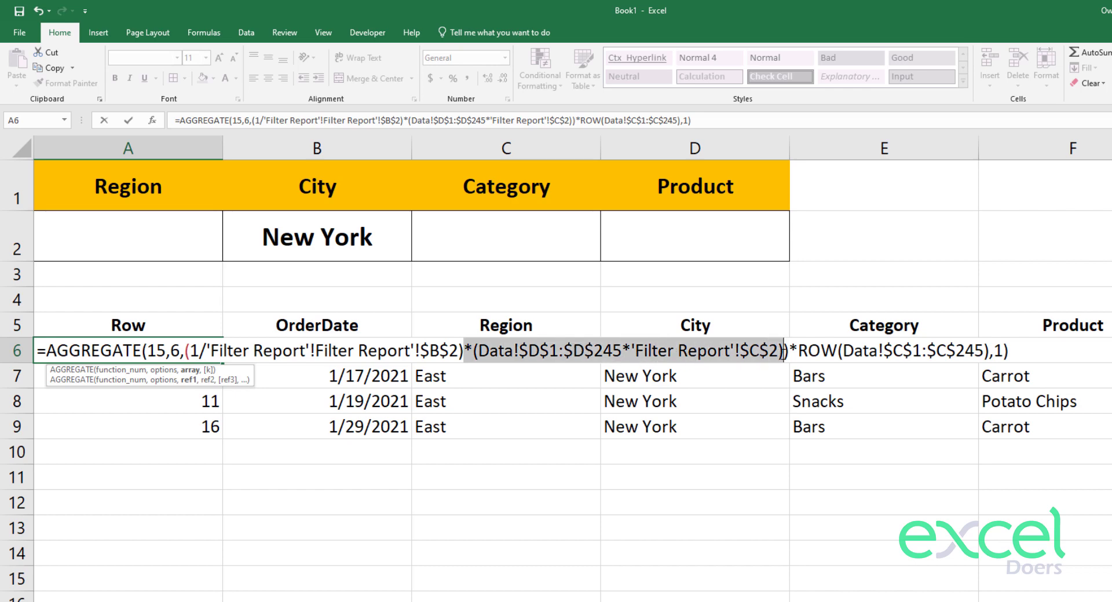
key(ctrl+c)
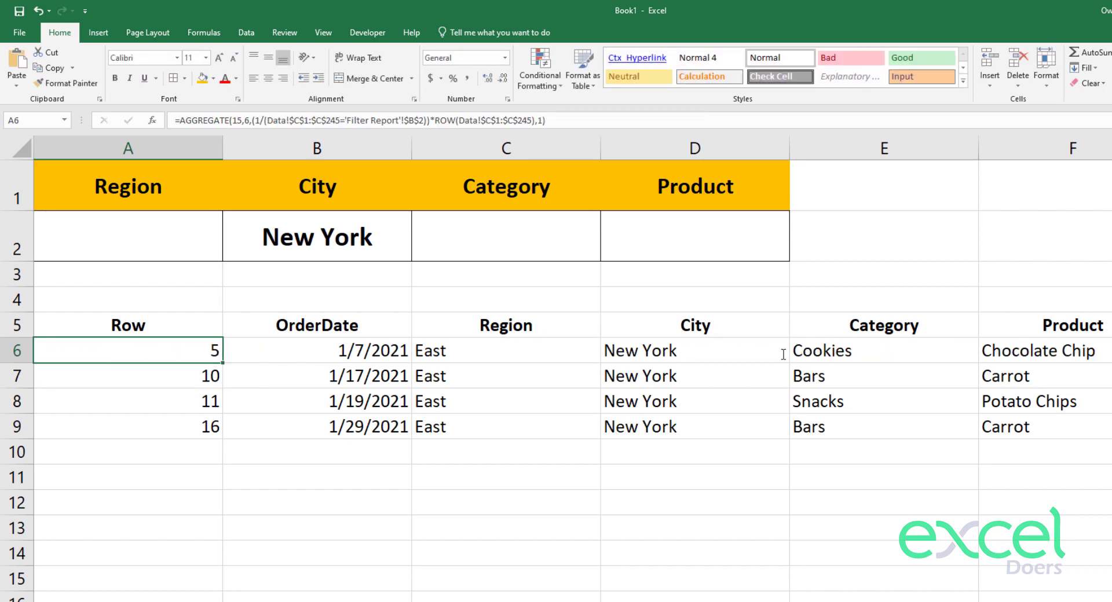
key(F2)
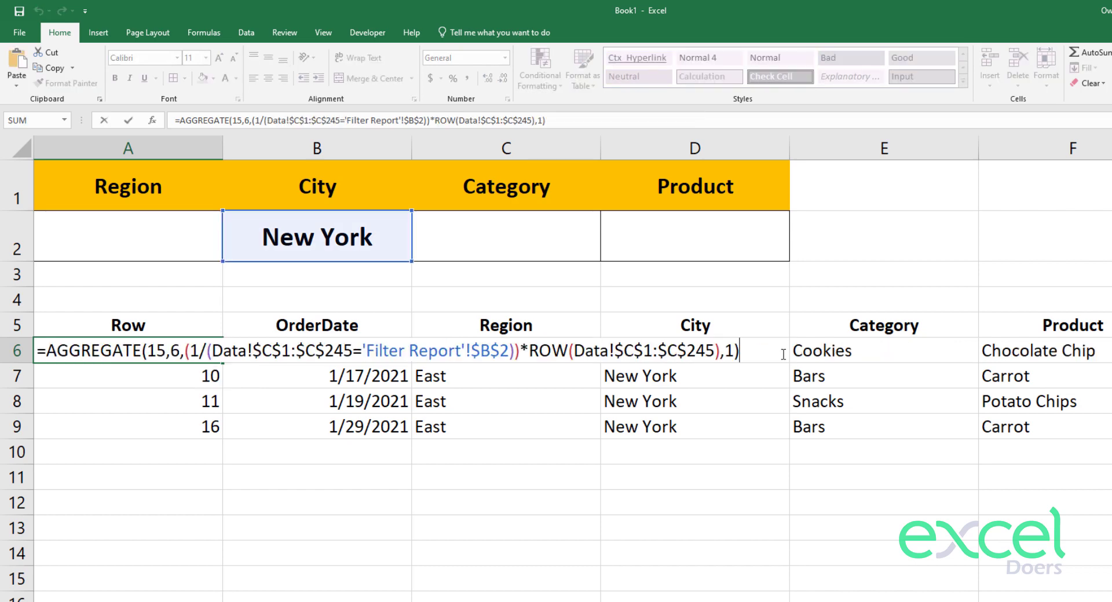
click(510, 351)
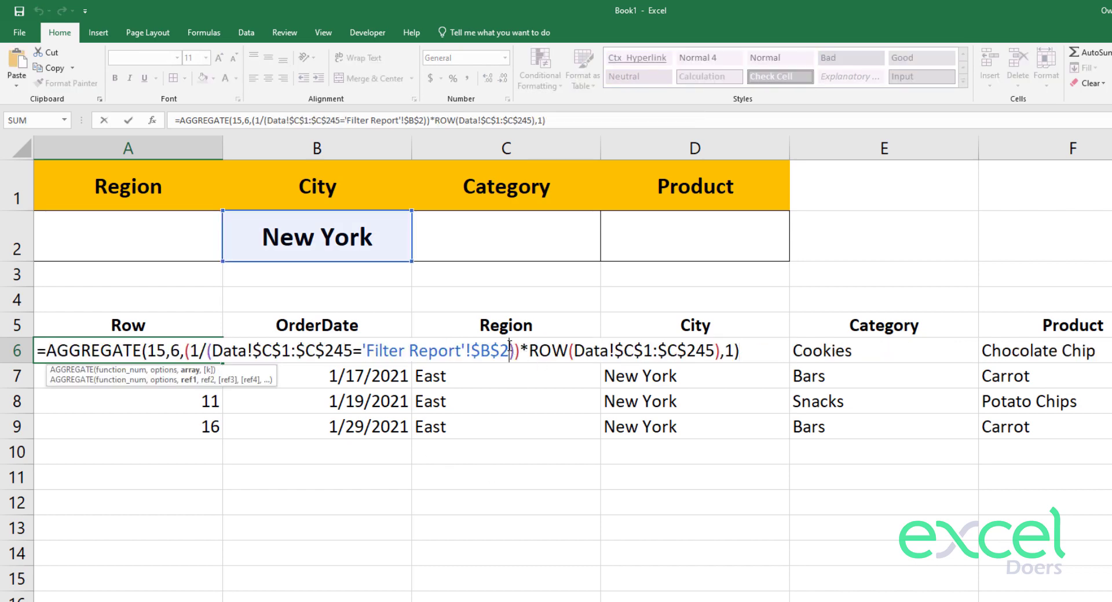
key(Right)
key(ctrl+v)
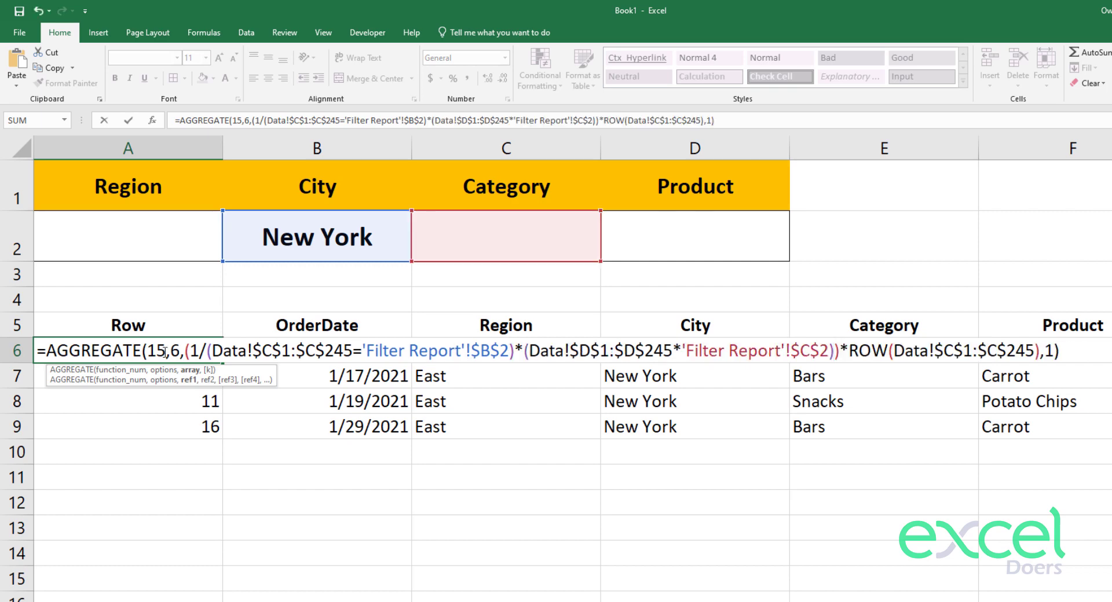
Wrap the city and category criteria after 1/ in one additional pair of parentheses and enter the A6 formula.
click(188, 351)
drag(208, 351, 834, 359)
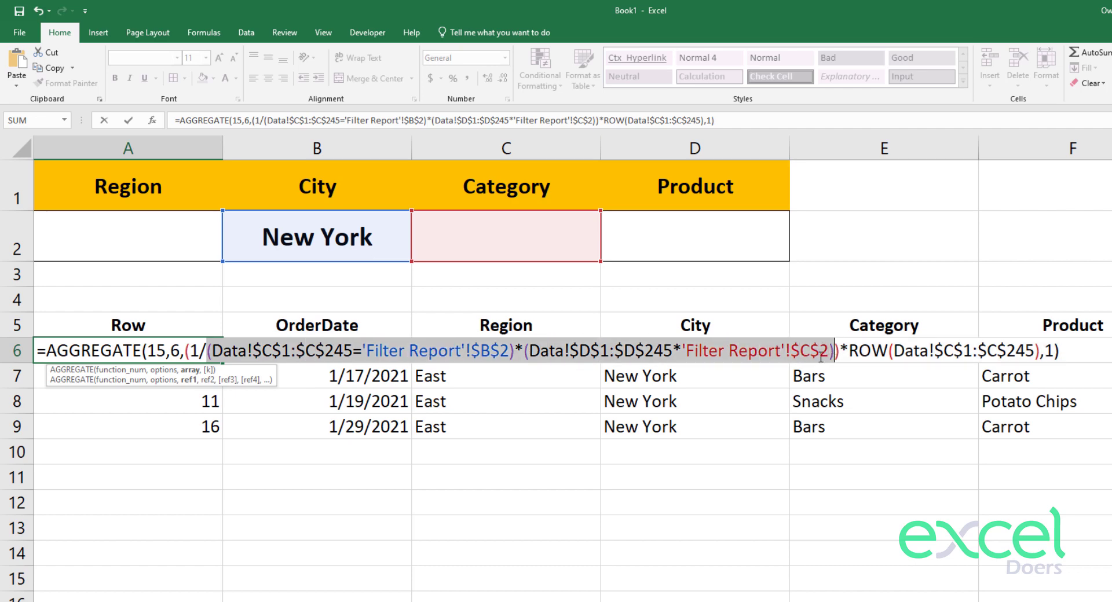
click(204, 352)
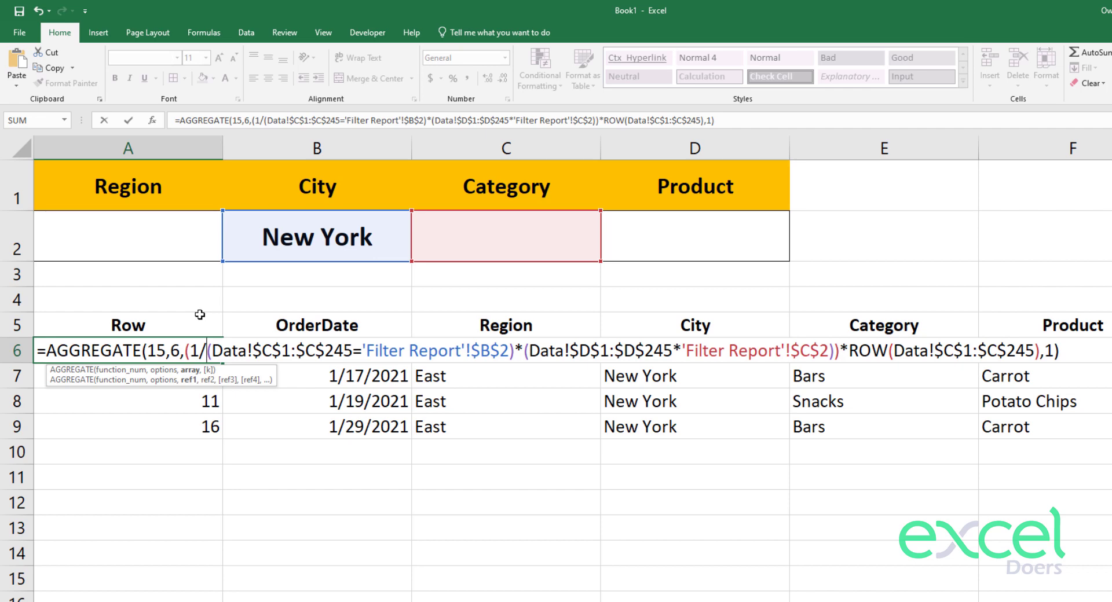
text(()
click(839, 351)
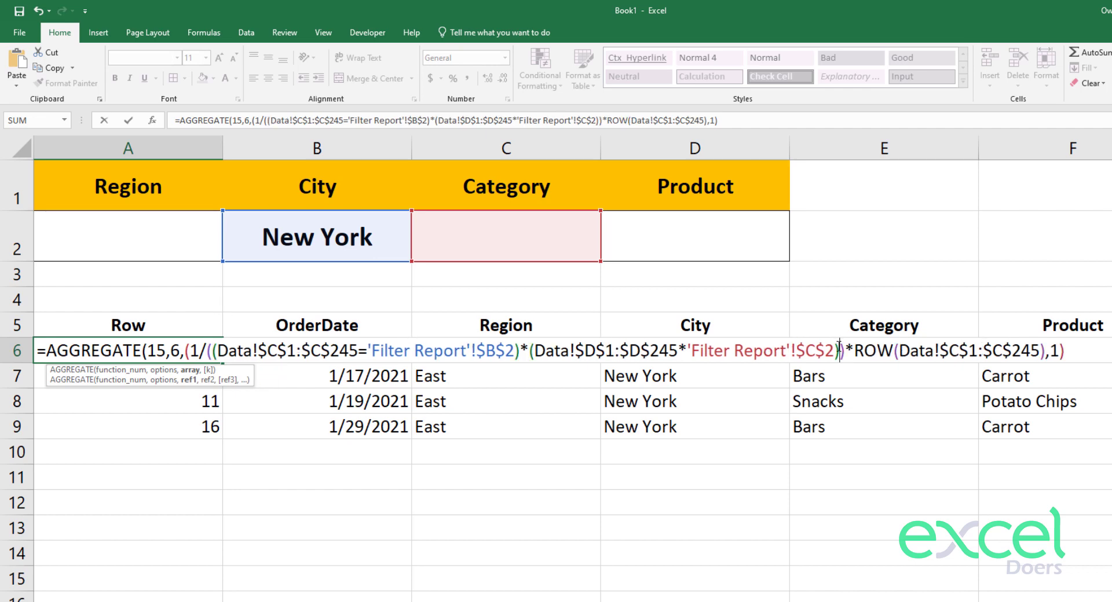
text())
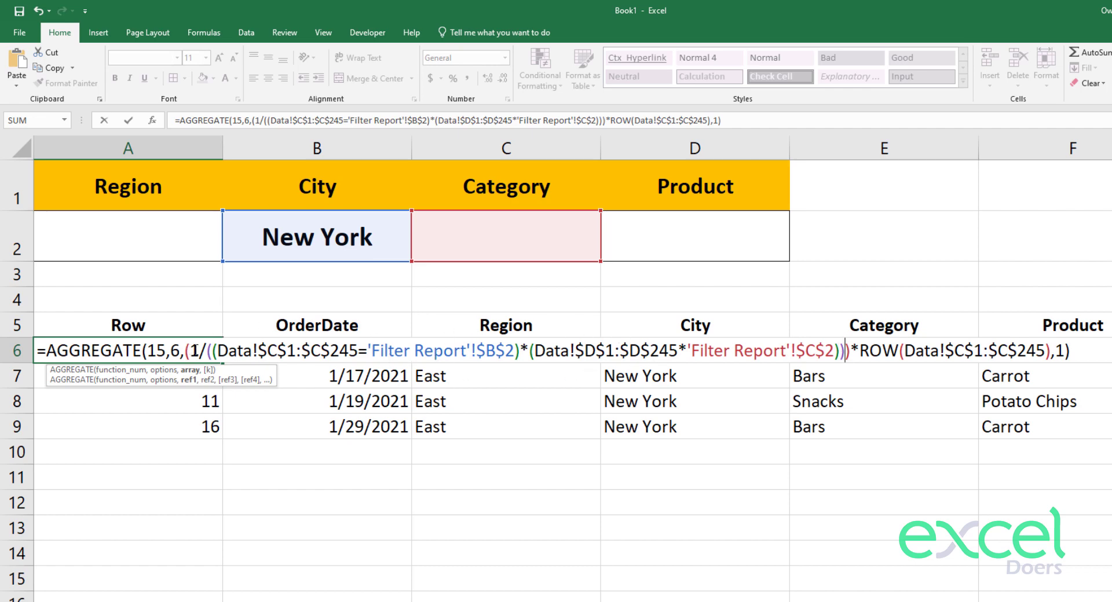
text(\)
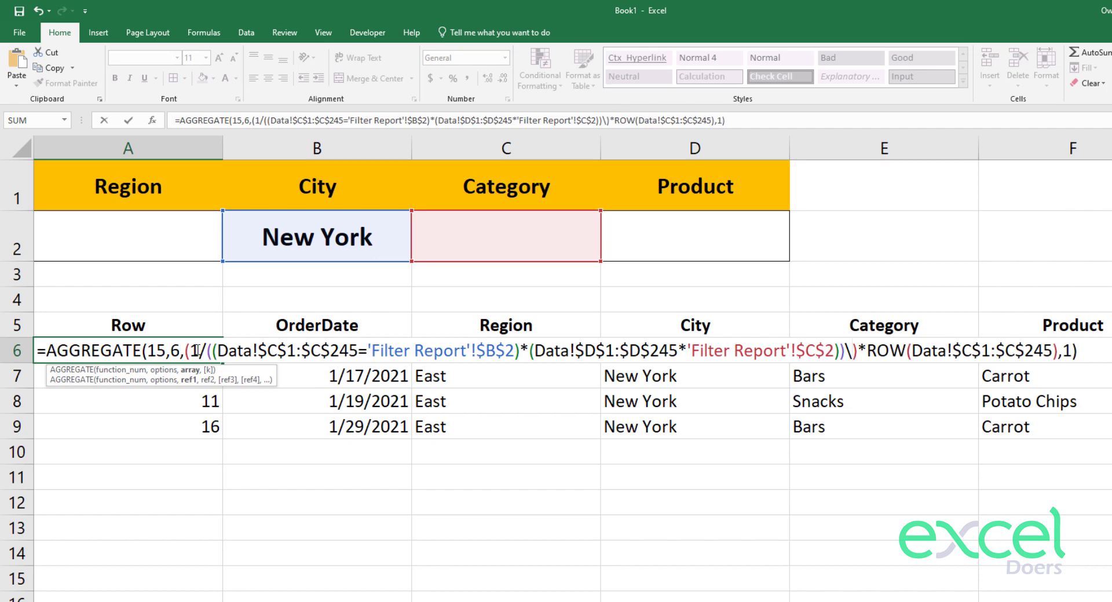
key(Return)
key(Return)
text())
key(Return)
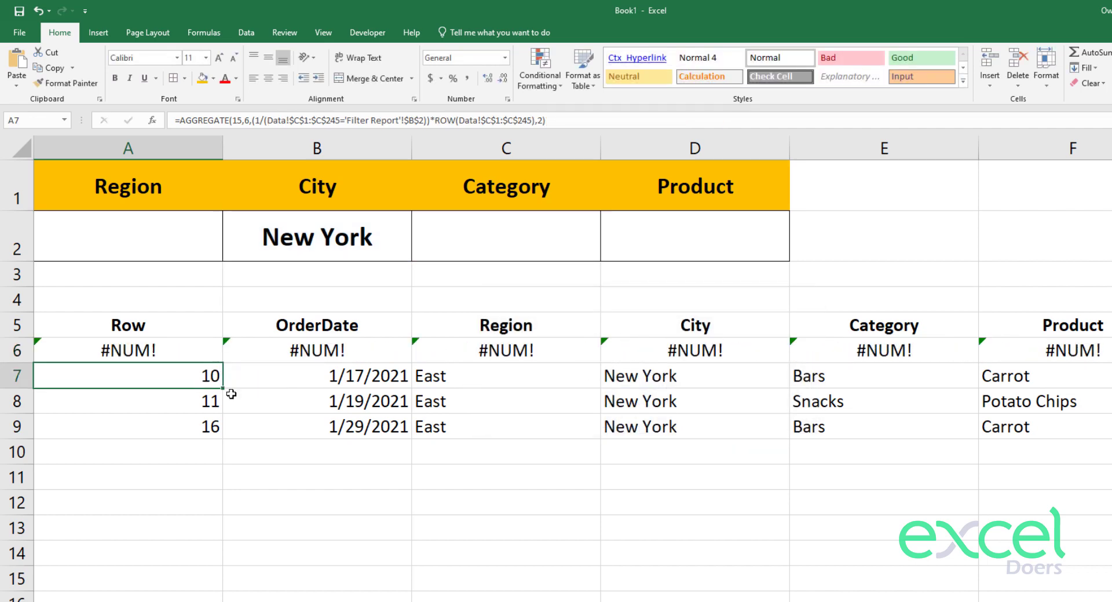
Test the A6 formula by setting the Category filter in C2 to Crackers, Bars, Cookies and finally Snacks.
click(150, 353)
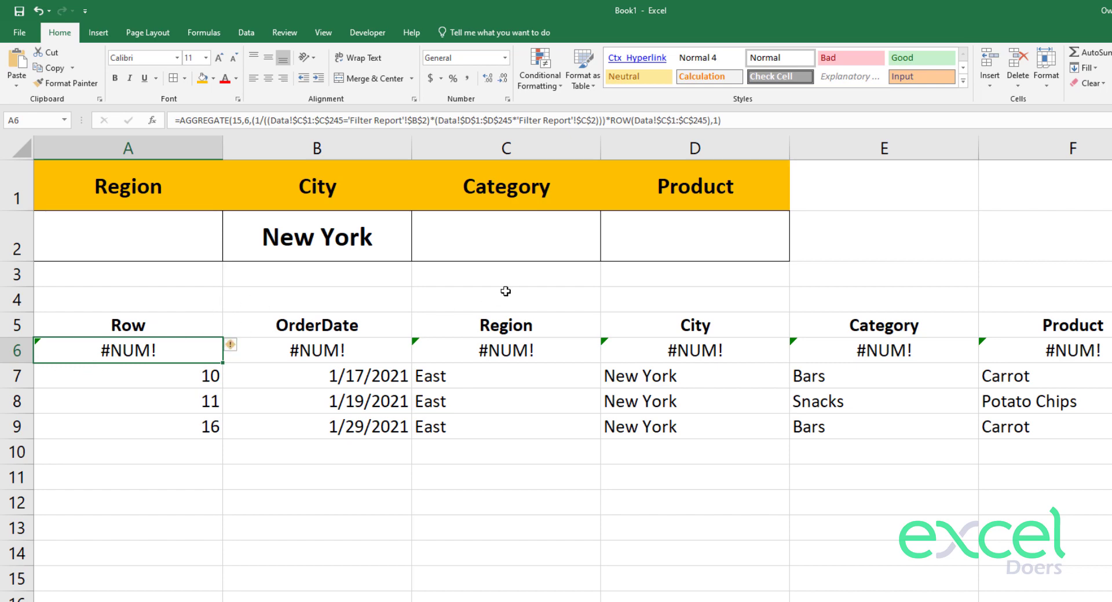
click(559, 241)
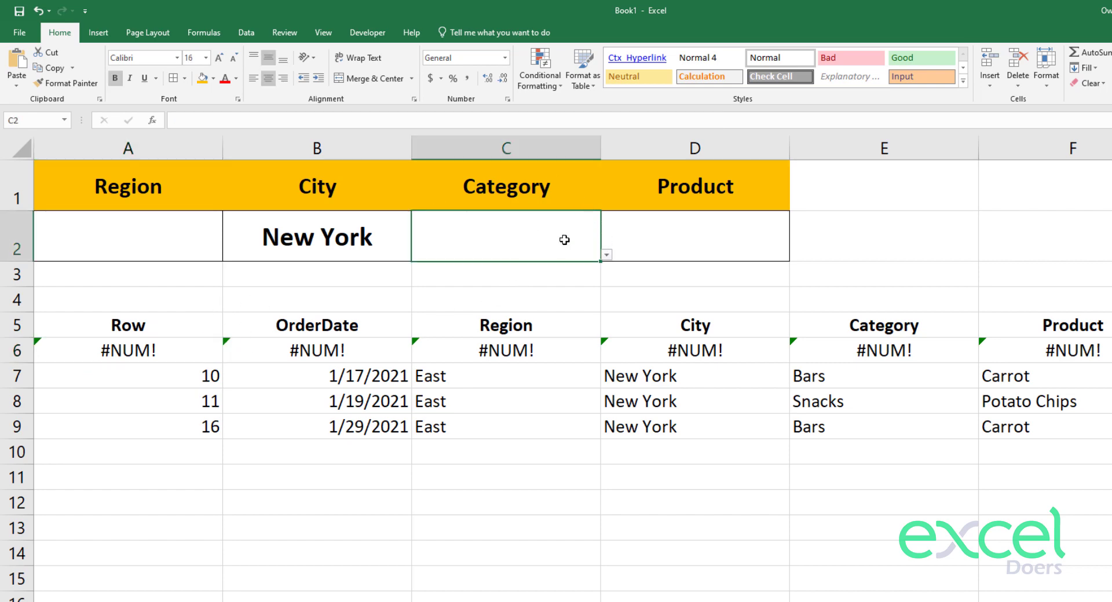
click(605, 255)
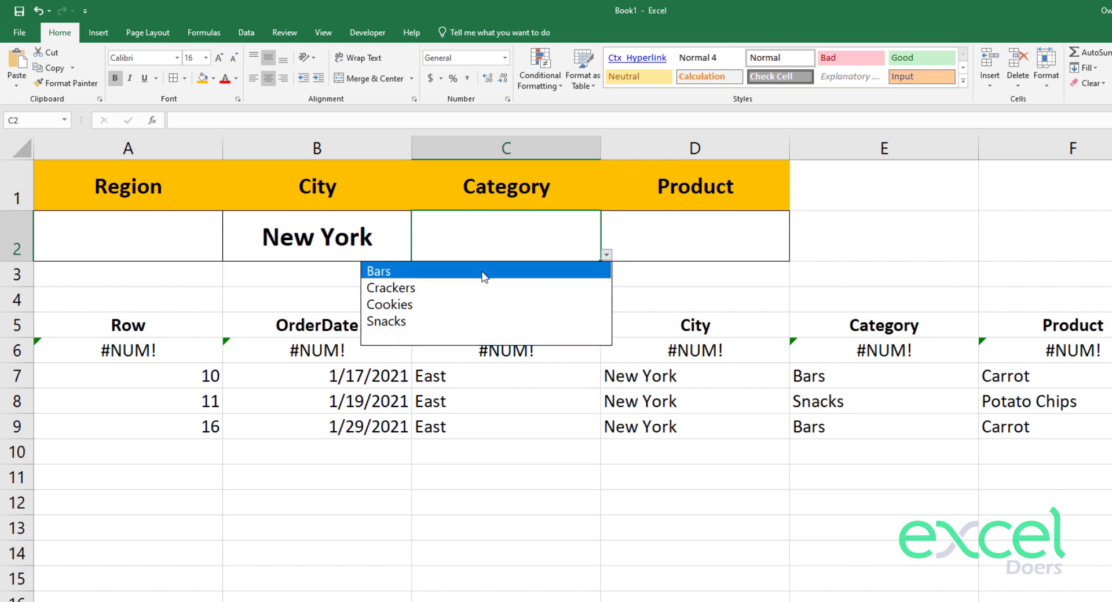
click(455, 288)
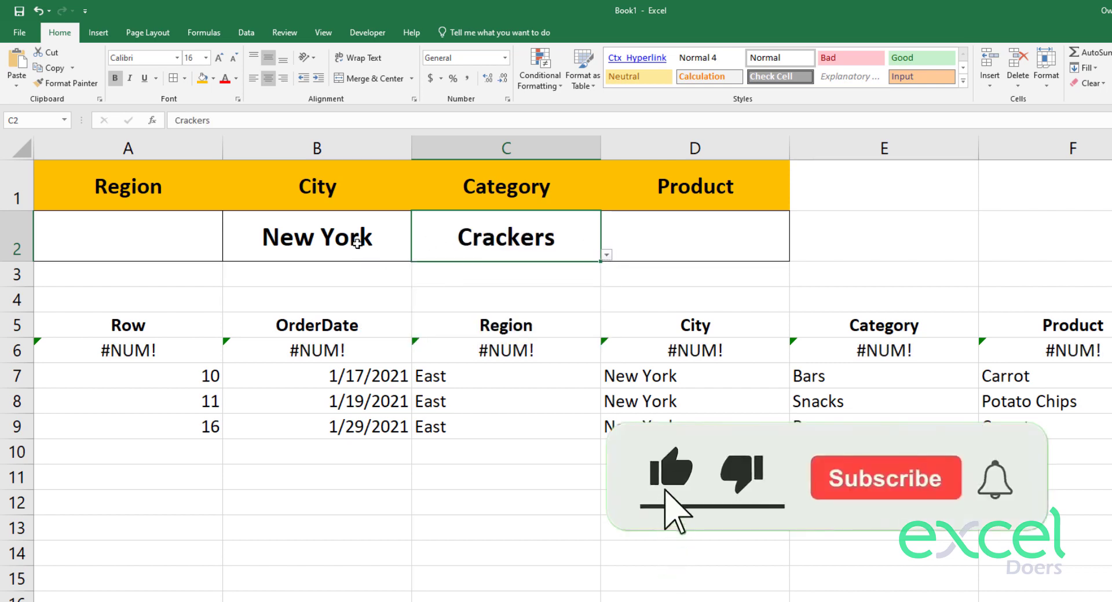
click(605, 255)
click(590, 271)
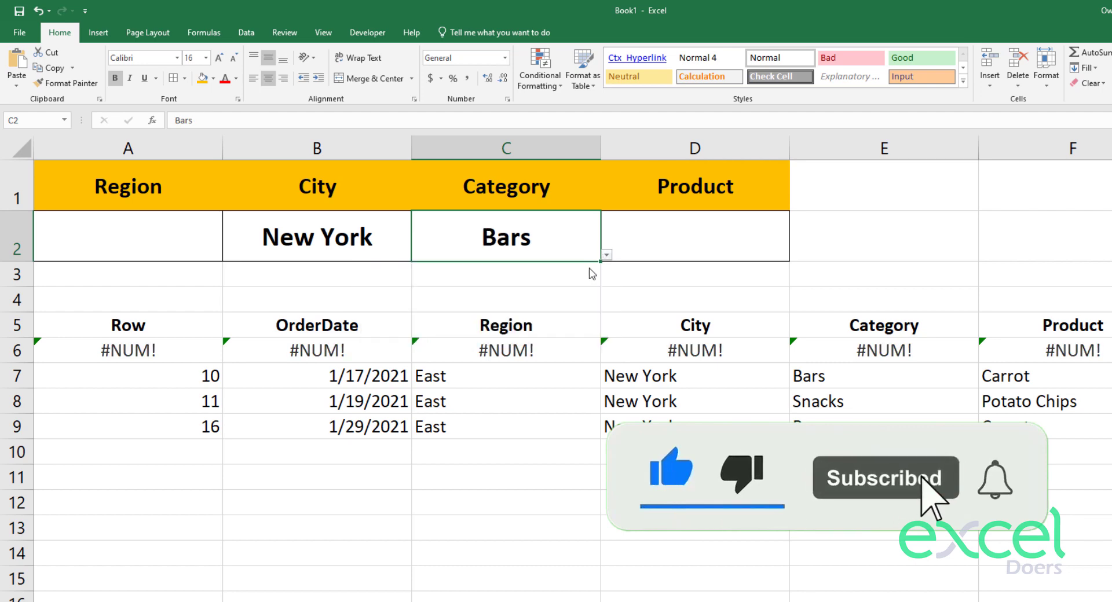
click(607, 255)
click(497, 306)
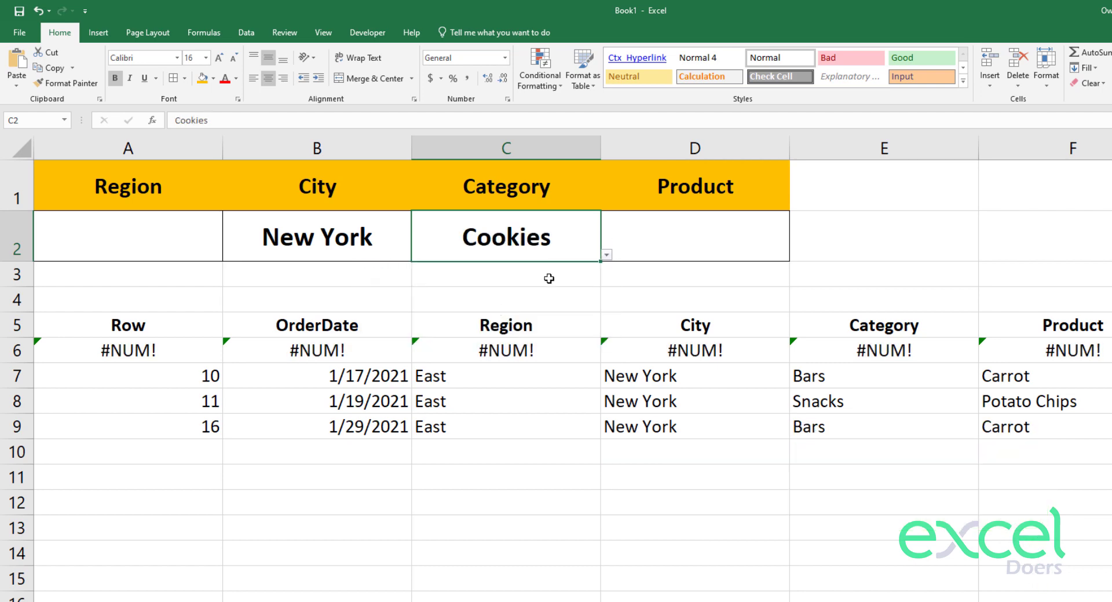
click(608, 256)
click(488, 322)
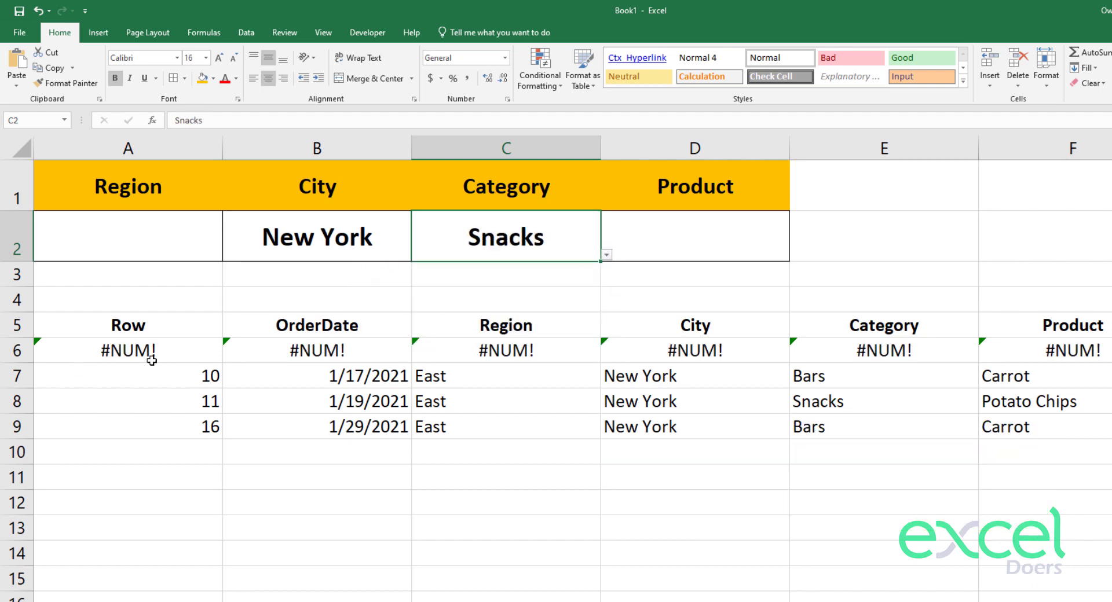
Correct the A6 formula by replacing the multiplication sign between Data!$D$1:$D$245 and 'Filter Report'!$C$2 with an equals sign.
double_click(183, 352)
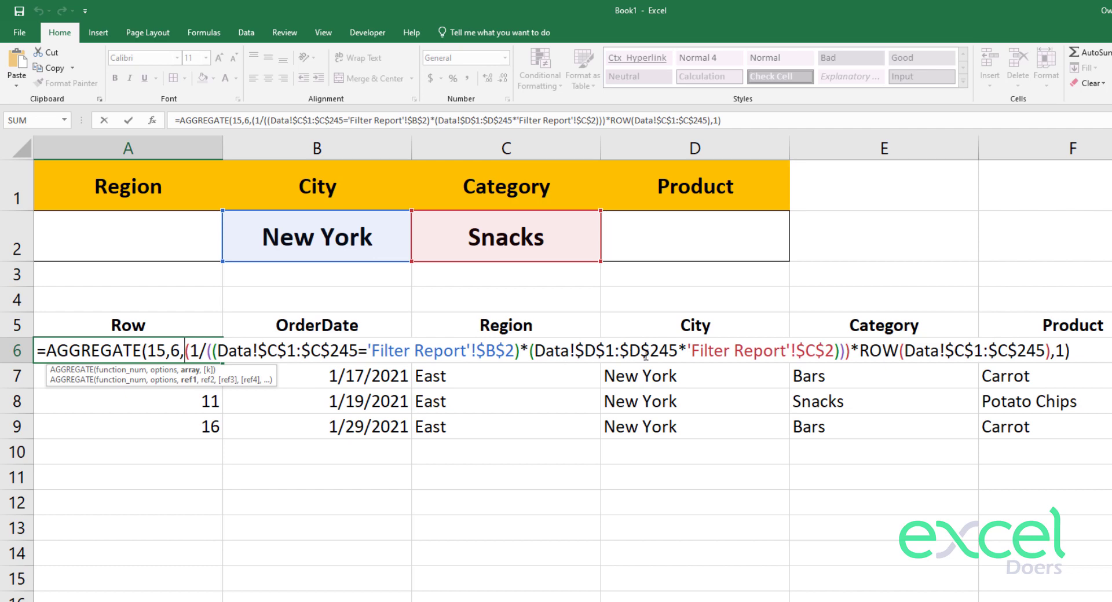
key(Right)
key(Right)
key(Right)
key(Right)
key(Right)
key(Right)
key(Right)
key(Right)
key(Right)
key(Right)
key(Right)
drag(215, 354, 531, 354)
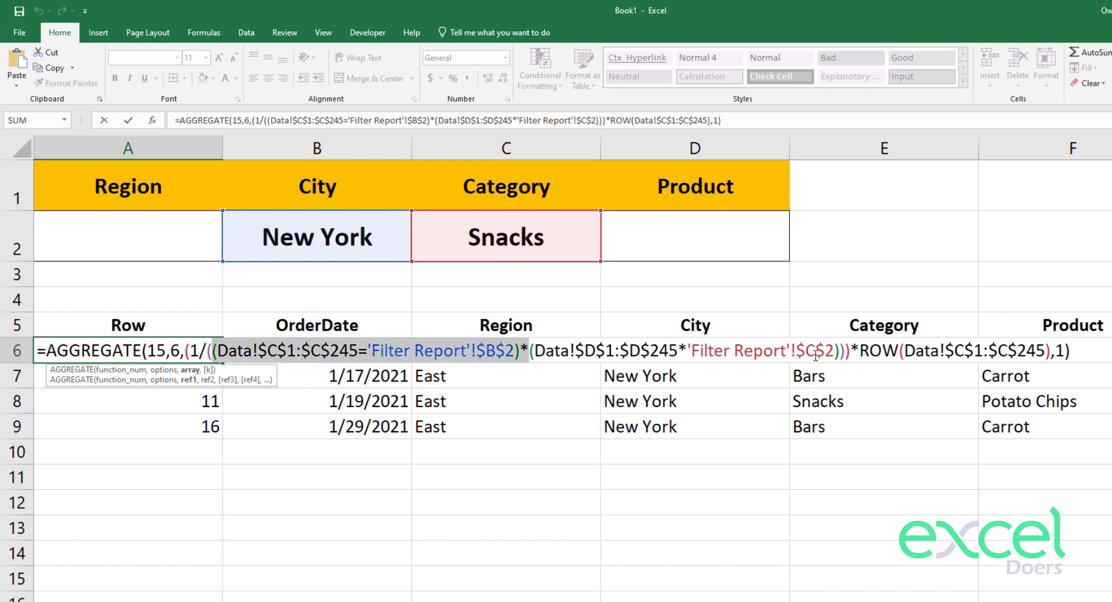
click(839, 348)
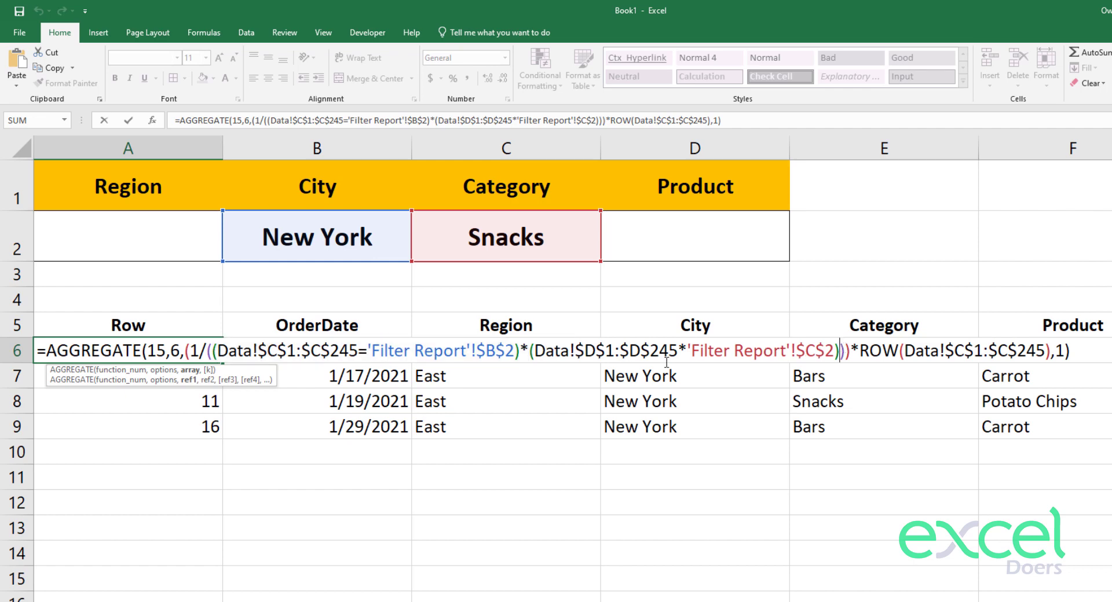
click(688, 351)
key(BackSpace)
text(=)
key(Return)
click(190, 350)
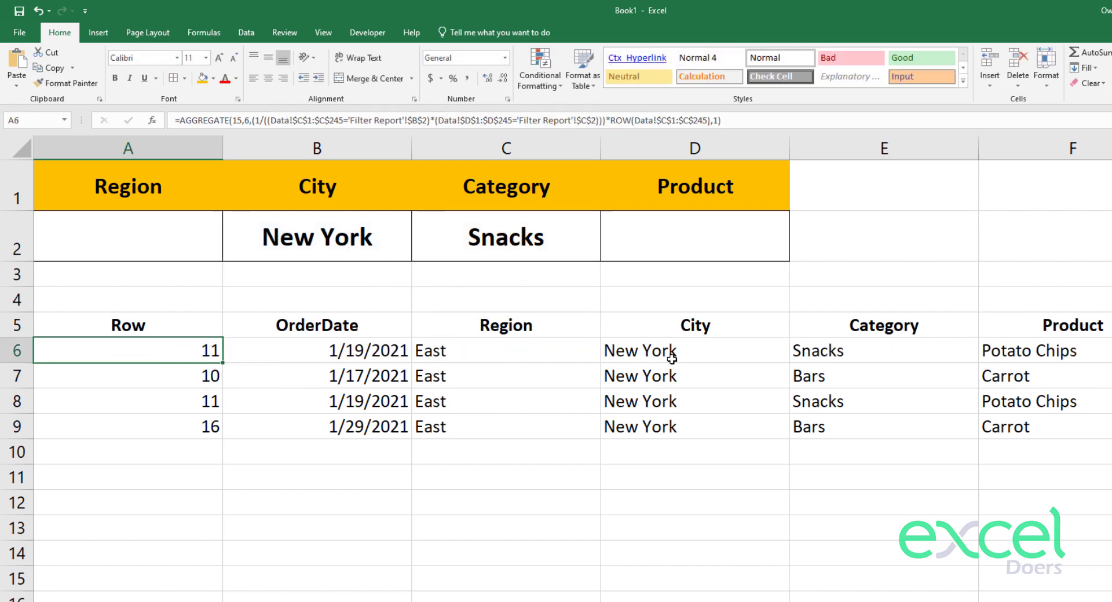
Set the Category filter in C2 to Bars and check the category and city returned in row 6.
click(801, 367)
click(804, 342)
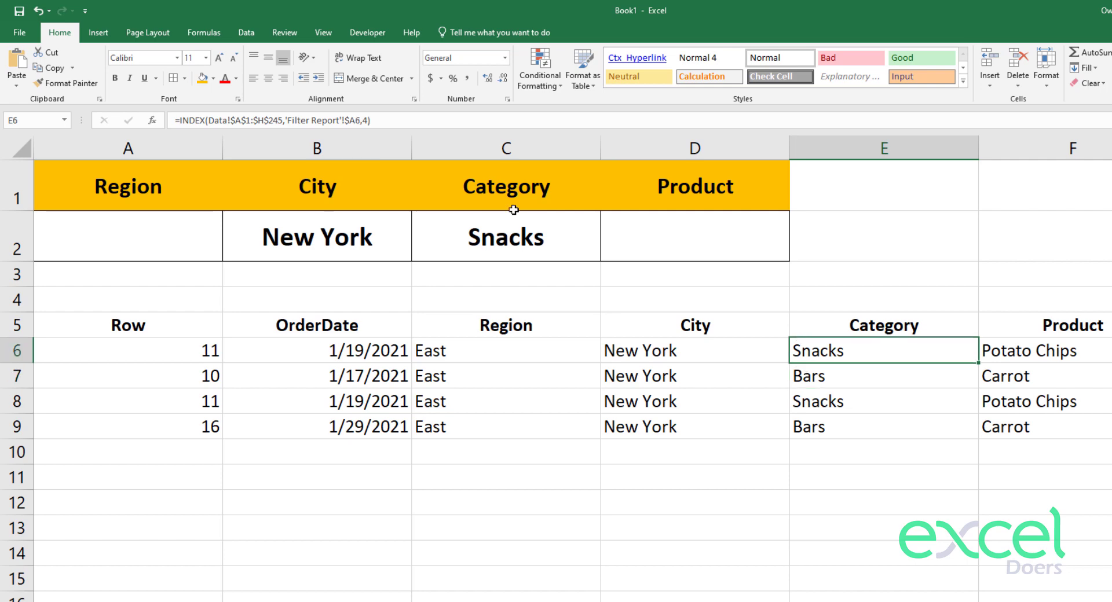
click(575, 247)
click(606, 256)
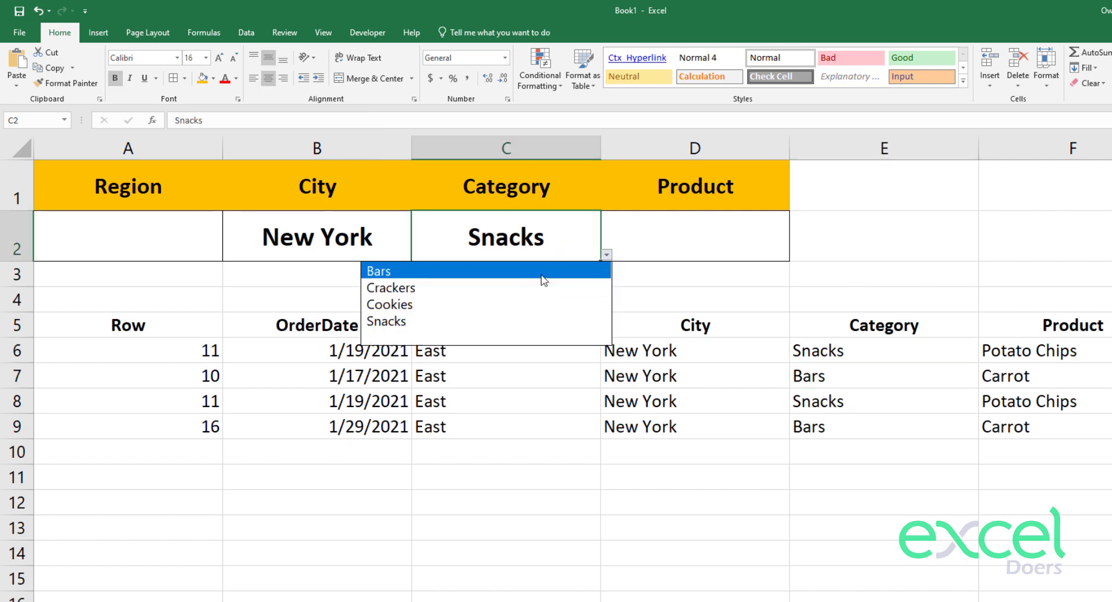
click(536, 271)
click(797, 351)
click(708, 350)
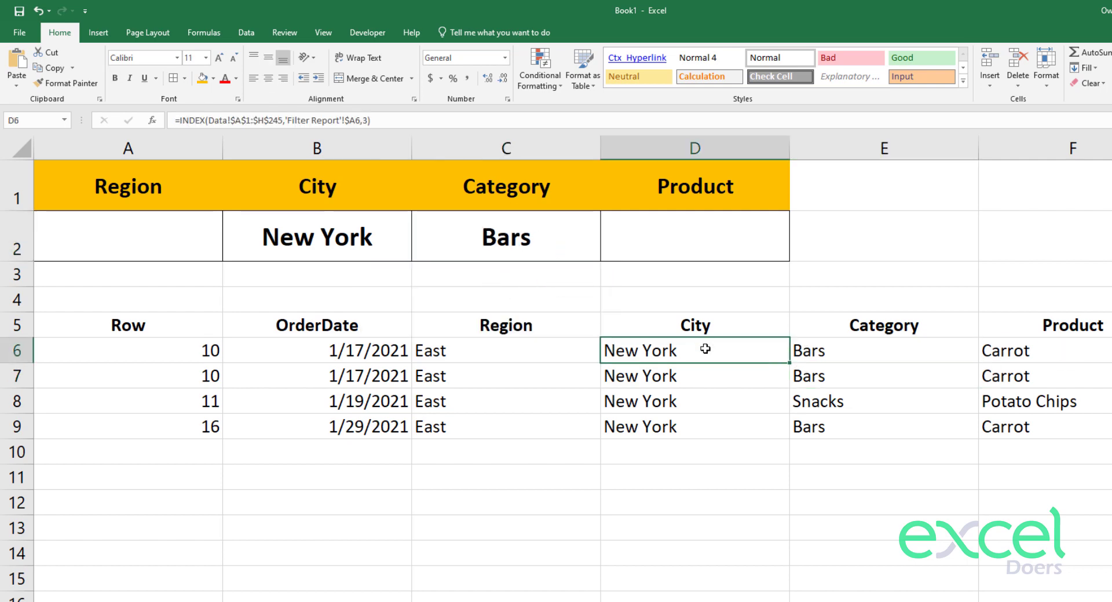
Test the A6 formula by setting the Category filter in C2 to Cookies and then Snacks.
click(585, 251)
click(606, 255)
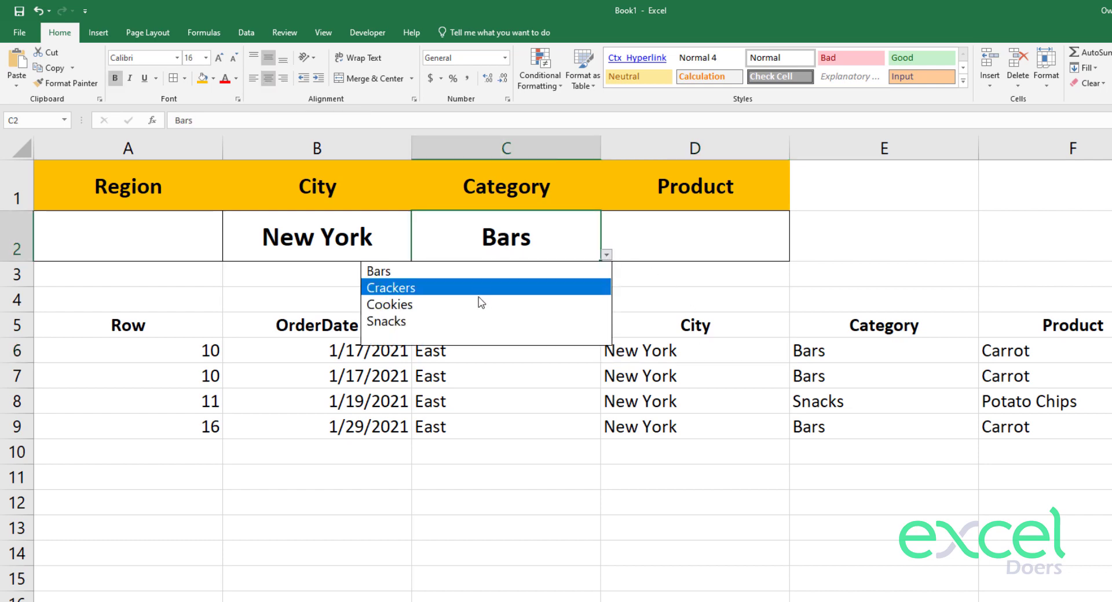
click(478, 303)
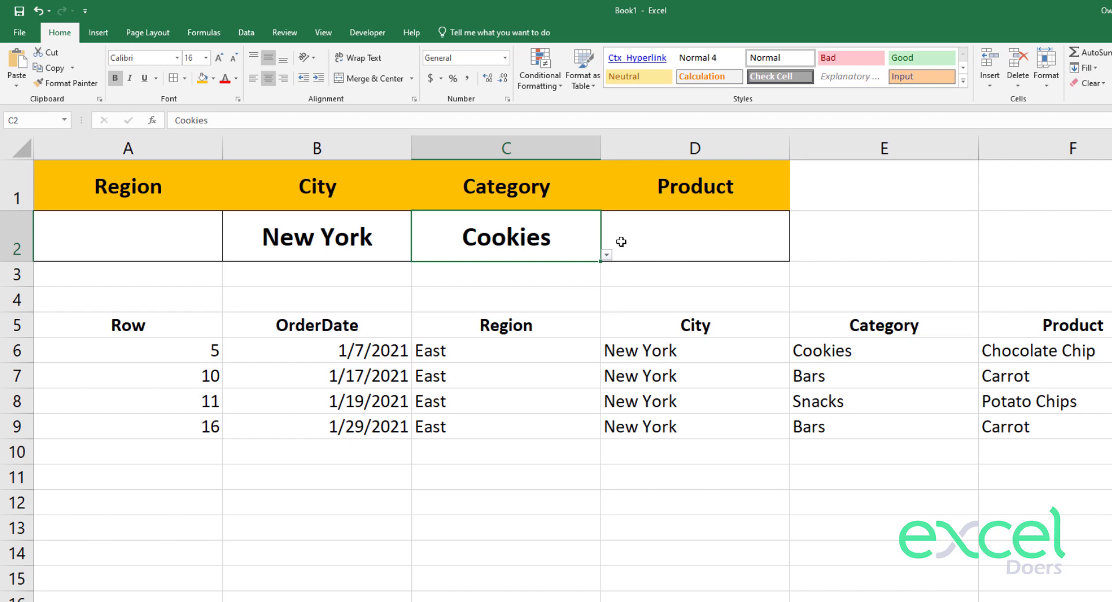
click(606, 255)
click(447, 322)
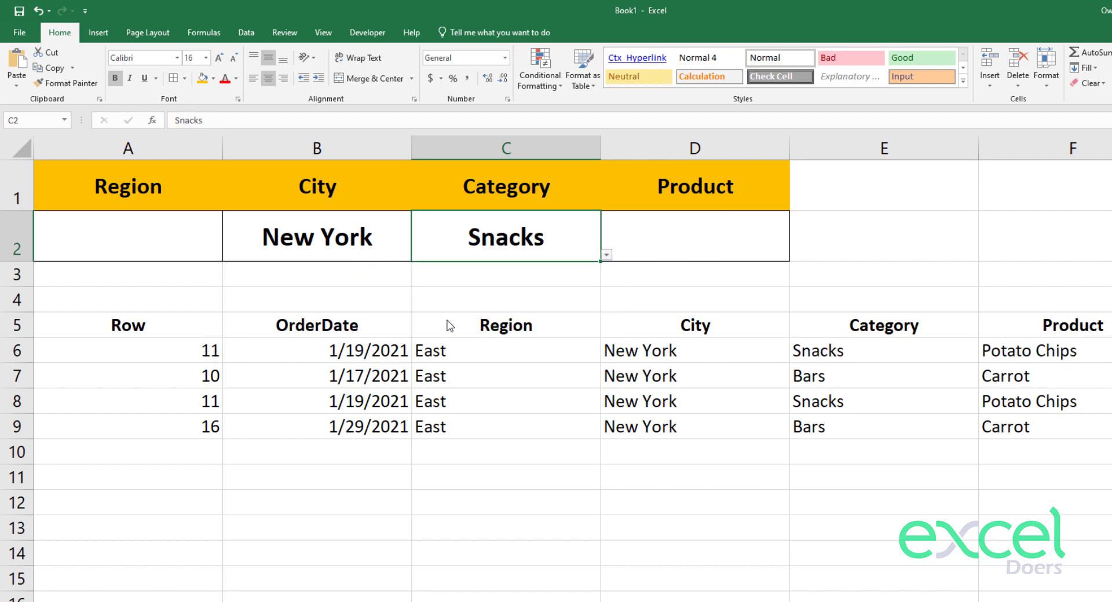
Copy the AGGREGATE formula from A6 into the Row cells down to A9.
click(122, 354)
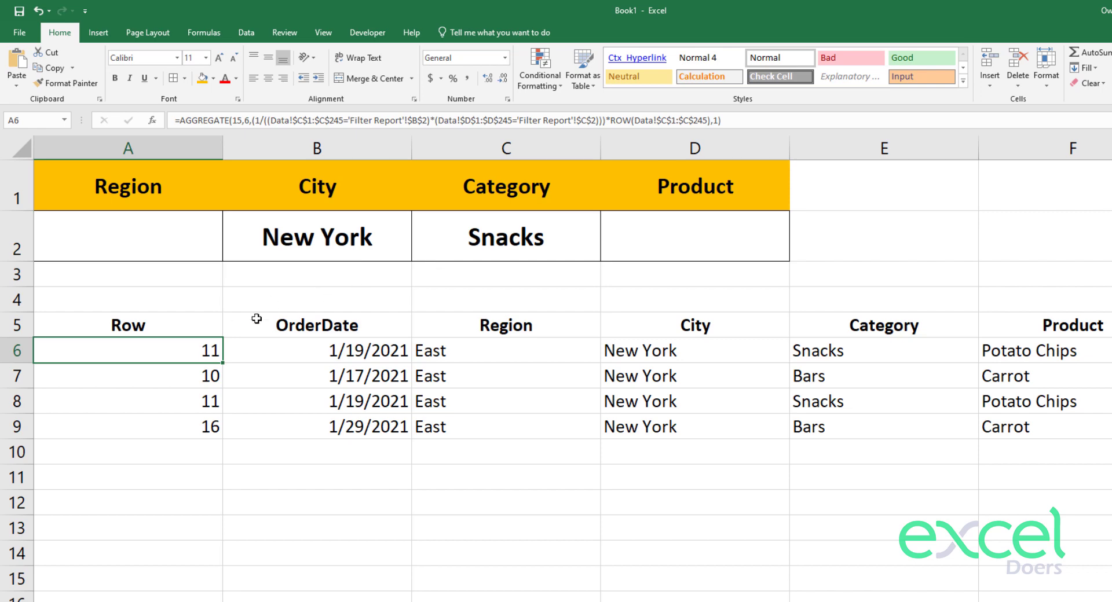
double_click(207, 350)
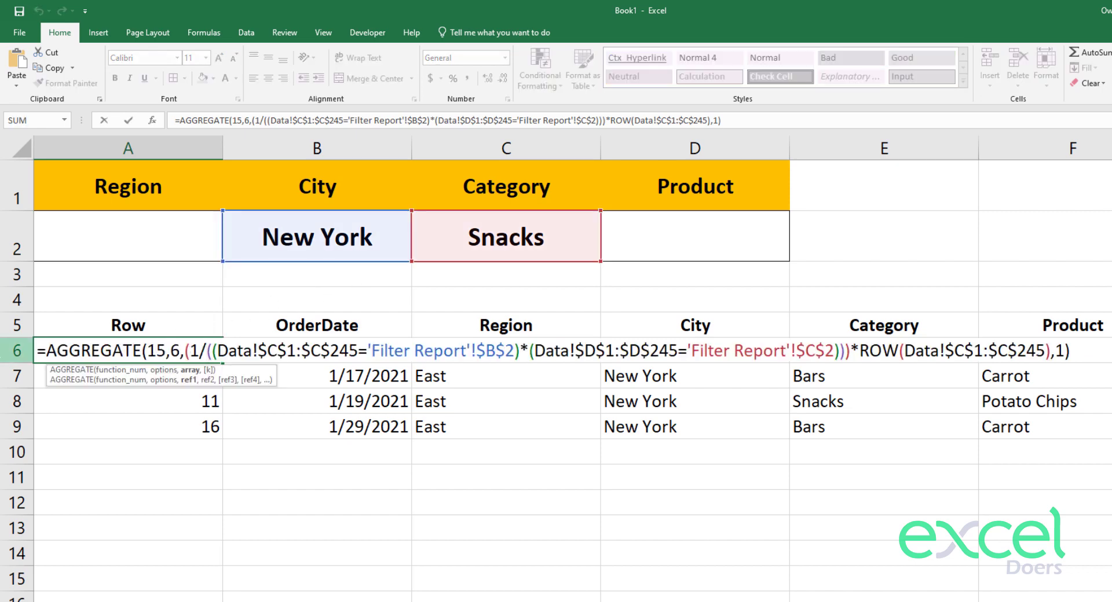
key(Return)
key(Up)
key(ctrl+c)
drag(128, 376, 128, 427)
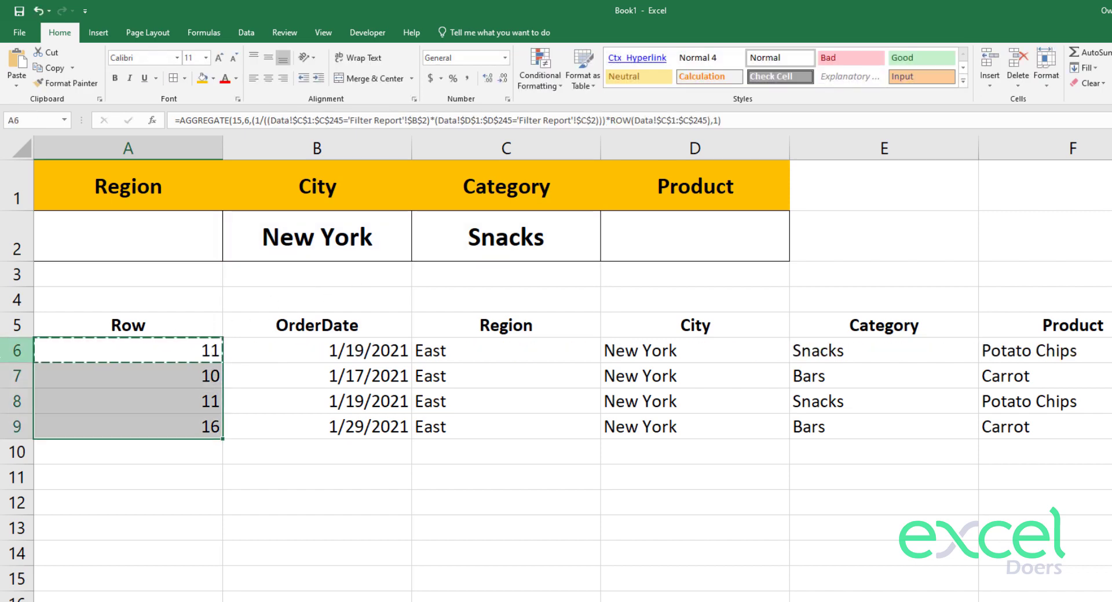
key(ctrl+v)
Change the last argument (k) of the AGGREGATE formula in A7 to 2.
click(128, 376)
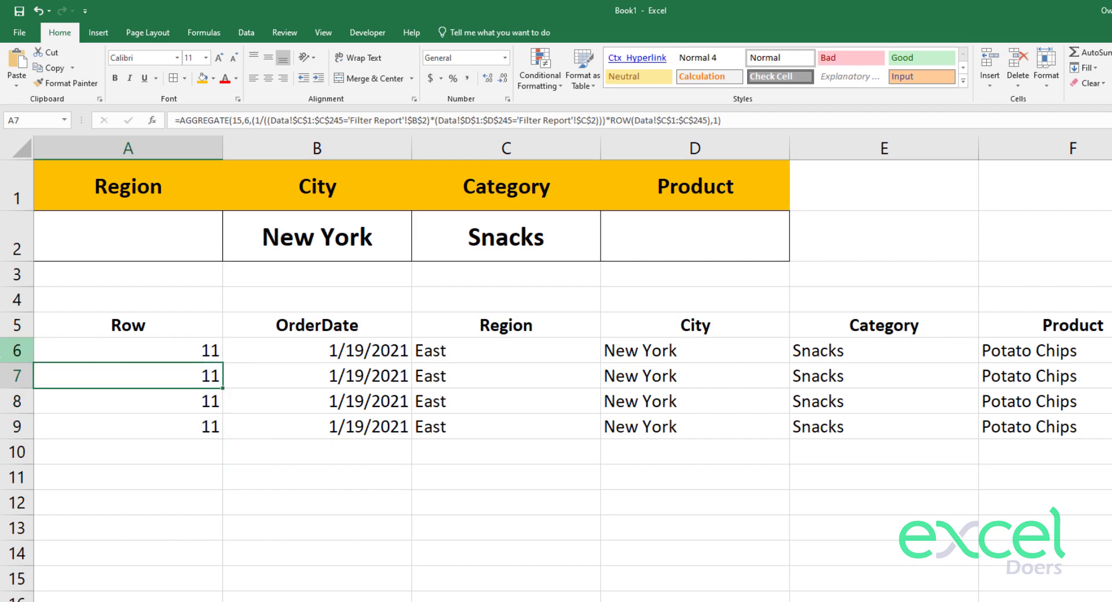
key(F2)
key(Left)
key(BackSpace)
text(2)
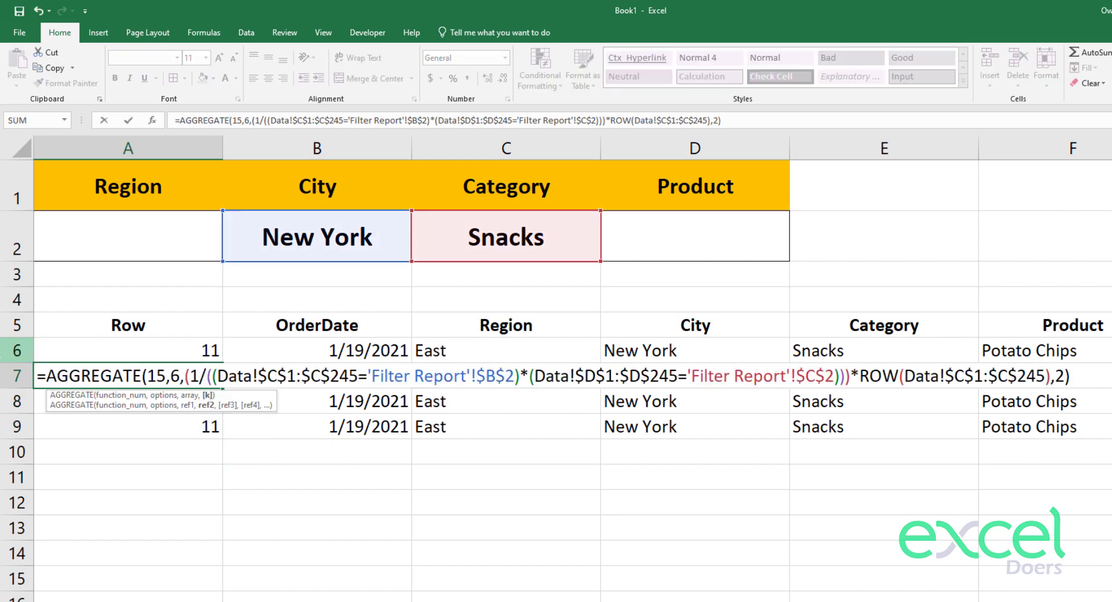
key(Return)
Change the last argument (k) of the AGGREGATE formulas to 3 in A8 and 4 in A9.
key(F2)
key(Left)
key(BackSpace)
text(3)
key(Return)
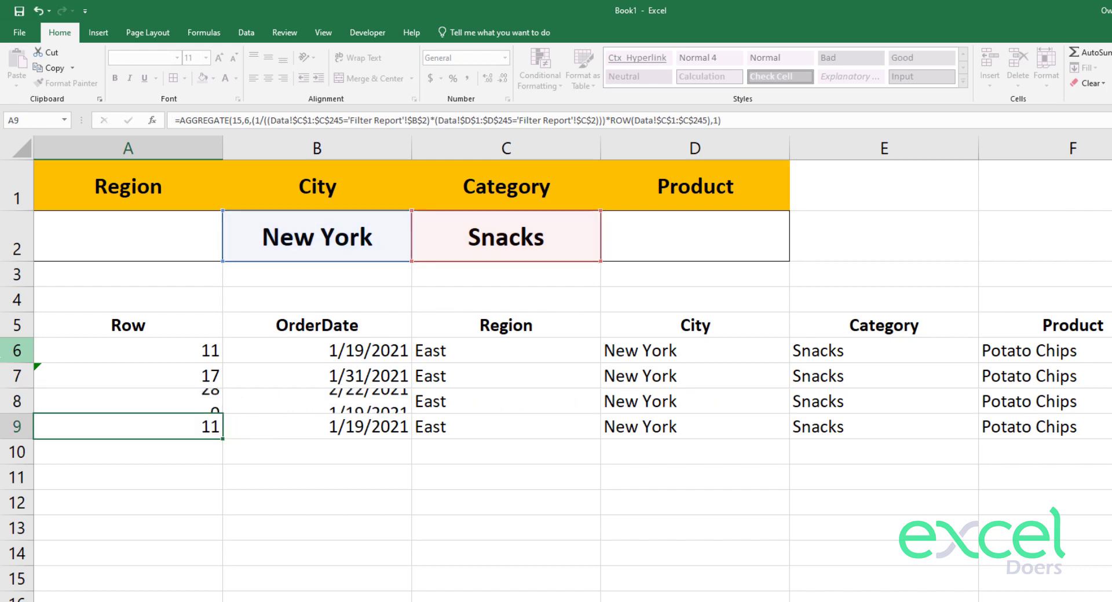
key(F2)
key(Left)
key(BackSpace)
text(4)
key(Return)
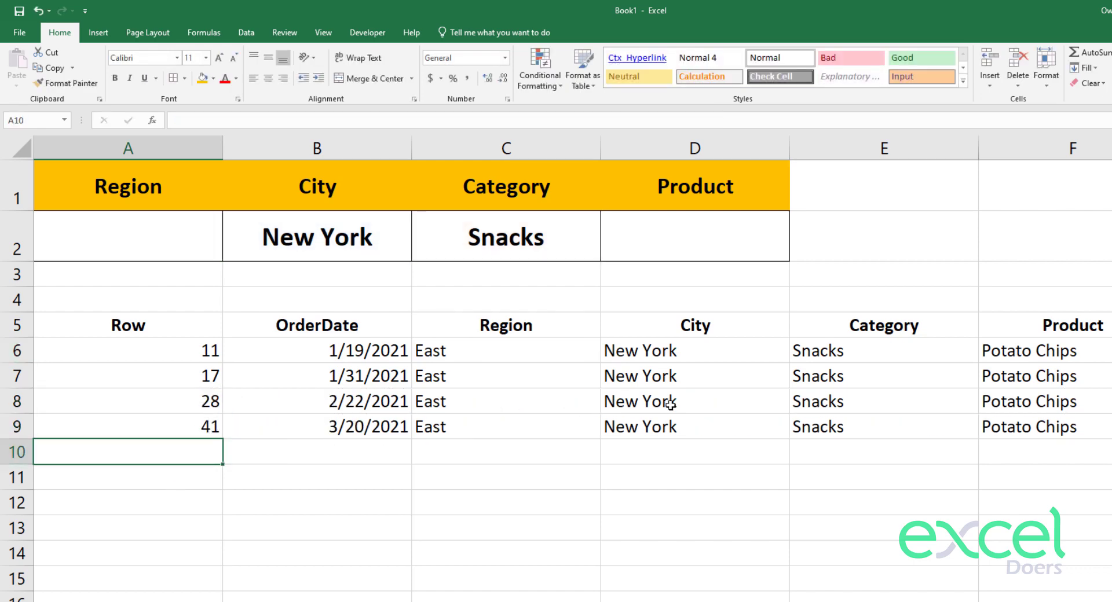
Check the returned cities, categories and order dates, and test the Category filter in C2 with Bars and Crackers.
drag(859, 429, 647, 352)
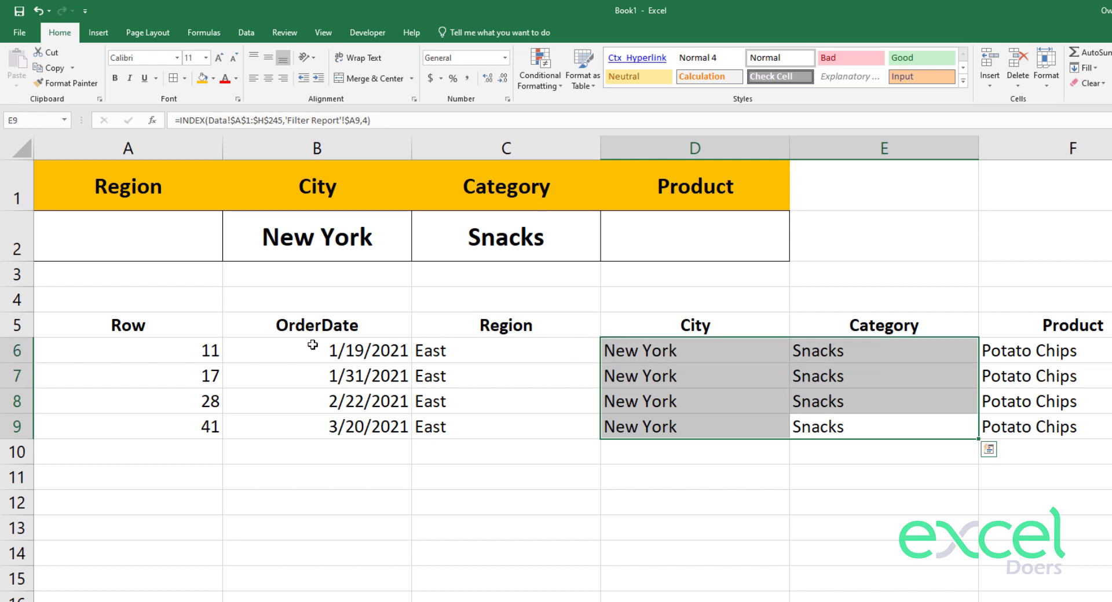
drag(312, 346, 313, 426)
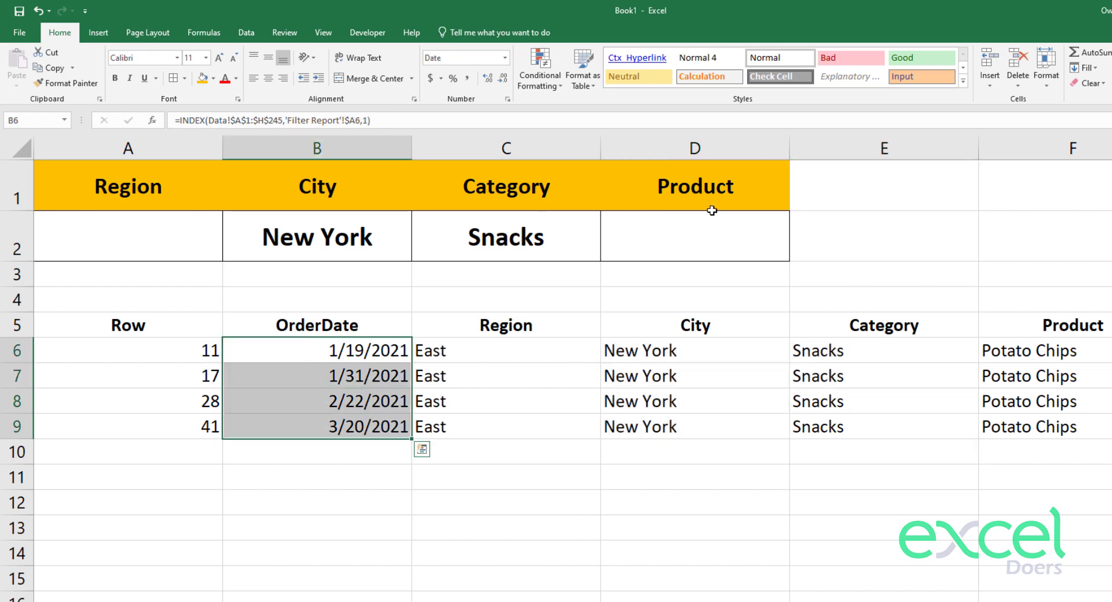
click(571, 226)
click(607, 255)
click(567, 273)
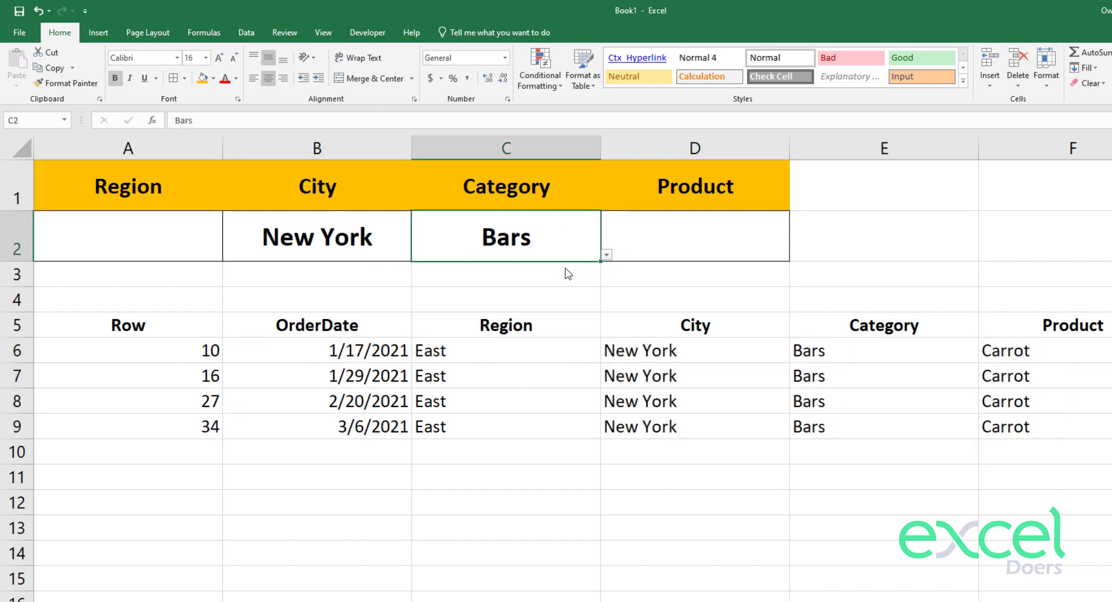
click(606, 256)
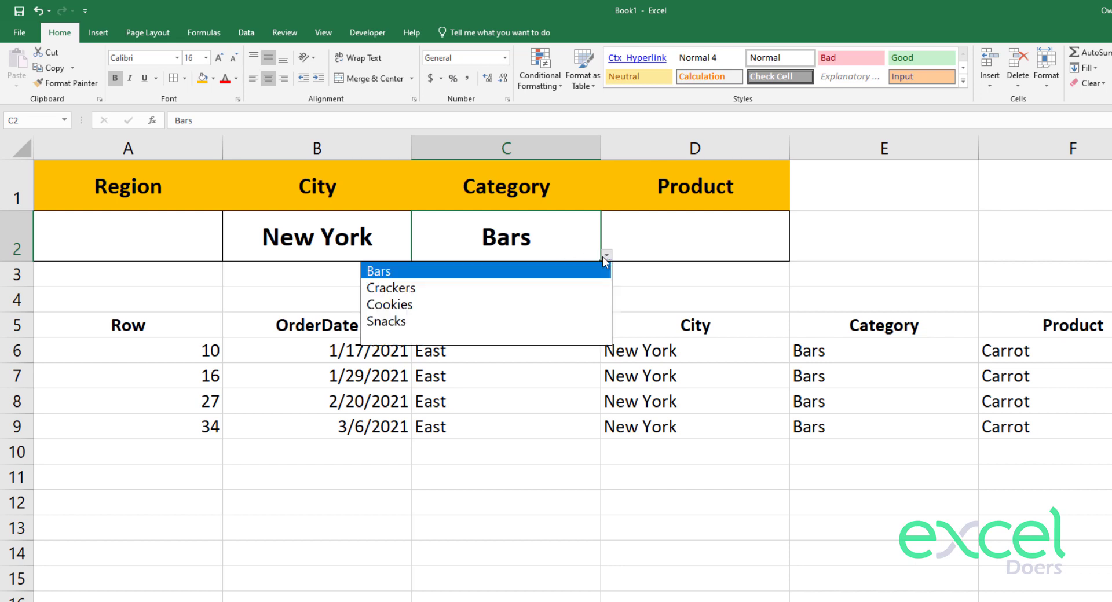
click(562, 281)
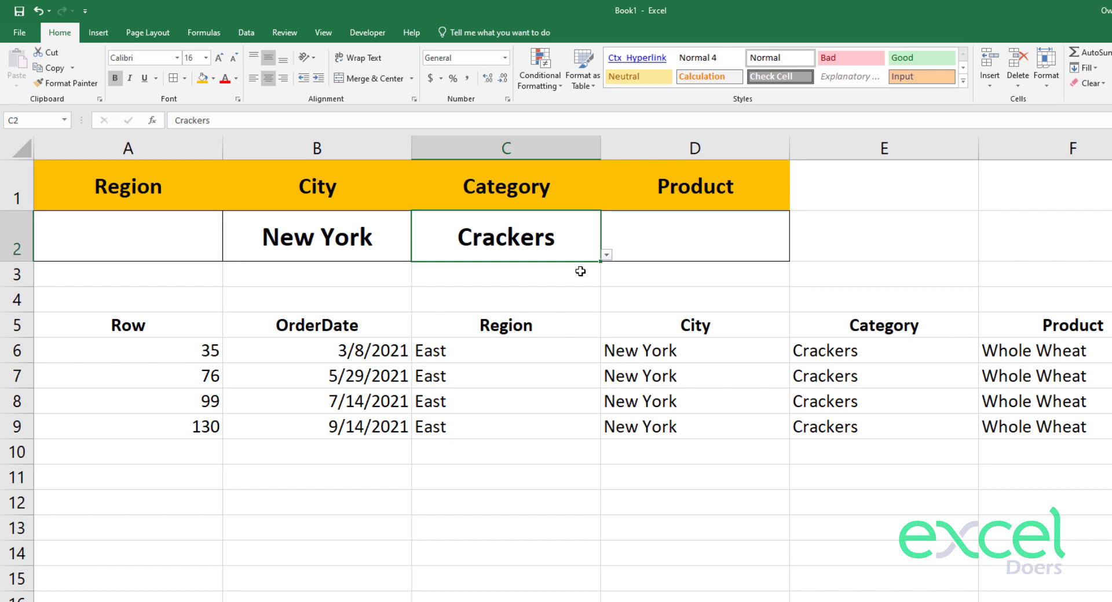
Test an empty Category filter by clearing C2 and choosing the blank list entry, and set it back to Crackers.
click(367, 233)
click(586, 247)
key(Delete)
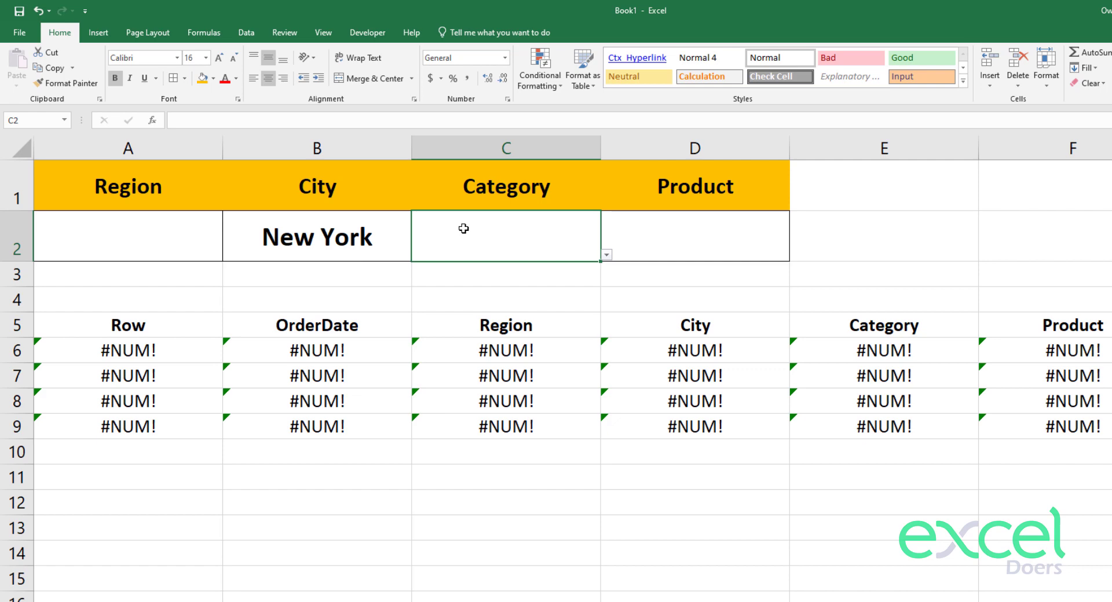
click(605, 256)
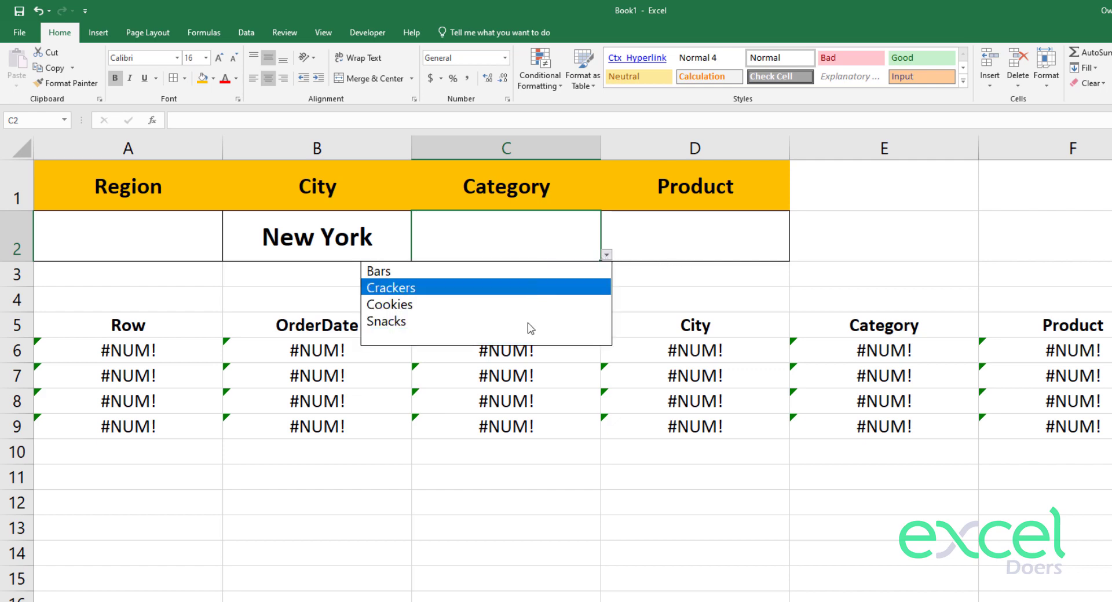
click(529, 336)
click(606, 255)
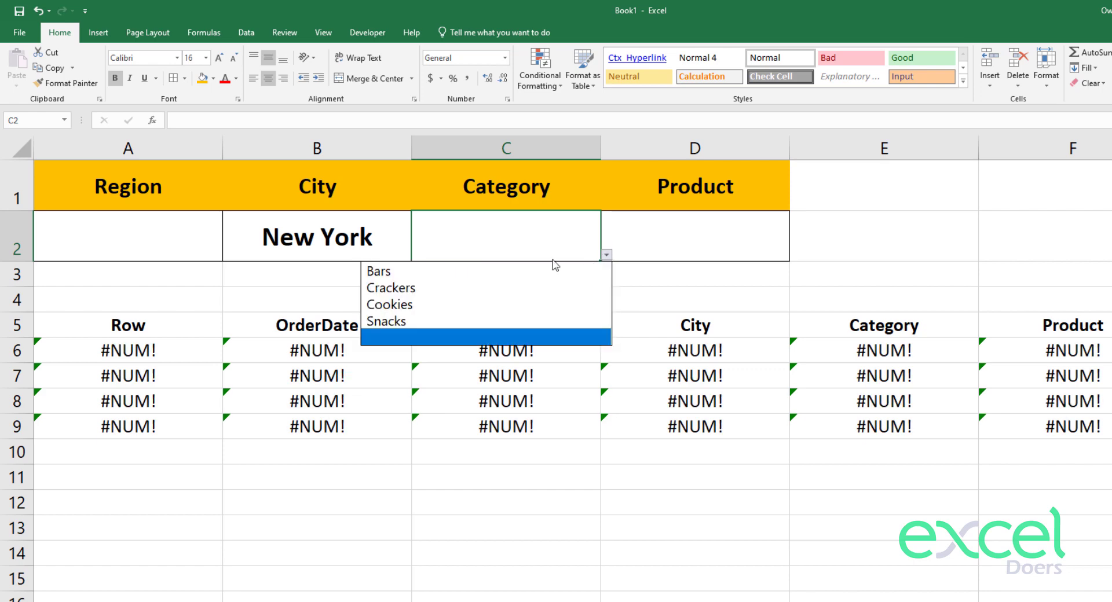
click(508, 289)
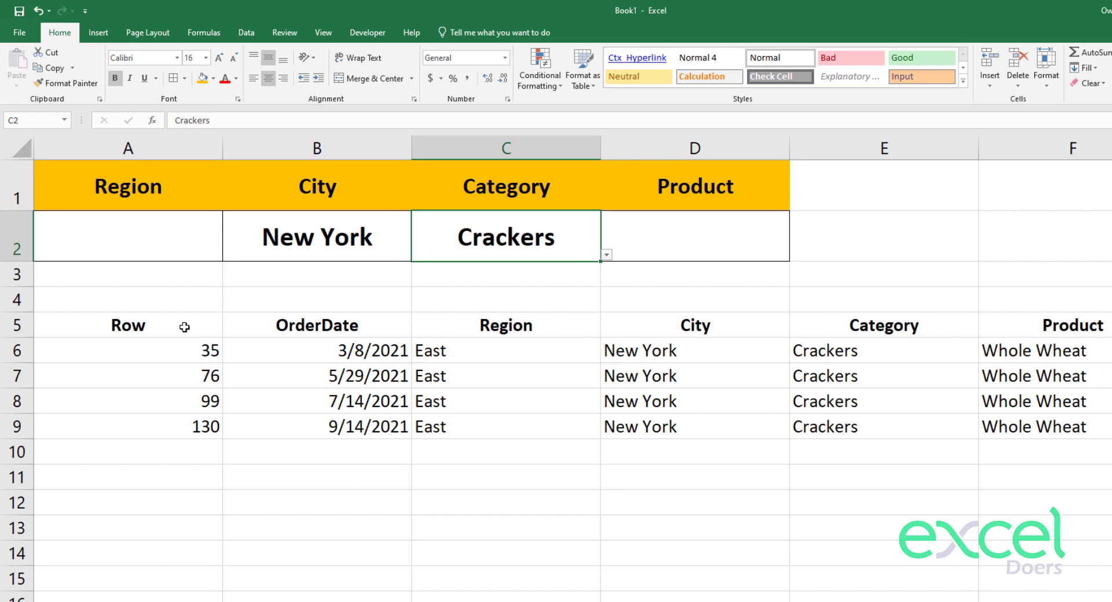
Examine the multiplication sign between the criteria and the 'Filter Report'!$C$2 reference in the A6 formula.
click(173, 358)
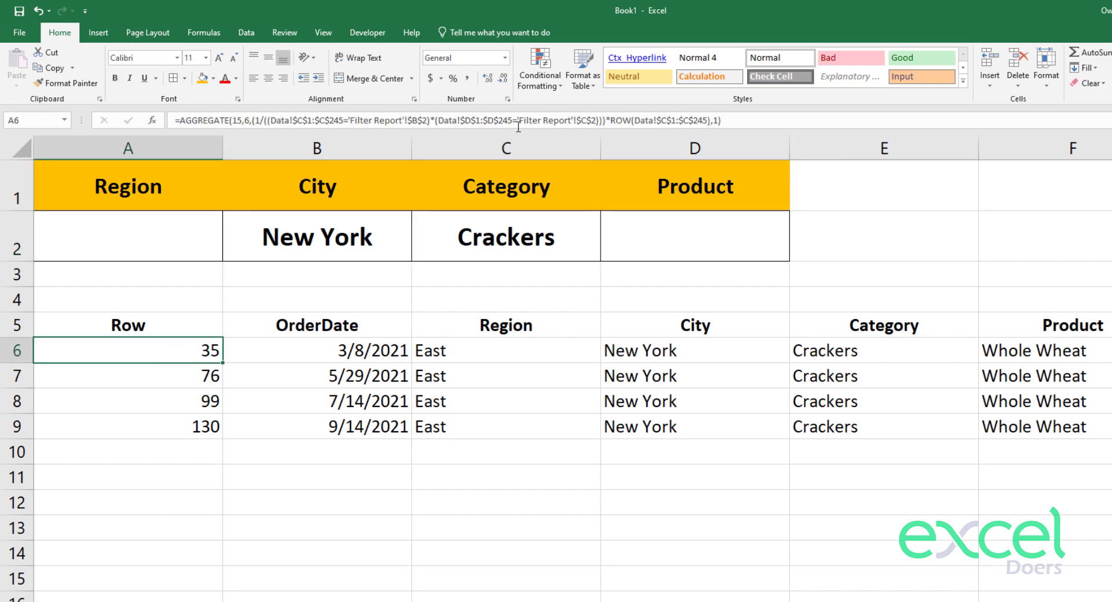
click(434, 120)
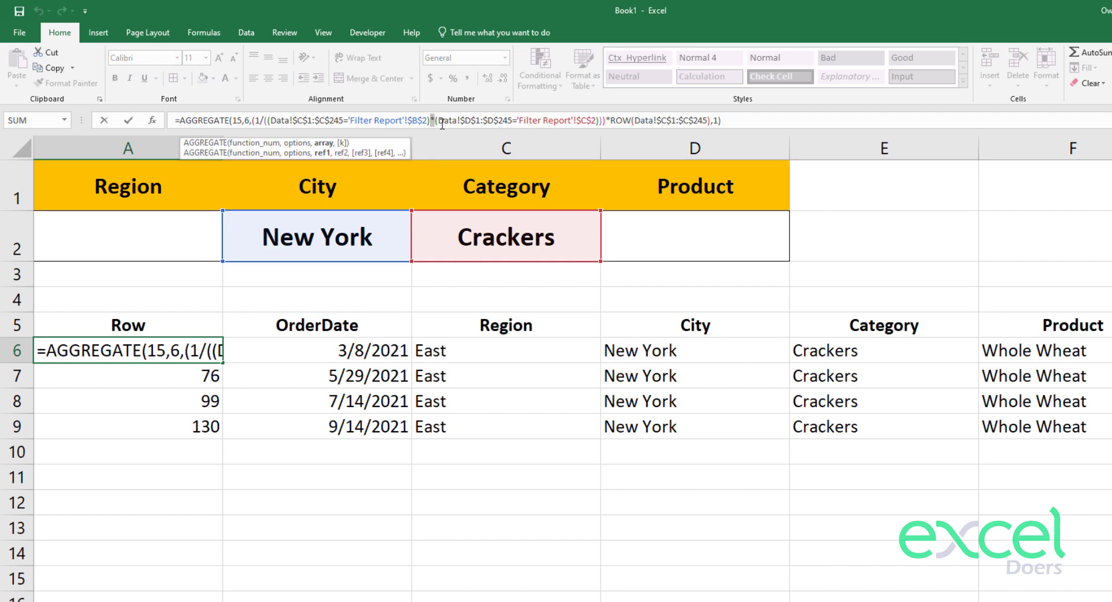
key(Return)
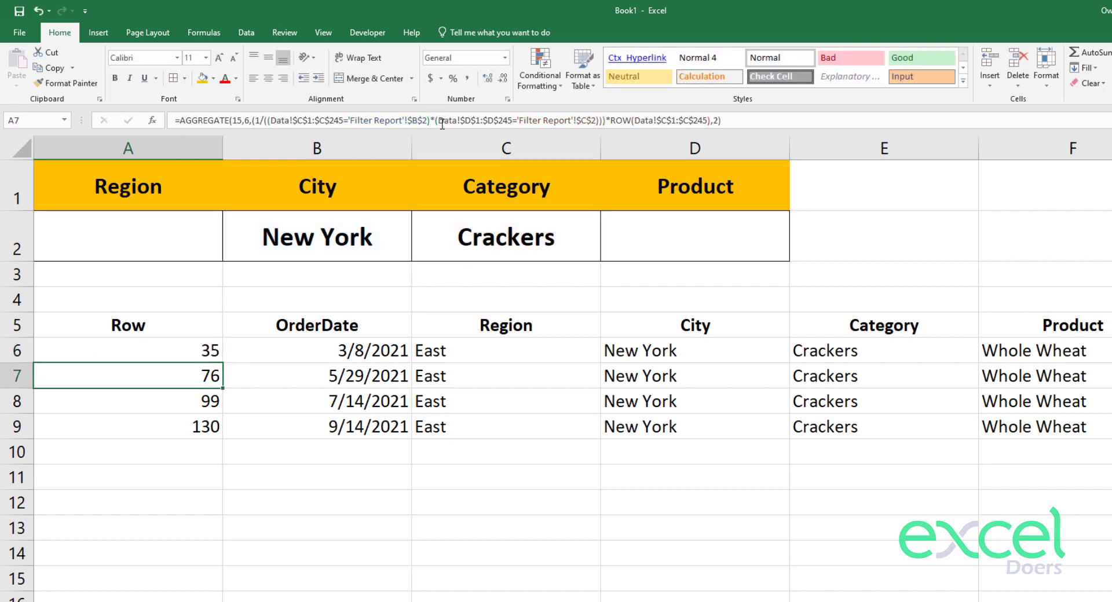
key(Up)
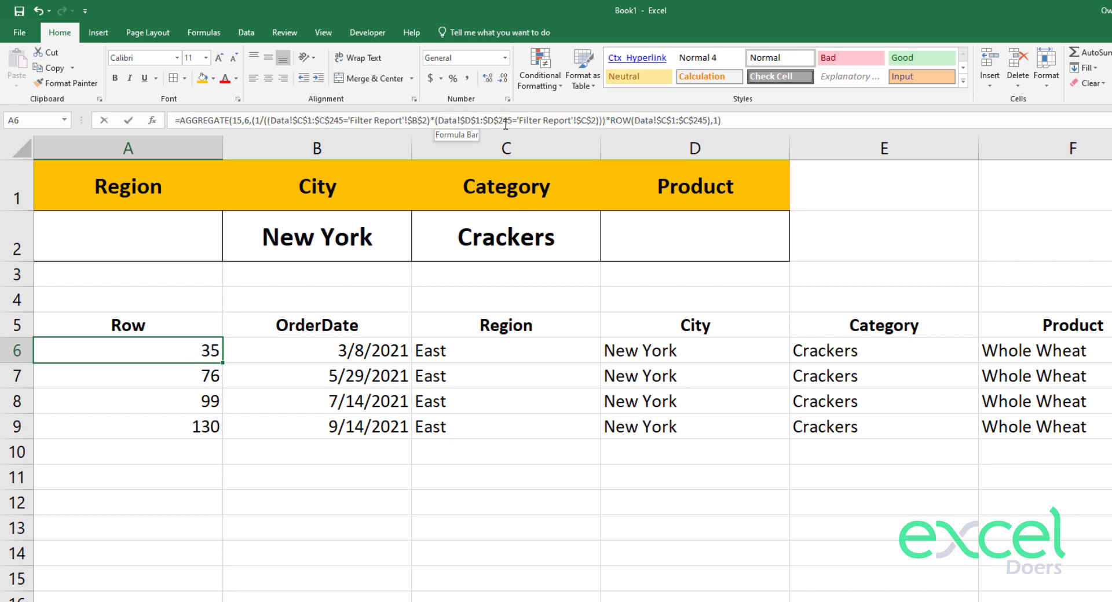
drag(502, 121, 561, 123)
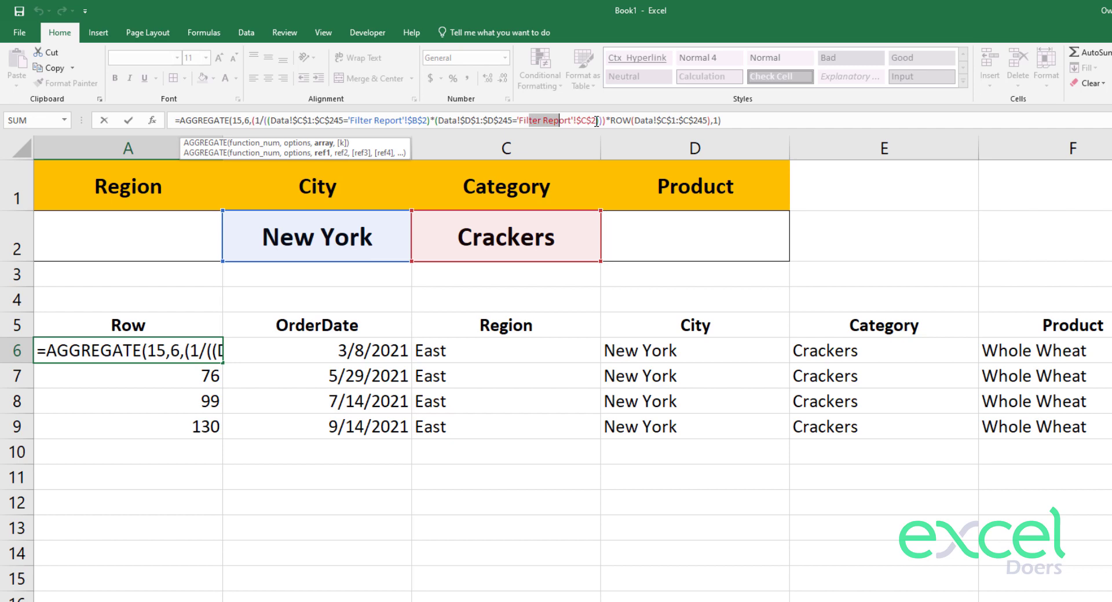
key(Return)
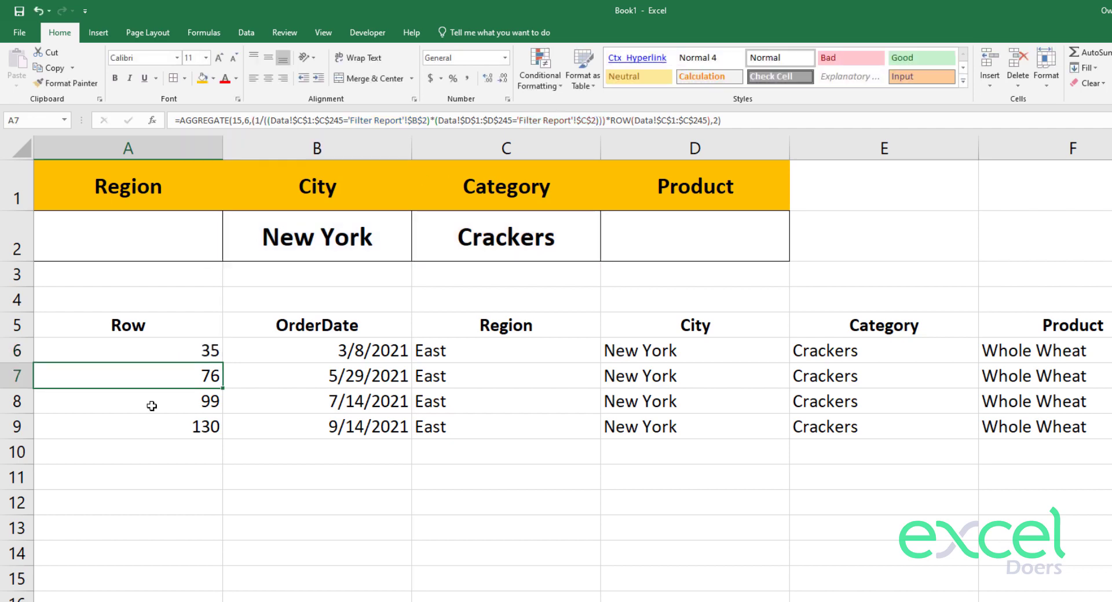
Insert IF( directly before 'Filter Report'!$B$2 in the city criterion of the A6 formula.
click(156, 354)
double_click(155, 354)
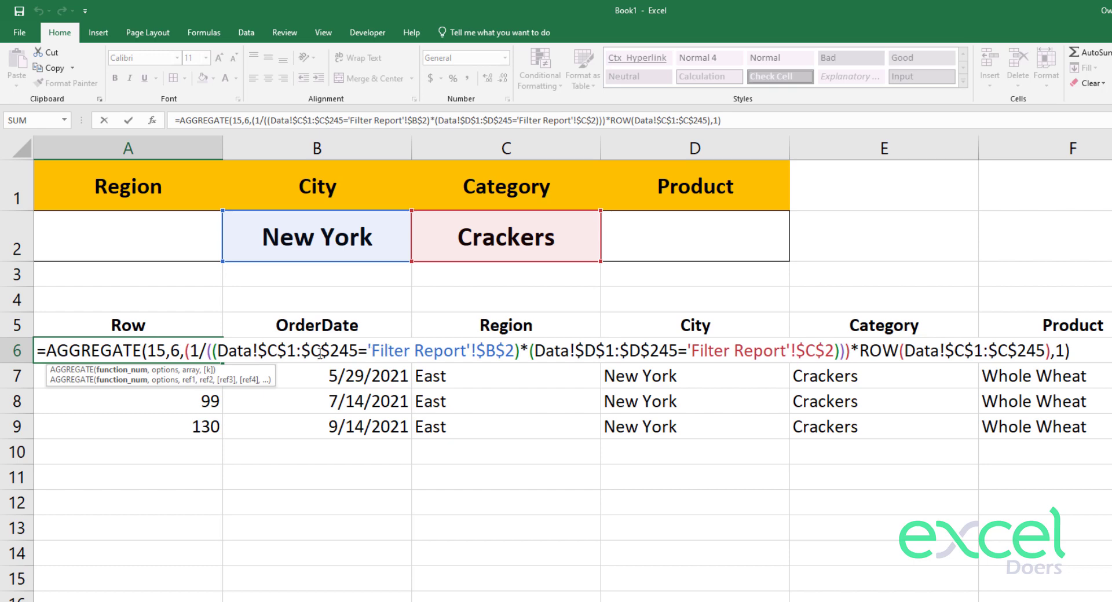
drag(371, 344, 515, 356)
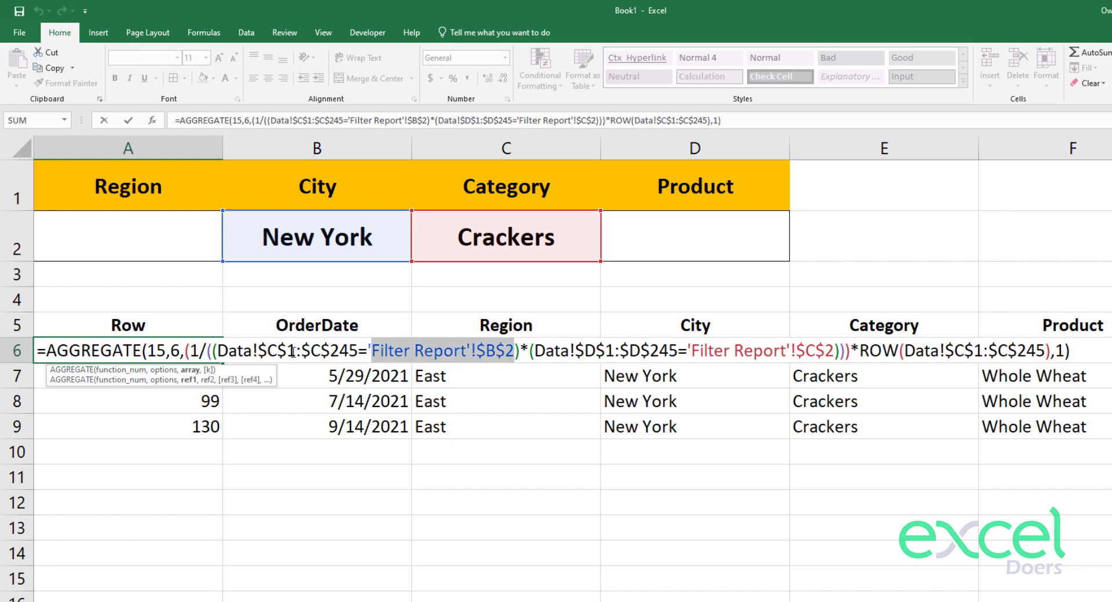
drag(219, 351, 355, 350)
key(ctrl+c)
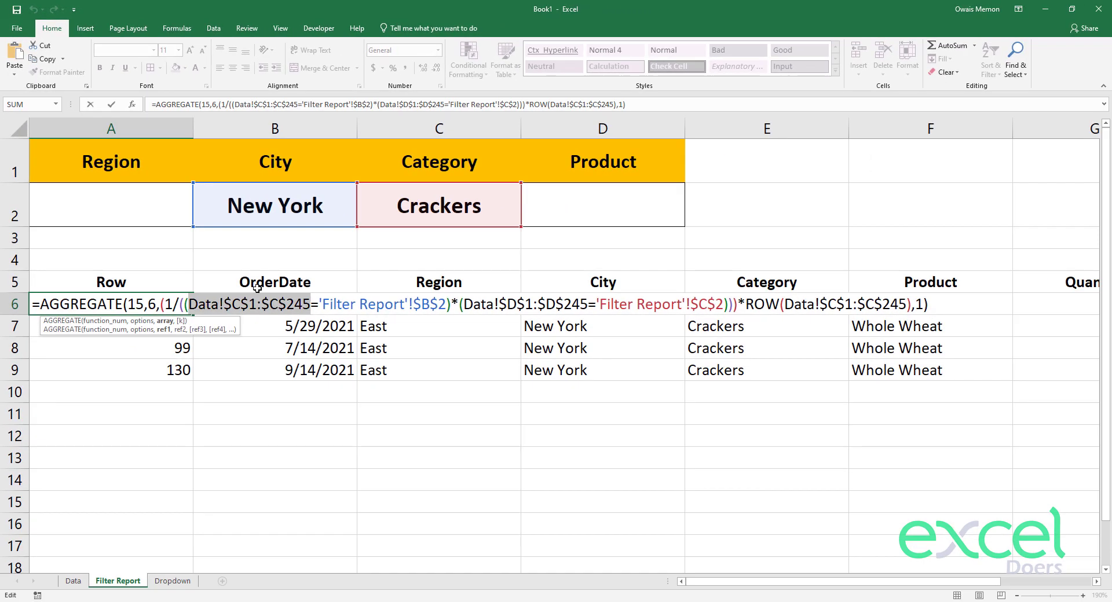
key(Right)
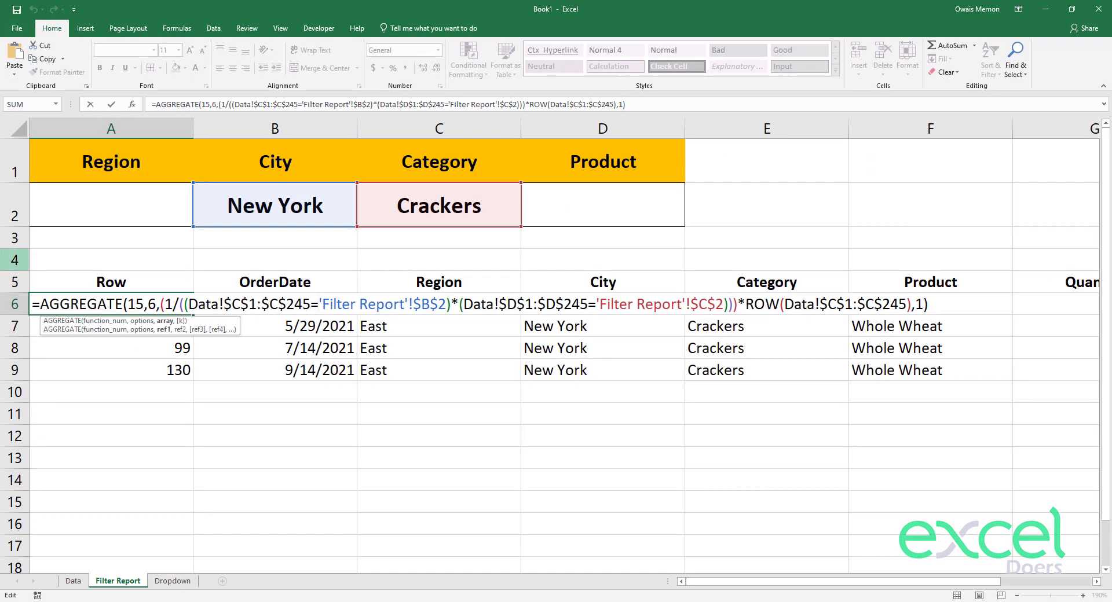
text(IF()
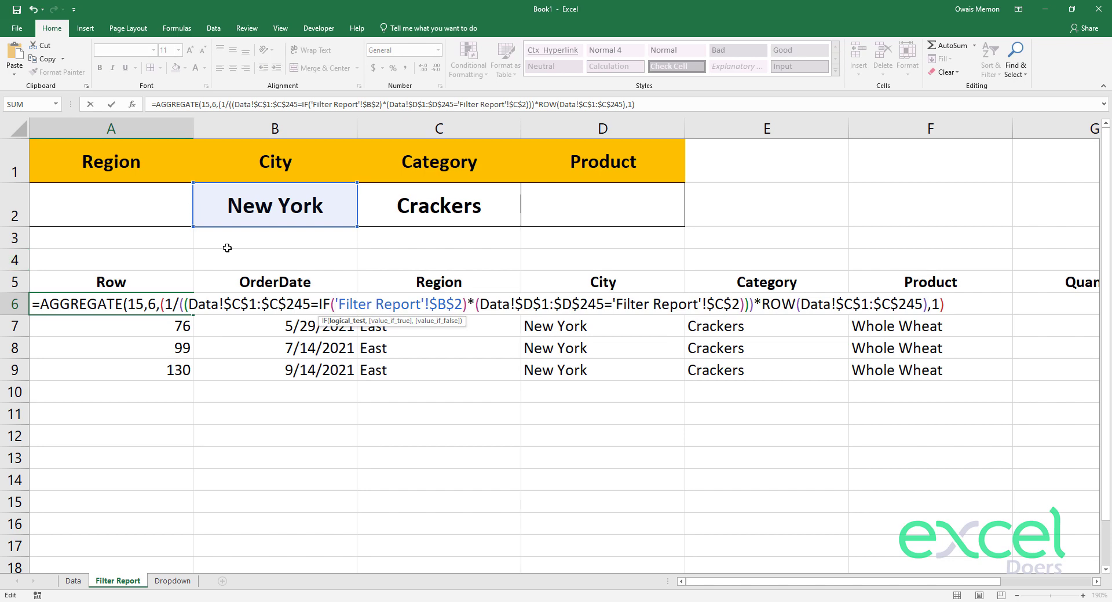
Complete the logical test of the city IF in the A6 formula as 'Filter Report'!$B$2<>"".
click(462, 300)
text(=")
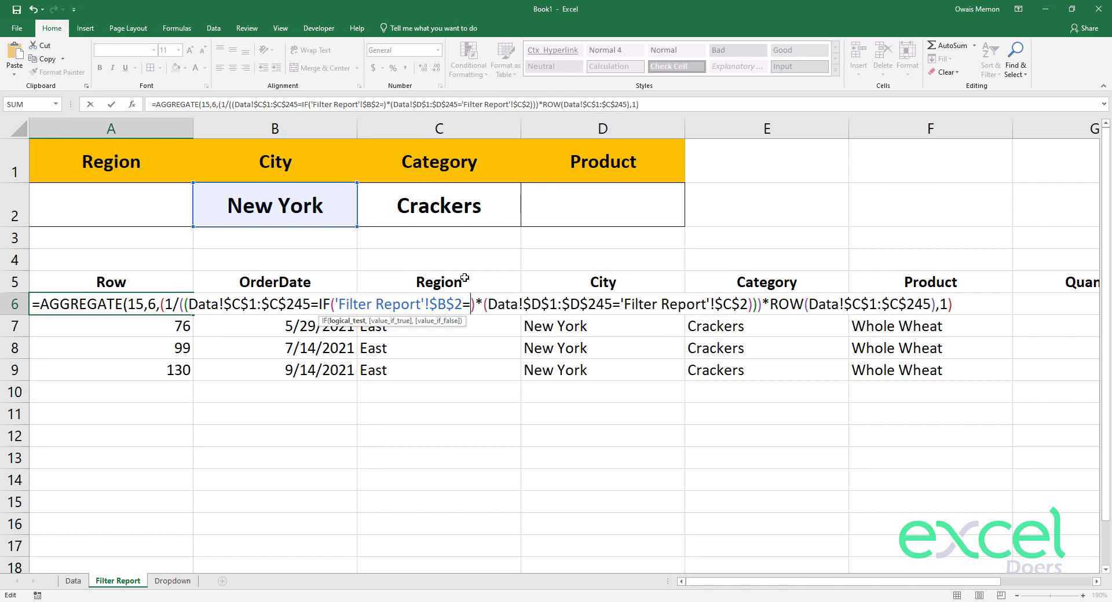
text(")
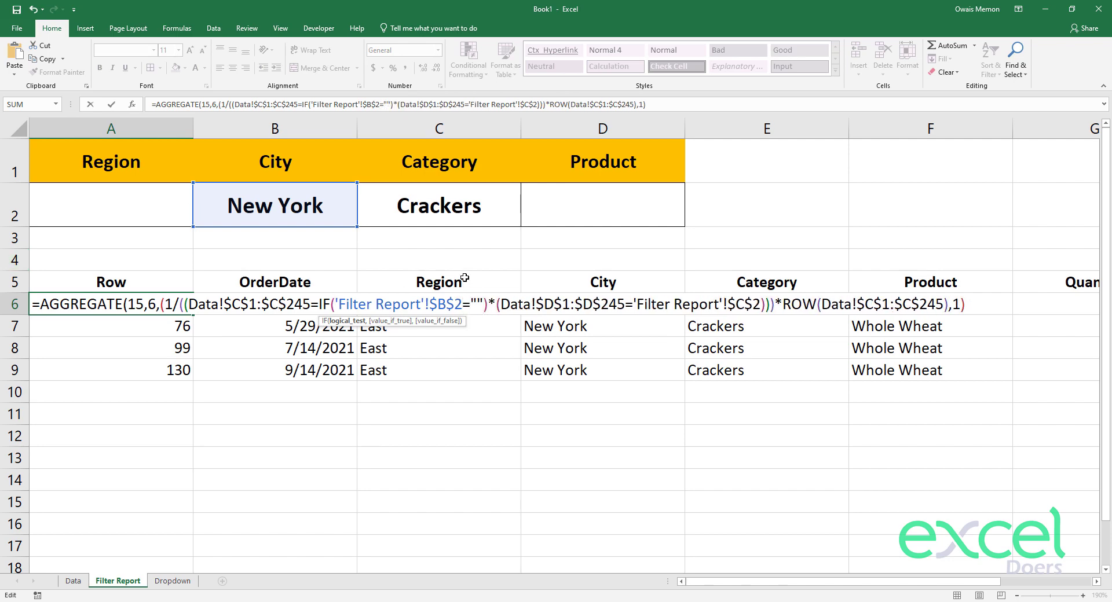
key(BackSpace)
key(BackSpace)
key(BackSpace)
text(<>"")
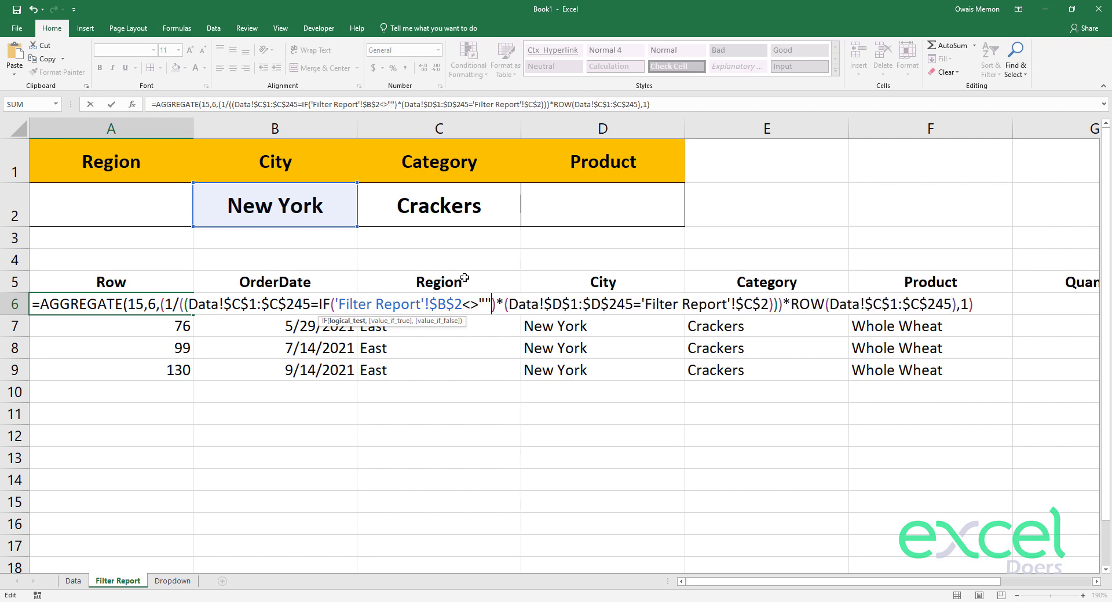
Finish the city IF in A6 with $B$2 as the true value and Data!$C$1:$C$245 as the false value.
text(,)
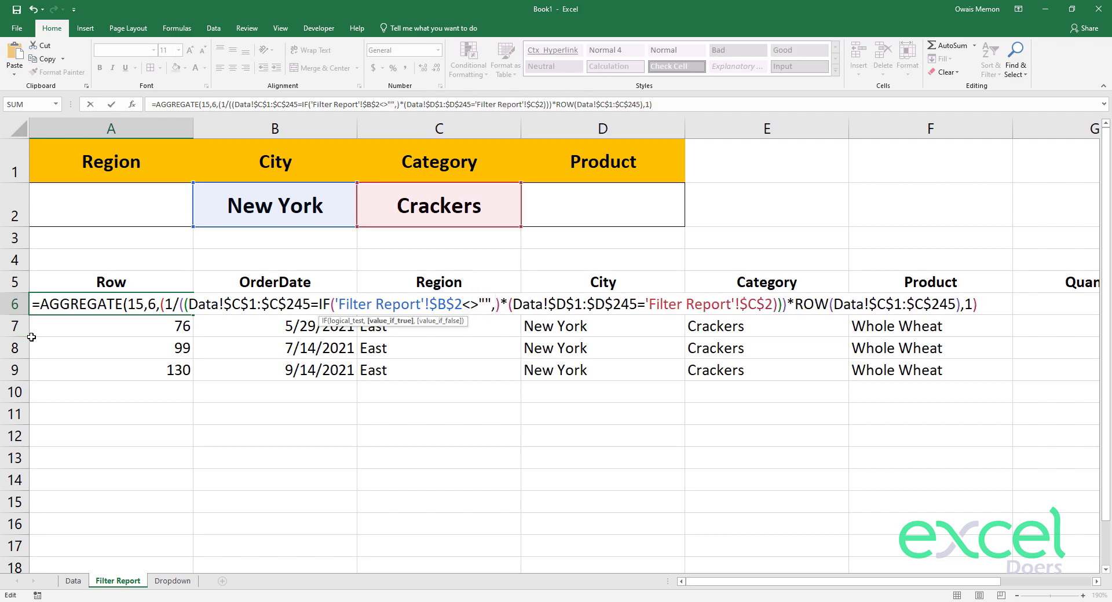
click(321, 216)
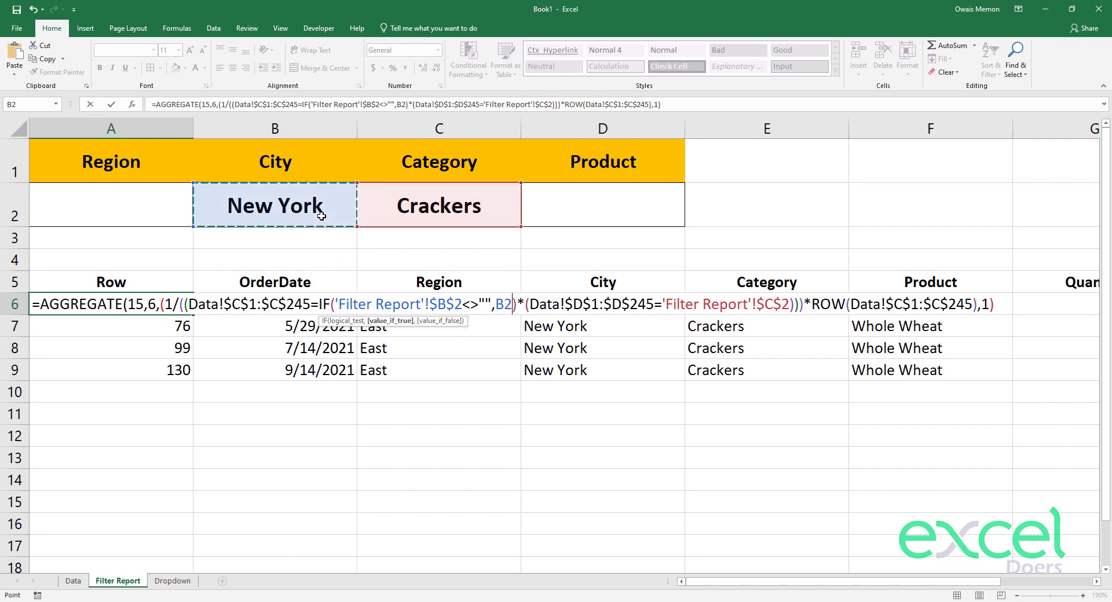
key(F4)
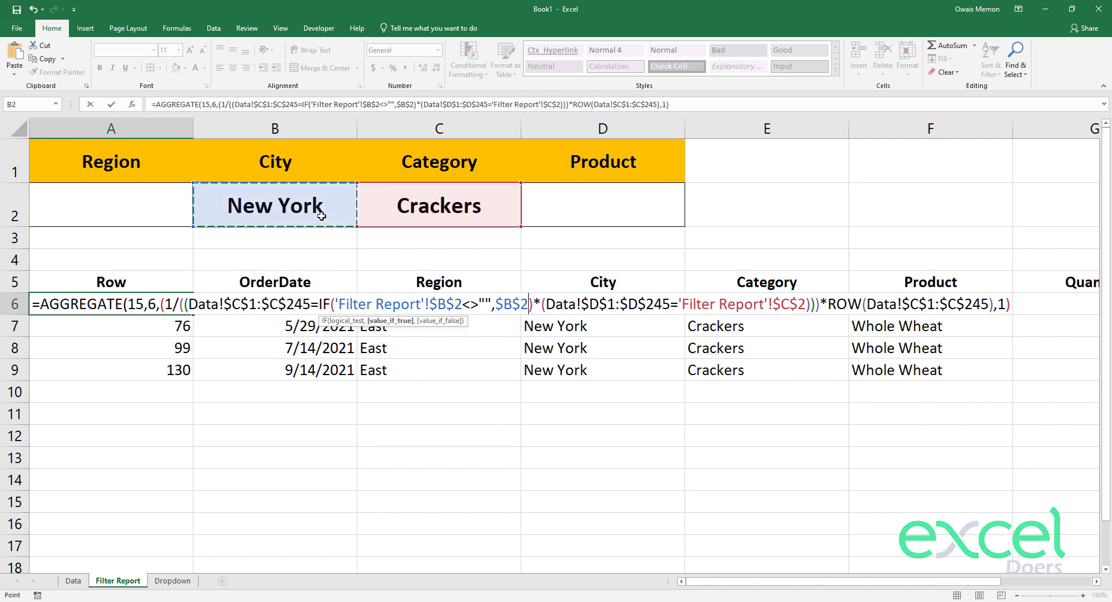
text(,)
key(ctrl+v)
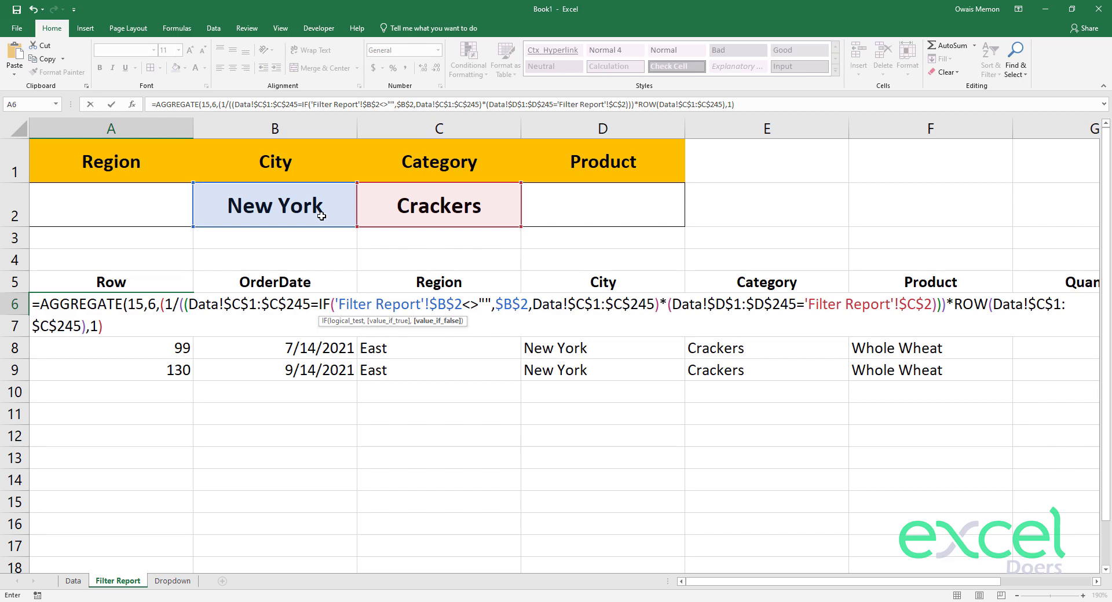
text())
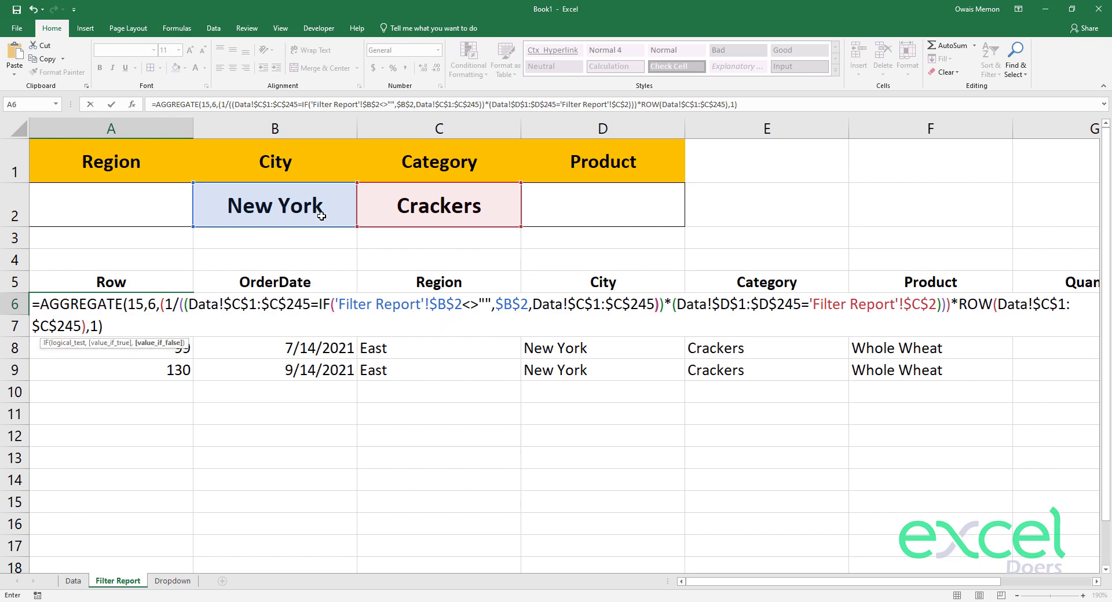
key(Return)
Start an IF in the category criterion of the A6 formula with the test 'Filter Report'!$C$2<>"".
key(Up)
key(F2)
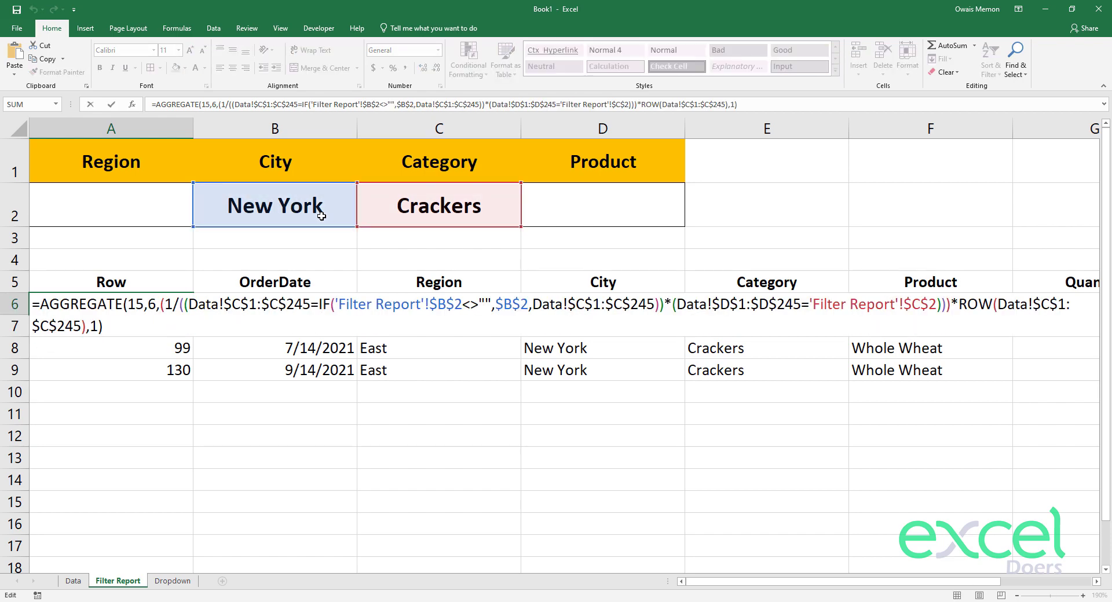
click(812, 304)
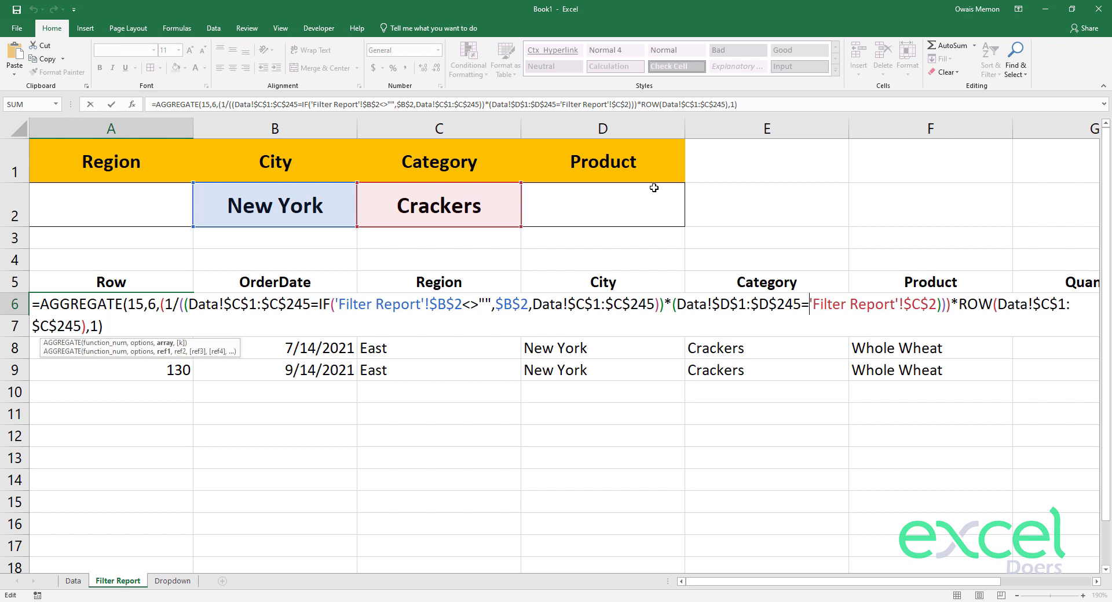
text(IF()
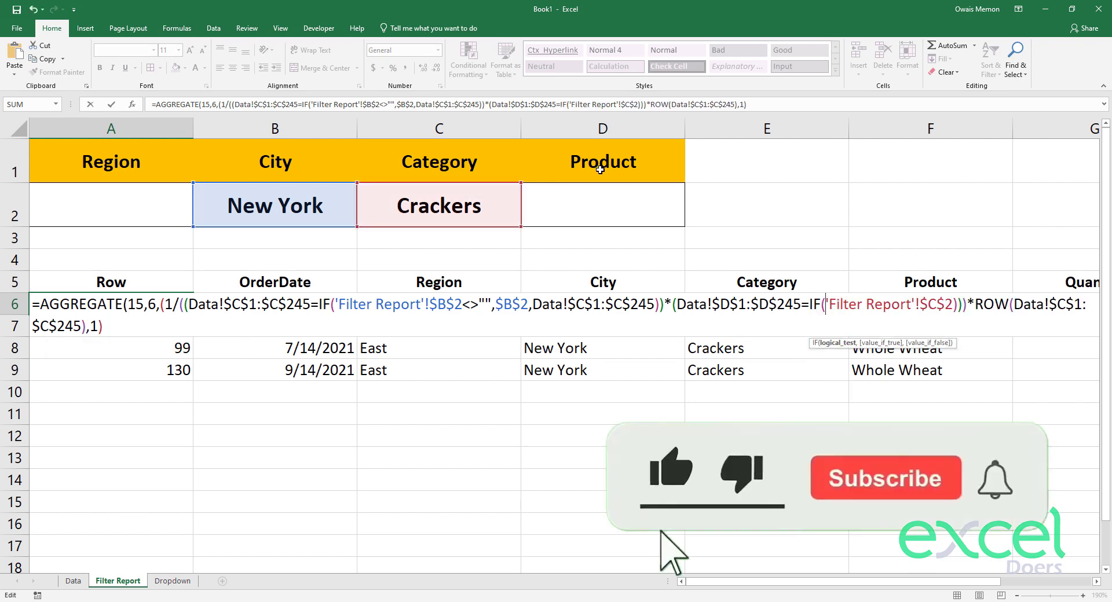
click(954, 304)
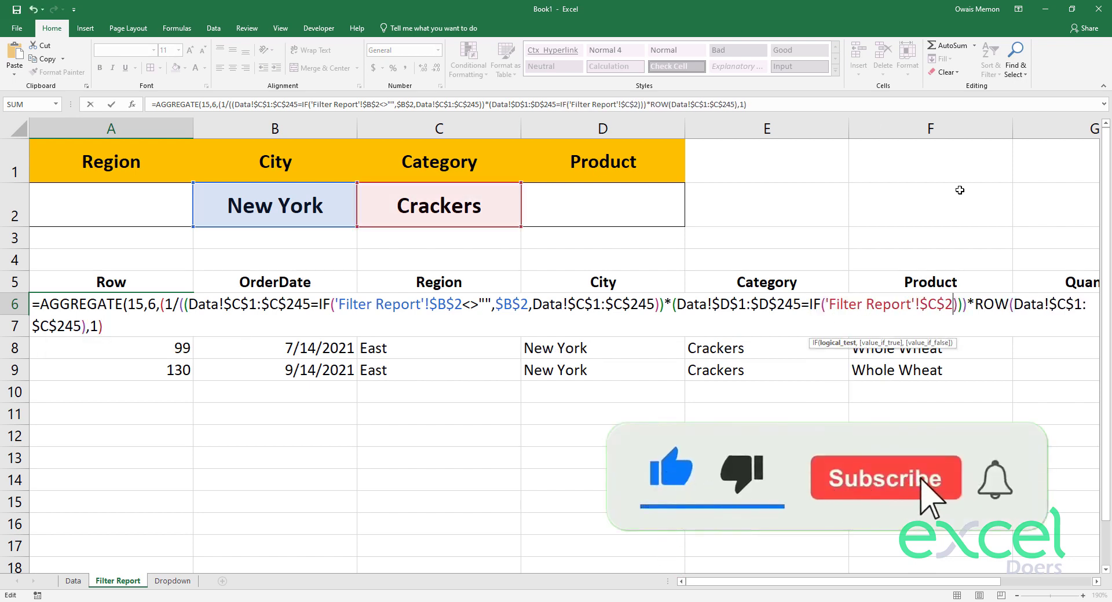
text(<>"")
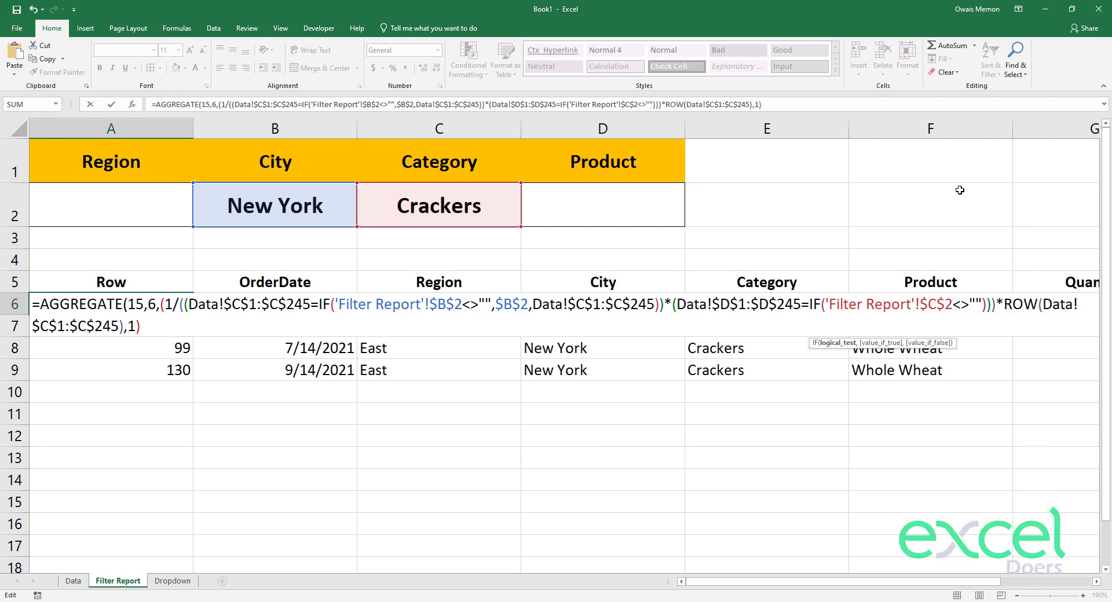
Finish the category IF in A6 with $C$2 as the true value and Data!$D$1:$D$245 as the false value.
text(,)
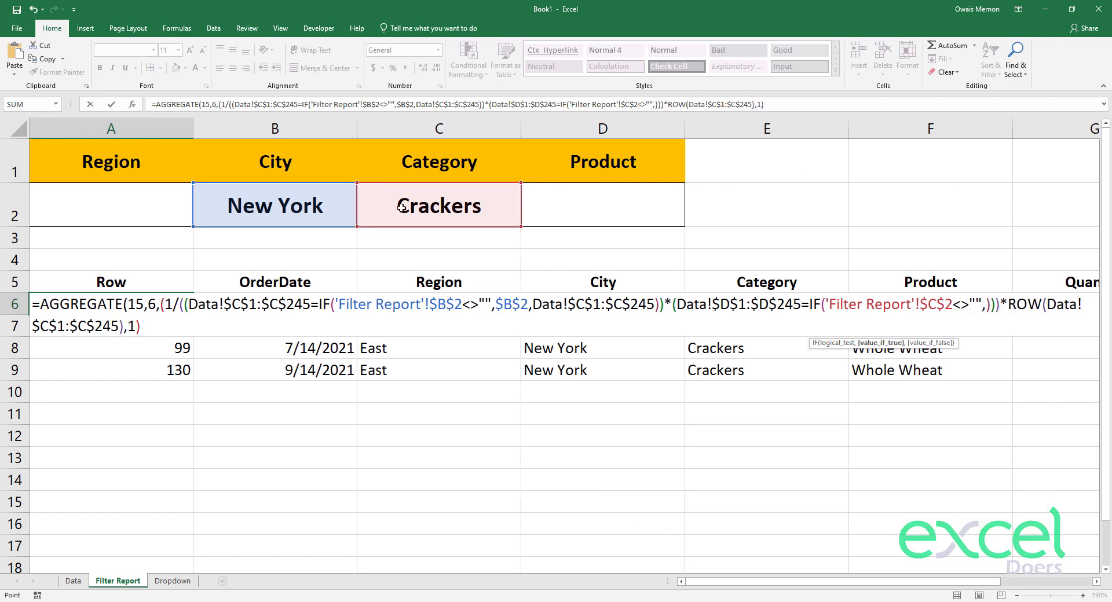
click(402, 207)
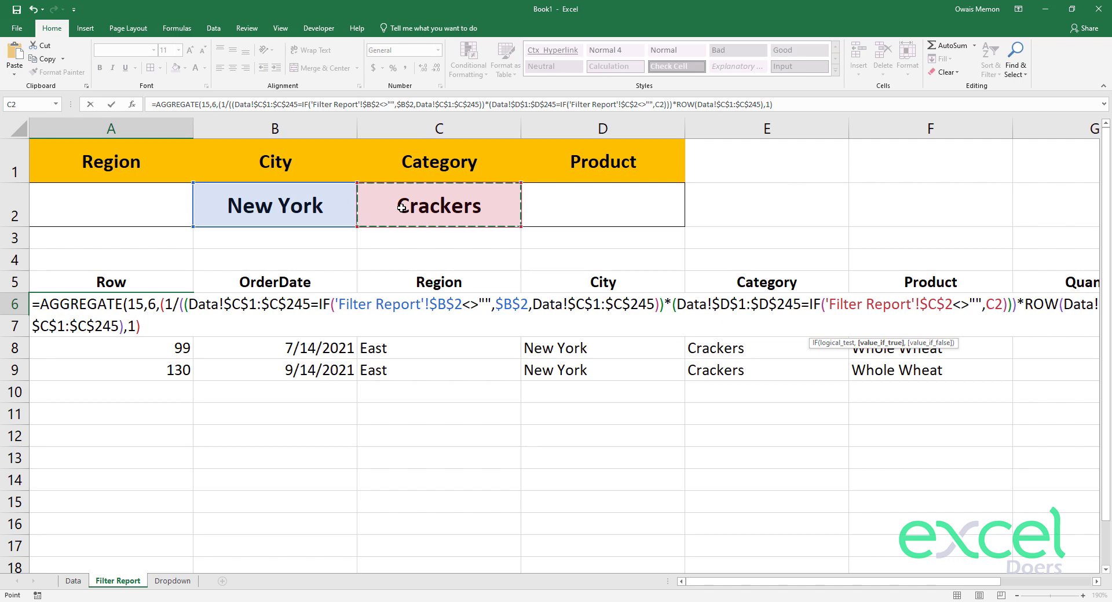
key(F4)
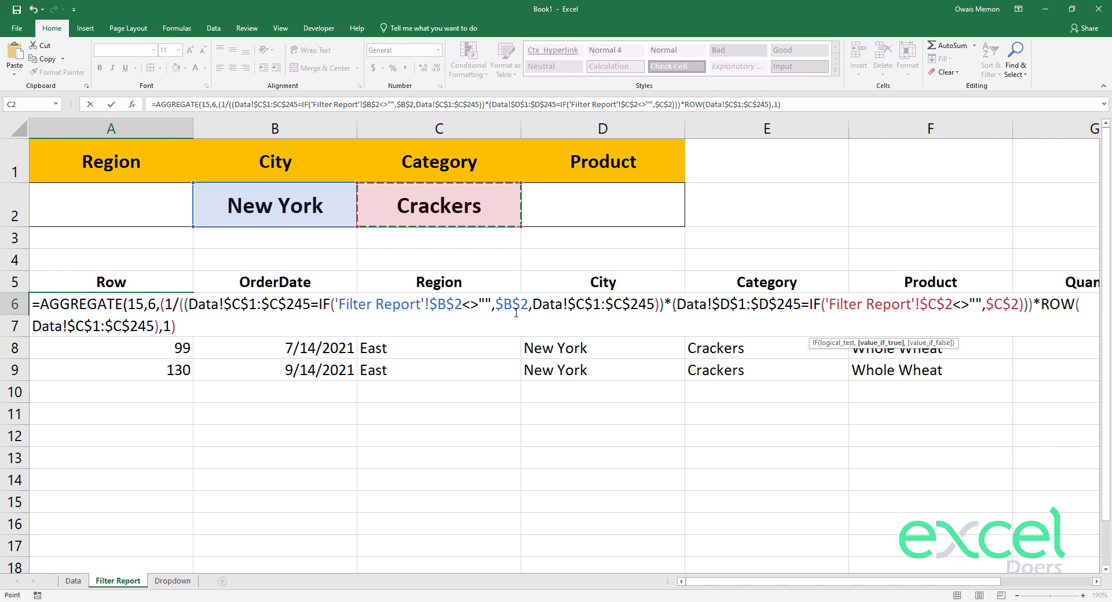
text(,)
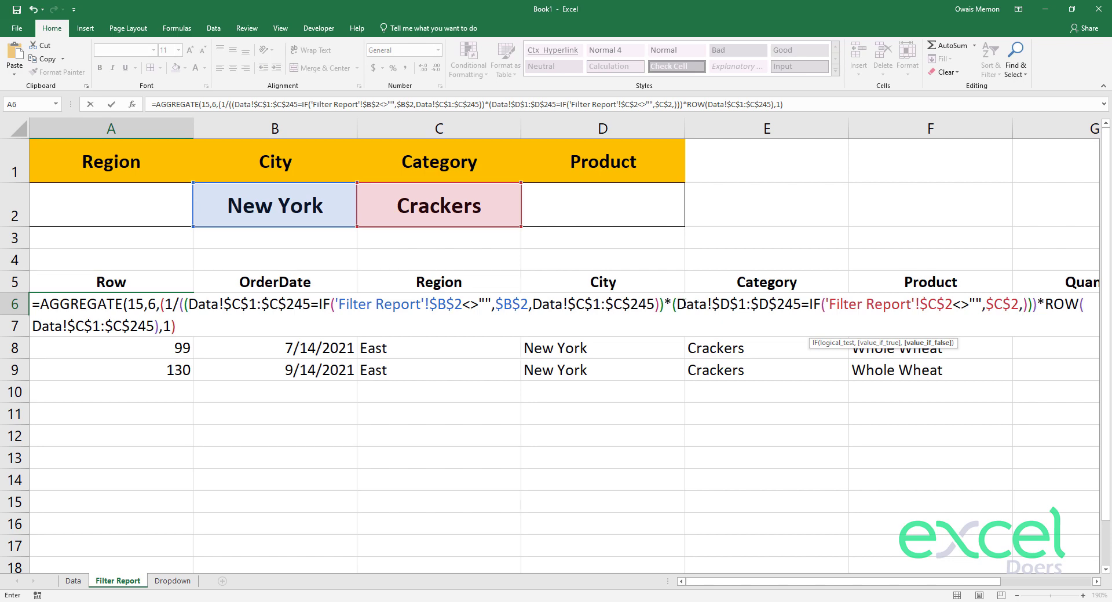
drag(677, 304, 800, 301)
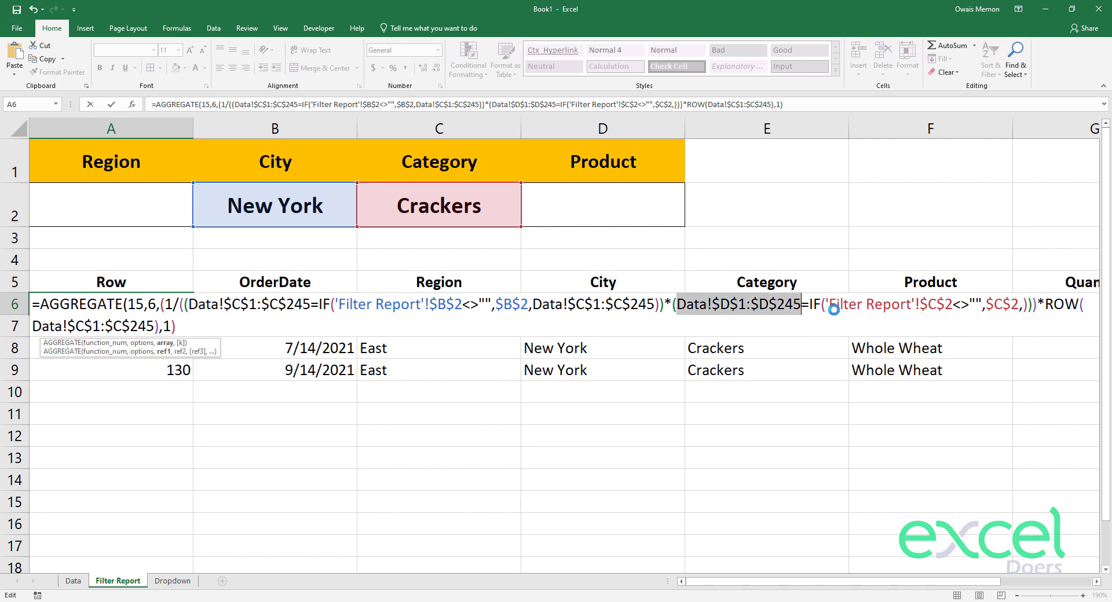
click(1022, 305)
key(ctrl+v)
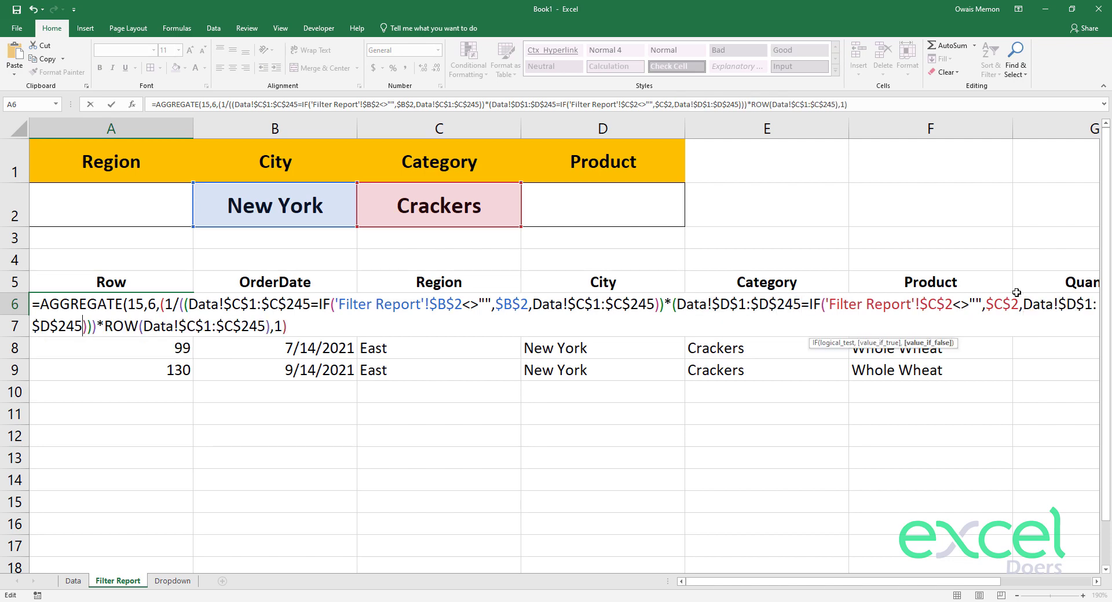
text())
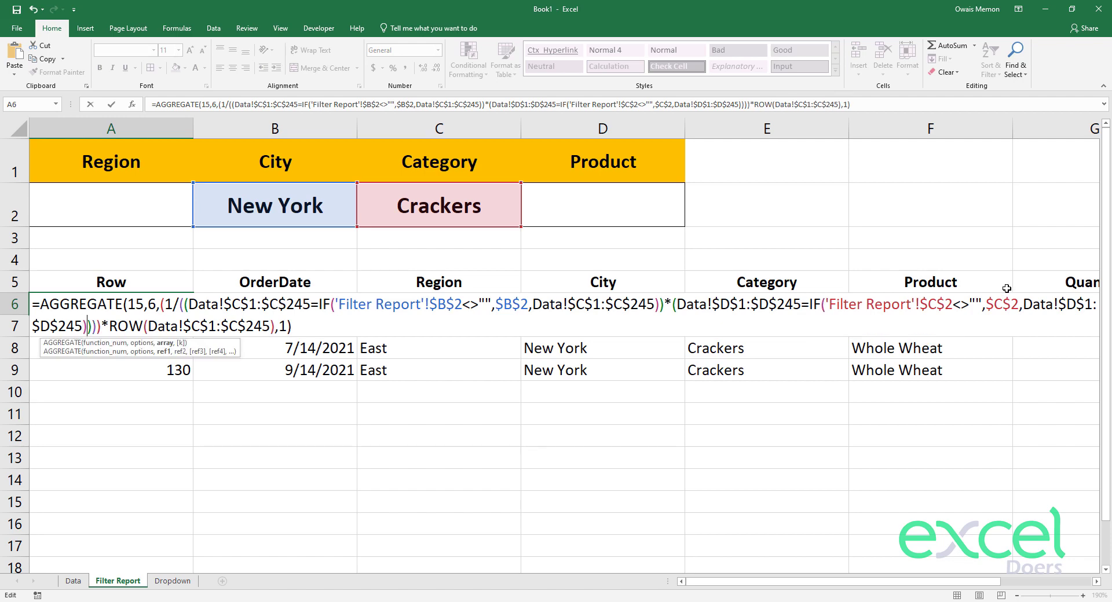
key(ctrl+Return)
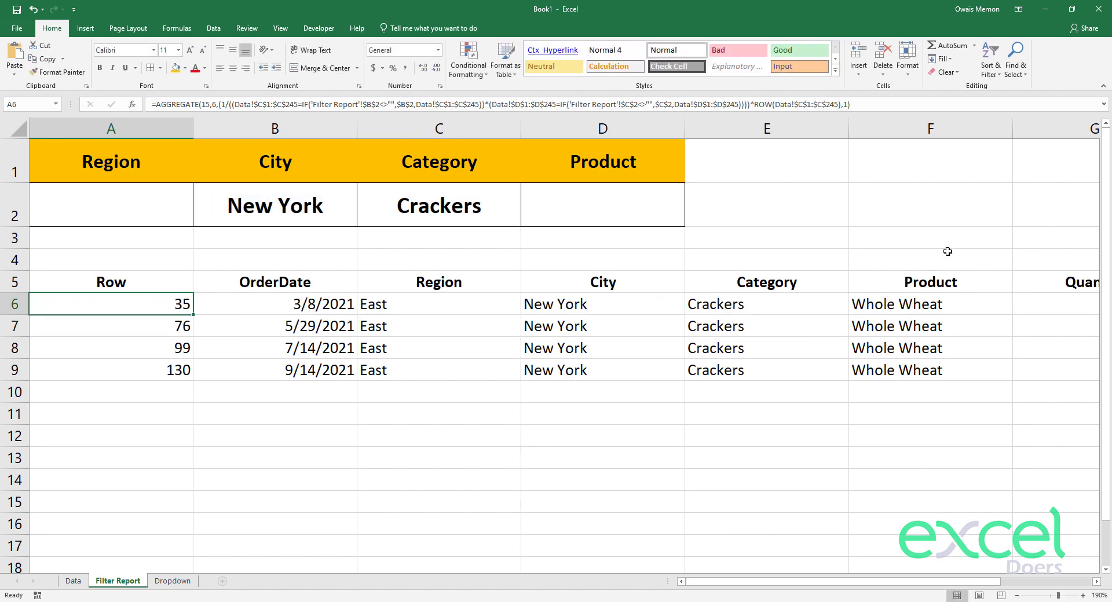
Clear the Category filter in C2 and copy the A6 formula into A7:A9.
click(475, 212)
key(Delete)
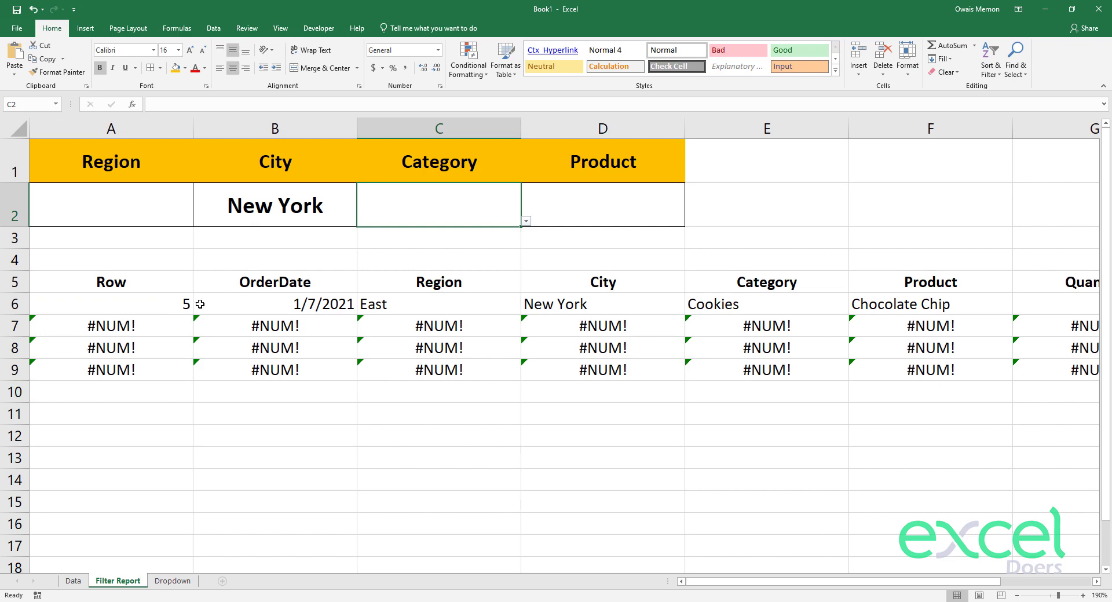
click(174, 305)
key(ctrl+c)
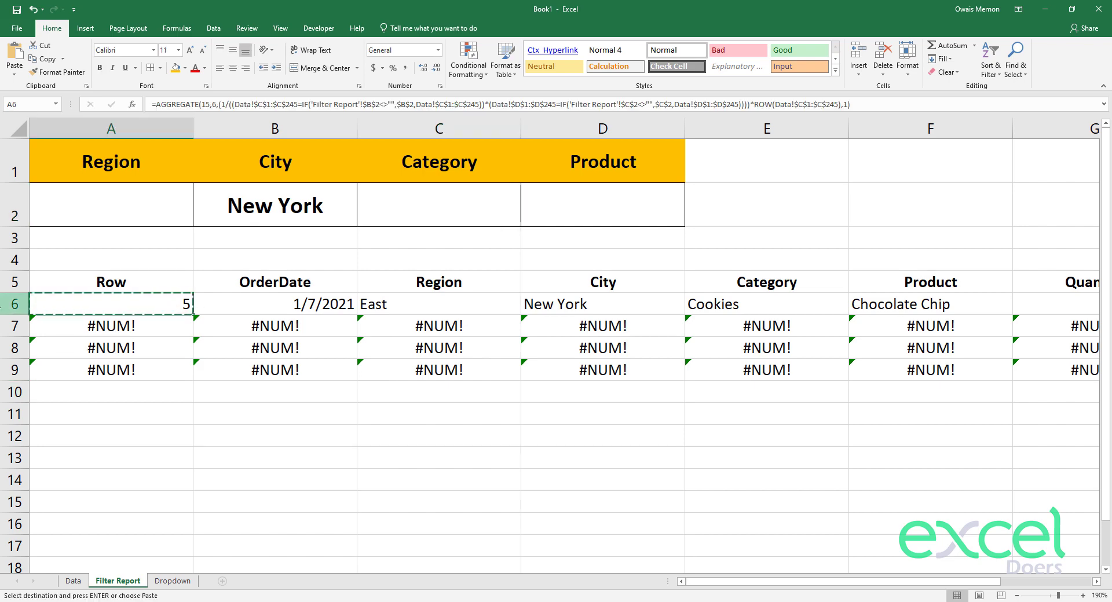
key(Down)
key(shift+Down)
key(shift+Down)
key(ctrl+v)
key(Down)
key(Escape)
key(Up)
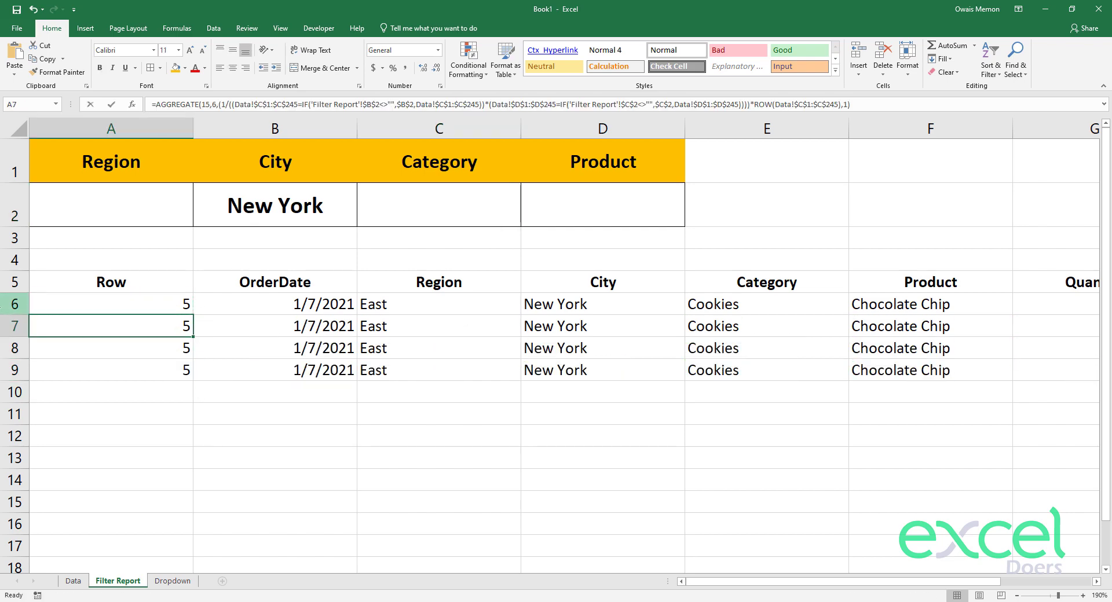
Set the last AGGREGATE argument to 2 in A7, 3 in A8 and 4 in A9.
key(F2)
key(Left)
key(BackSpace)
text(2)
key(Return)
key(F2)
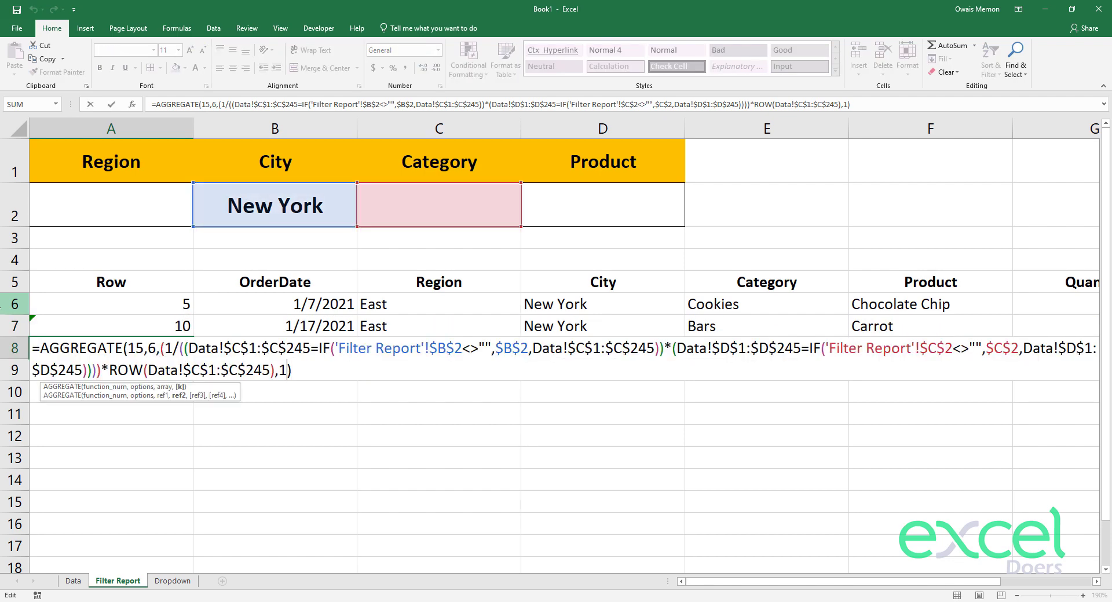
key(Left)
key(BackSpace)
text(3)
key(Return)
key(F2)
key(Left)
key(BackSpace)
text(4)
key(Return)
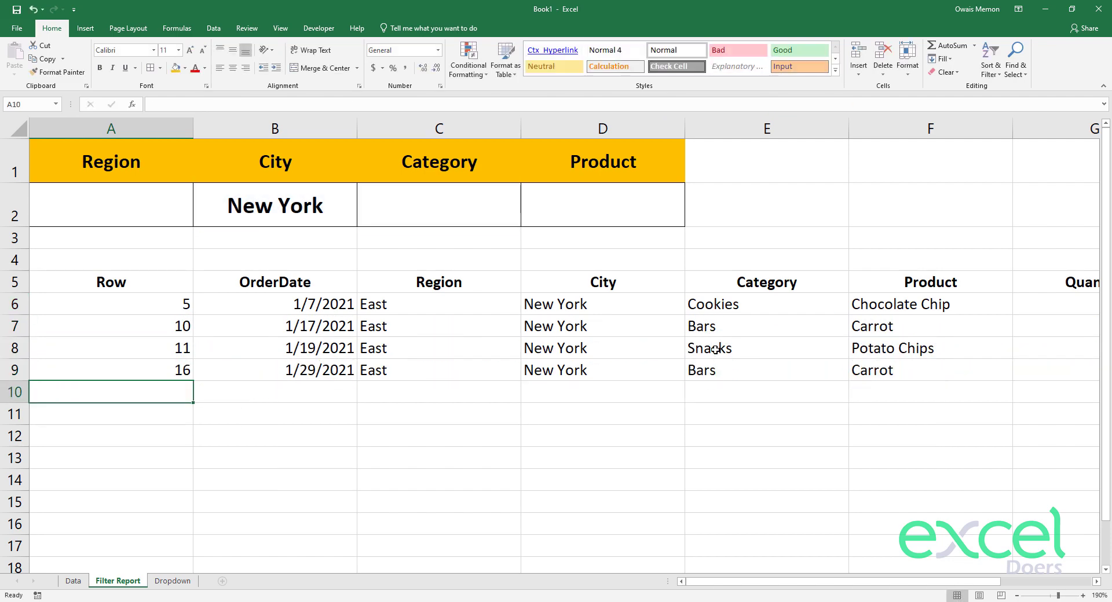
Check the listed categories in column E and test the Category filter in C2 with Bars, Crackers, Cookies and finally Snacks.
drag(712, 293, 704, 371)
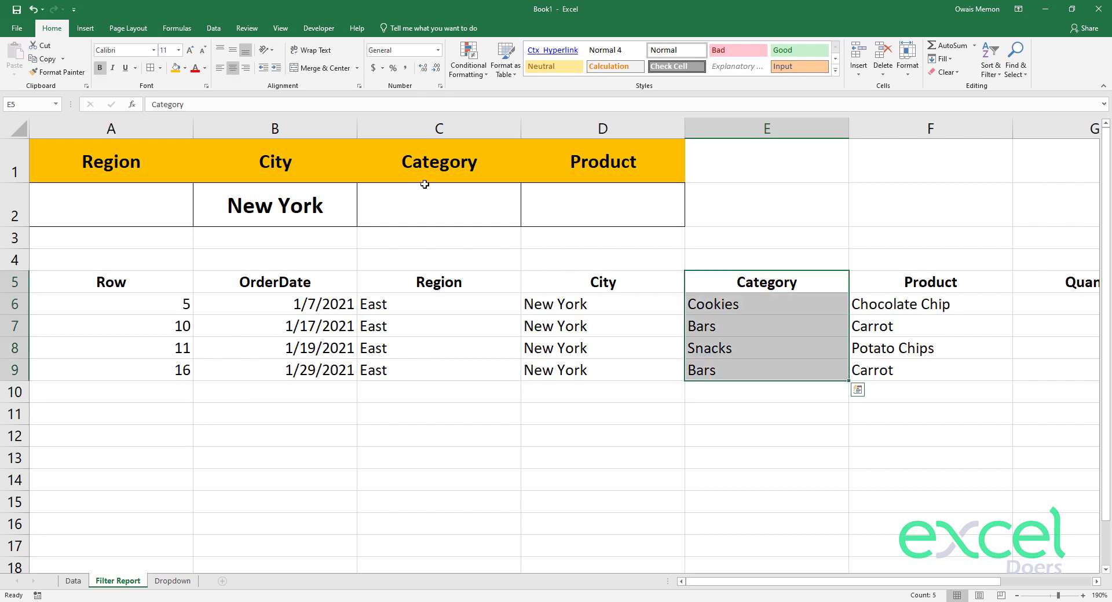
click(469, 203)
click(526, 221)
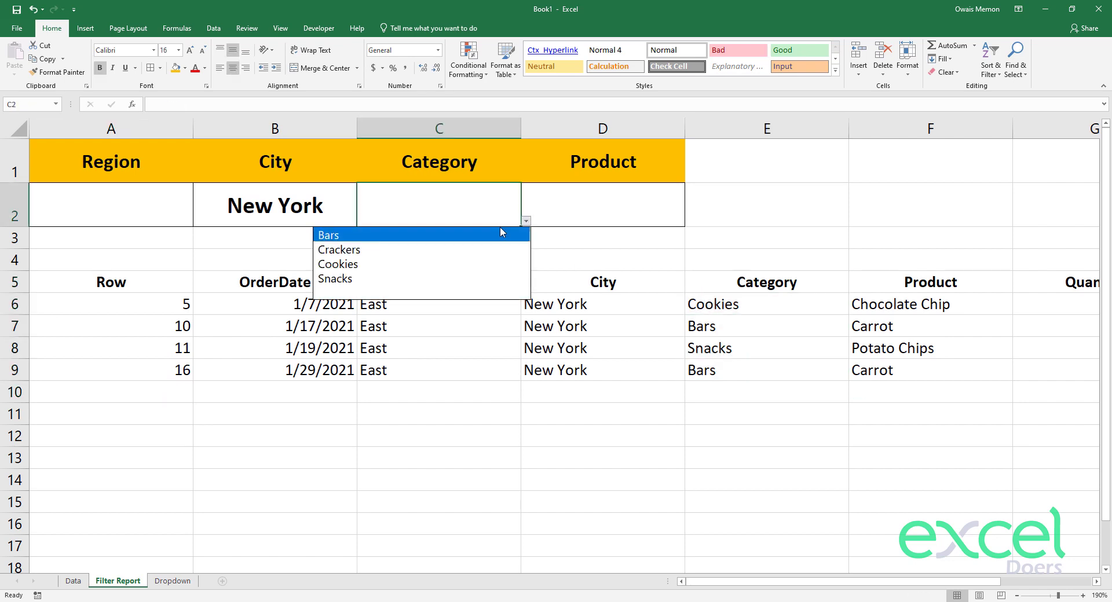
click(502, 234)
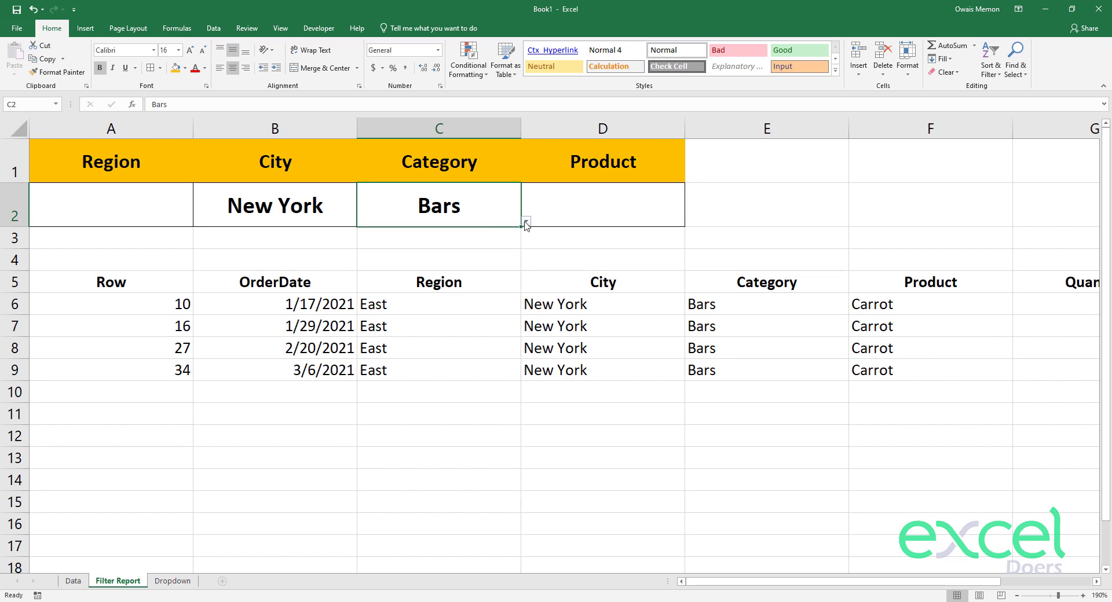
click(526, 220)
click(492, 249)
click(525, 220)
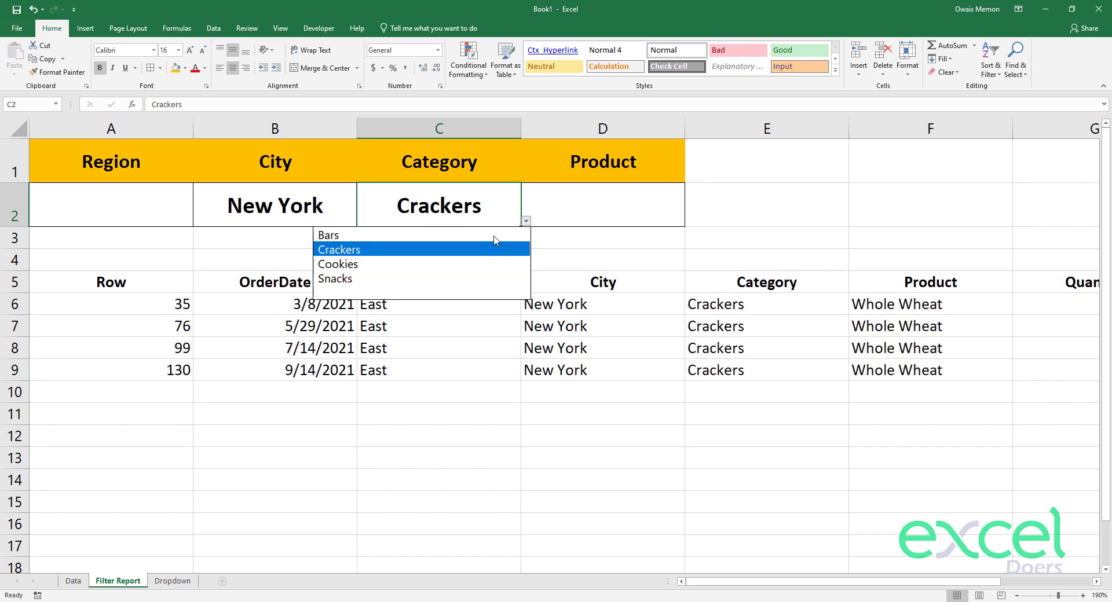
click(462, 264)
click(525, 220)
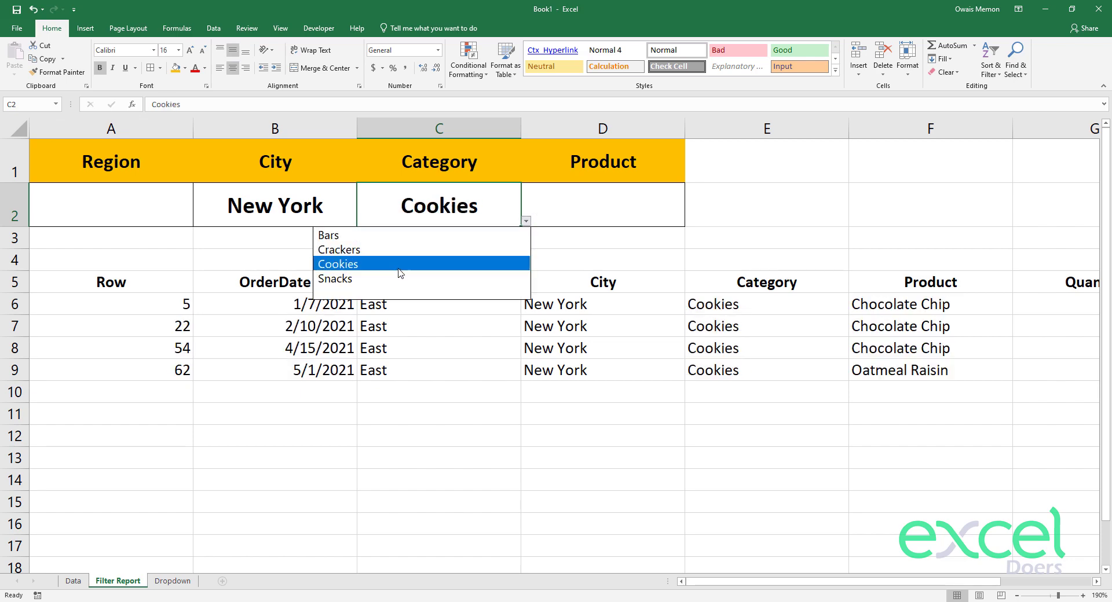
click(398, 273)
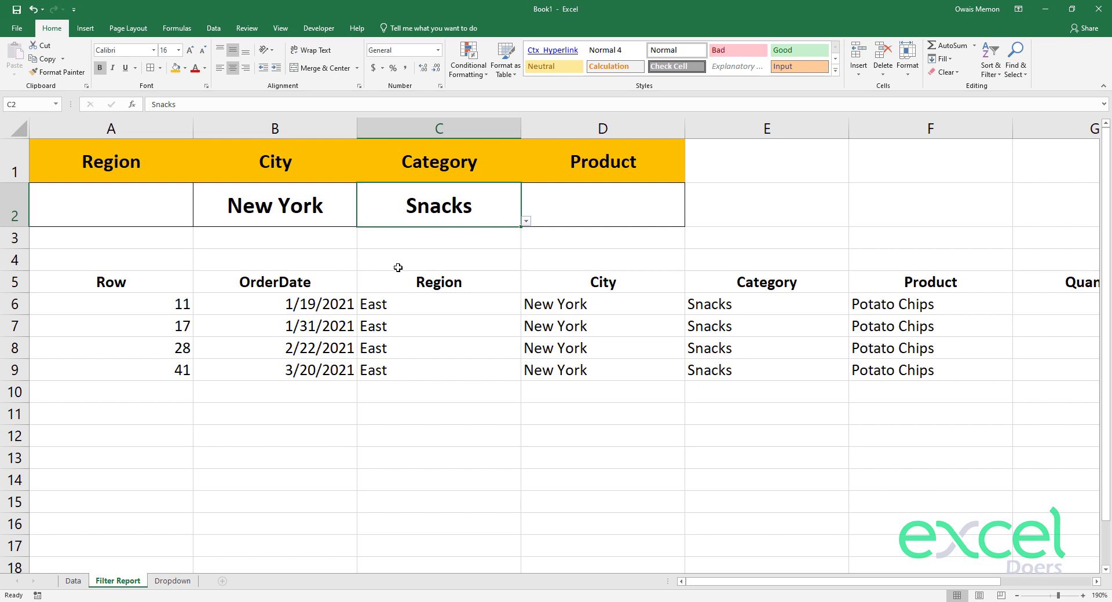
Review the Region and Product filter cells, the A6 formula and the Region column B on the Data sheet.
click(122, 198)
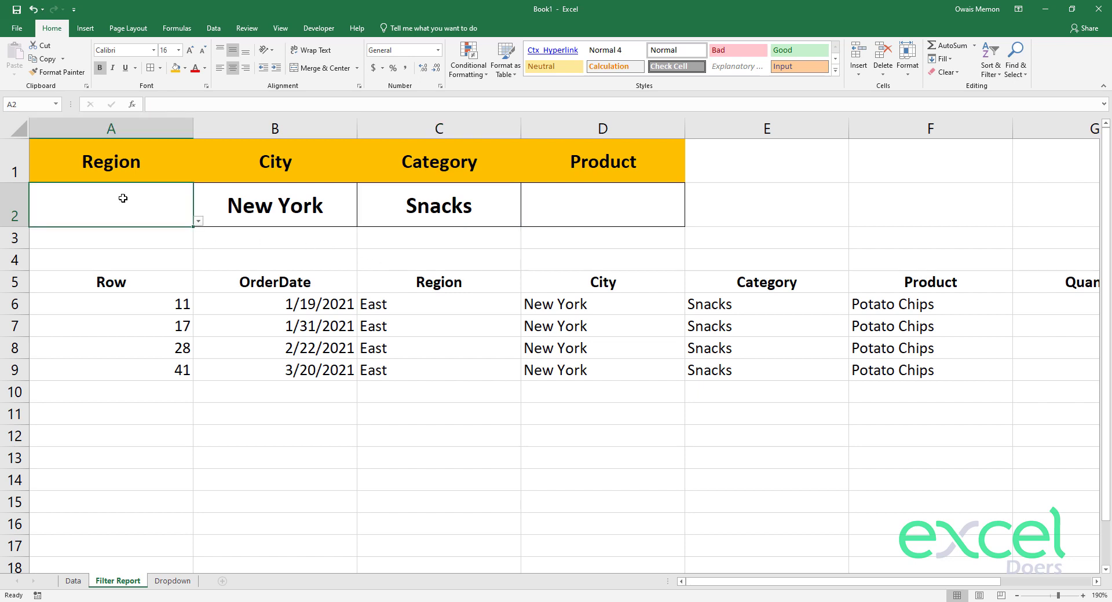
click(676, 202)
click(187, 322)
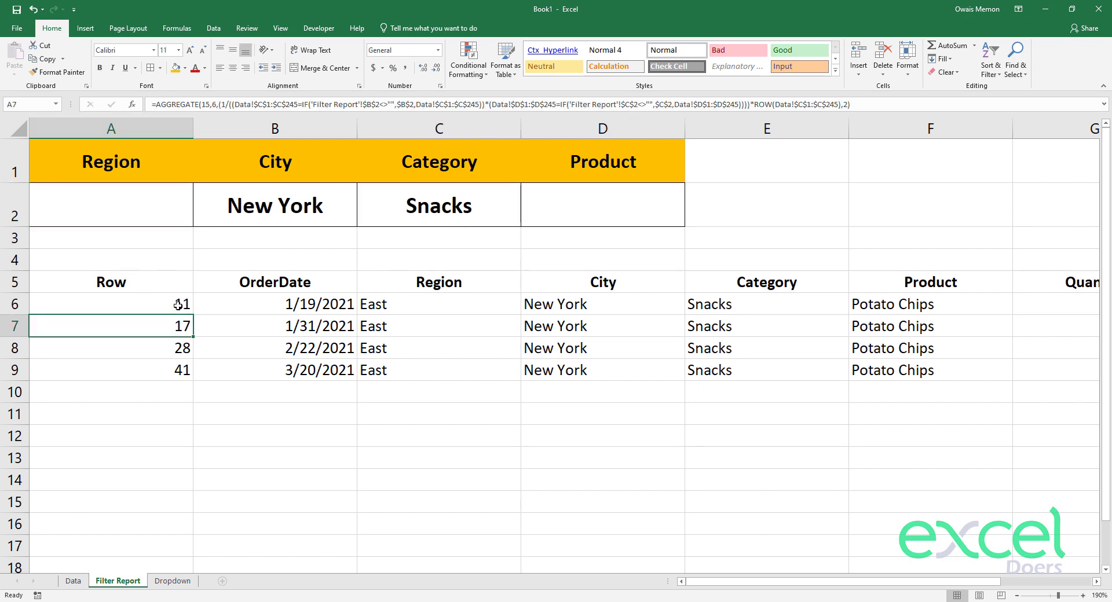
double_click(179, 304)
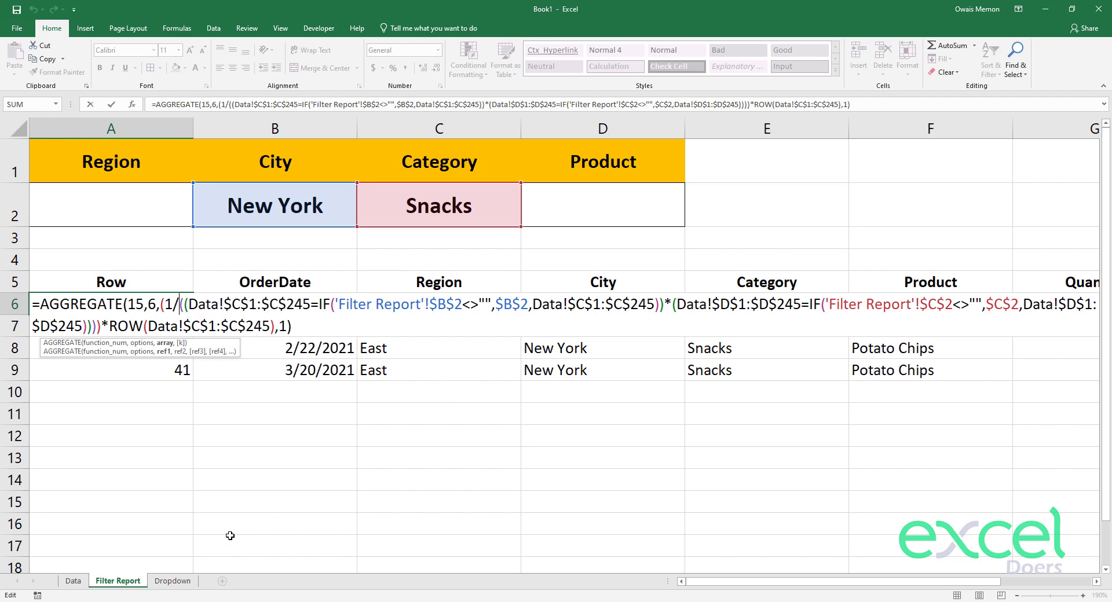
key(Return)
click(74, 582)
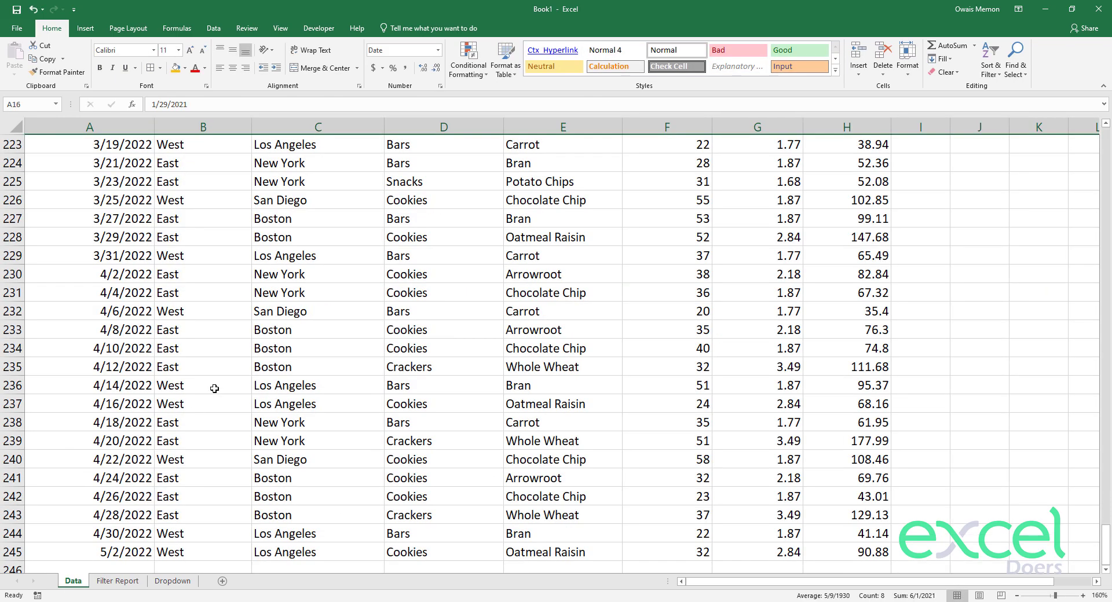
key(ctrl+Up)
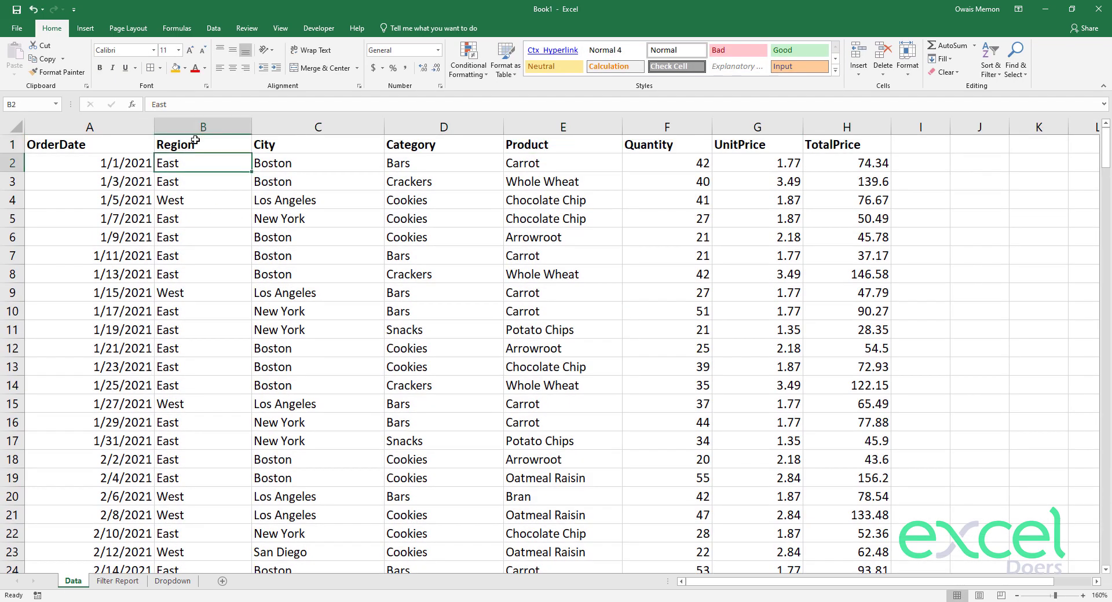
click(203, 125)
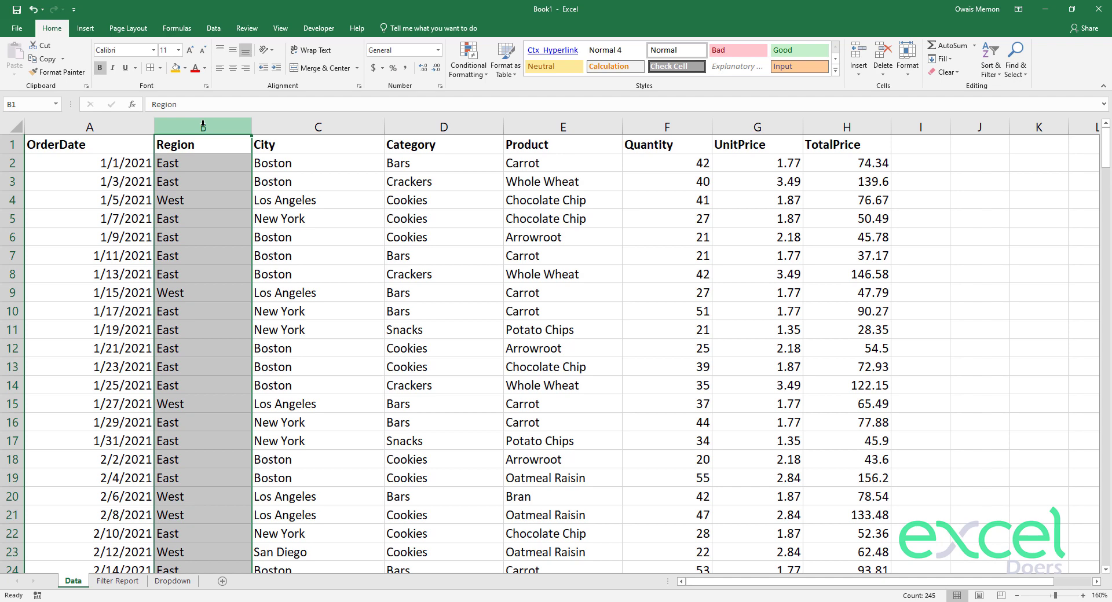
click(117, 581)
Copy the city condition, (Data!$C$1:$C$245=IF('Filter Report'!$B$2<>"",$B$2,Data!$C$1:$C$245)), from the AGGREGATE formula in A6.
double_click(139, 301)
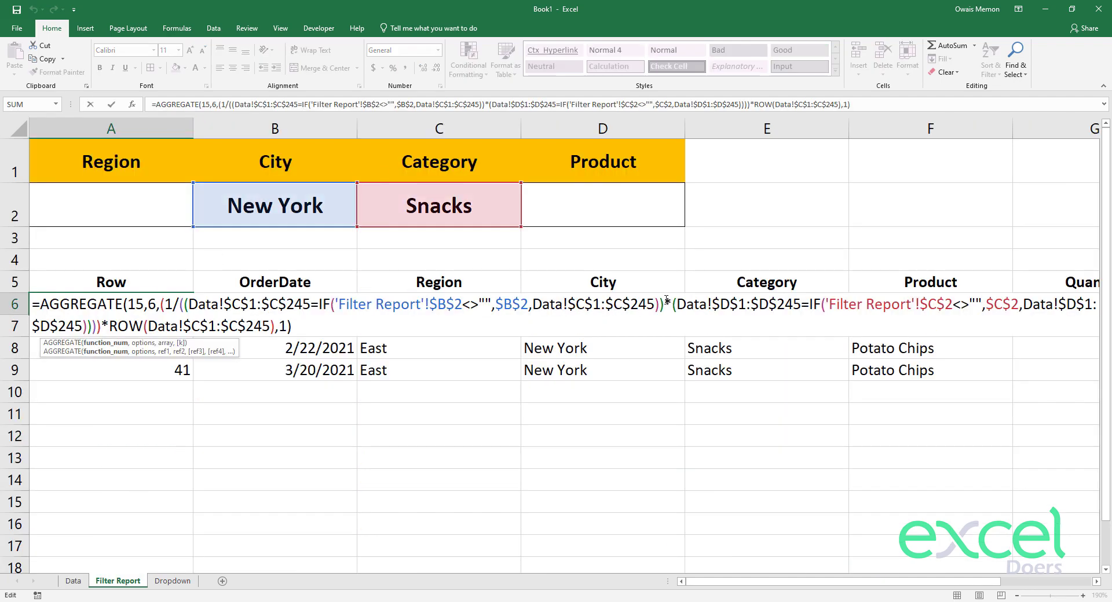
drag(666, 301, 353, 305)
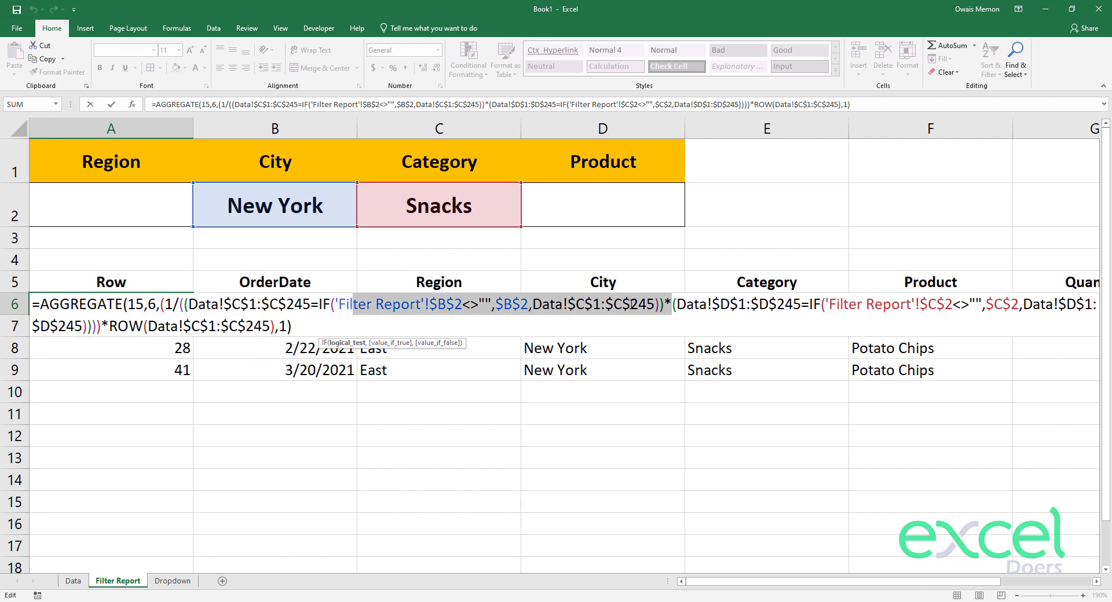
click(632, 304)
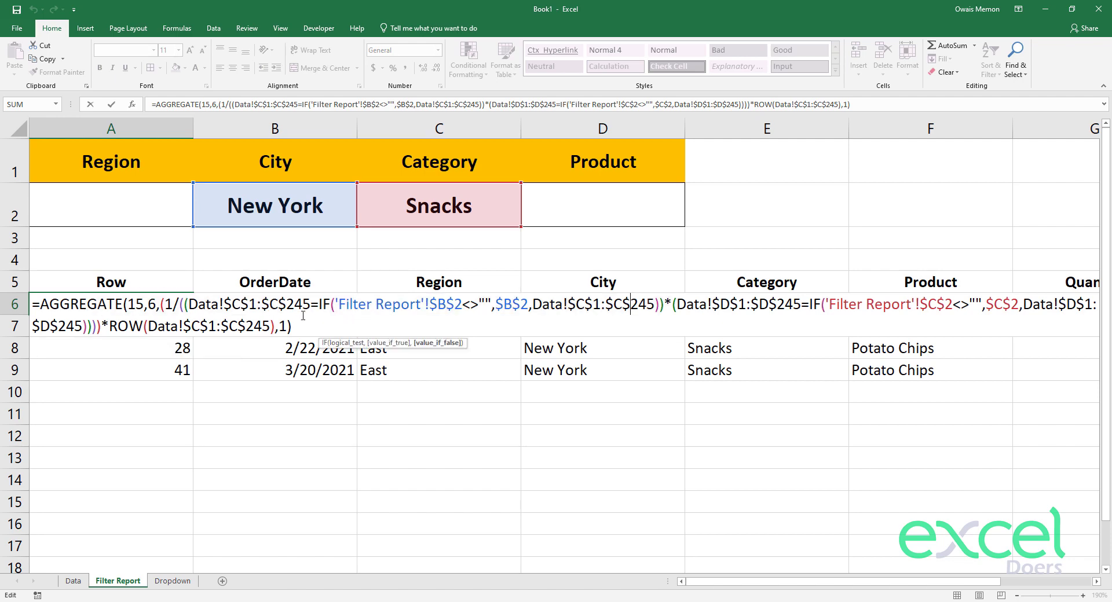
click(185, 304)
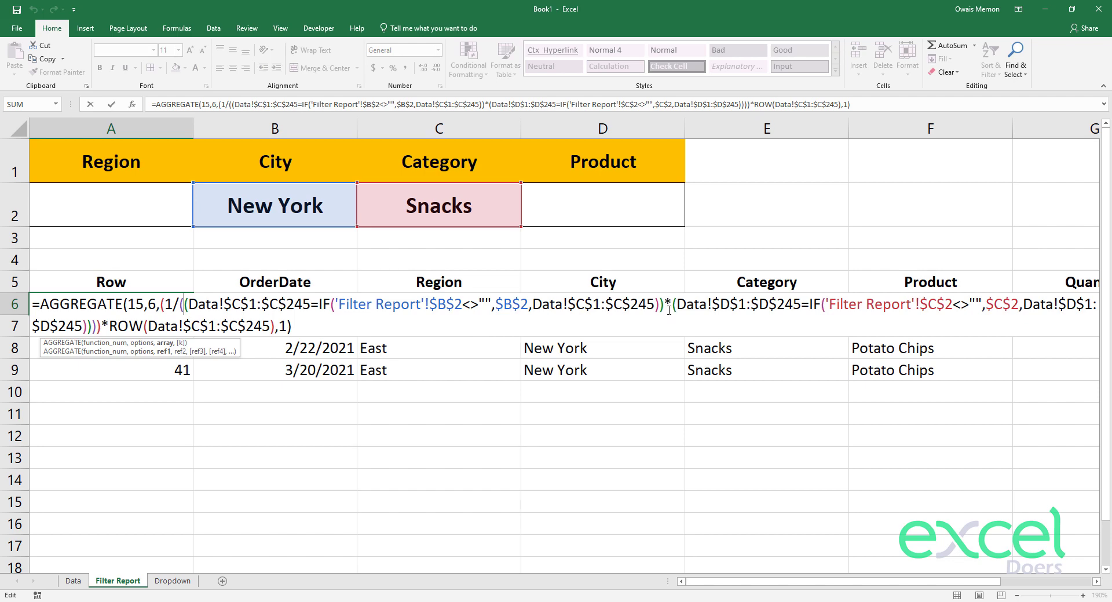
drag(663, 305, 186, 313)
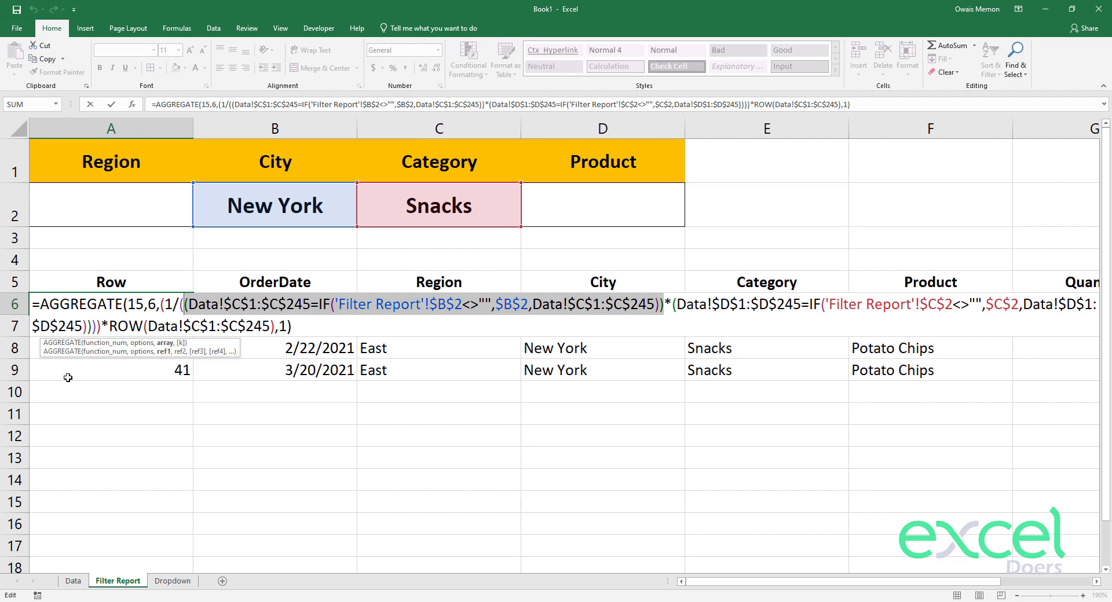
key(ctrl+c)
Paste the copied condition in extra parentheses as another multiplied factor right after the city condition in A6.
click(87, 327)
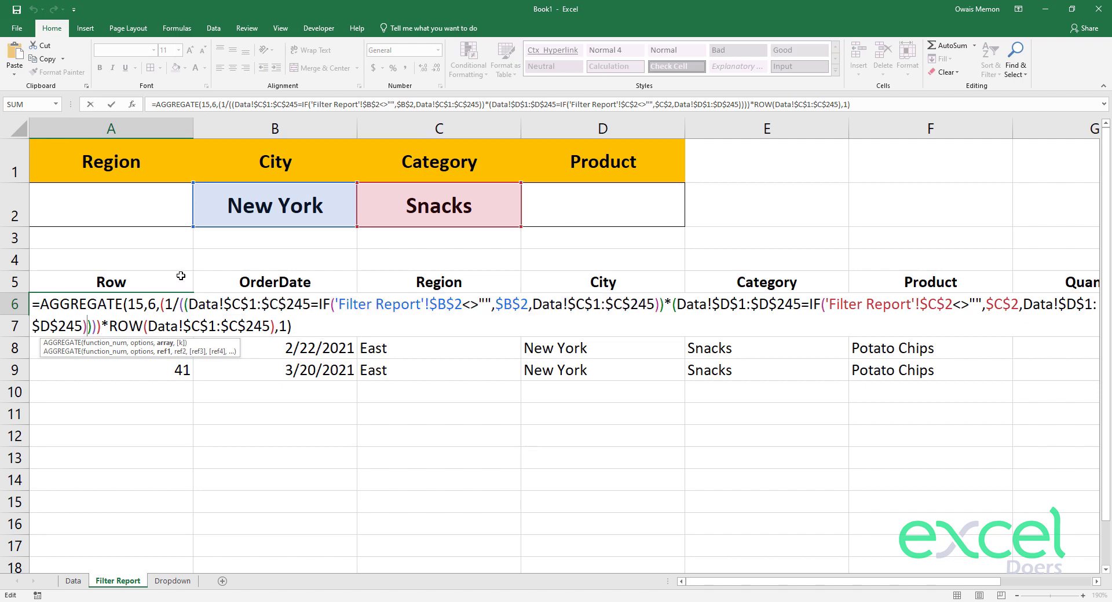
click(665, 305)
text(*)
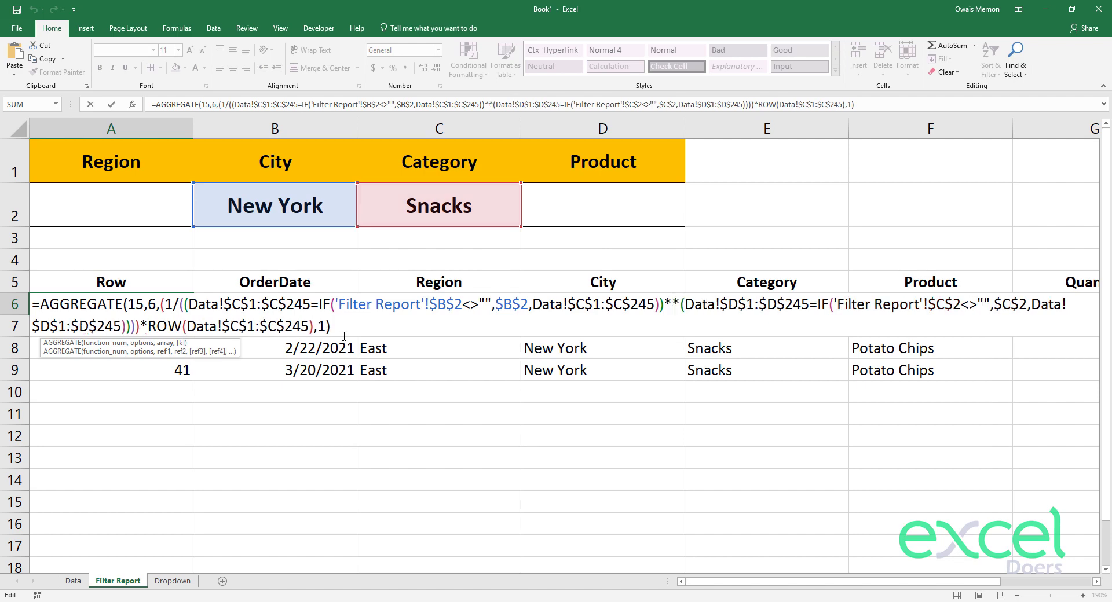
text(()
key(ctrl+v)
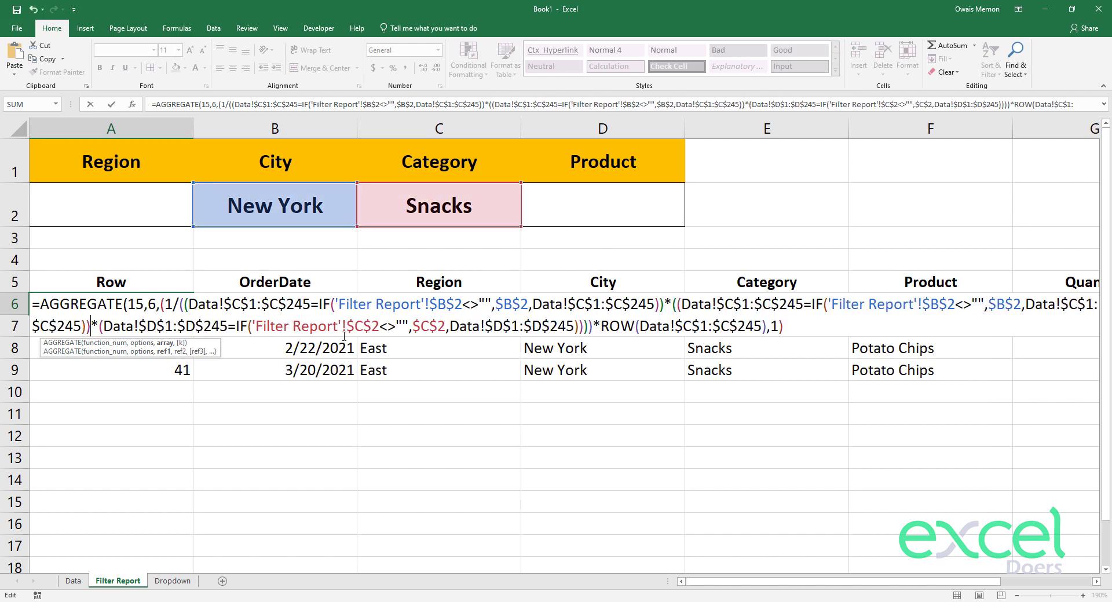
text())
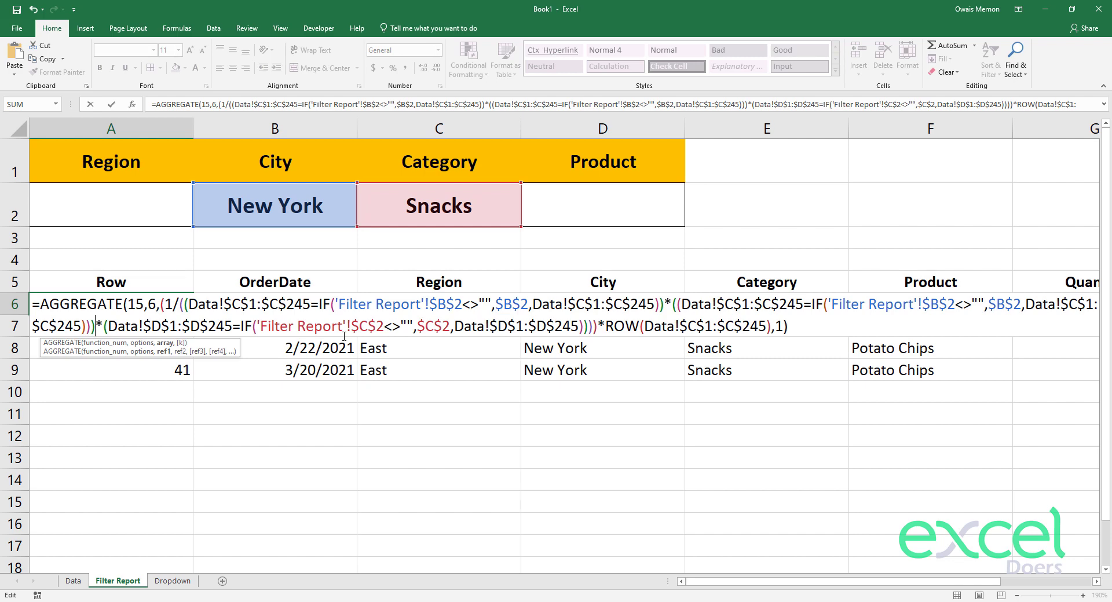
Change the criteria range of the pasted condition to Data!$B$1:$B$245.
click(730, 306)
key(BackSpace)
text(B)
key(BackSpace)
text(B)
Point the pasted condition's IF test and true value to the Region filter cell $A$2.
key(Right)
key(Right)
key(Right)
key(Right)
key(Right)
key(Right)
key(Right)
key(Right)
key(Right)
key(Right)
key(Right)
key(Right)
key(Right)
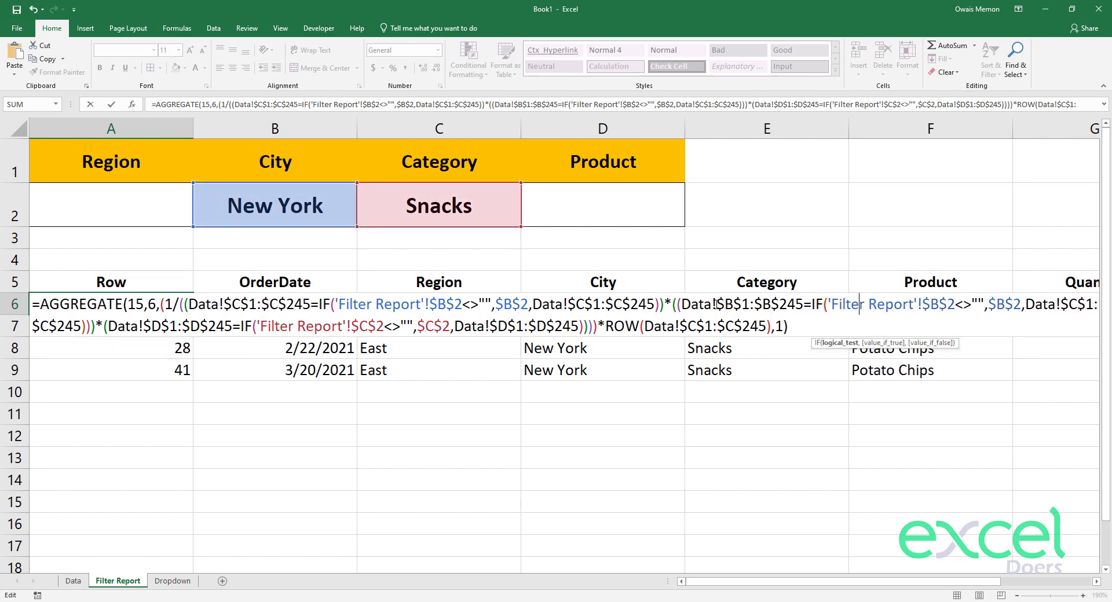
key(Left)
key(BackSpace)
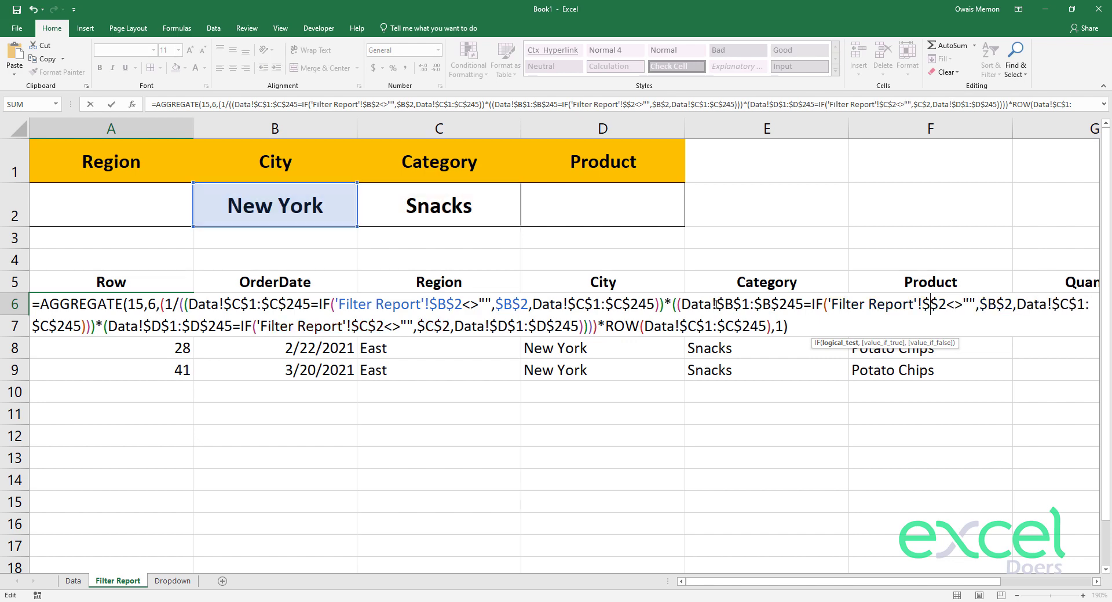
text(A)
key(Right)
key(Right)
key(Right)
key(Right)
key(Right)
key(BackSpace)
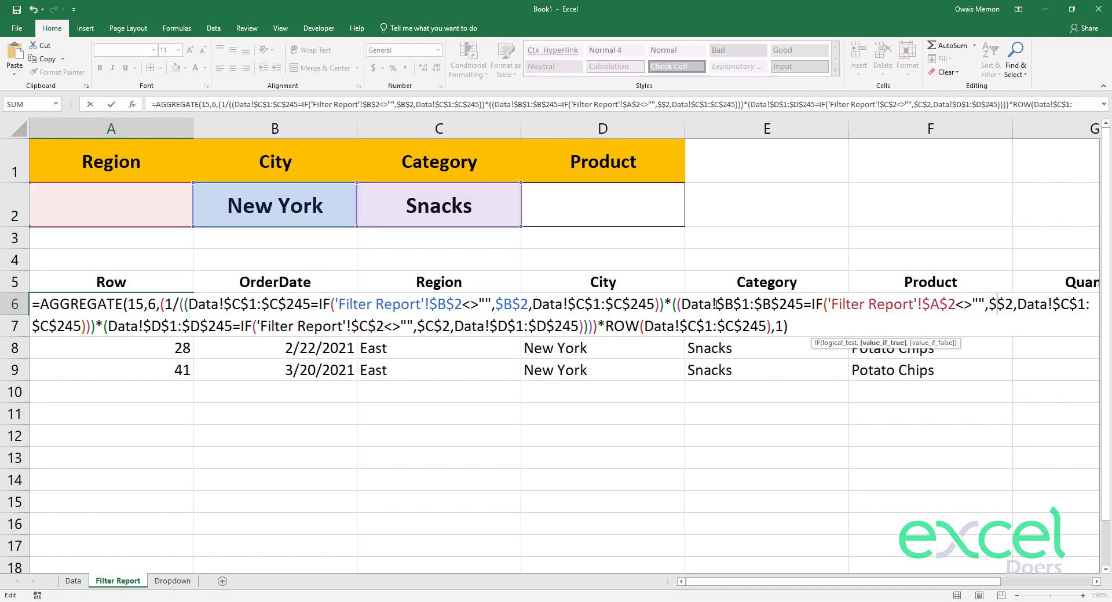
text(A)
Change the region IF's false value to Data!$B$1:$B$245 and commit the A6 formula.
key(Right)
key(Right)
key(Right)
key(Right)
key(Right)
key(Right)
key(Right)
key(Right)
key(Right)
key(Right)
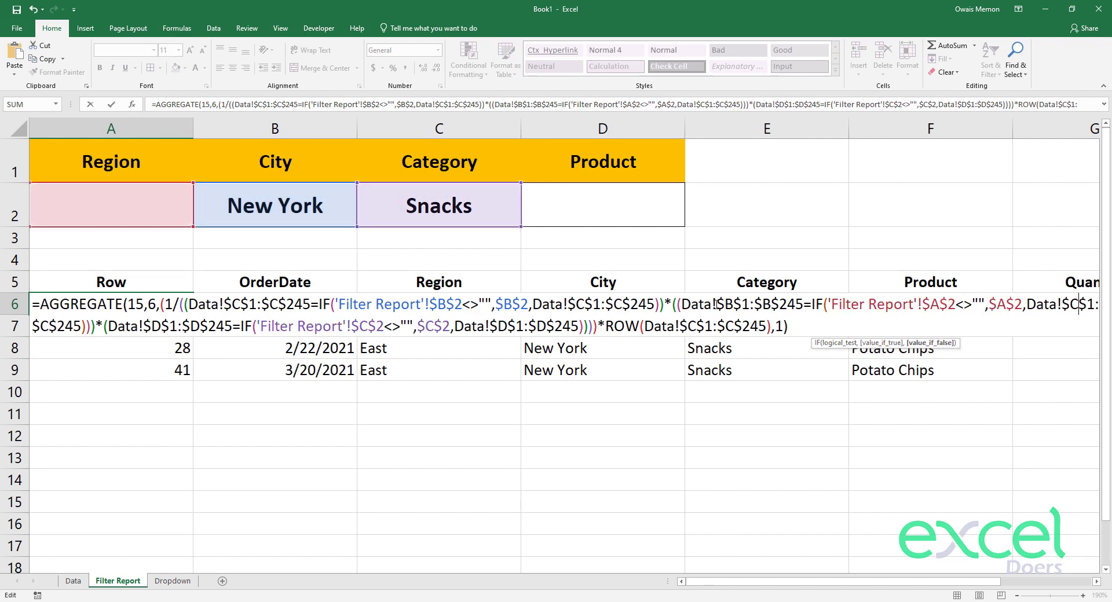
key(BackSpace)
text(B)
key(ctrl+Return)
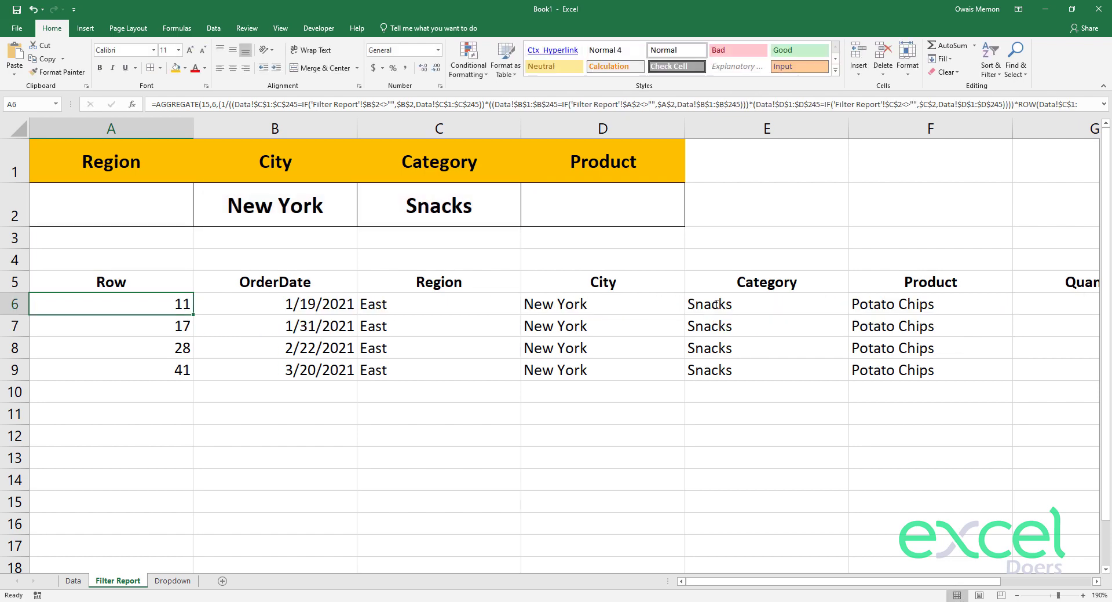
Test the Region filter in A2 with West.
click(149, 221)
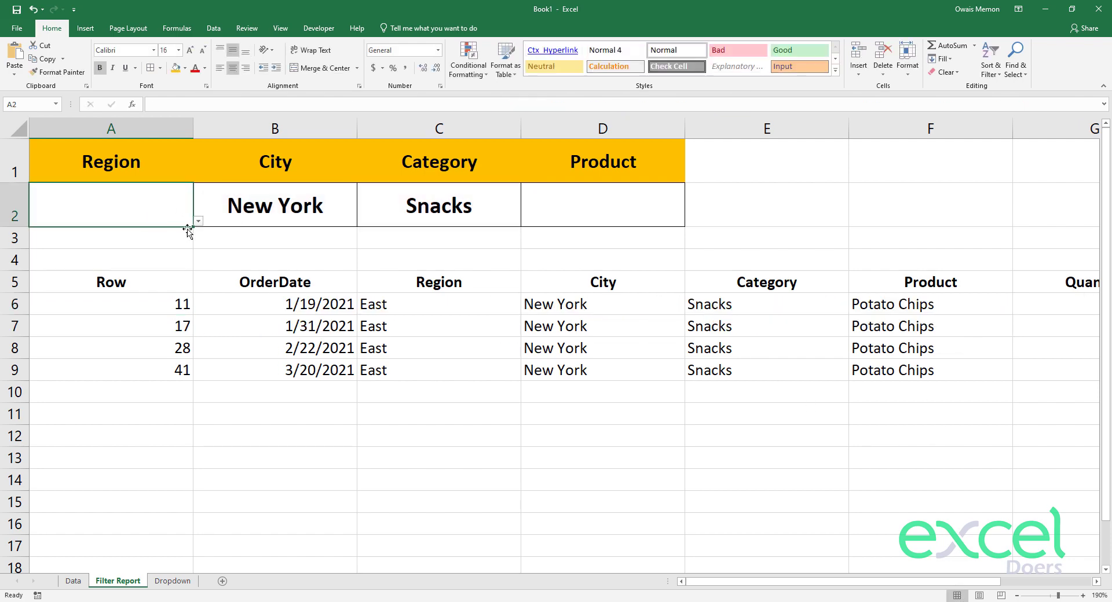
click(199, 222)
click(200, 234)
click(198, 223)
click(168, 249)
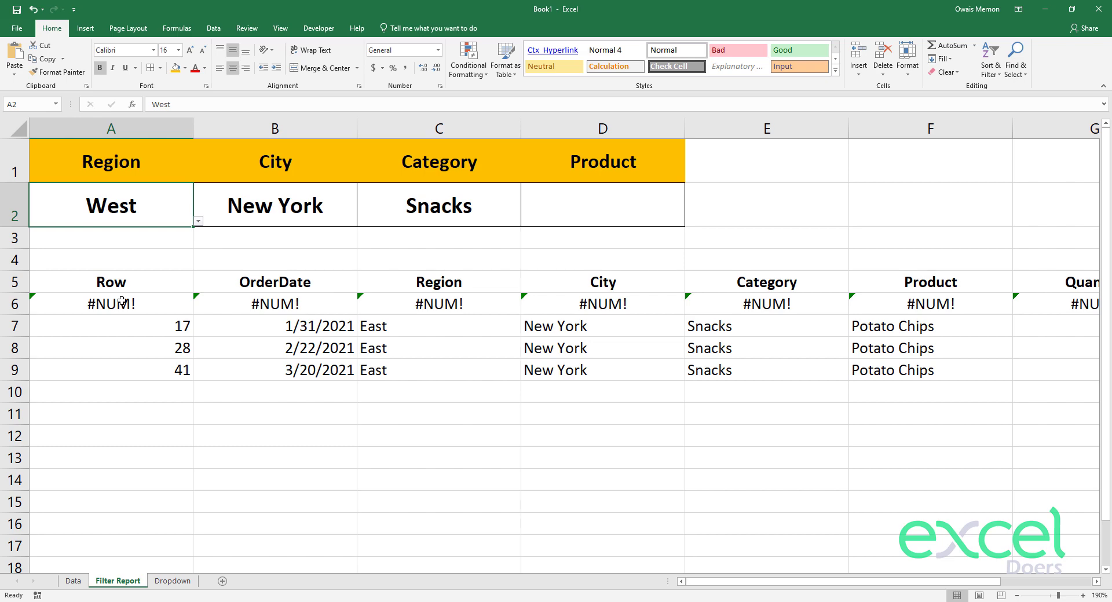
Clear the City filter in B2 and the Category filter in C2, then undo both deletions.
click(308, 208)
key(Delete)
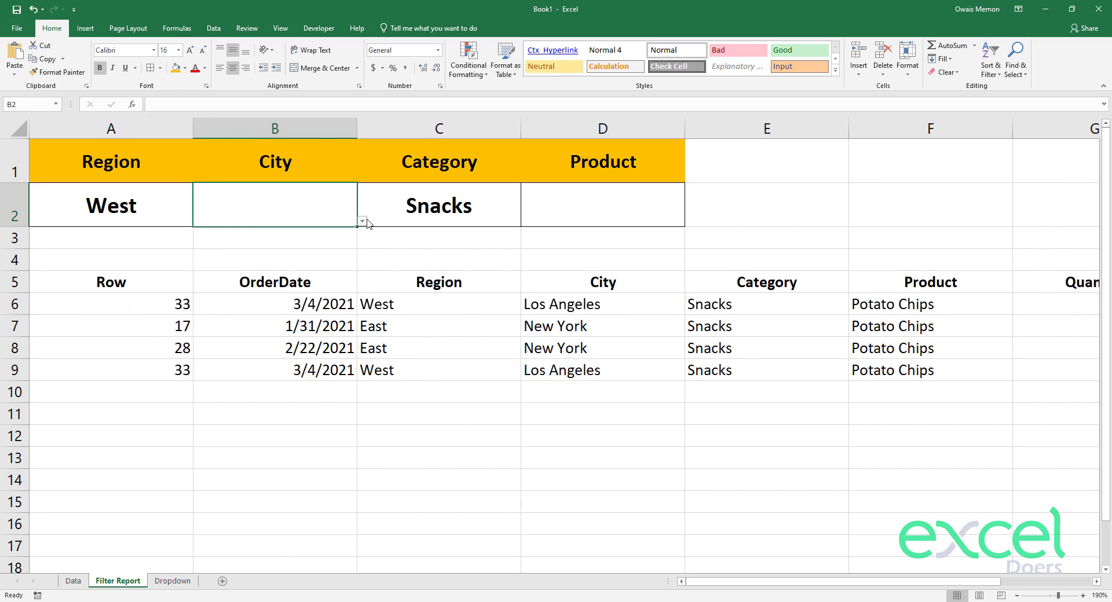
click(448, 210)
key(Delete)
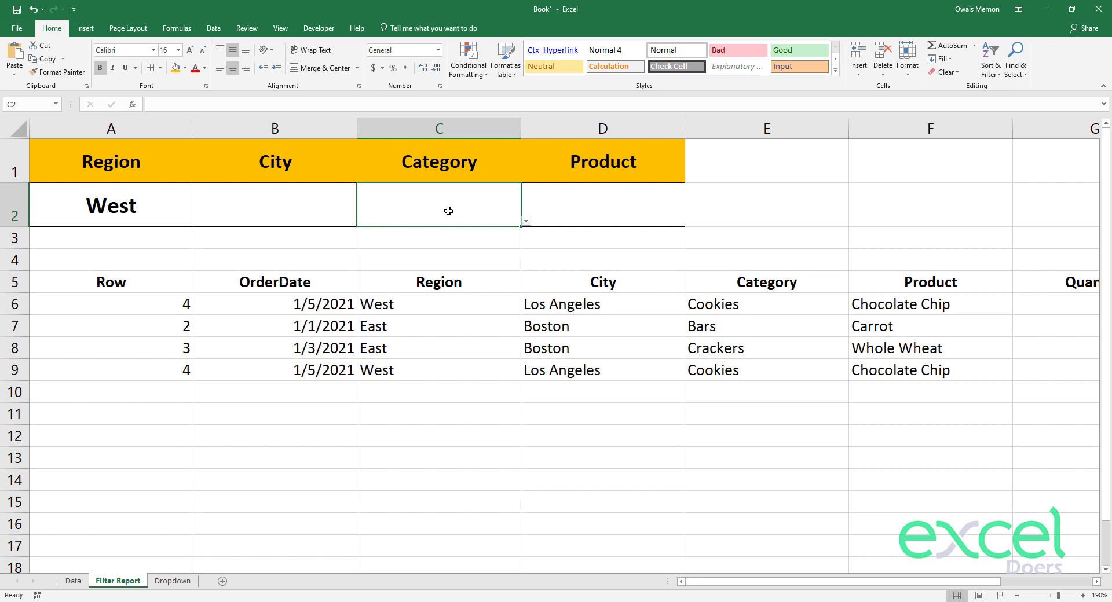
key(ctrl+z)
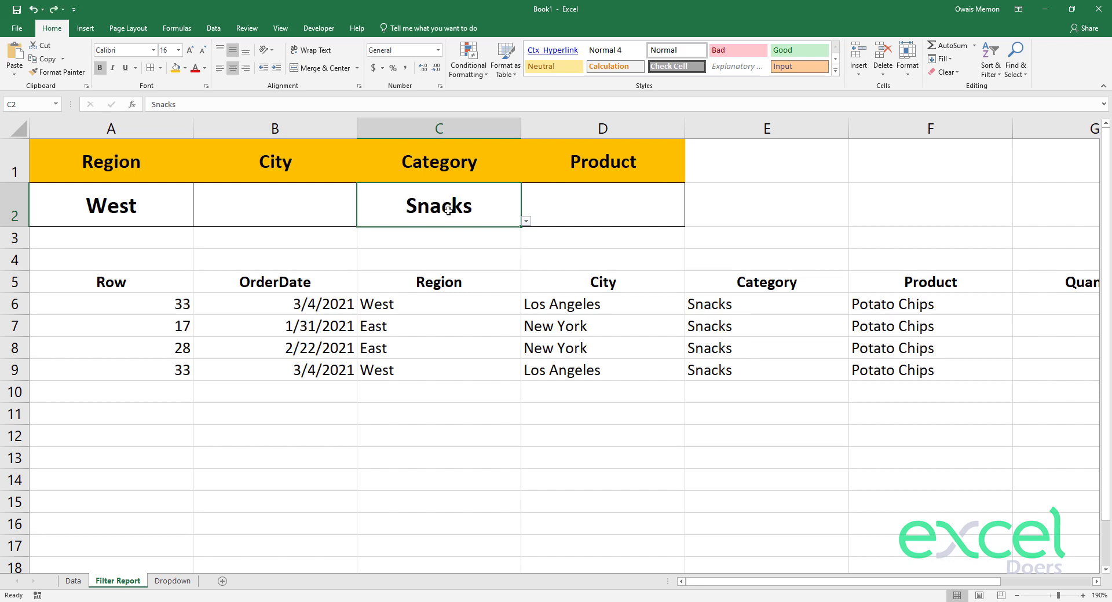
key(ctrl+z)
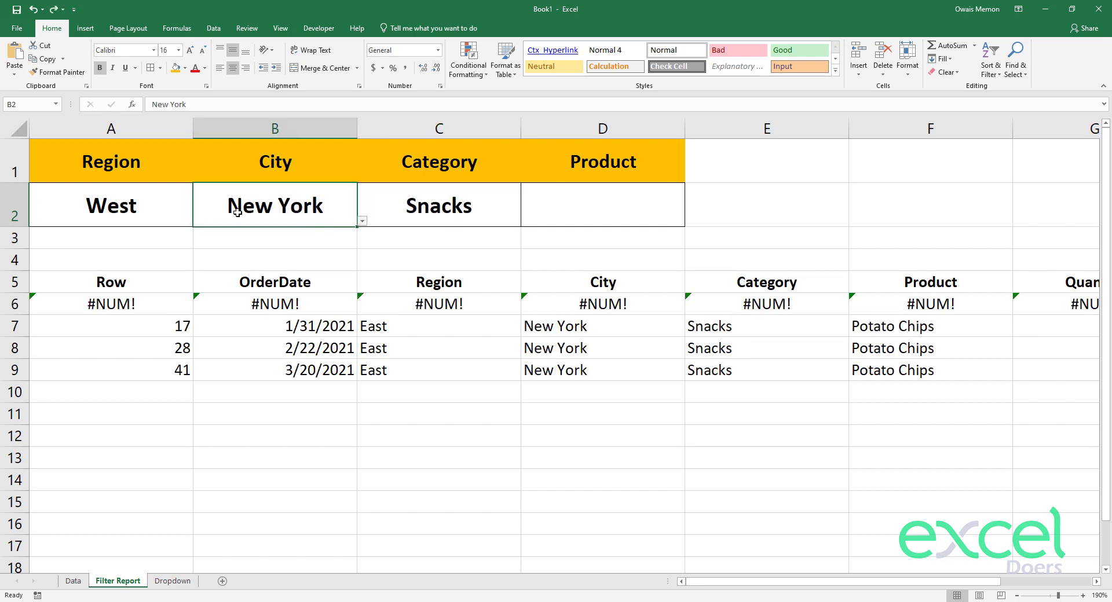
Set the Region filter in A2 to East.
click(135, 212)
click(205, 224)
click(168, 217)
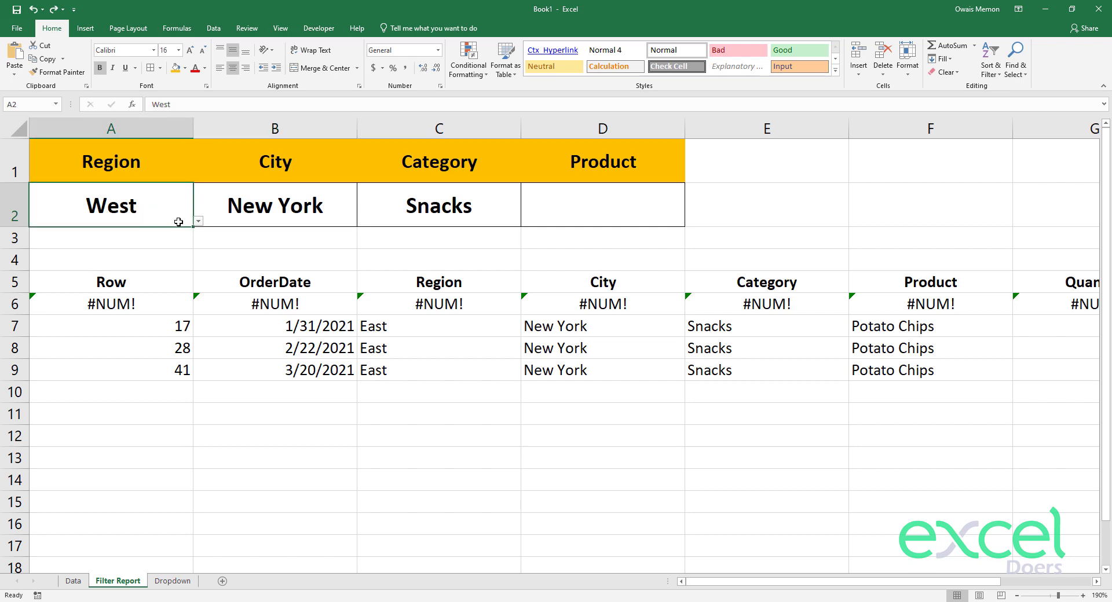
click(198, 221)
click(172, 232)
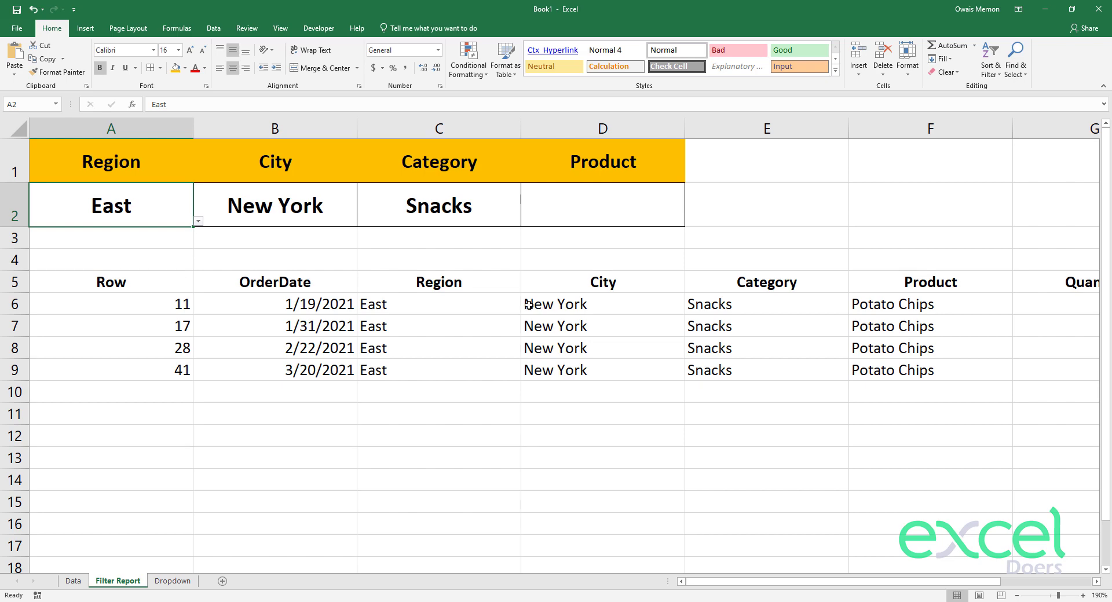
Check which column of the Data sheet holds Product, and return to the Filter Report sheet.
click(75, 582)
click(573, 175)
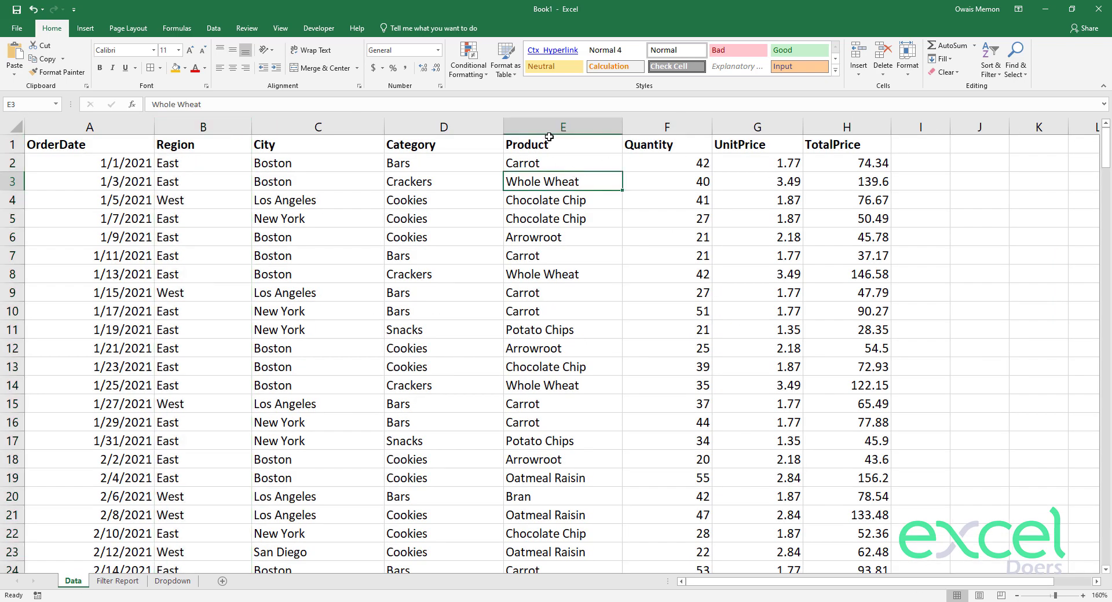
click(555, 128)
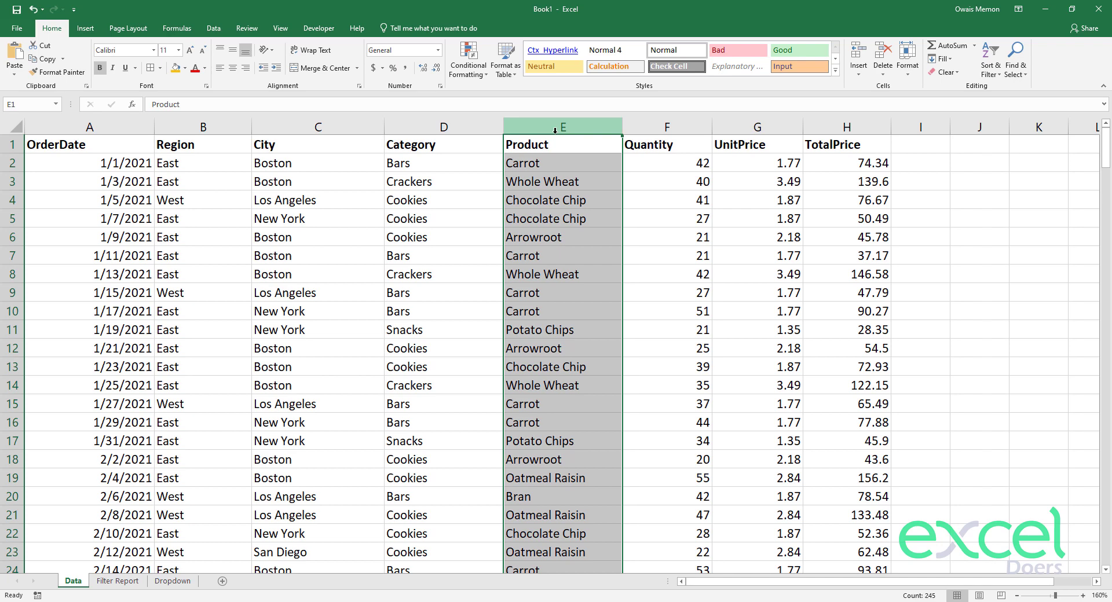
click(103, 582)
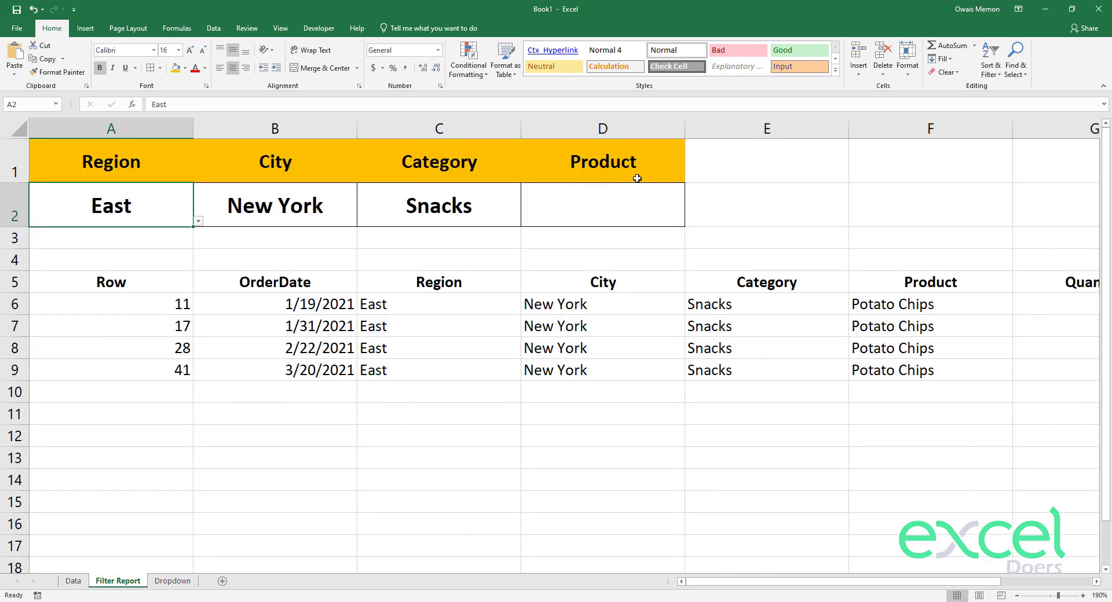
Duplicate the City condition inside the A6 AGGREGATE formula, joined to the original by a multiplication sign.
click(155, 297)
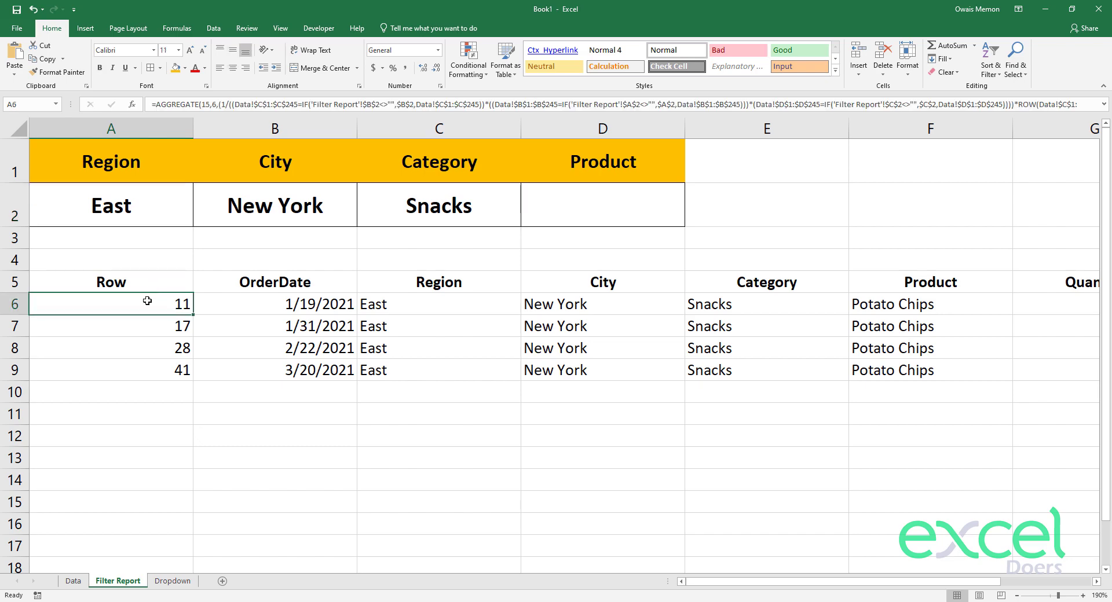
double_click(148, 301)
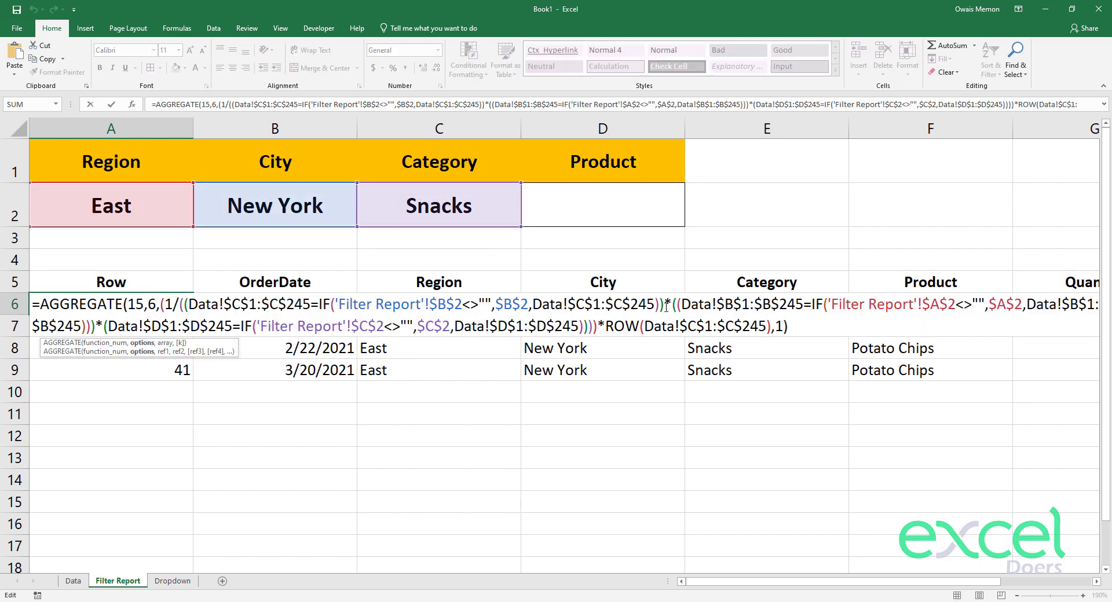
drag(666, 307, 180, 310)
key(ctrl+c)
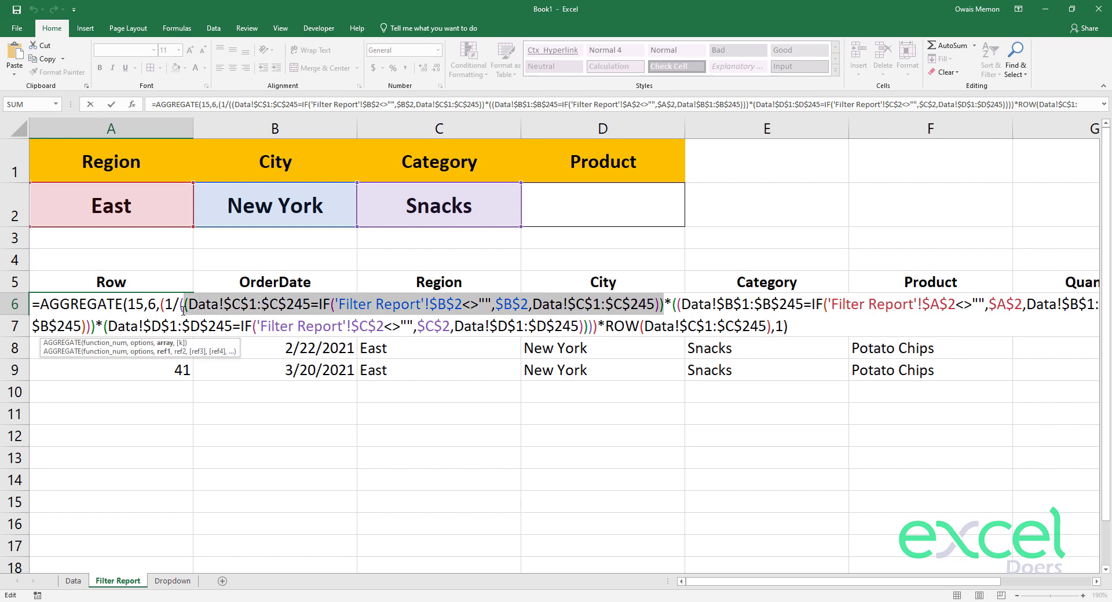
click(661, 306)
text(*)
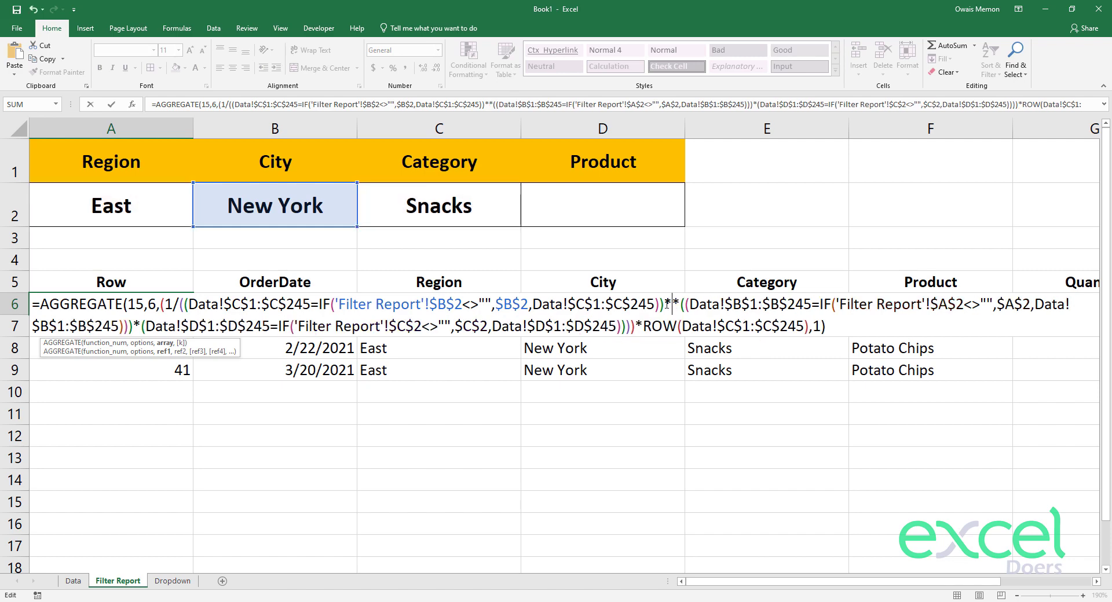
key(ctrl+v)
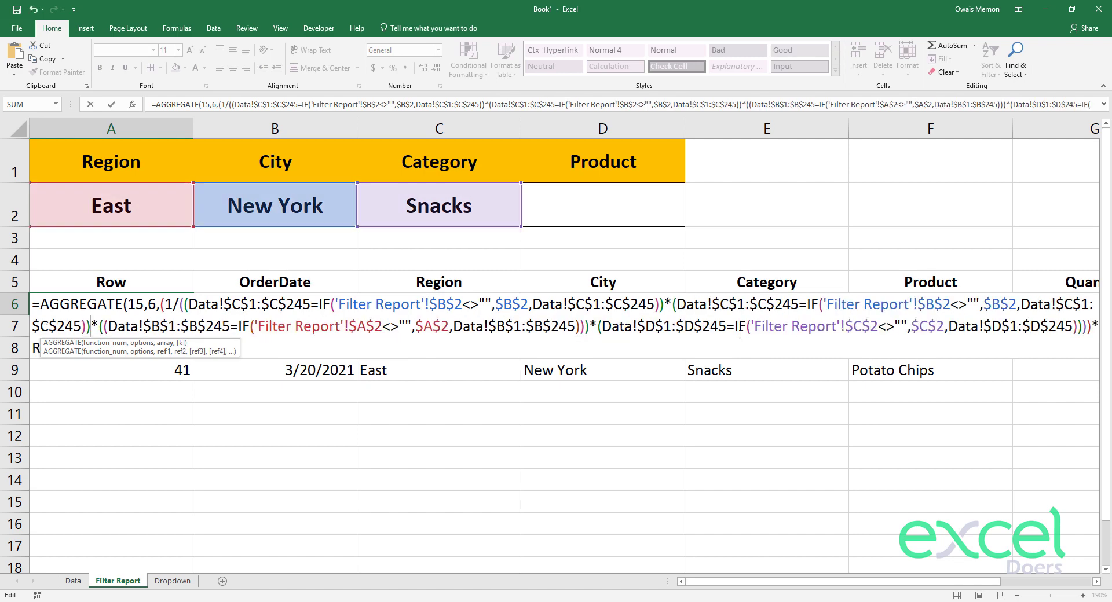
Change the duplicated condition's compared range to Data!$E$1:$E$245.
click(731, 303)
key(BackSpace)
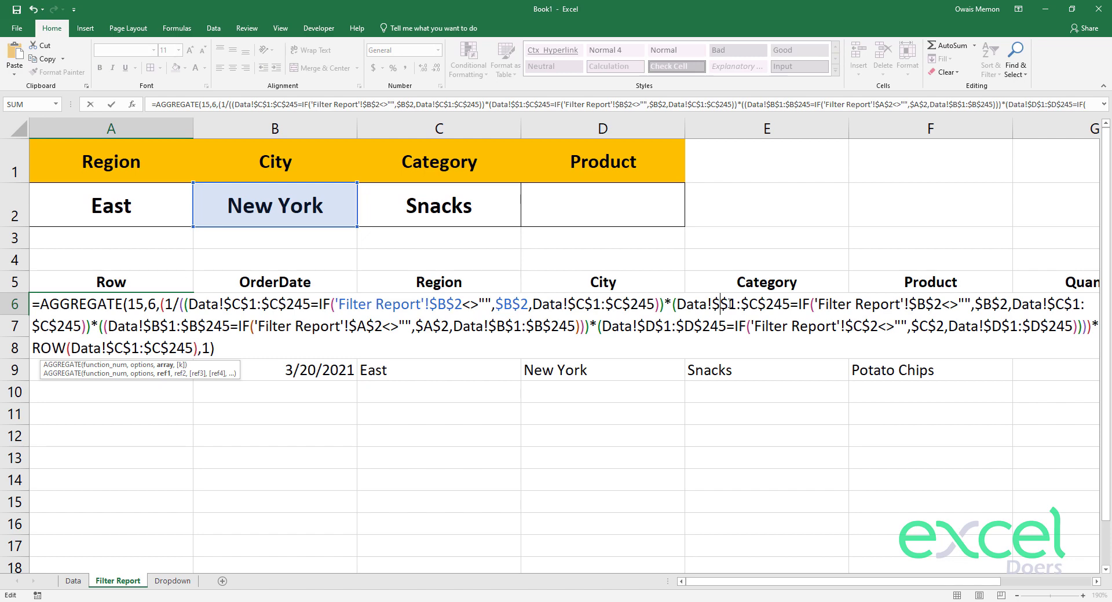
text(E)
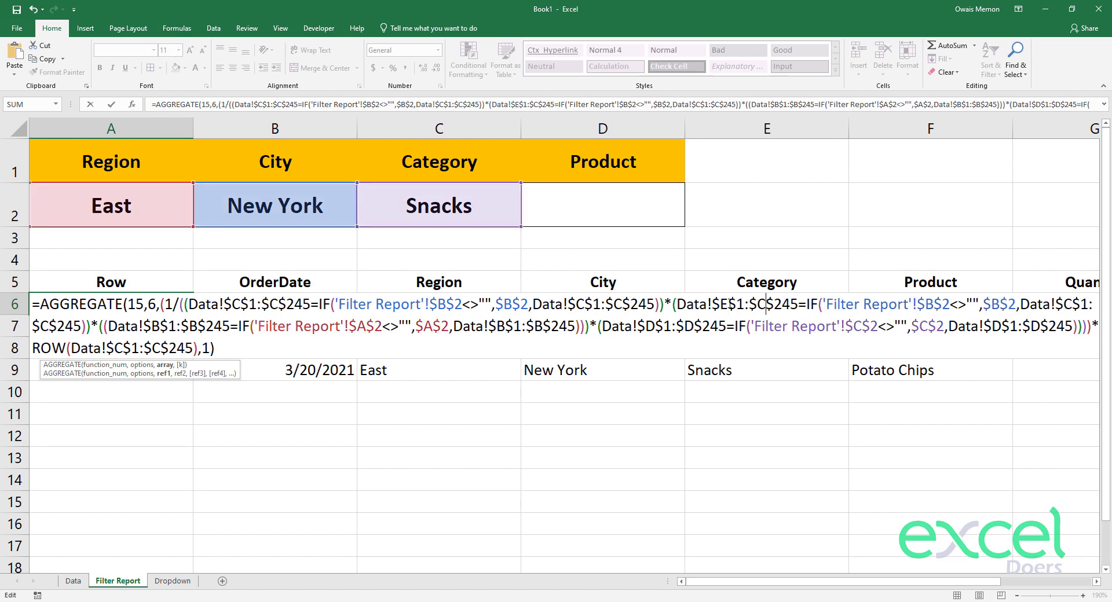
key(BackSpace)
text(E)
Point the duplicated condition's IF test and true value to the Product filter cell $D$2.
key(Right)
key(Right)
key(Right)
key(Right)
key(Right)
key(Right)
key(Right)
key(Right)
key(Right)
key(Right)
key(Right)
key(Right)
key(Right)
key(Right)
key(Right)
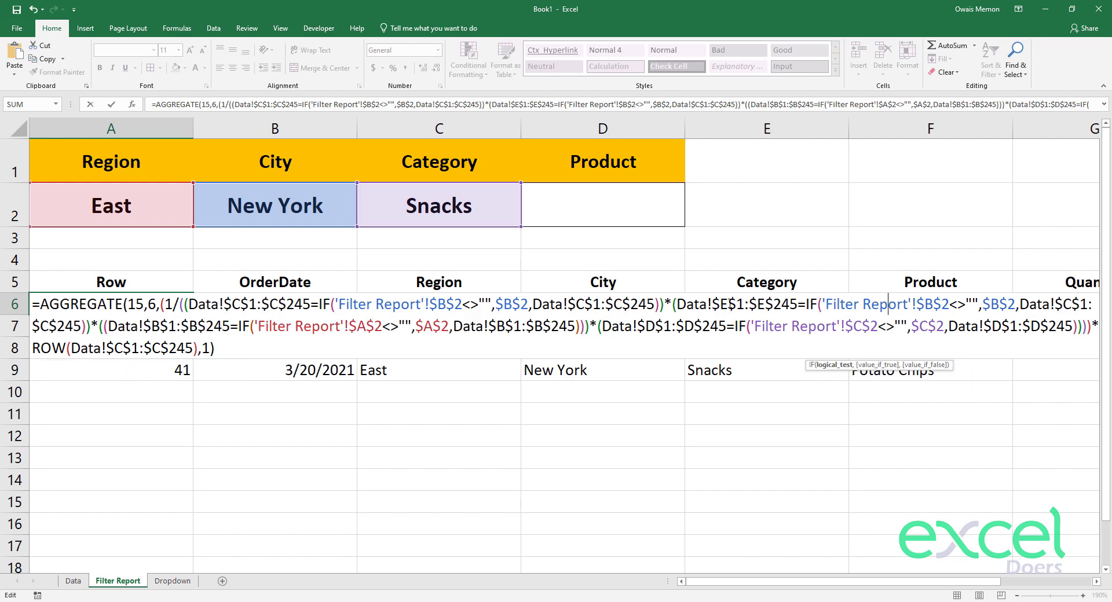
key(Right)
key(BackSpace)
text(D)
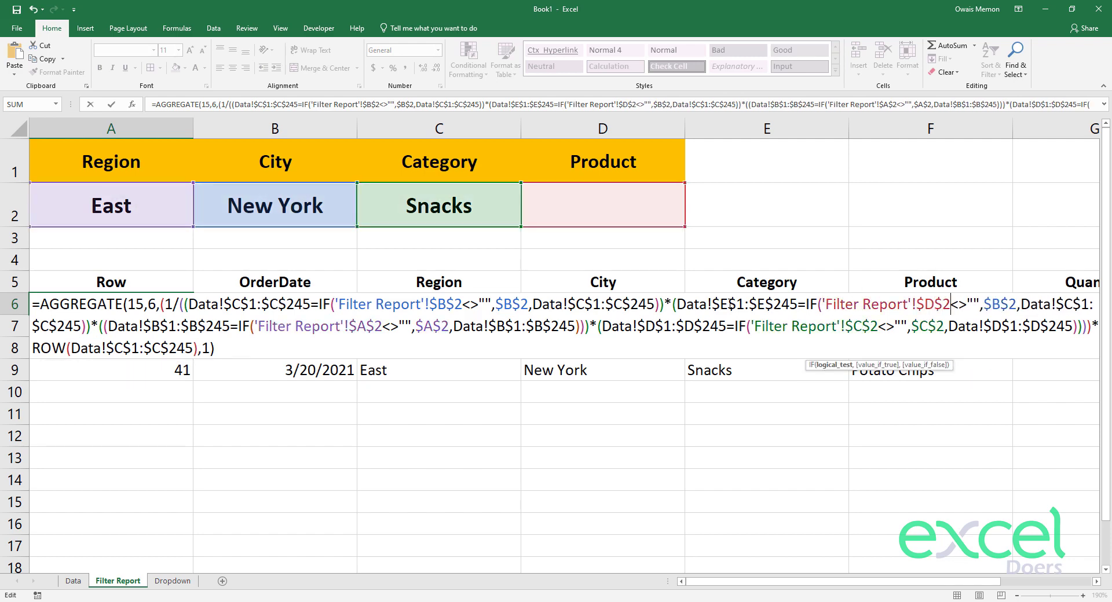
key(Right)
key(Right)
key(Right)
key(BackSpace)
text(D)
Change the Product IF's false value to Data!$E$1:$E$245 and commit the A6 formula.
key(Right)
key(Right)
key(Right)
key(Right)
key(Right)
key(Right)
key(Right)
key(Right)
key(Right)
key(Right)
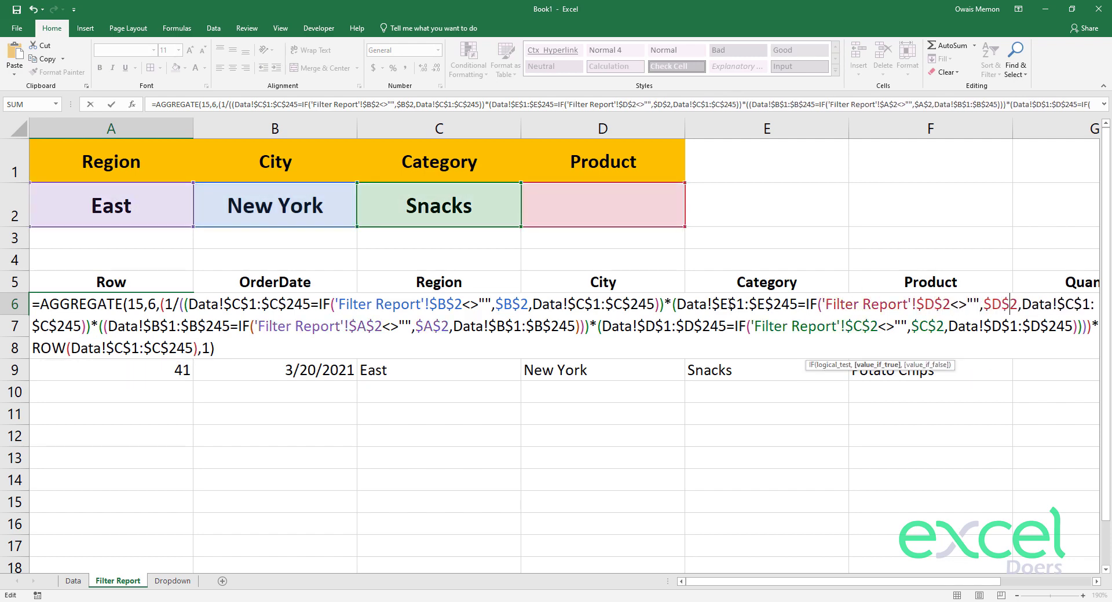
key(BackSpace)
text(E)
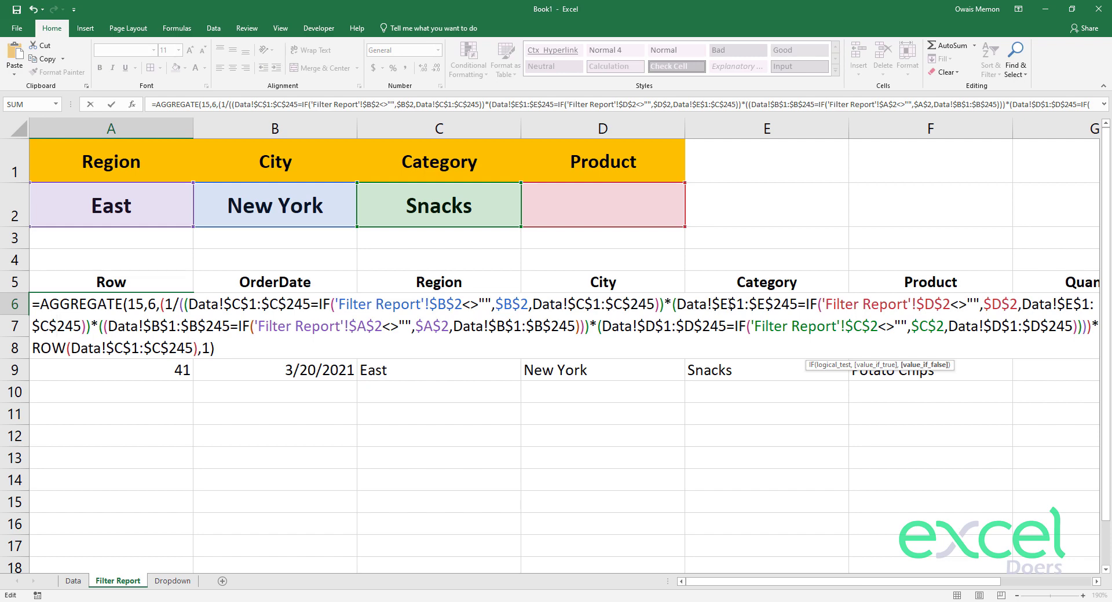
key(Right)
key(Right)
key(Right)
key(Right)
key(Right)
key(BackSpace)
text(E)
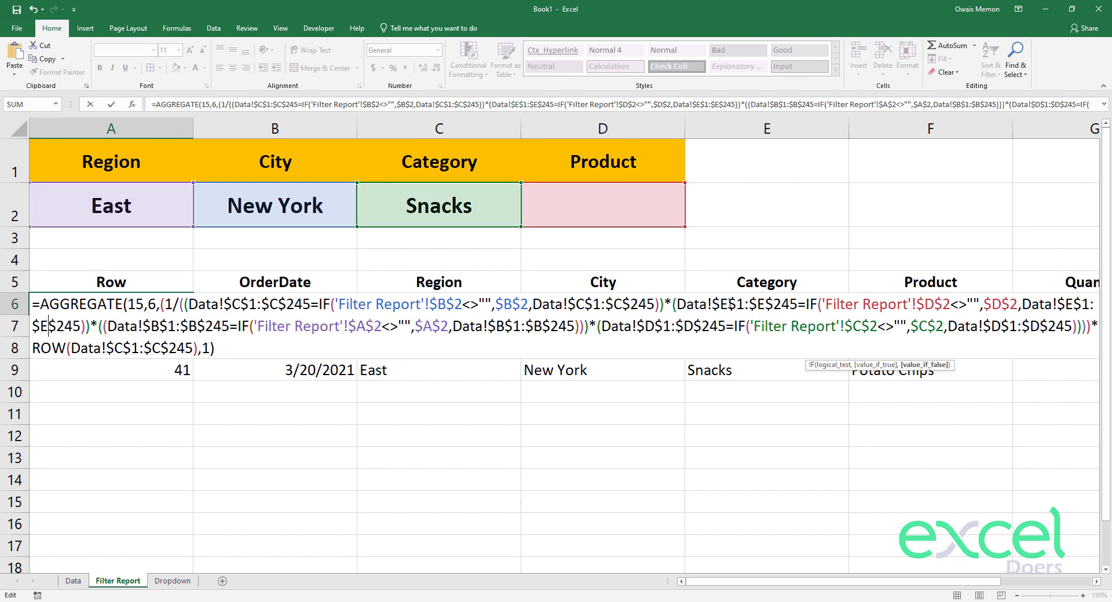
key(ctrl+Return)
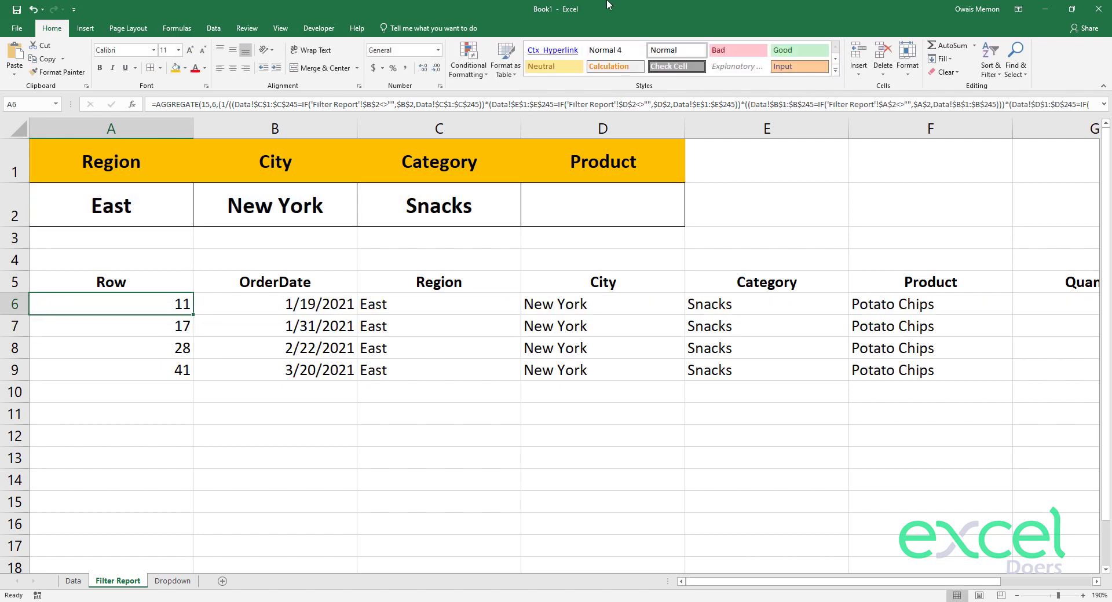
Test the Product filter in D2 with Carrot, Whole Wheat, an empty cell and Chocolate Chip in turn.
click(665, 219)
click(689, 221)
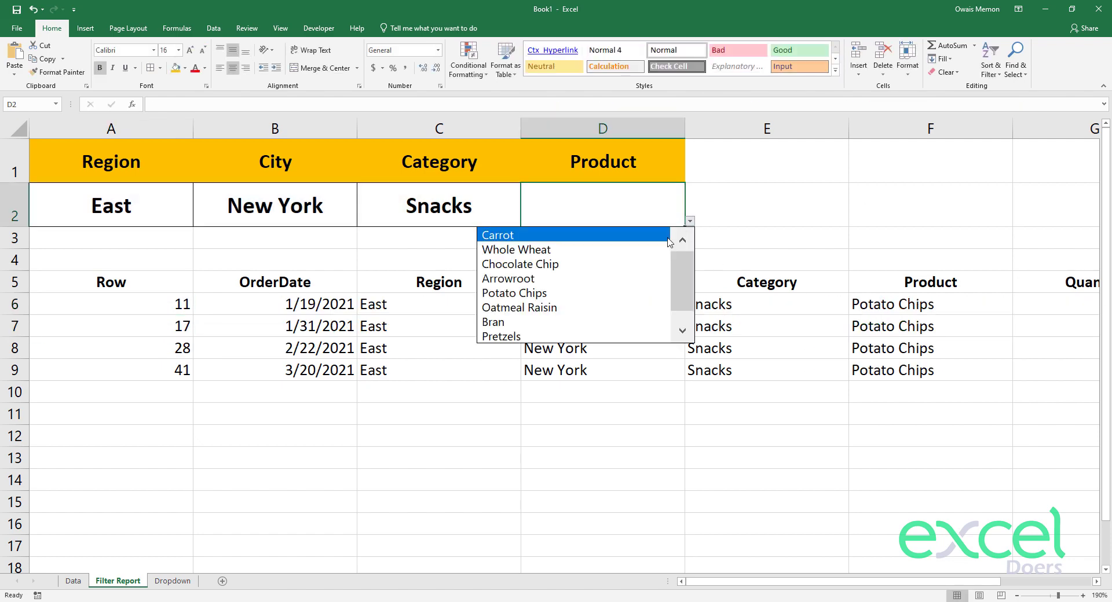
click(667, 238)
click(689, 222)
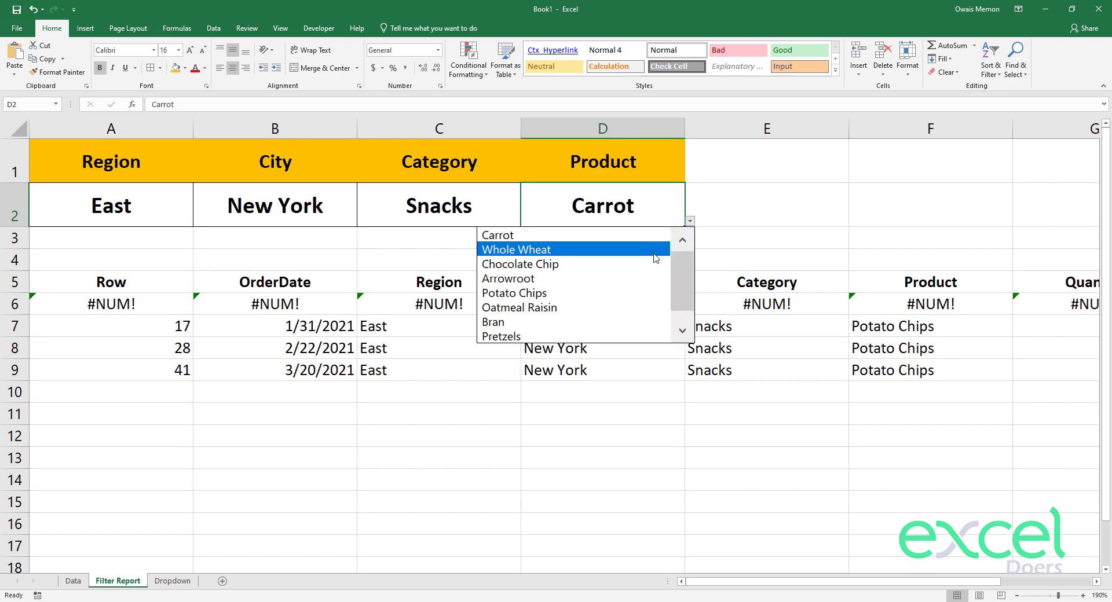
click(668, 244)
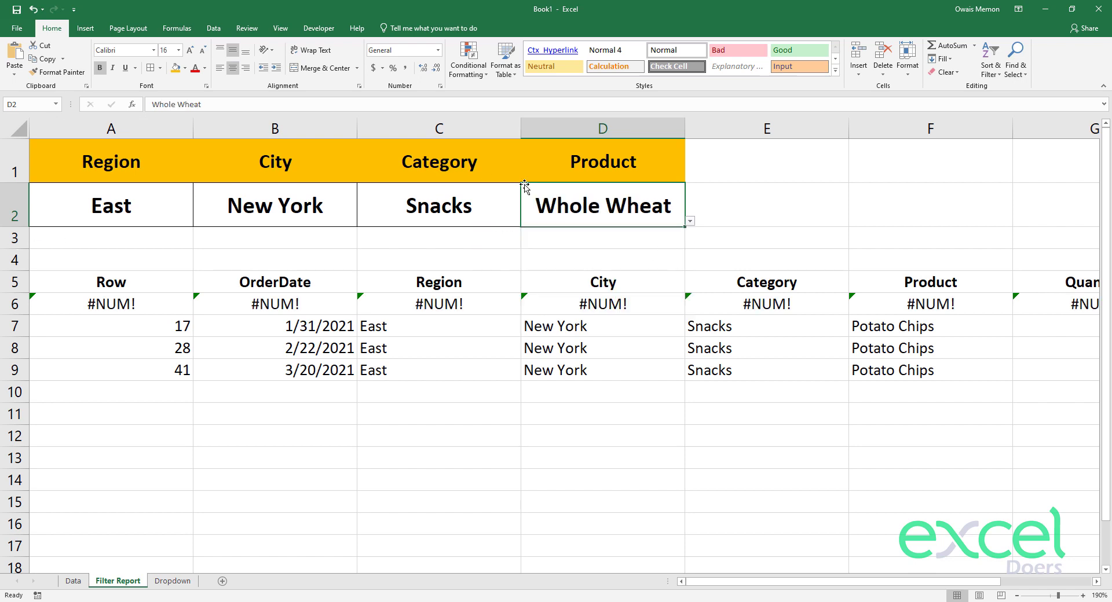
key(Delete)
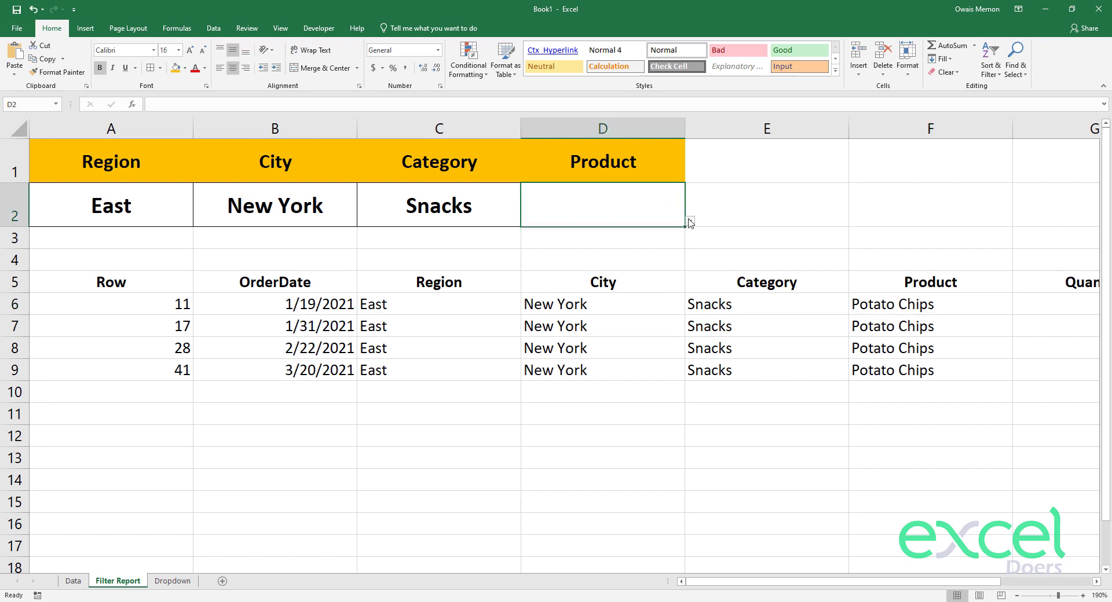
click(689, 221)
drag(681, 268, 679, 282)
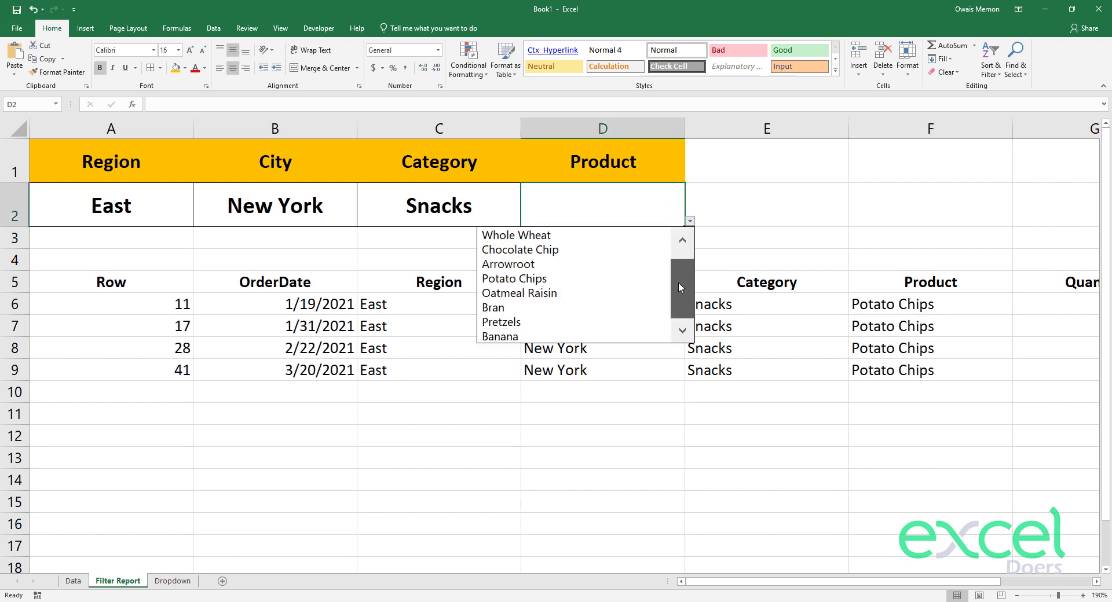
click(575, 249)
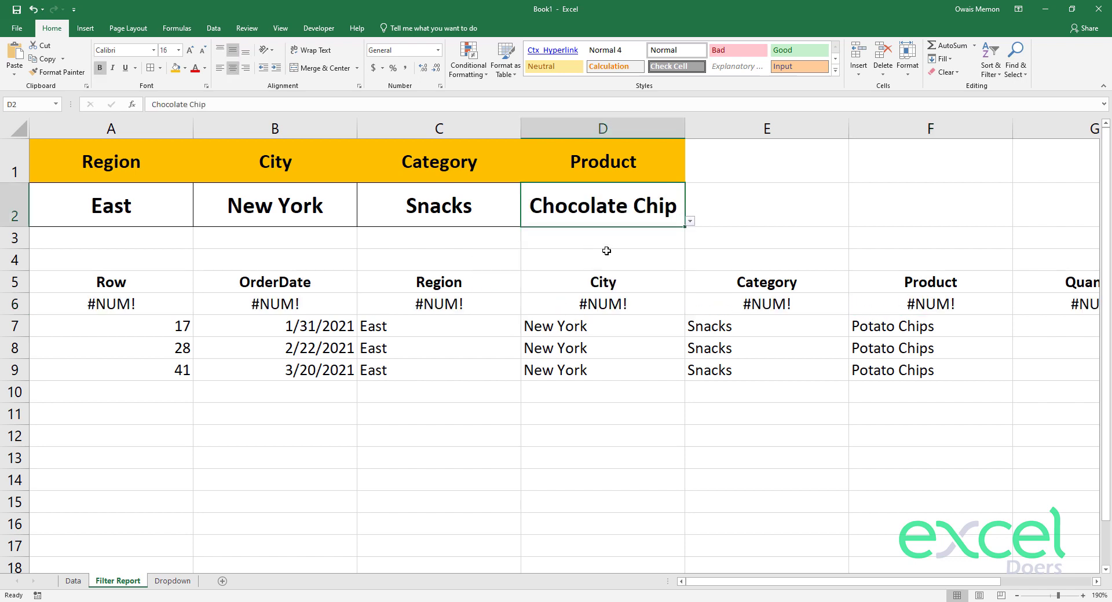
Set the Product filter in D2 to Potato Chips.
click(690, 220)
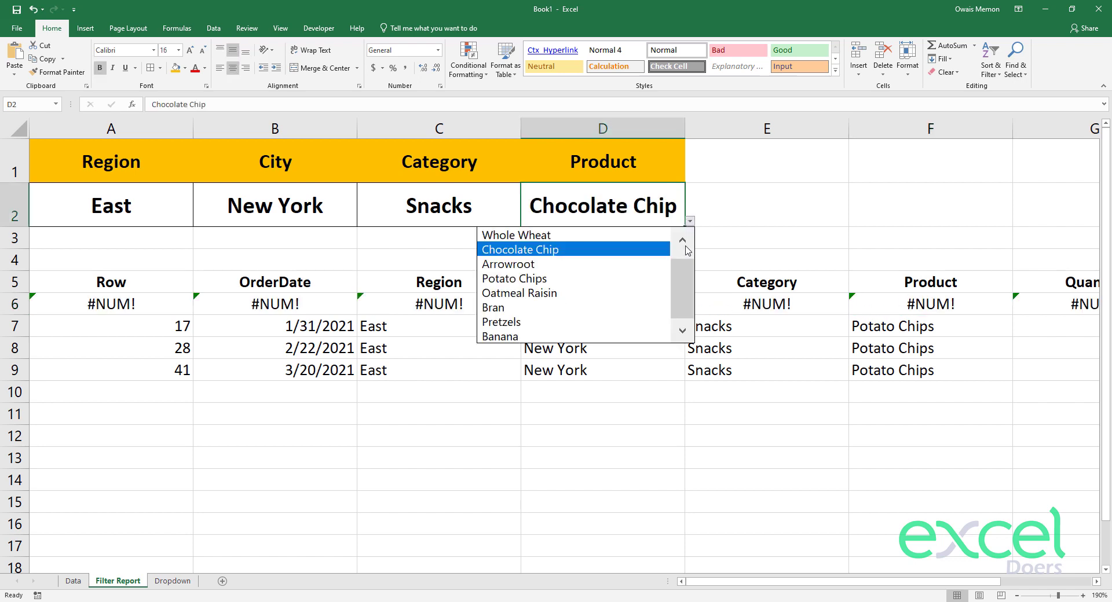
click(663, 279)
drag(925, 306, 204, 317)
Copy the A6 row formula into A7:A9.
click(87, 305)
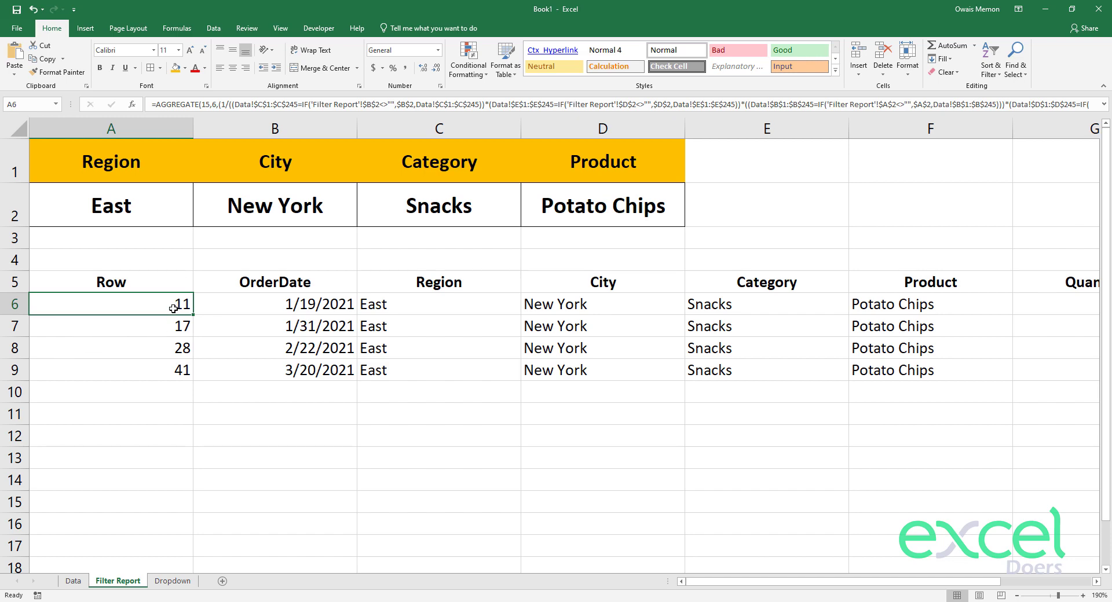
key(ctrl+c)
key(Down)
key(shift+Down)
key(shift+Down)
key(ctrl+v)
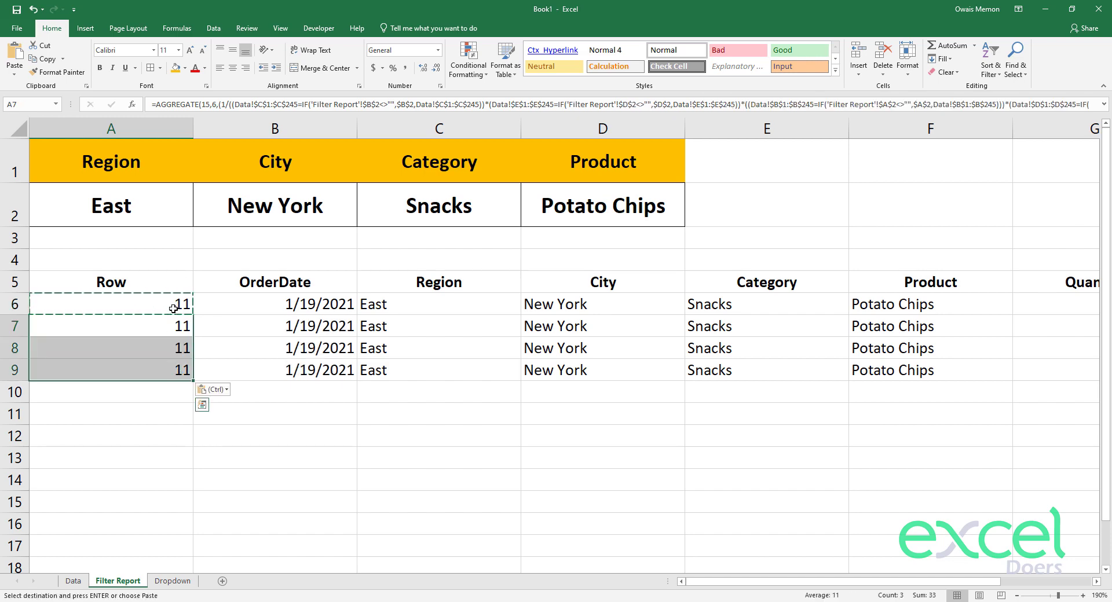
Set the final k argument of the AGGREGATE formula in A7 to 2.
key(shift+Up)
key(shift+Up)
key(F2)
key(Left)
key(BackSpace)
text(2)
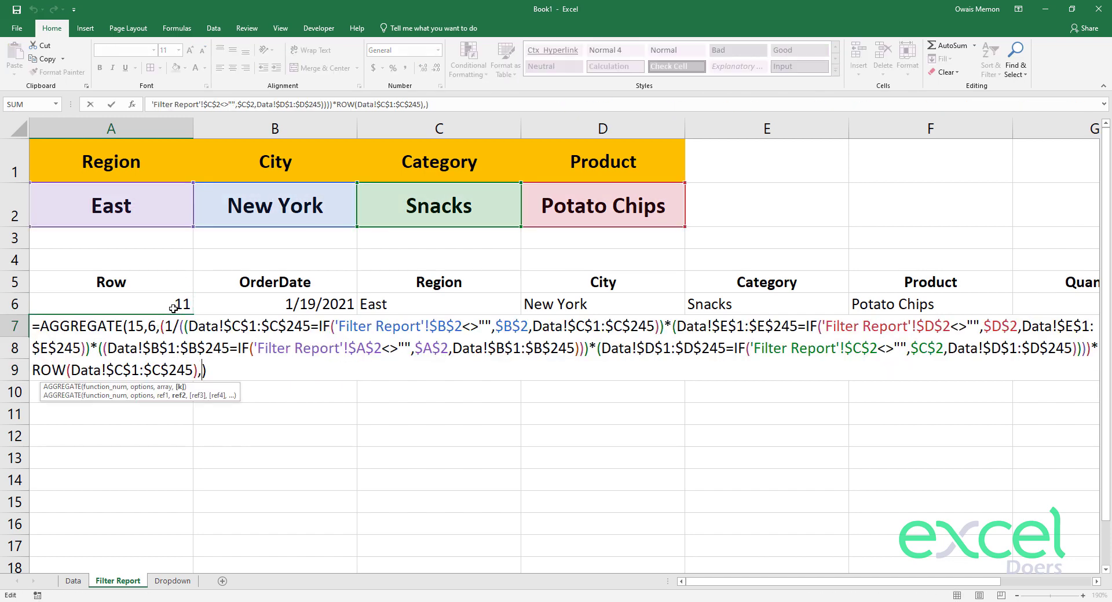
key(Return)
Set the final k argument of the AGGREGATE formulas to 3 in A8 and 4 in A9.
key(F2)
key(Left)
key(BackSpace)
text(3)
key(Return)
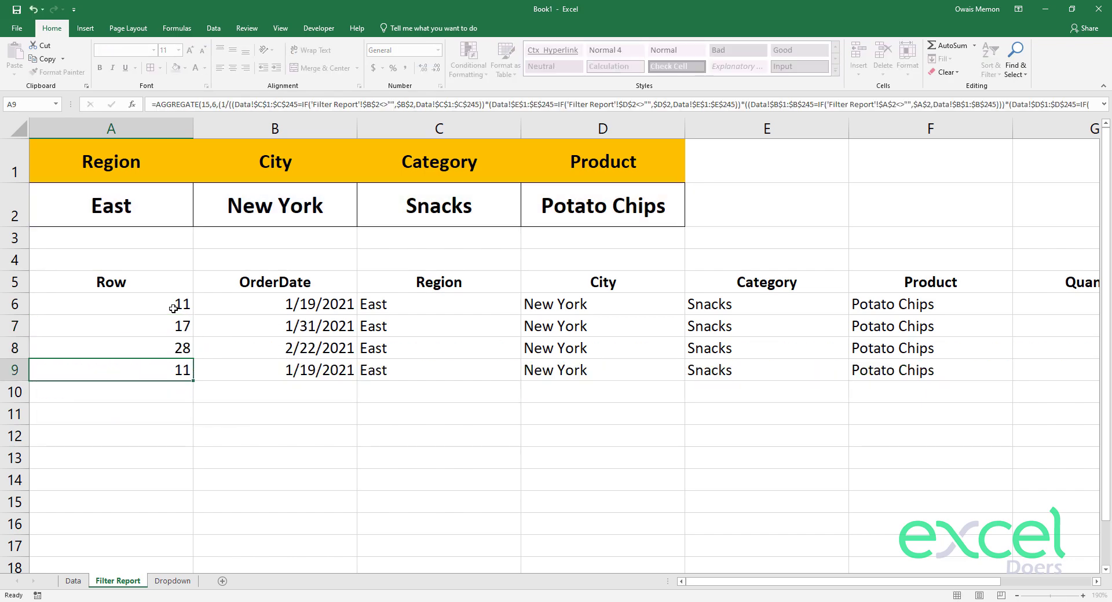
key(F2)
key(Left)
key(BackSpace)
text(4)
key(Return)
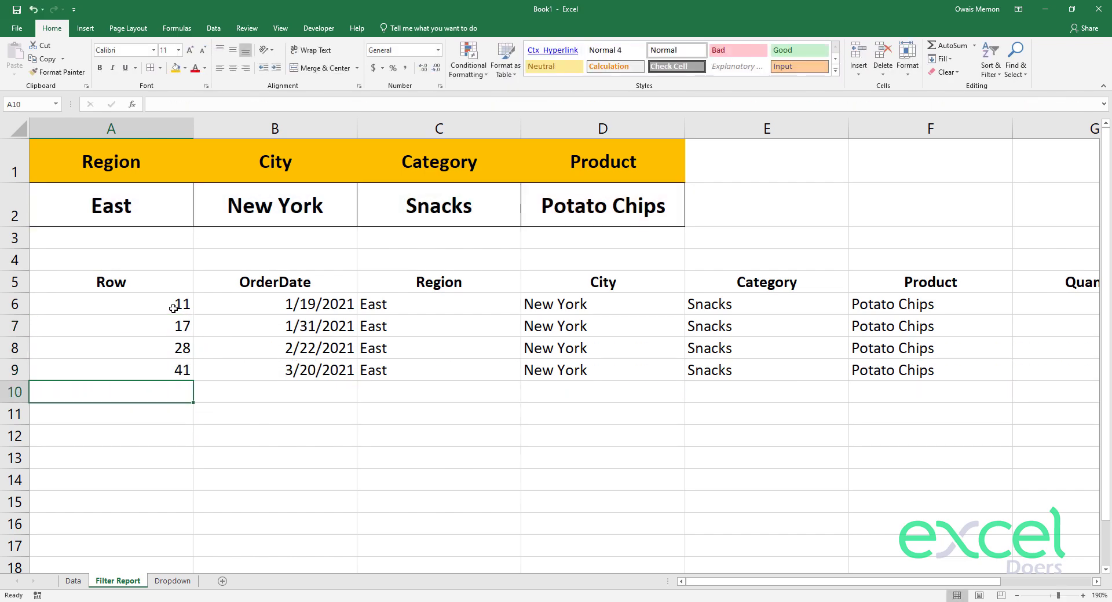
key(Up)
key(Up)
key(Up)
key(Up)
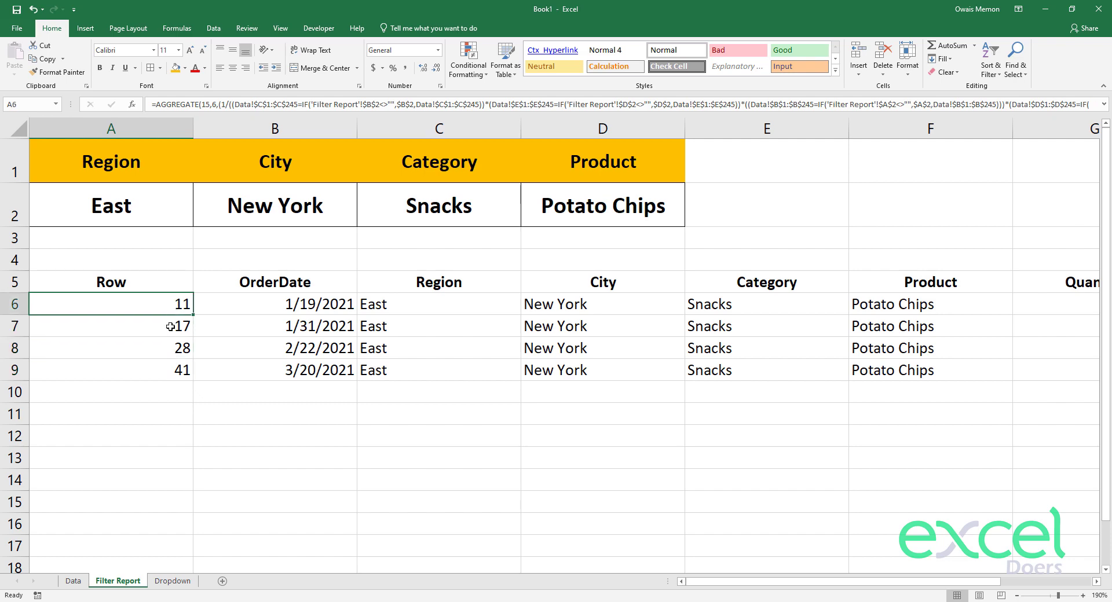
Enter =ROW() in A12 and compare its result with the sheet's row number.
click(161, 430)
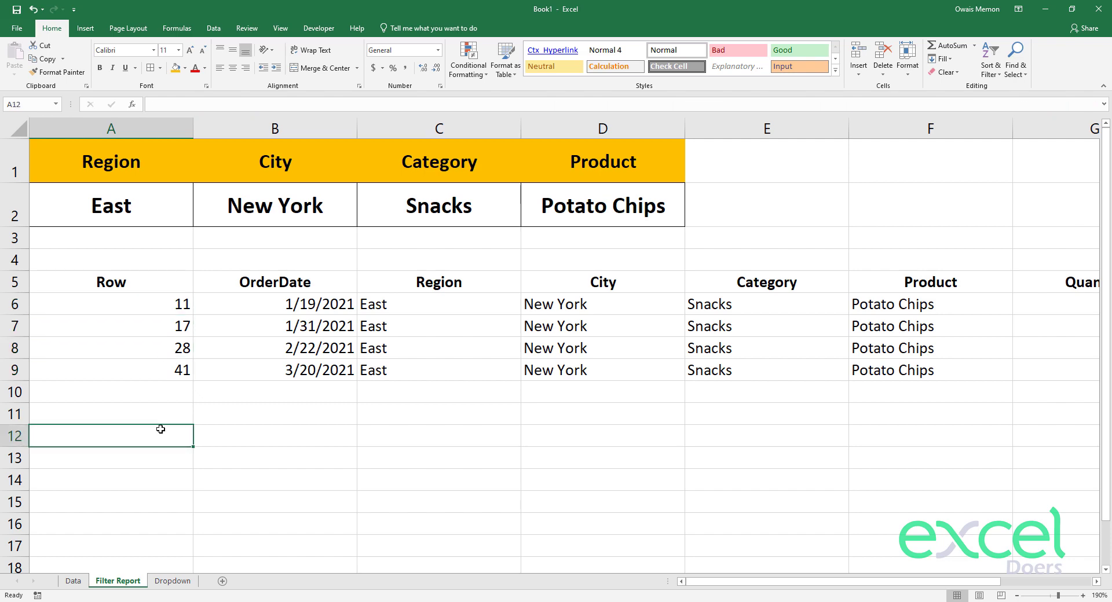
text(=row)
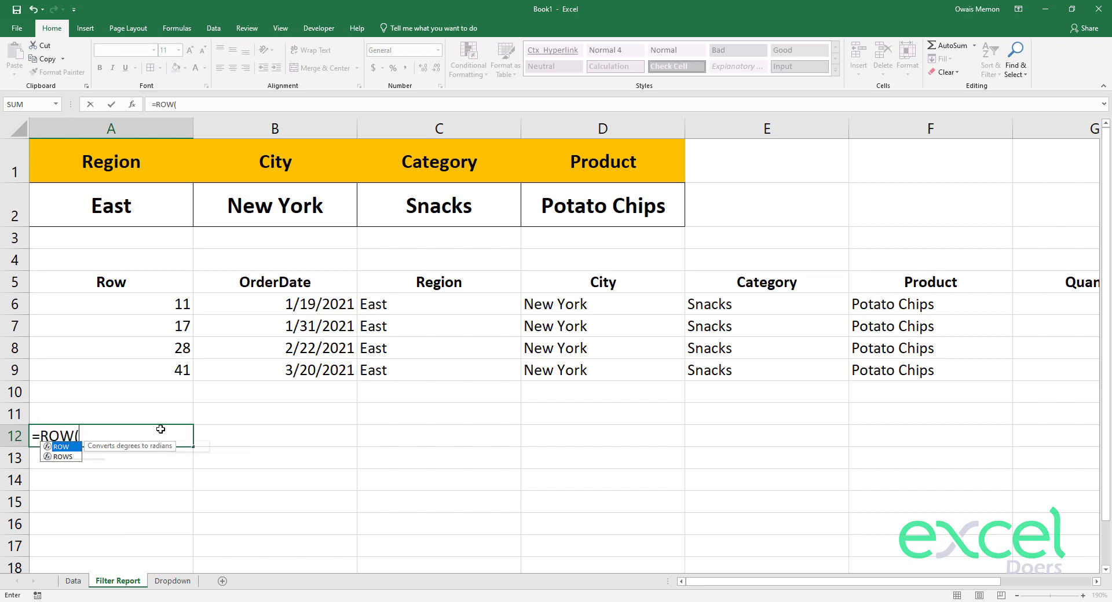
key(Tab)
key(Return)
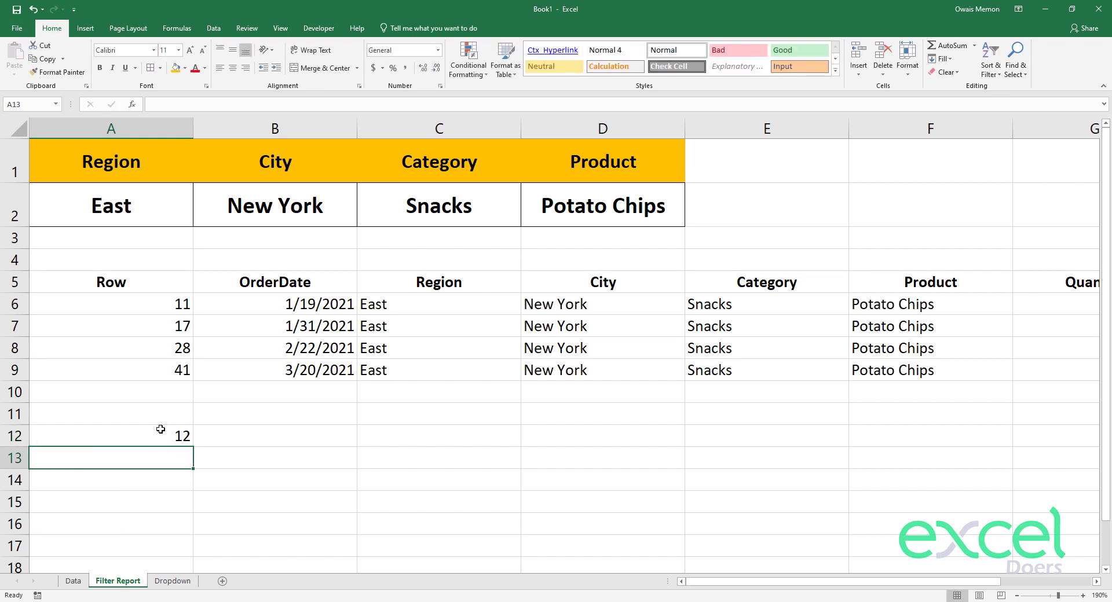
click(160, 429)
click(10, 433)
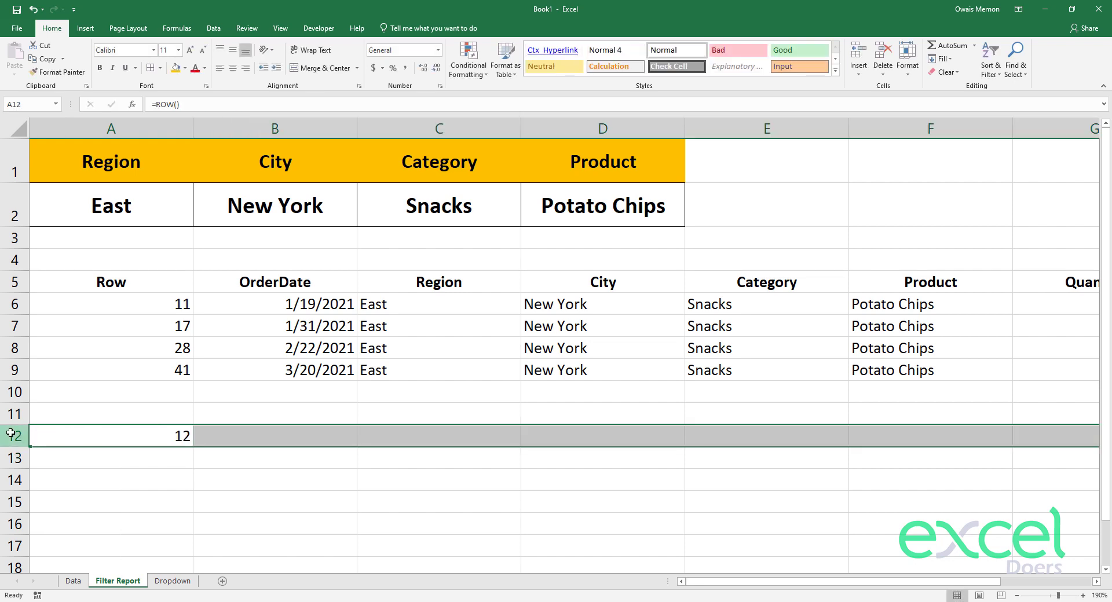
Inspect the AGGREGATE formulas in A6 through A9 one cell at a time.
click(174, 305)
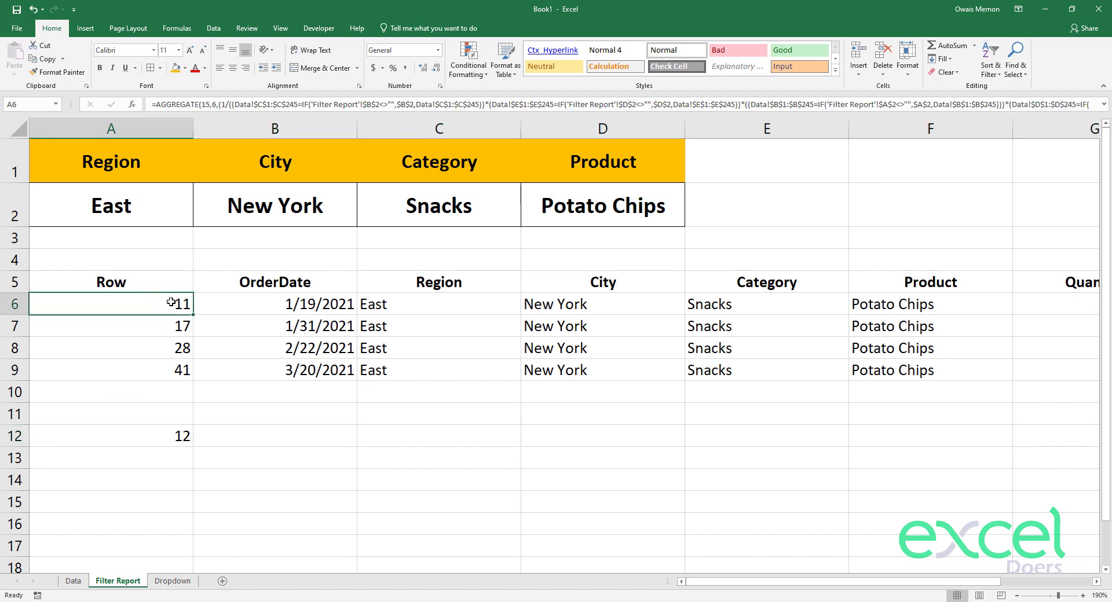
click(172, 323)
click(163, 350)
click(144, 370)
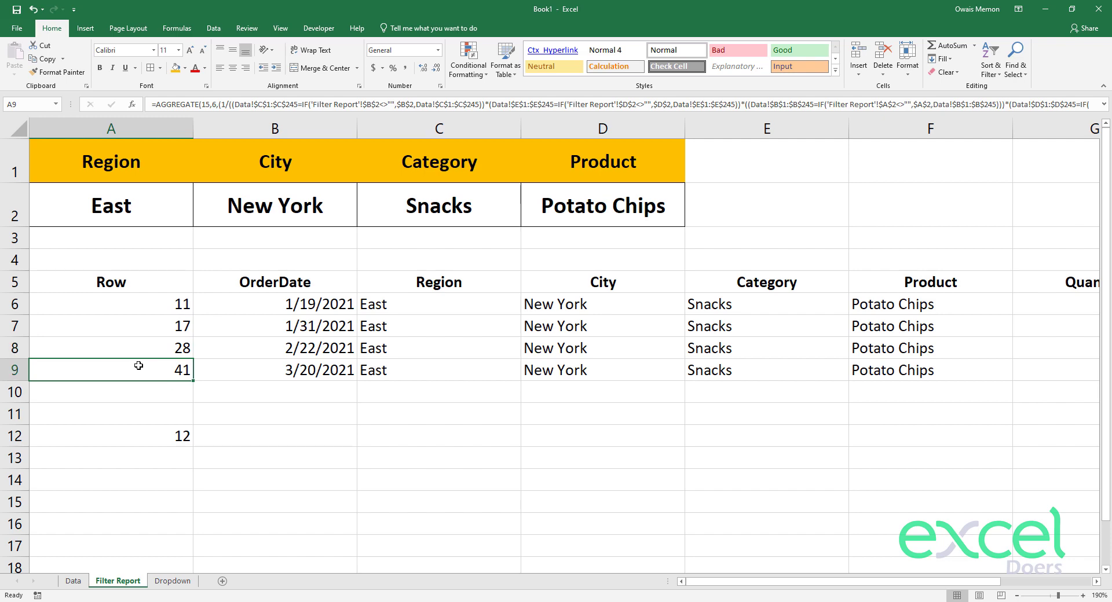
Compare the sheet row numbers of result rows 6 and 7 with the five rows above the results.
click(169, 301)
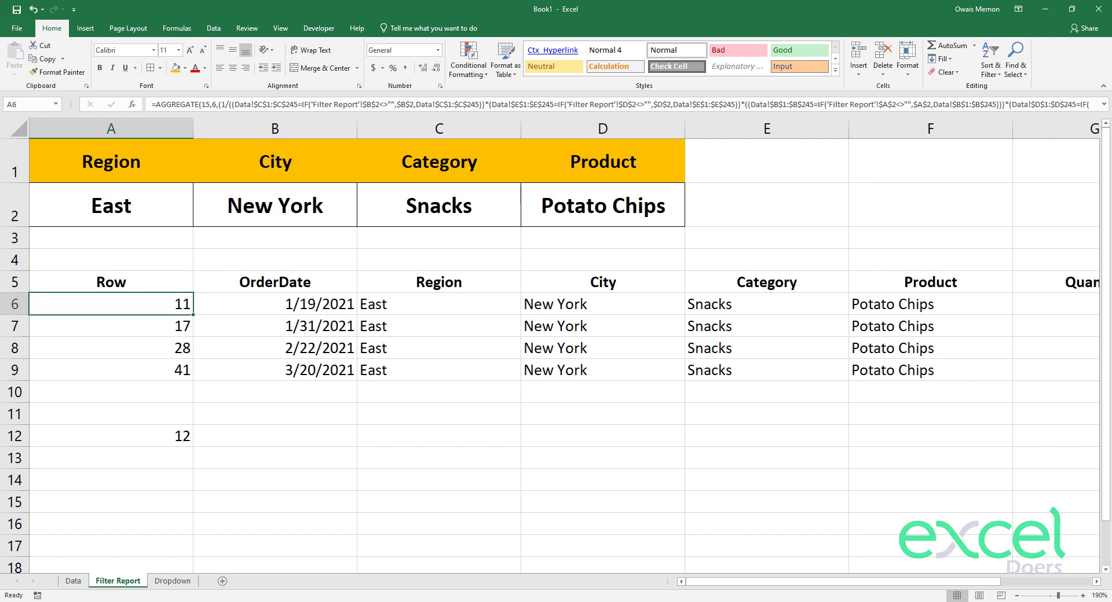
click(2, 300)
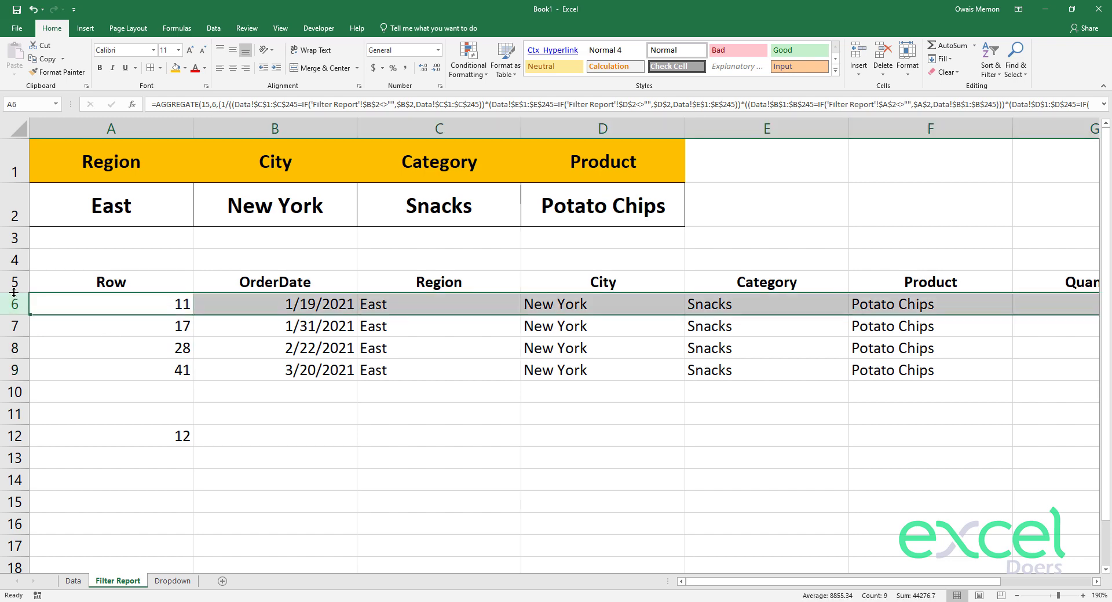
click(3, 282)
key(shift+Up)
key(shift+Up)
key(shift+Up)
key(shift+Up)
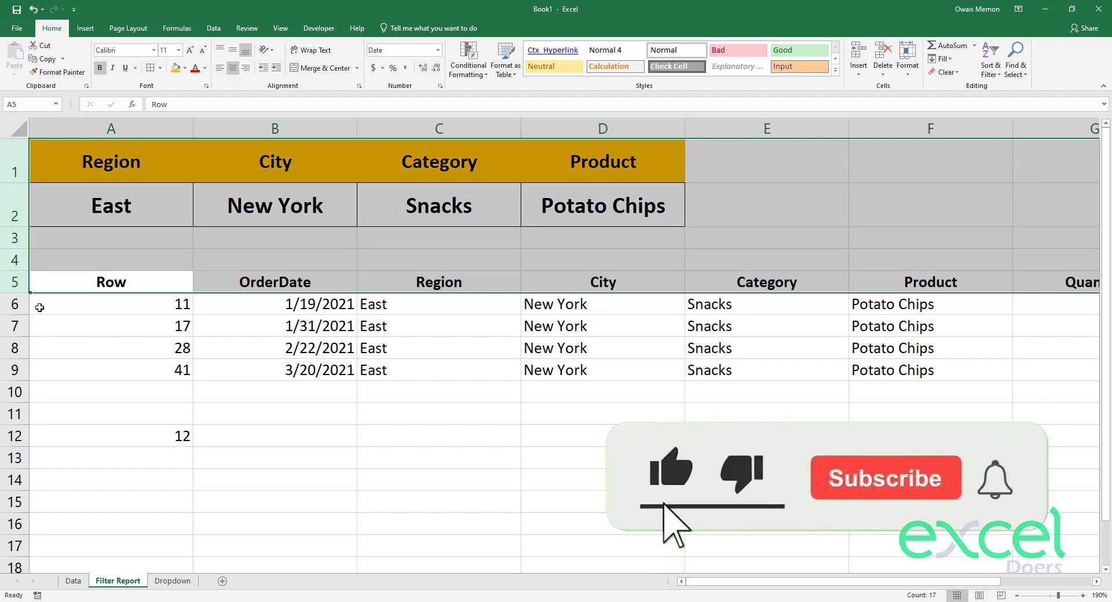
click(16, 327)
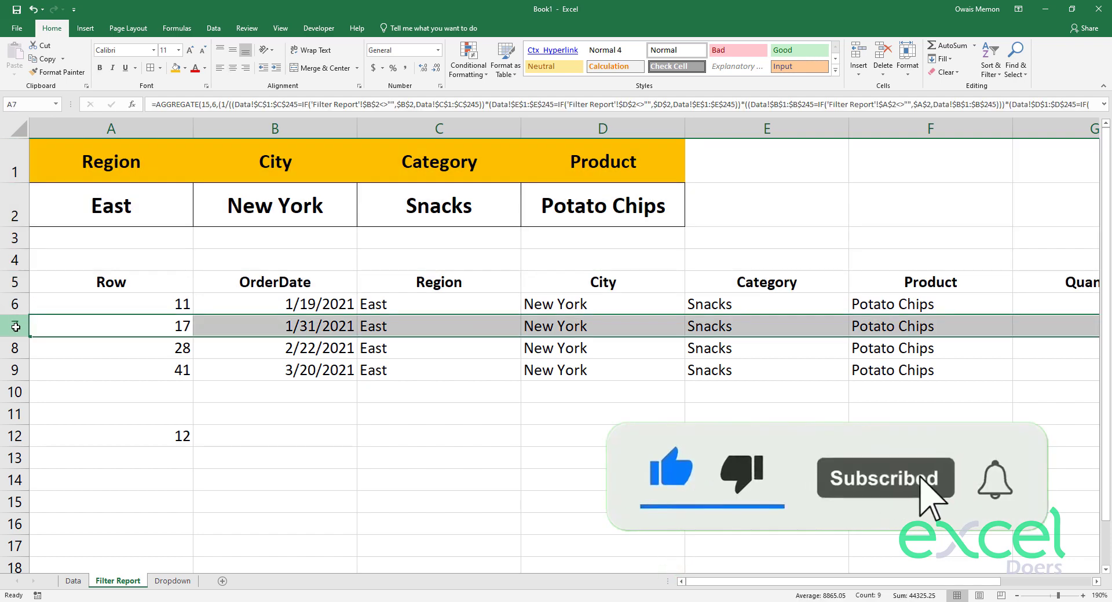
click(14, 282)
click(16, 325)
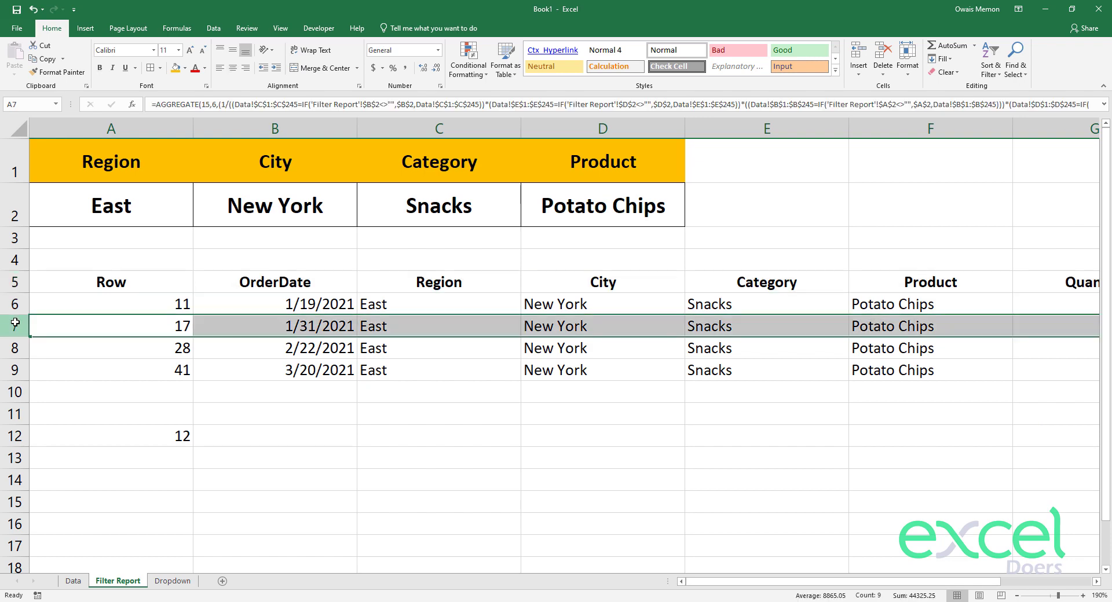
Copy the =ROW() formula text from A12 and clear that cell.
double_click(144, 434)
drag(112, 435, 0, 414)
key(ctrl+c)
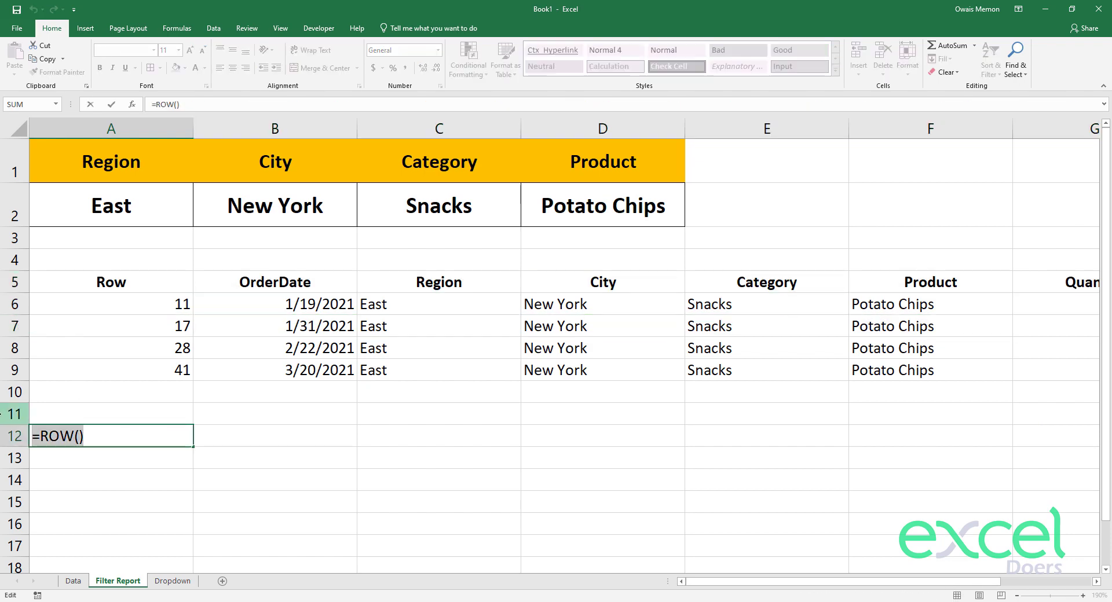
key(Delete)
key(ctrl+Return)
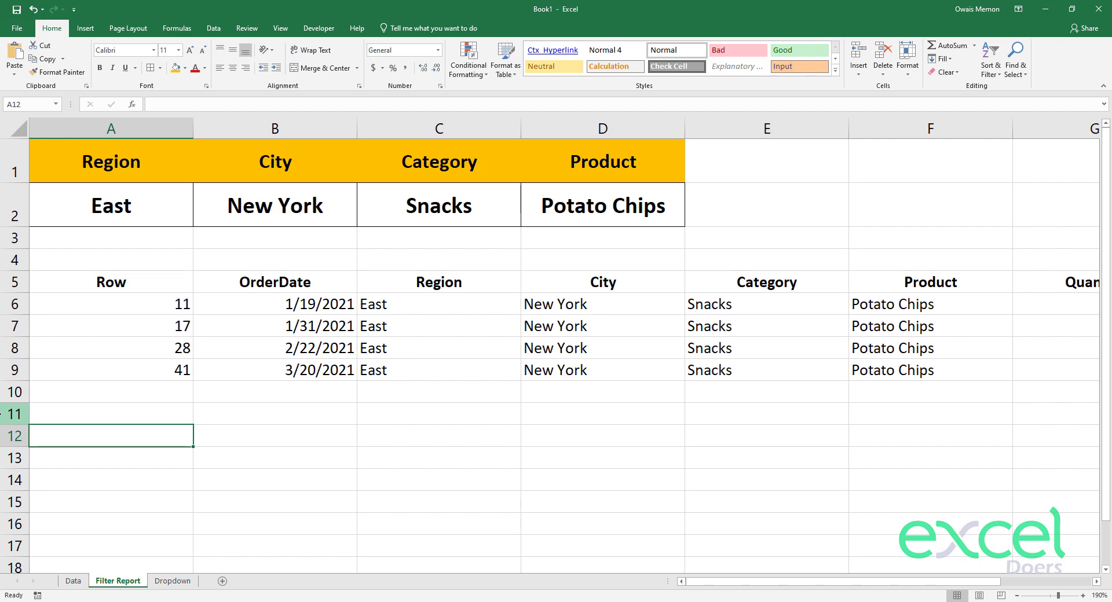
Replace the final k argument of the AGGREGATE formula in A6 with ROW()-5.
key(ctrl+Up)
key(ctrl+Up)
key(Down)
key(F2)
key(Left)
key(BackSpace)
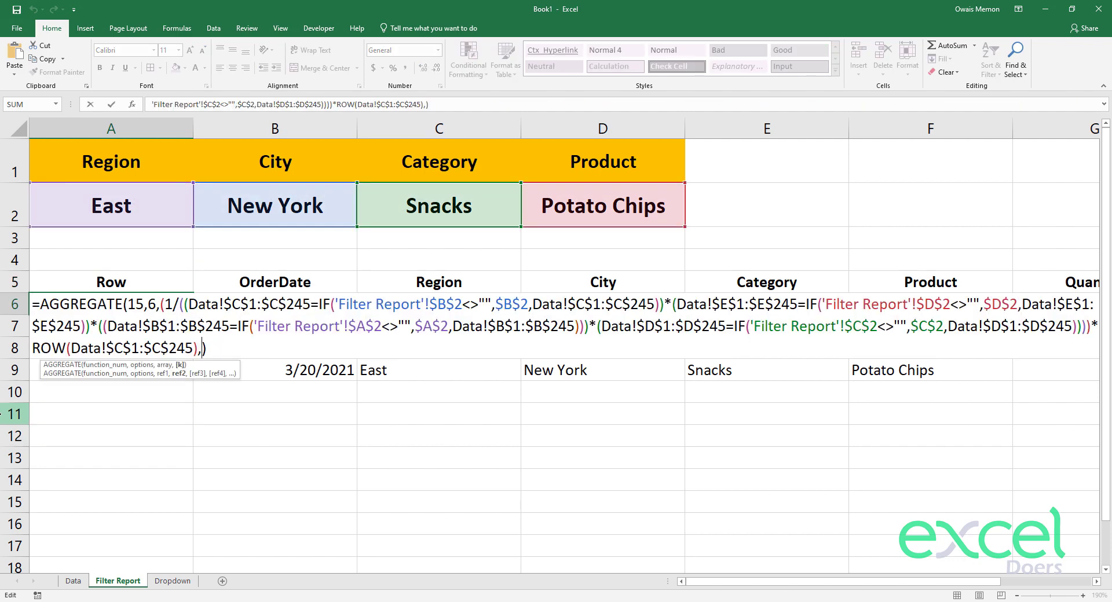
key(ctrl+v)
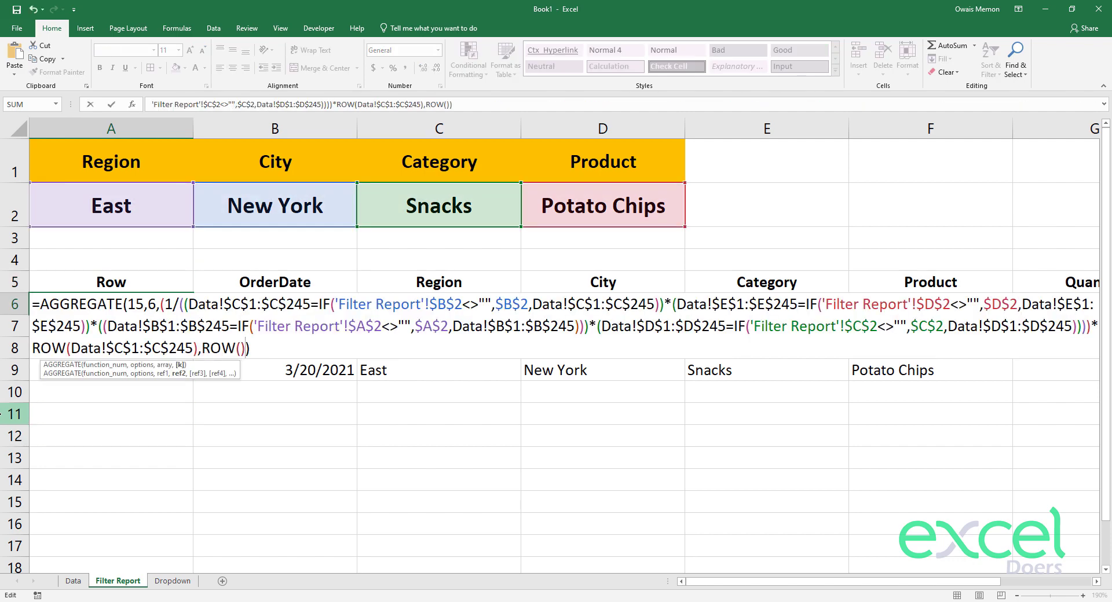
text(-5)
key(Return)
key(Up)
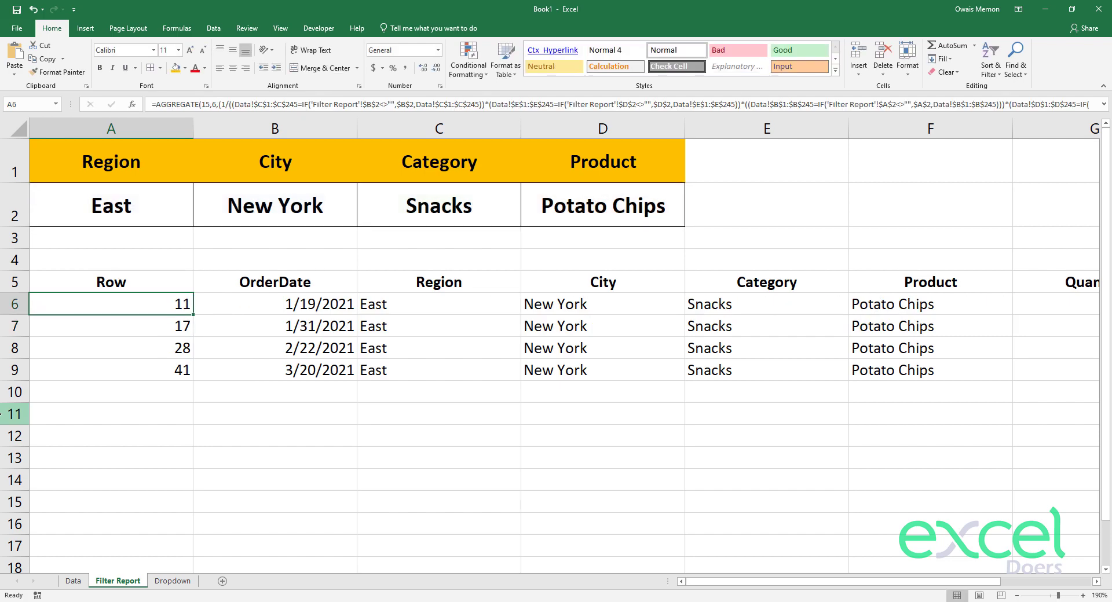
Copy the AGGREGATE formula from A6 down through A7:A15.
key(ctrl+c)
key(Down)
key(shift+Down)
key(shift+Down)
key(shift+Down)
key(shift+Down)
key(shift+Down)
key(shift+Down)
key(shift+Down)
key(shift+Down)
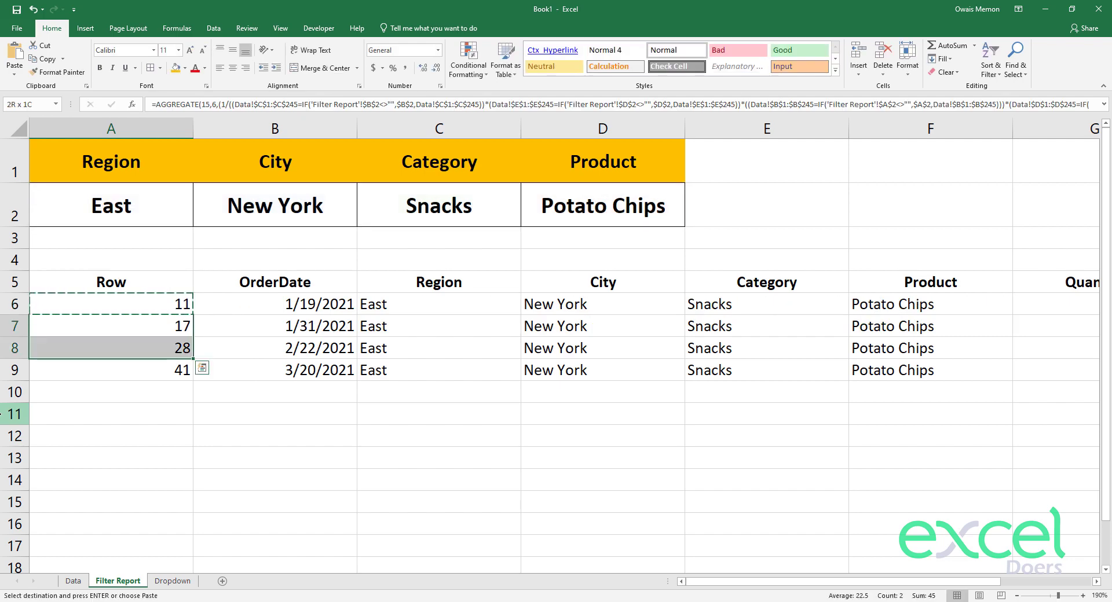
key(ctrl+v)
Go through the copied Row formulas and inspect the one in A15, including its k argument.
key(Down)
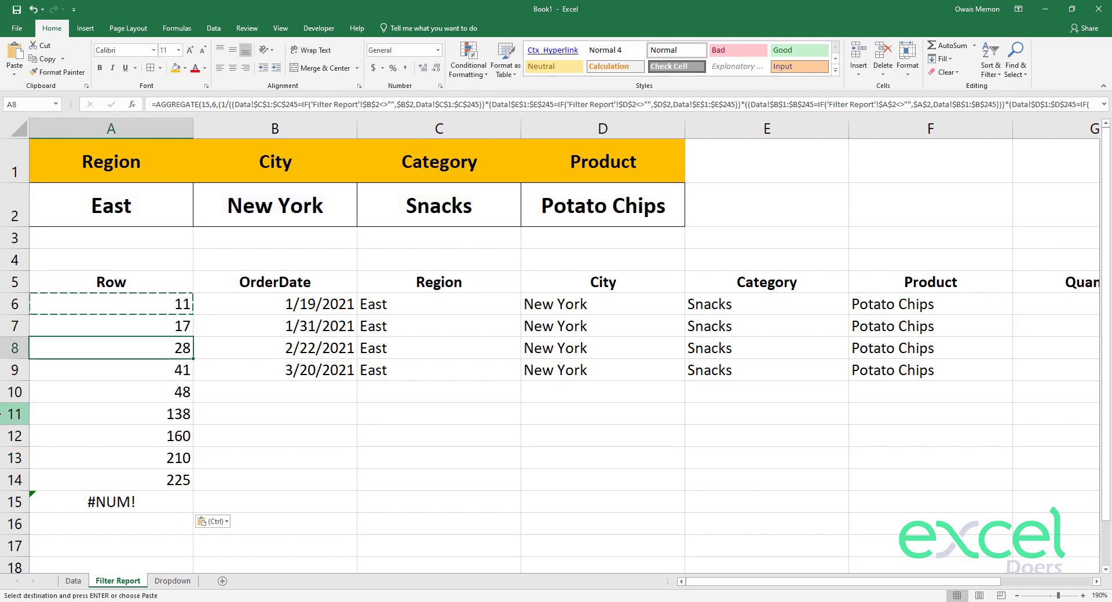
key(Down)
key(Down)
key(Down)
key(Down)
key(Down)
key(Down)
key(Down)
key(Down)
key(Down)
key(Down)
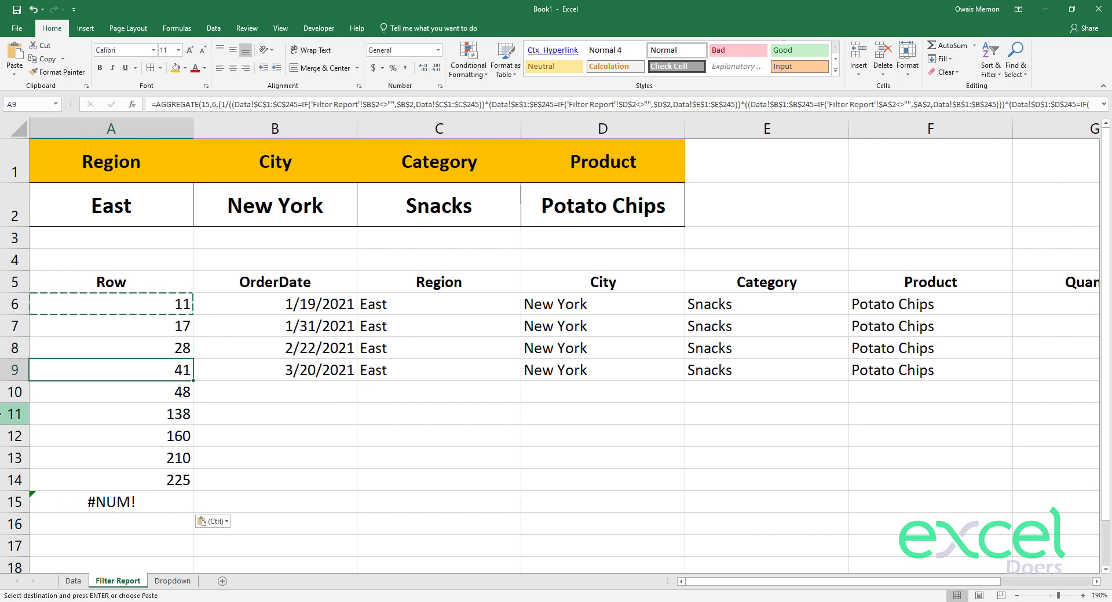
key(Up)
key(Up)
key(Up)
key(F2)
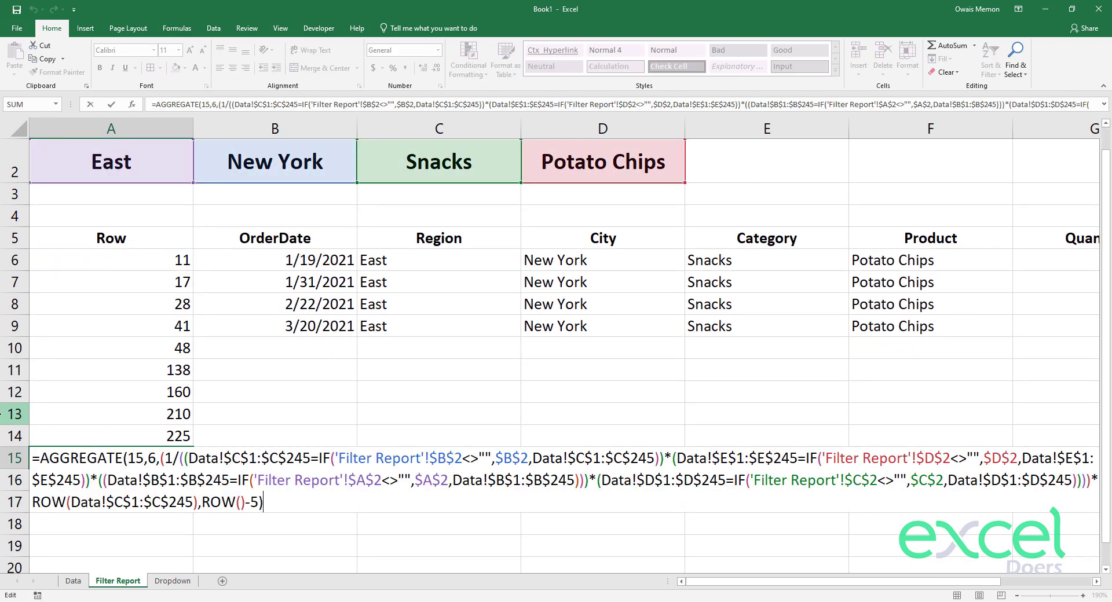
key(Escape)
key(F2)
key(Escape)
Wrap the AGGREGATE formula in A6 in IFERROR with "-" as the value for errors.
key(ctrl+Up)
key(Down)
key(F2)
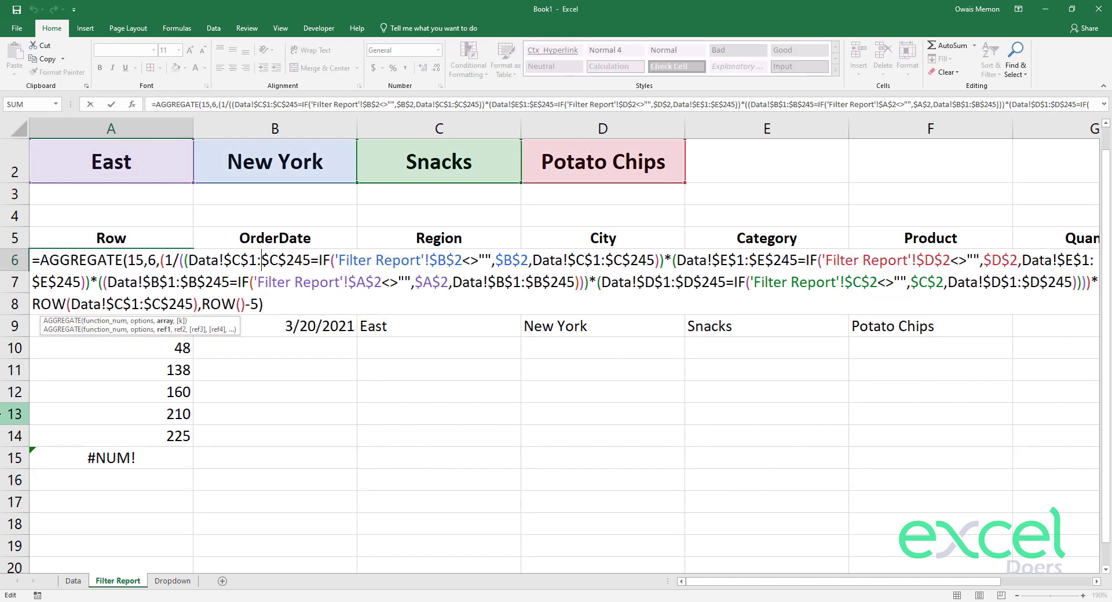
key(Left)
key(Left)
key(Left)
key(Left)
key(Left)
key(Left)
key(Left)
key(Left)
key(Left)
key(Left)
key(Left)
key(Left)
key(Left)
key(Left)
key(Left)
key(Left)
key(Left)
key(Left)
key(Left)
key(Left)
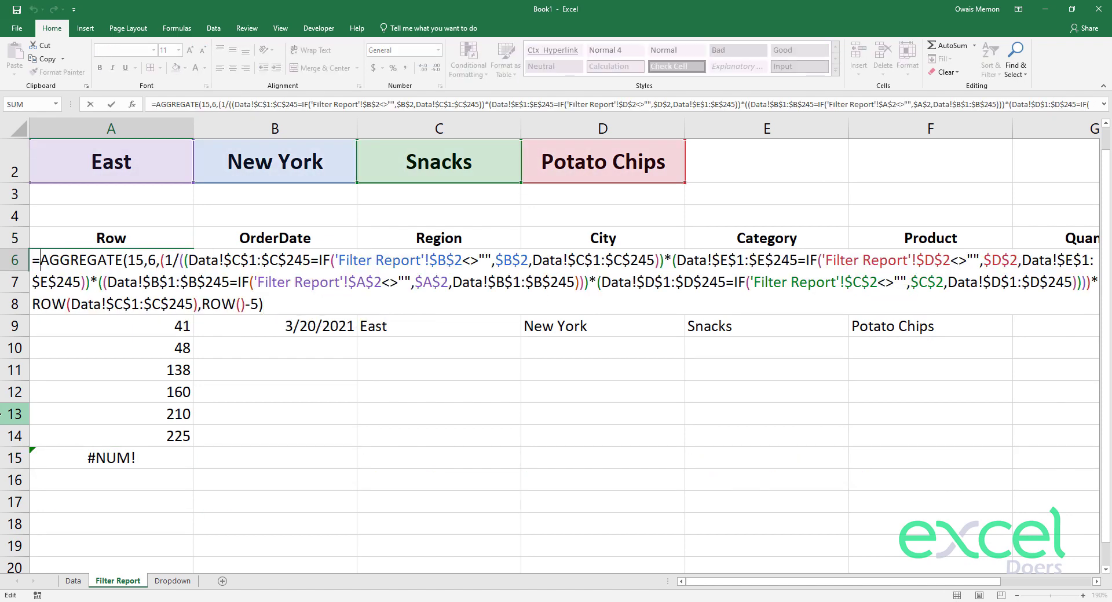
text(IFERROR()
key(Tab)
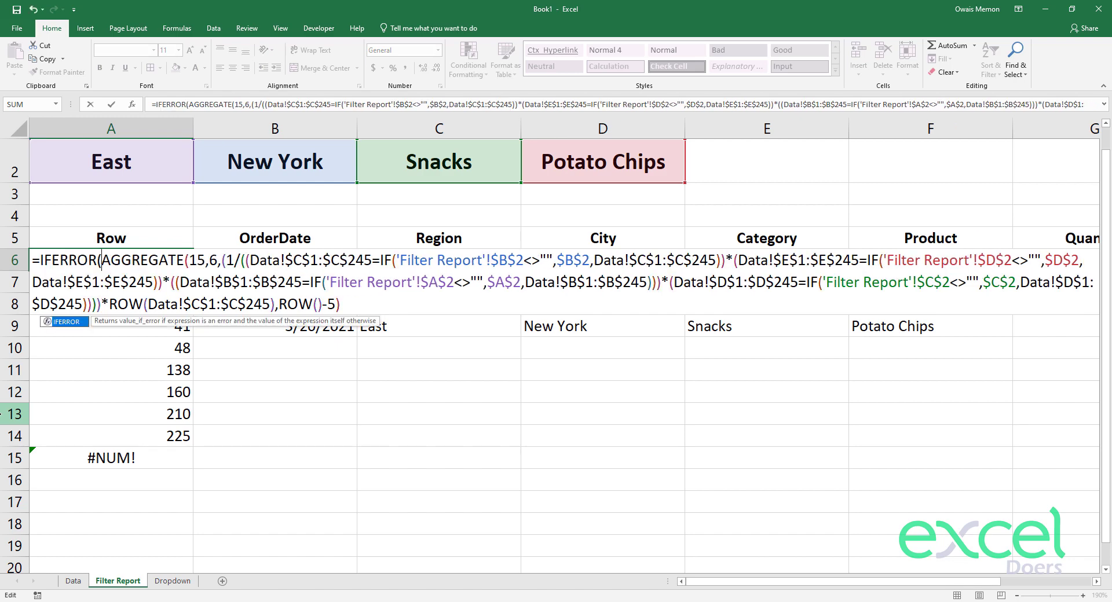
key(Down)
key(ctrl+End)
text(,)
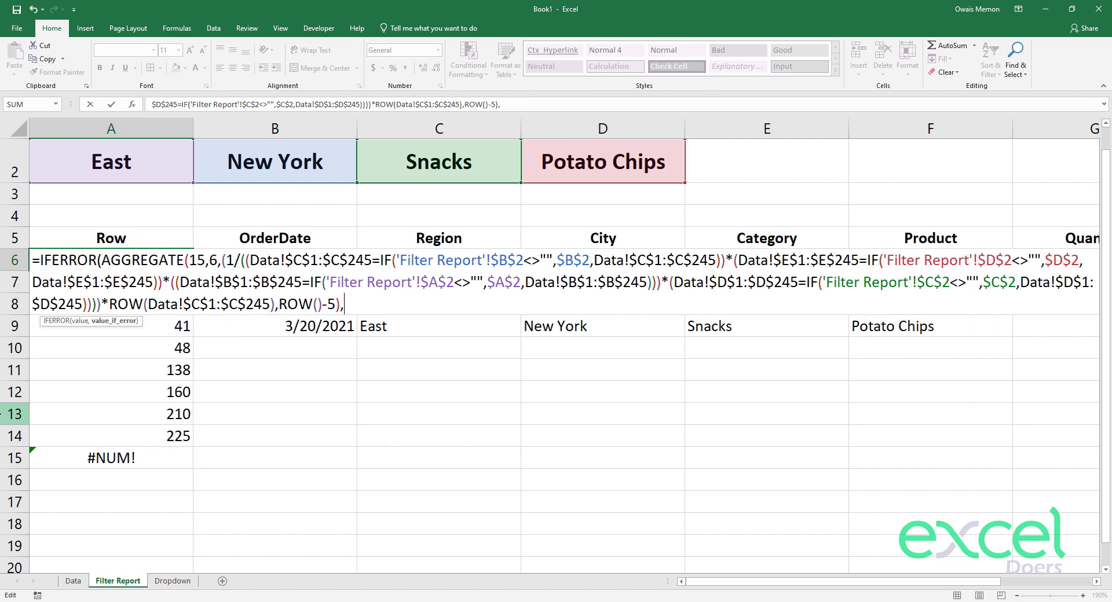
text("-"))
key(Return)
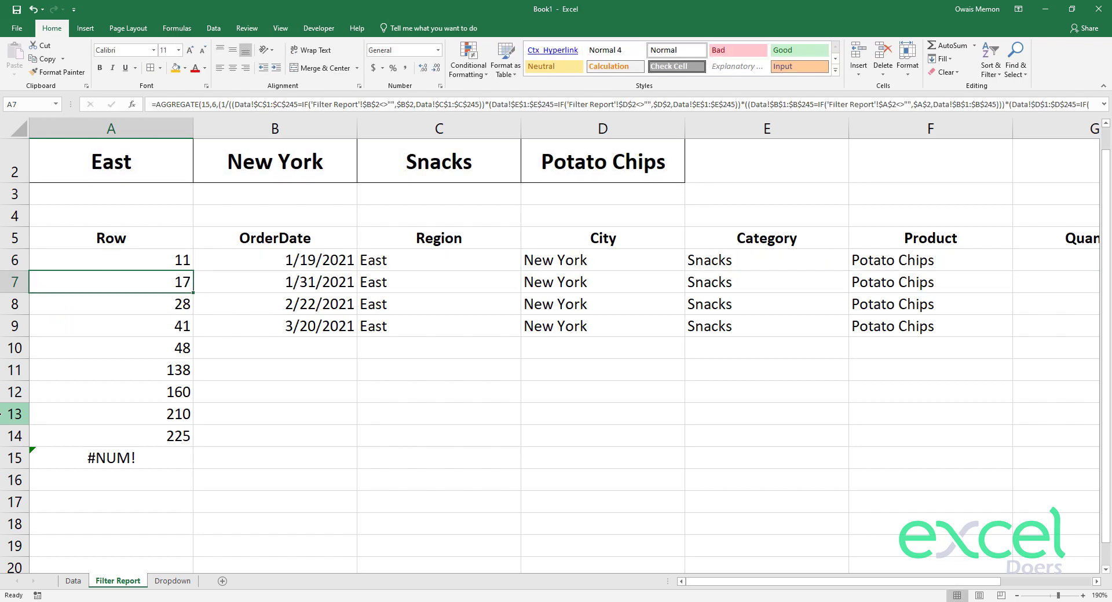
Copy the IFERROR formula from A6 down through A15.
key(Up)
key(ctrl+c)
key(ctrl+shift+Down)
key(ctrl+v)
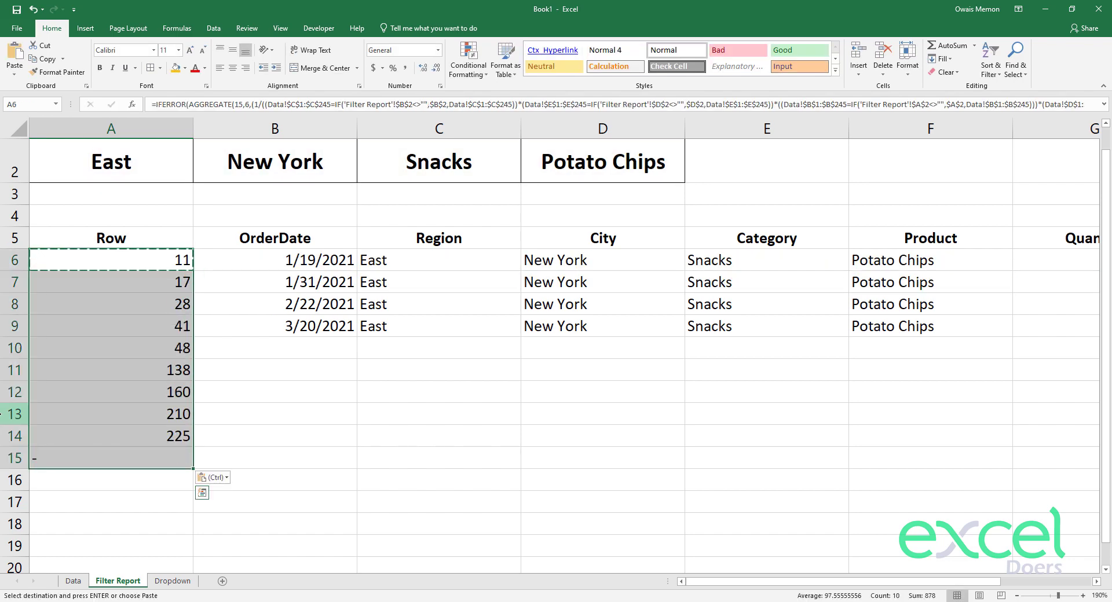
Wrap the OrderDate INDEX formula in B6 in IF so that it returns "-" when A6="-".
key(Right)
key(Escape)
key(F2)
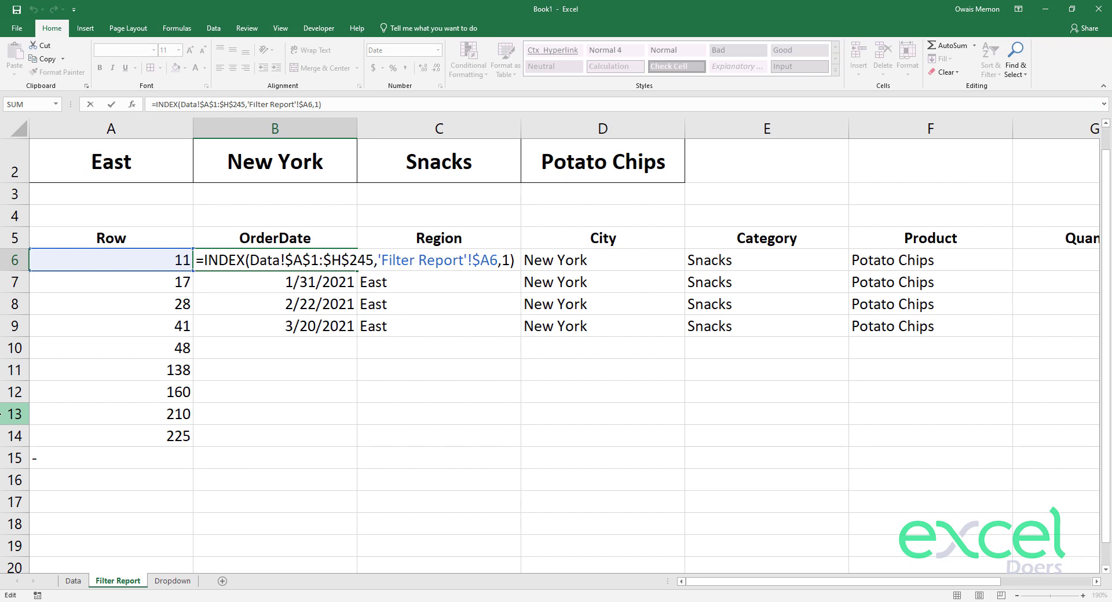
key(Left)
key(Left)
key(Left)
key(Left)
key(Left)
key(Left)
key(Left)
key(Left)
key(Left)
key(Left)
key(Left)
key(Left)
key(Left)
key(Left)
key(Left)
key(Left)
key(Left)
key(Left)
key(Left)
key(Left)
key(Left)
text(IF()
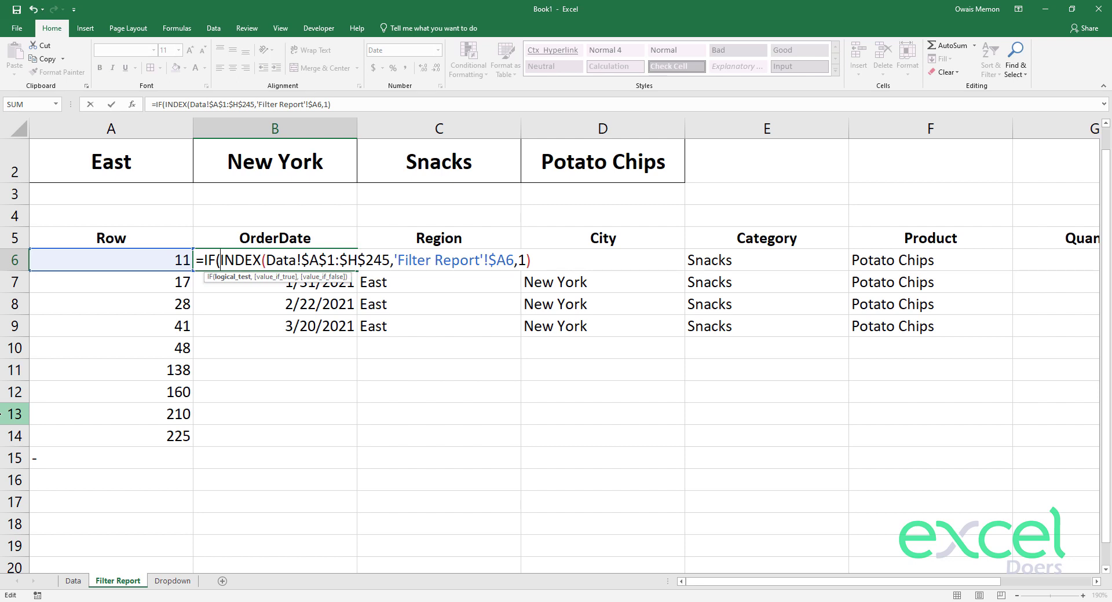
click(154, 256)
text(=)
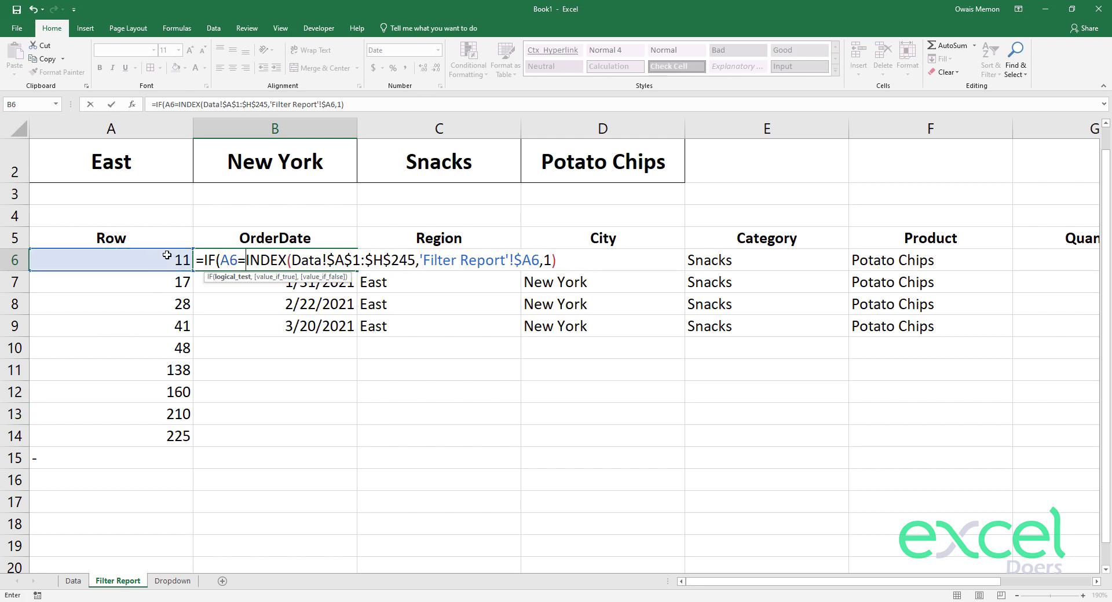
text("-",)
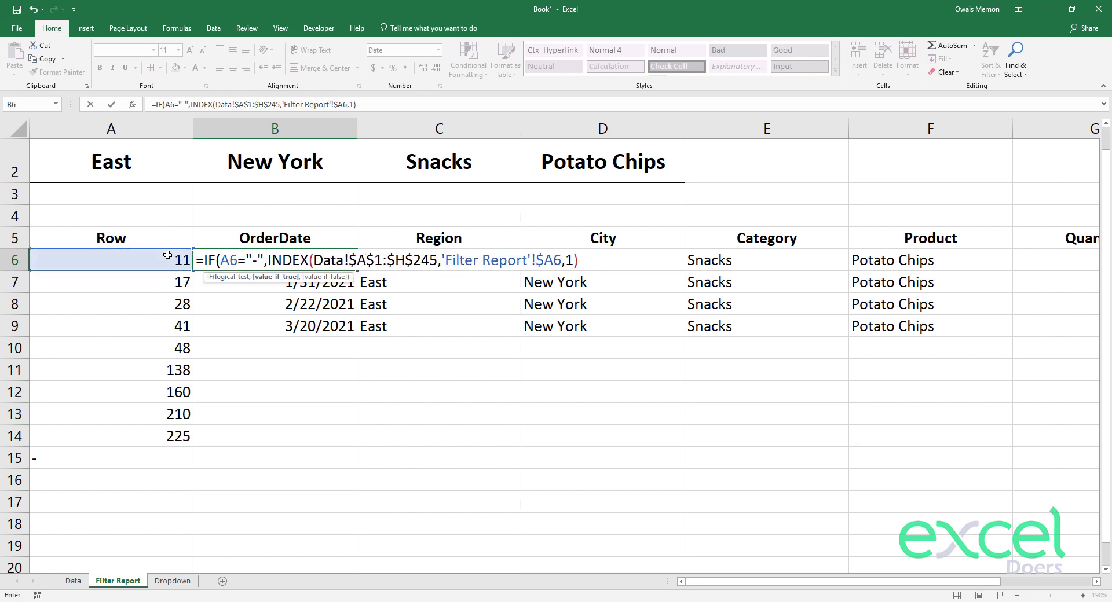
text("")
key(BackSpace)
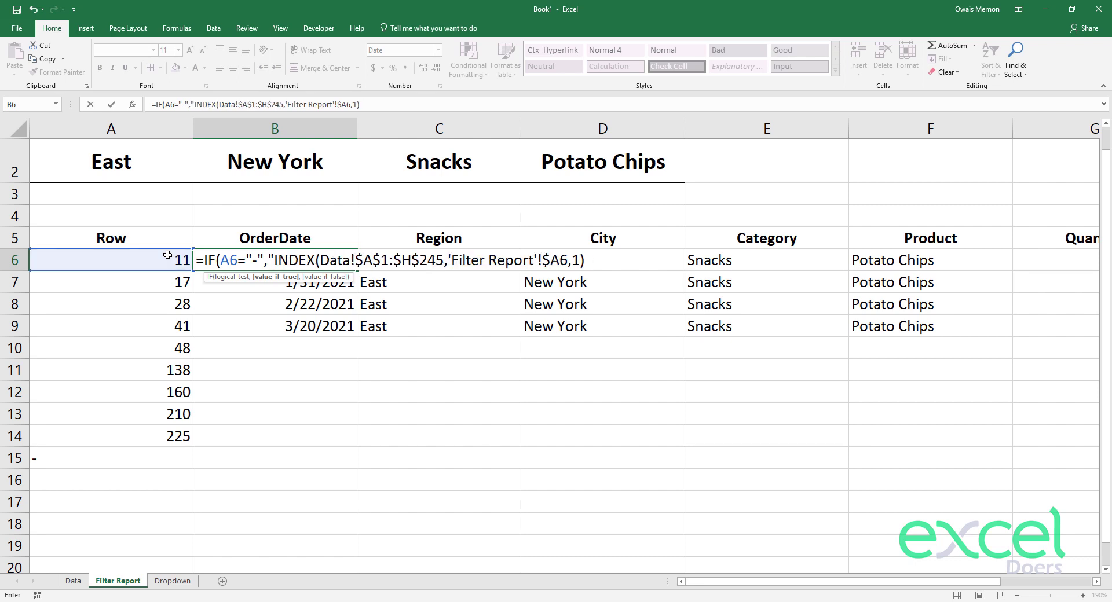
text(-")
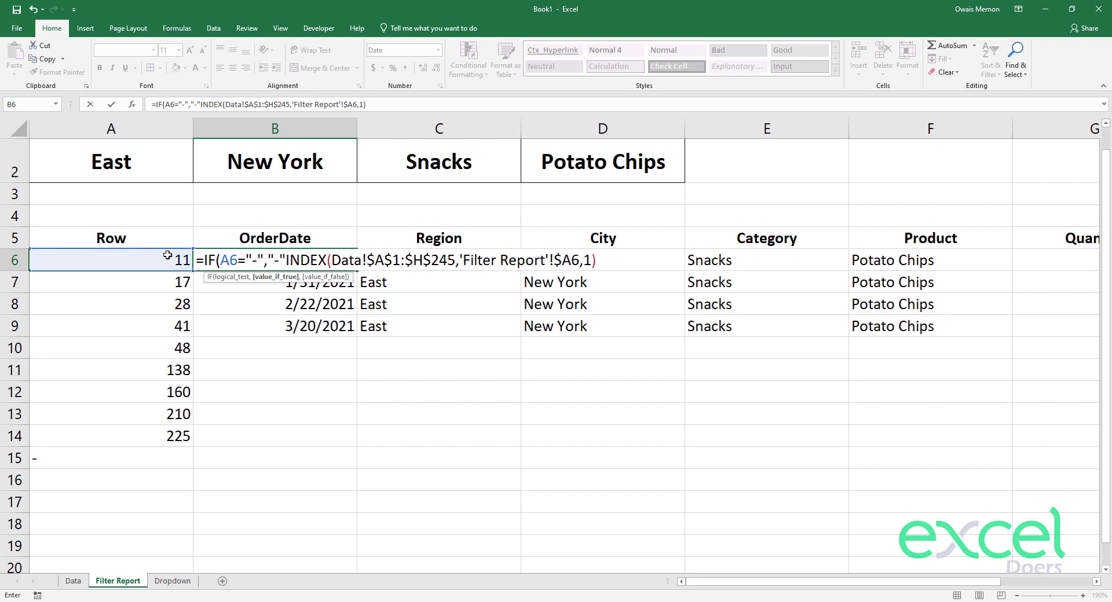
text(,)
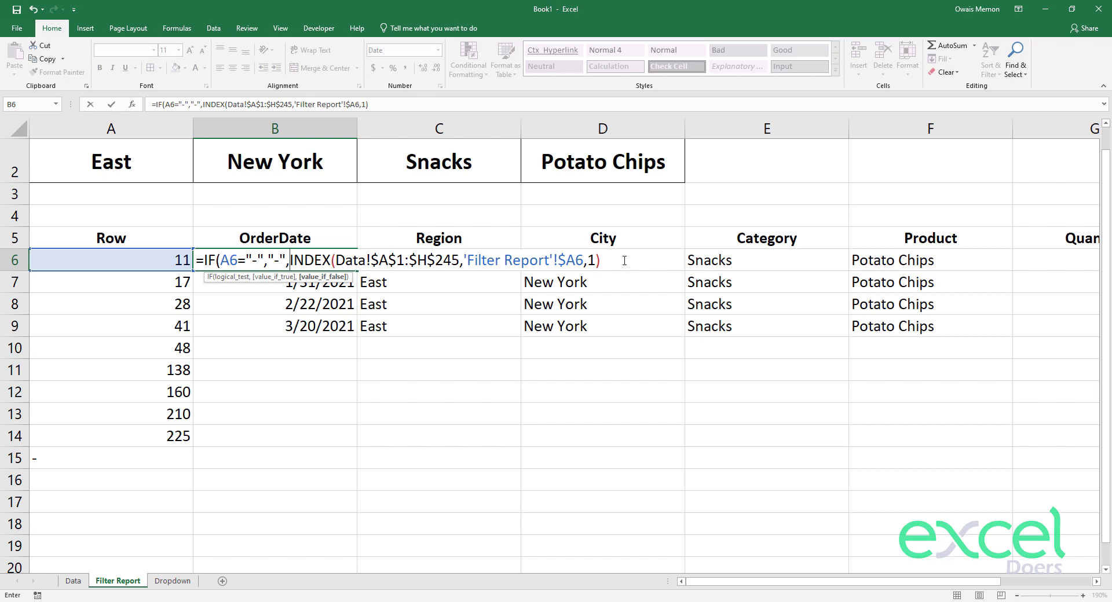
key(ctrl+Return)
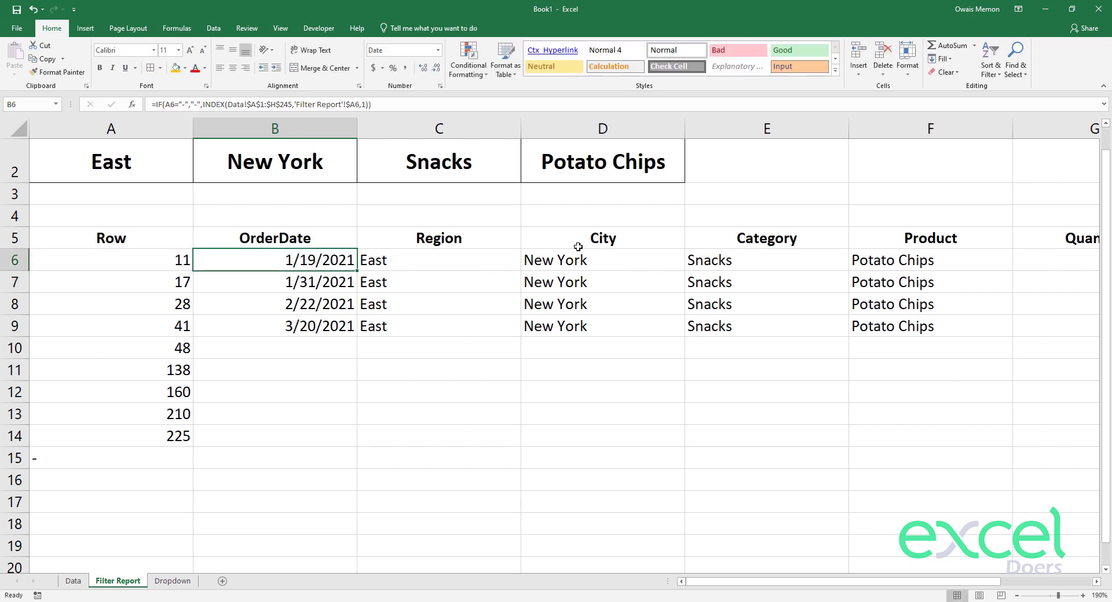
Copy the complete IF and INDEX formula text from the OrderDate cell B6 without changing the cell.
key(F2)
key(shift+Left)
key(shift+Left)
key(shift+Left)
key(shift+Left)
key(shift+Left)
key(shift+Left)
key(shift+Left)
key(shift+Left)
key(shift+Left)
key(shift+Left)
key(shift+Left)
key(shift+Left)
key(shift+Left)
key(shift+Left)
key(shift+Left)
key(shift+Left)
key(shift+Left)
key(shift+Left)
key(shift+Left)
key(shift+Left)
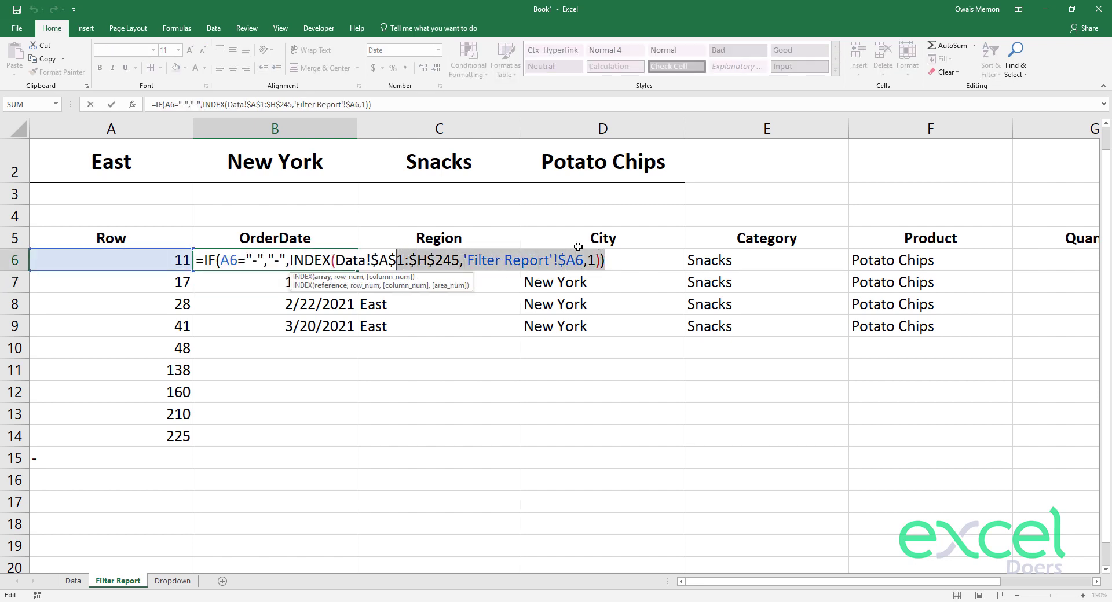
key(shift+Left)
key(shift+Left)
key(shift+Left)
key(shift+Left)
key(shift+Left)
key(shift+Left)
key(shift+Left)
key(shift+Left)
key(shift+Left)
key(shift+Left)
key(shift+Left)
key(shift+Left)
key(shift+Left)
key(shift+Left)
key(shift+Left)
key(shift+Left)
key(shift+Left)
key(shift+Left)
key(shift+Left)
key(shift+Left)
key(ctrl+c)
key(Escape)
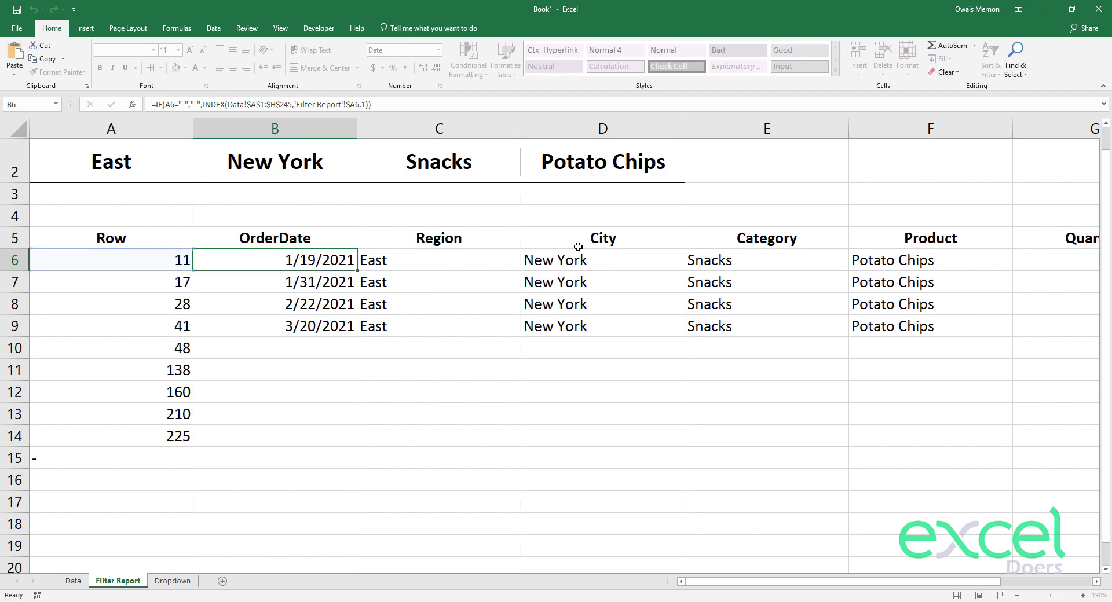
Replace the Region formula in C6 with the copied IF formula, using 2 as the INDEX column number.
key(Right)
key(F2)
key(Escape)
key(Delete)
key(F2)
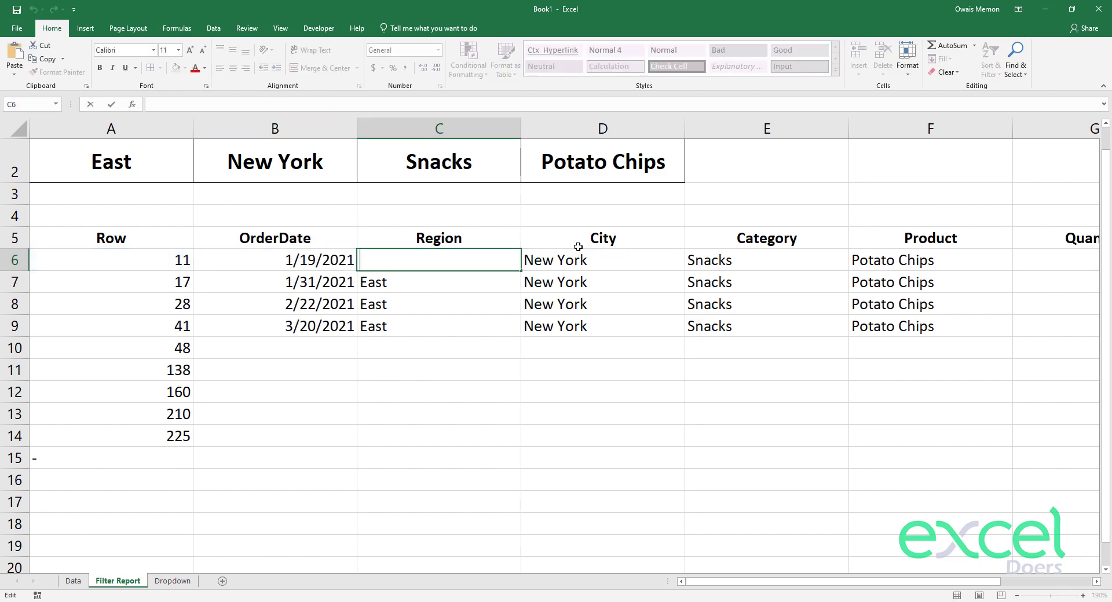
key(ctrl+v)
key(Left)
key(Left)
key(BackSpace)
key(Return)
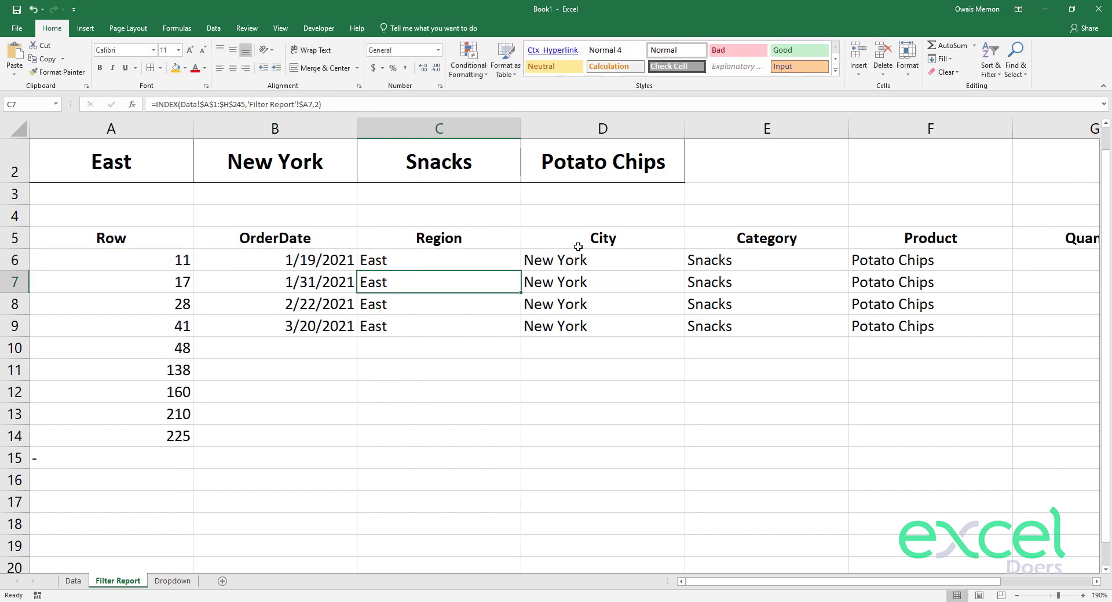
Replace the City formula in D6 with the copied IF formula, using 2 as the INDEX column number.
key(Up)
key(Right)
key(F2)
key(Escape)
key(Delete)
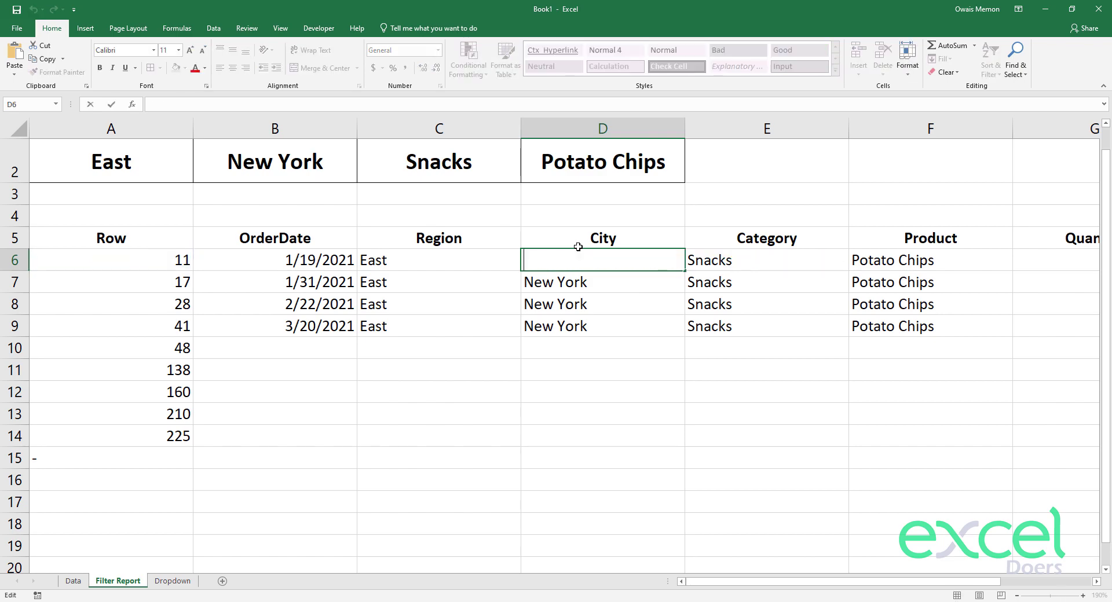
key(F2)
key(ctrl+v)
key(Left)
key(Left)
key(Left)
key(BackSpace)
text(2)
key(Return)
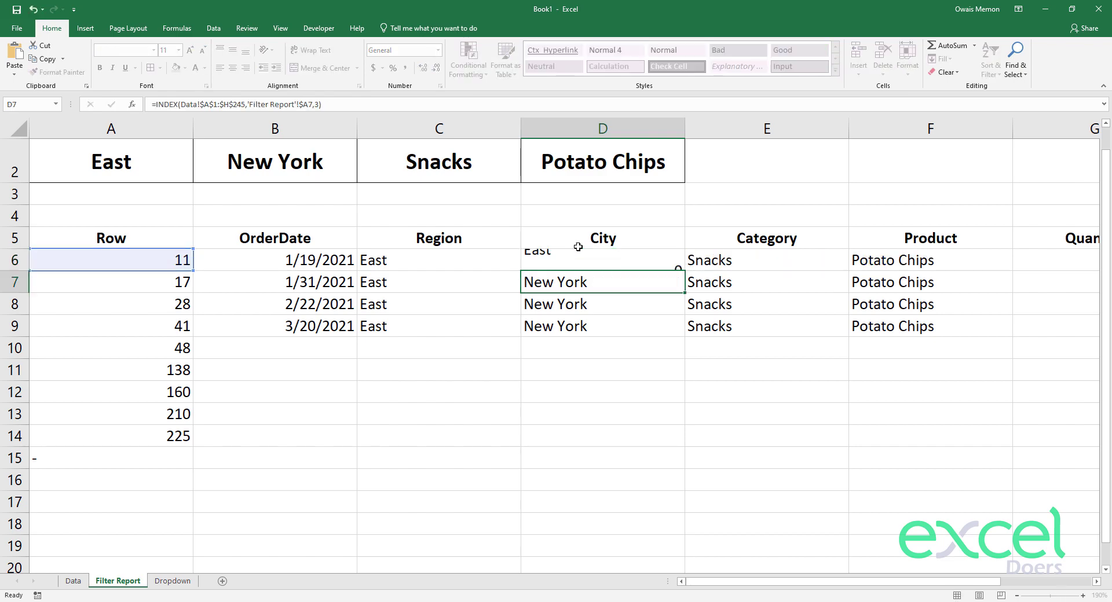
Correct the INDEX column number in the City formula in D6 to 3.
key(Up)
key(F2)
key(Left)
key(Left)
key(BackSpace)
text(3)
key(Tab)
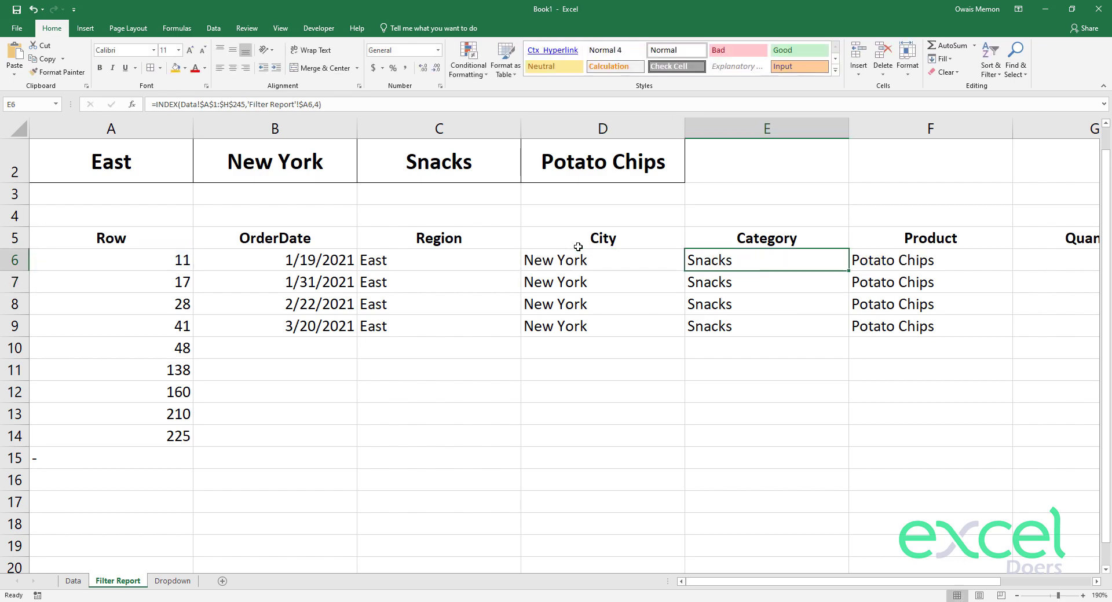
Replace the Category formula in E6 with the copied IF formula, using 4 as the INDEX column number.
key(F2)
key(Escape)
key(Delete)
key(ctrl+v)
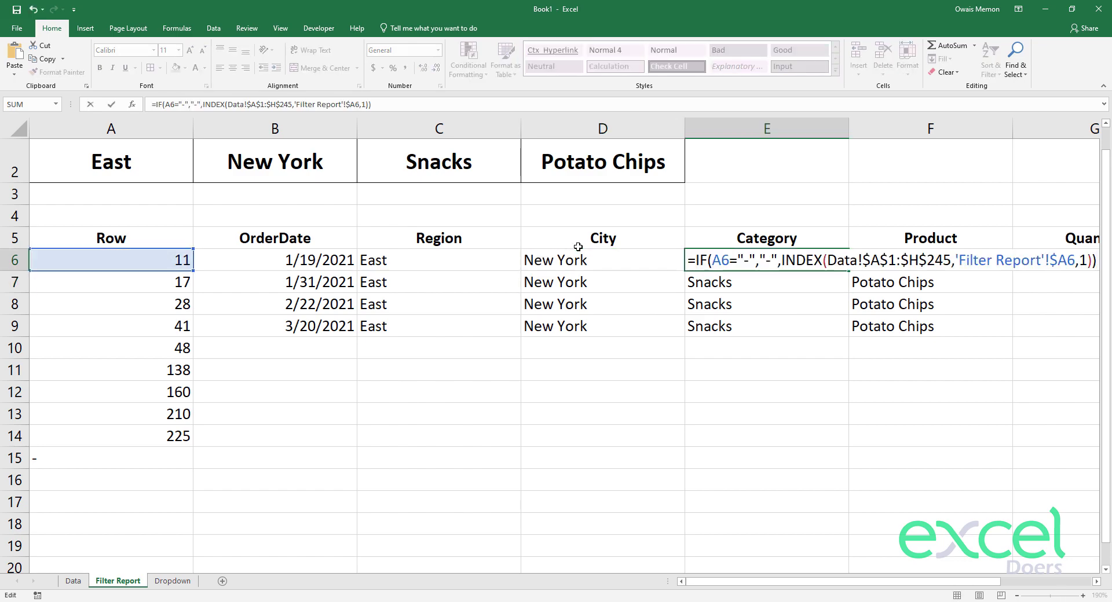
key(Left)
key(Left)
key(Return)
Replace the Product formula in F6 with the copied IF formula, using 5 as the INDEX column number.
key(Up)
key(Right)
key(F2)
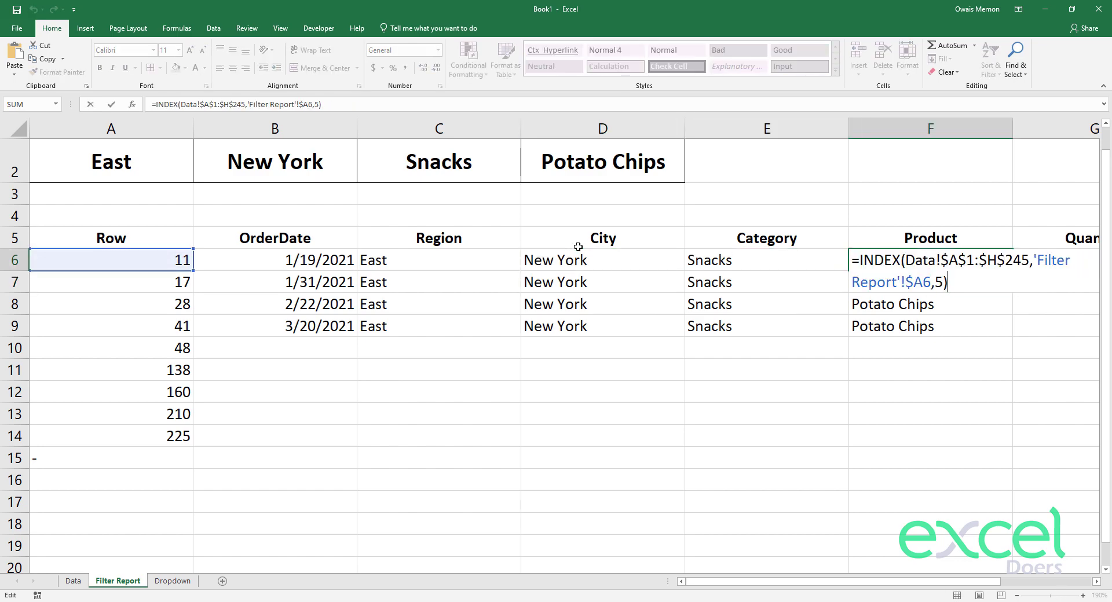
key(Escape)
key(Delete)
key(ctrl+v)
key(Left)
key(Left)
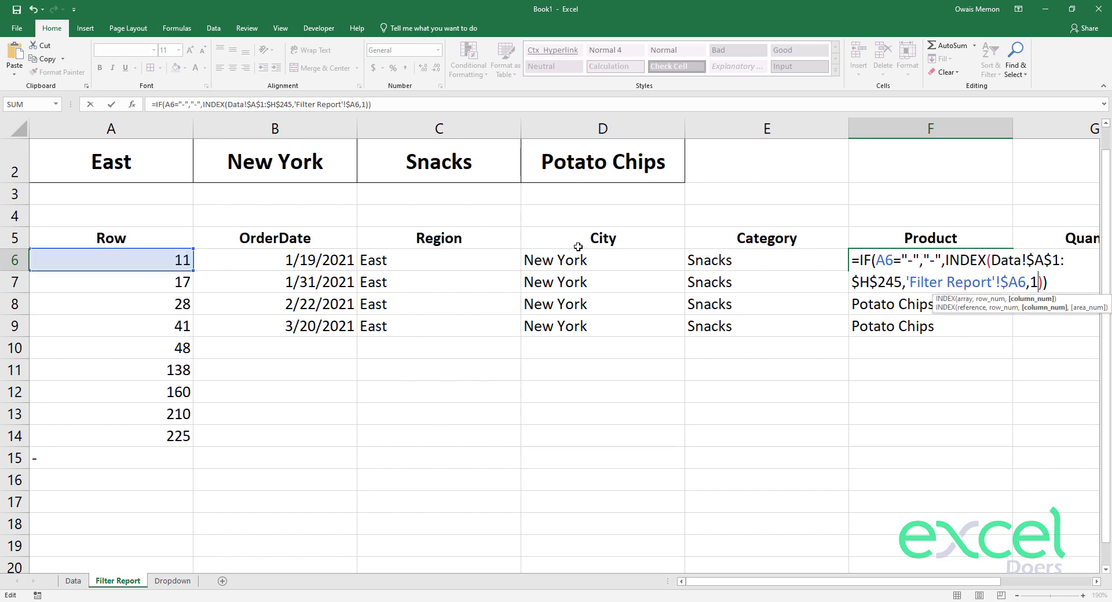
key(BackSpace)
text(5)
key(Return)
Replace the Quantity formula in G6 with the copied IF formula, using 6 as the INDEX column number.
key(Up)
key(Right)
key(Delete)
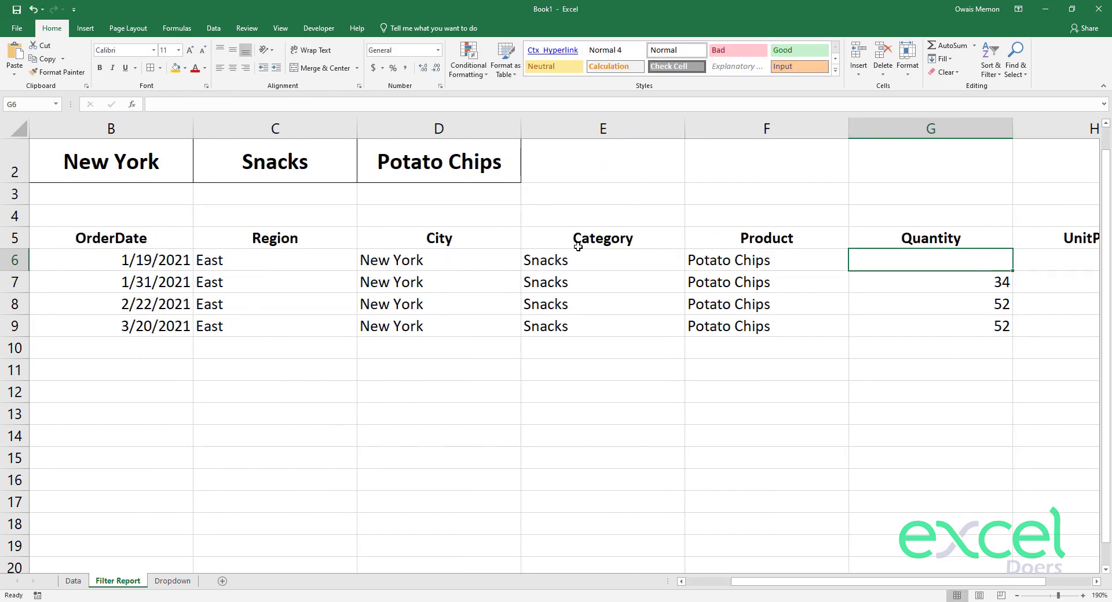
key(F2)
key(ctrl+v)
key(Left)
key(Left)
key(BackSpace)
text(6)
key(Return)
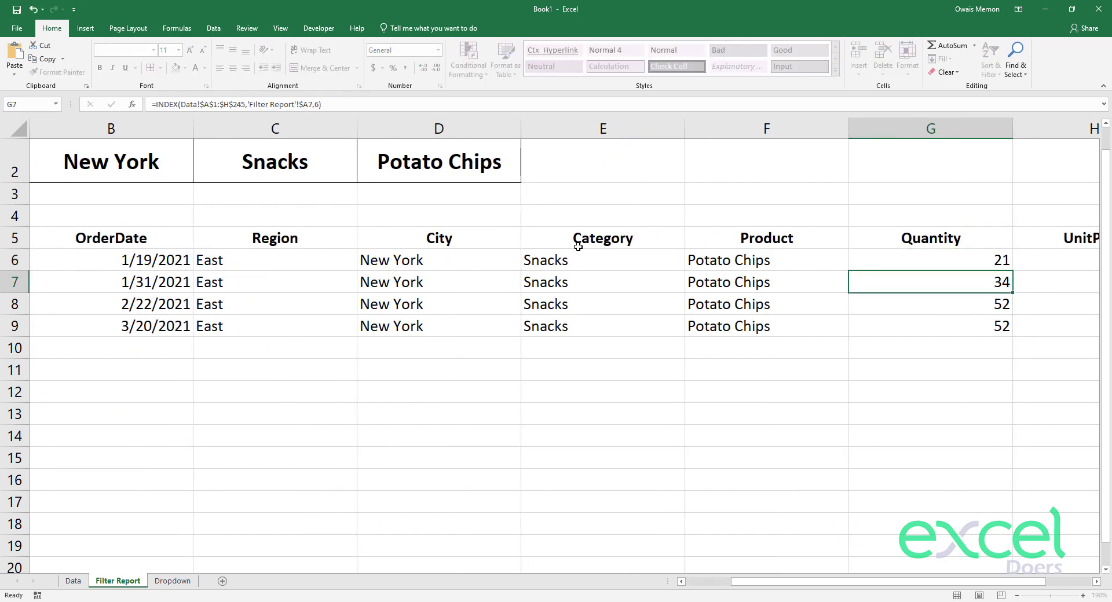
Replace the UnitPrice formula in H6 with the copied IF formula, using 7 as the INDEX column number.
key(Up)
key(Right)
key(F2)
key(Escape)
key(Delete)
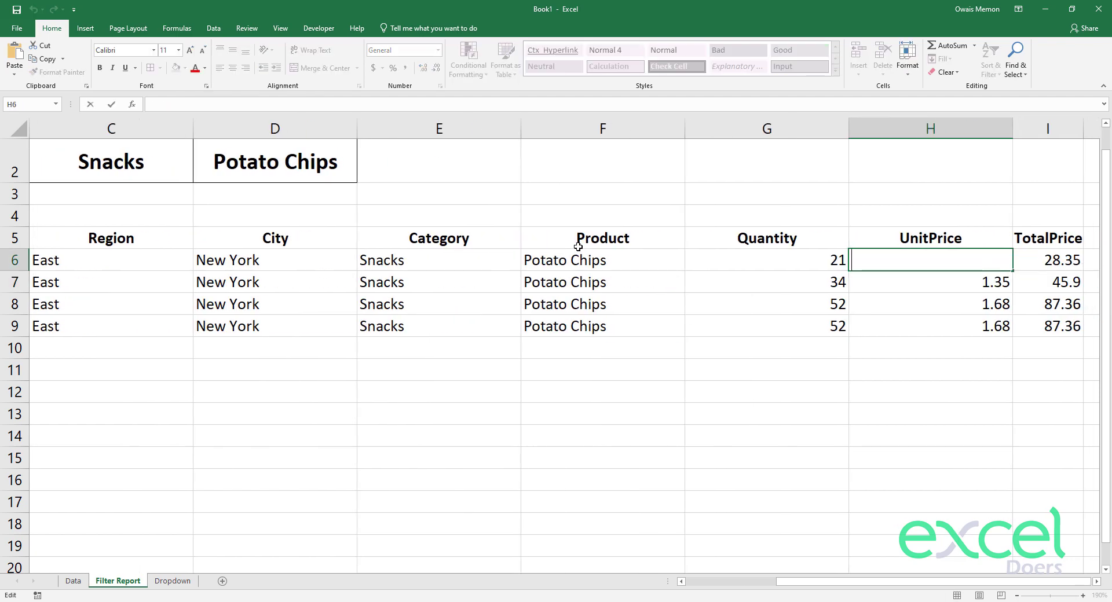
key(F2)
key(ctrl+v)
key(Left)
key(Left)
key(BackSpace)
text(7)
key(Return)
Replace the TotalPrice formula in I6 with the copied IF formula, using 8 as the INDEX column number.
key(Up)
key(Right)
key(F2)
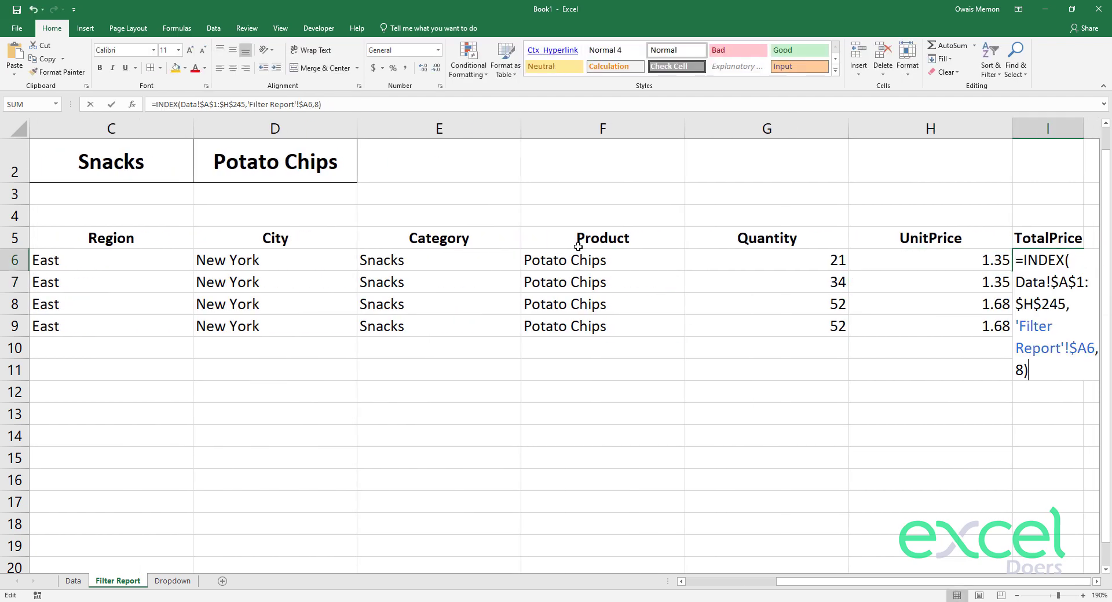
key(Escape)
key(Delete)
key(F2)
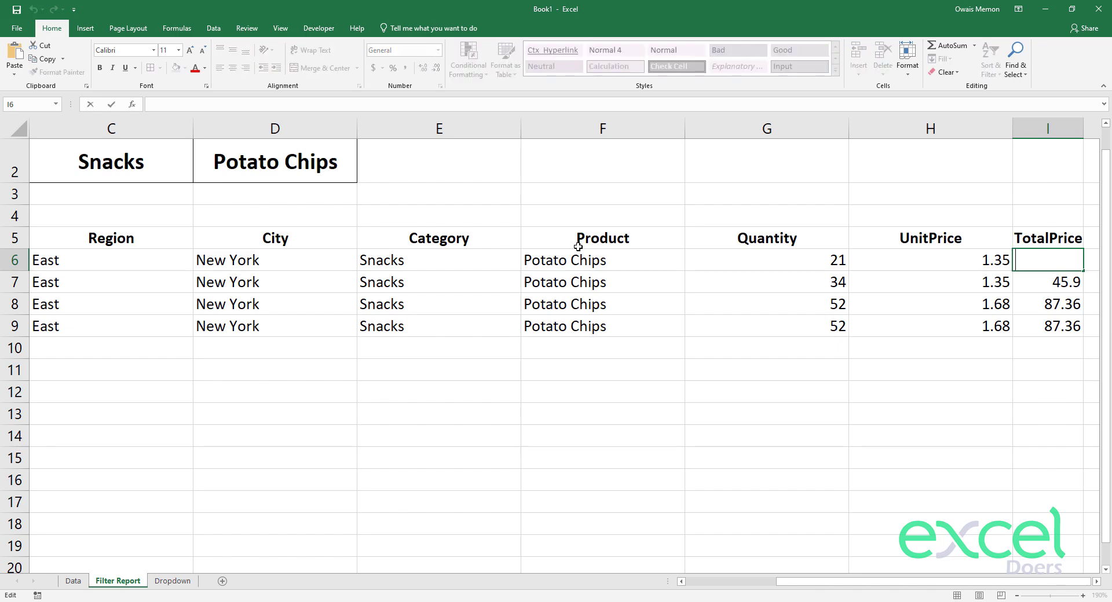
text(=IF(A6="-","-",INDEX(Data!$A$1:$H$245,'Filter Report'!$A6,1)))
key(Left)
key(Left)
key(BackSpace)
text(8)
key(Return)
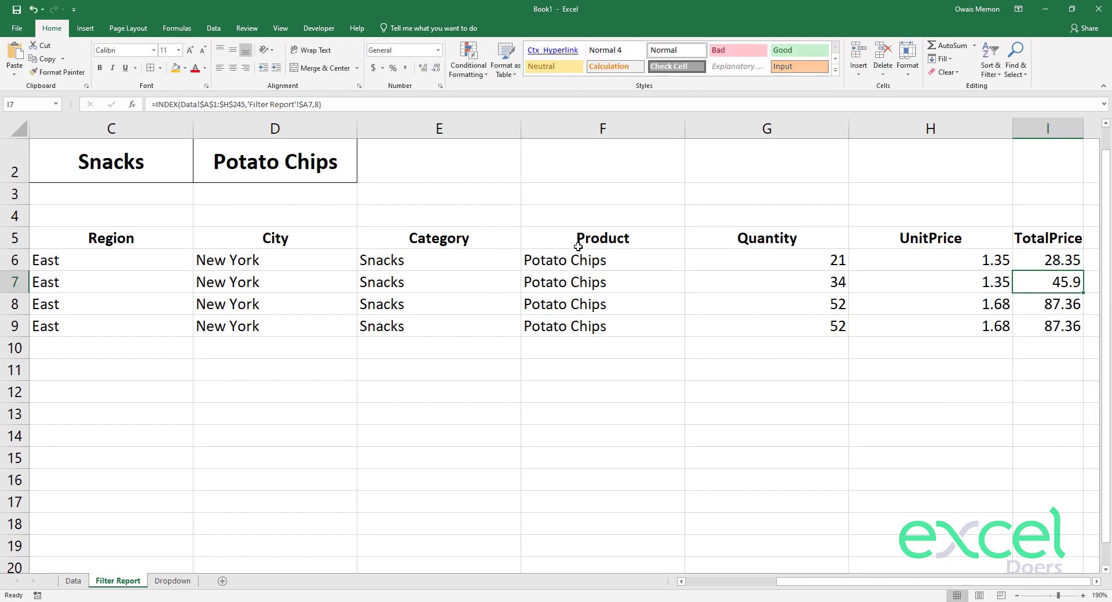
Copy the formulas in A6:I6 down the report to at least row 181.
key(Up)
key(shift+Left)
key(ctrl+shift+Left)
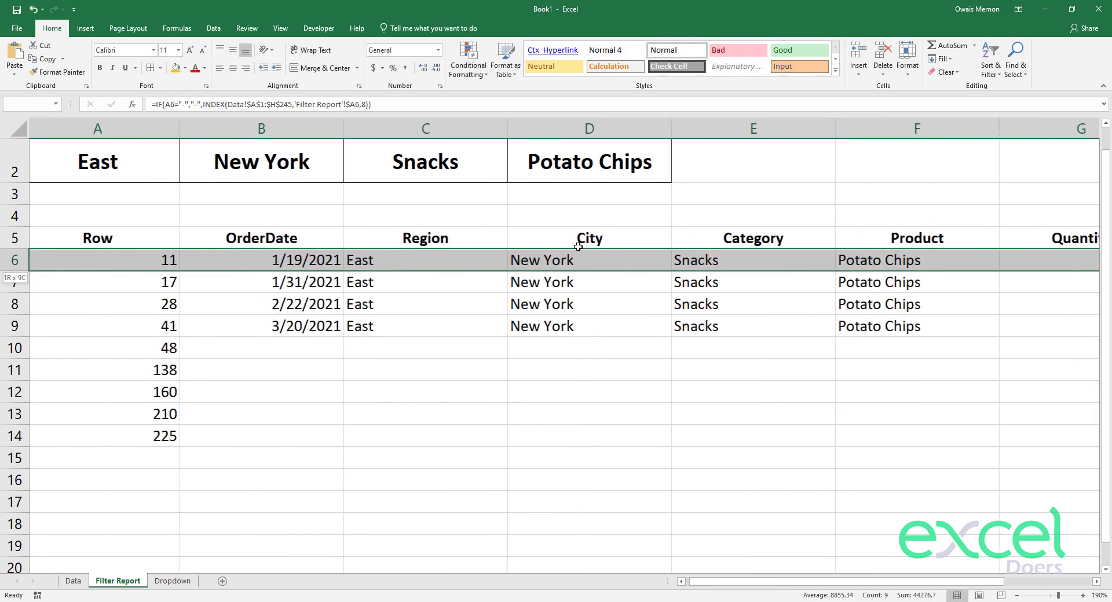
key(ctrl+c)
key(shift+Down)
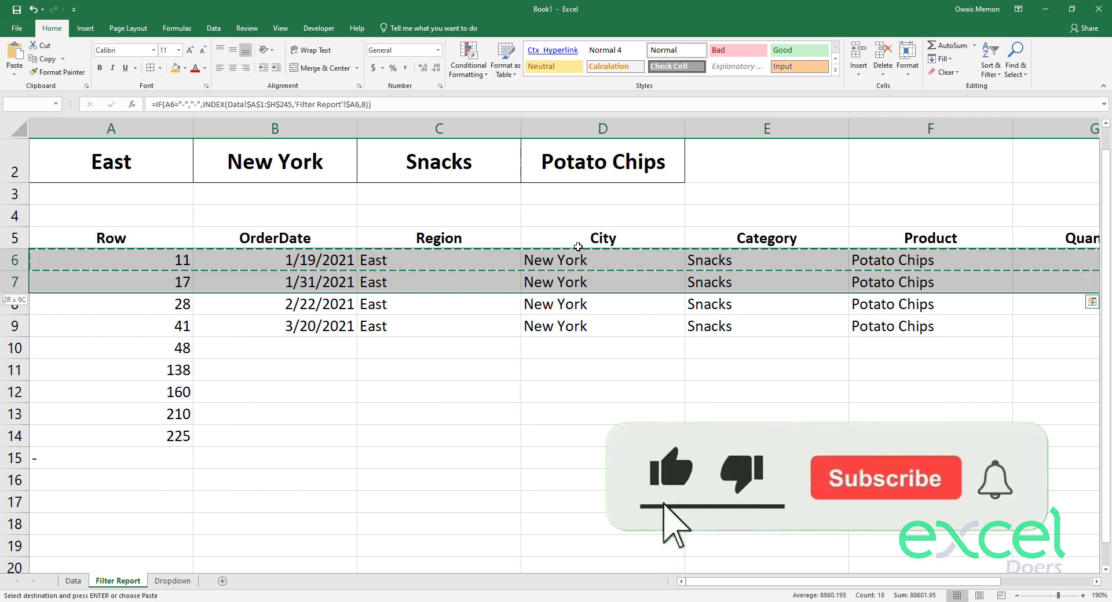
key(shift+Page_Down)
key(shift+Page_Down)
key(shift+Page_Down)
key(shift+Page_Down)
key(shift+Page_Down)
key(shift+Page_Down)
key(shift+Page_Down)
key(shift+Page_Down)
key(shift+Page_Down)
key(shift+Page_Down)
key(shift+Page_Down)
key(shift+Page_Down)
key(shift+Page_Down)
key(shift+Page_Down)
key(shift+Page_Down)
key(shift+Page_Down)
key(shift+Page_Down)
key(shift+Page_Down)
key(shift+Page_Down)
key(shift+Page_Down)
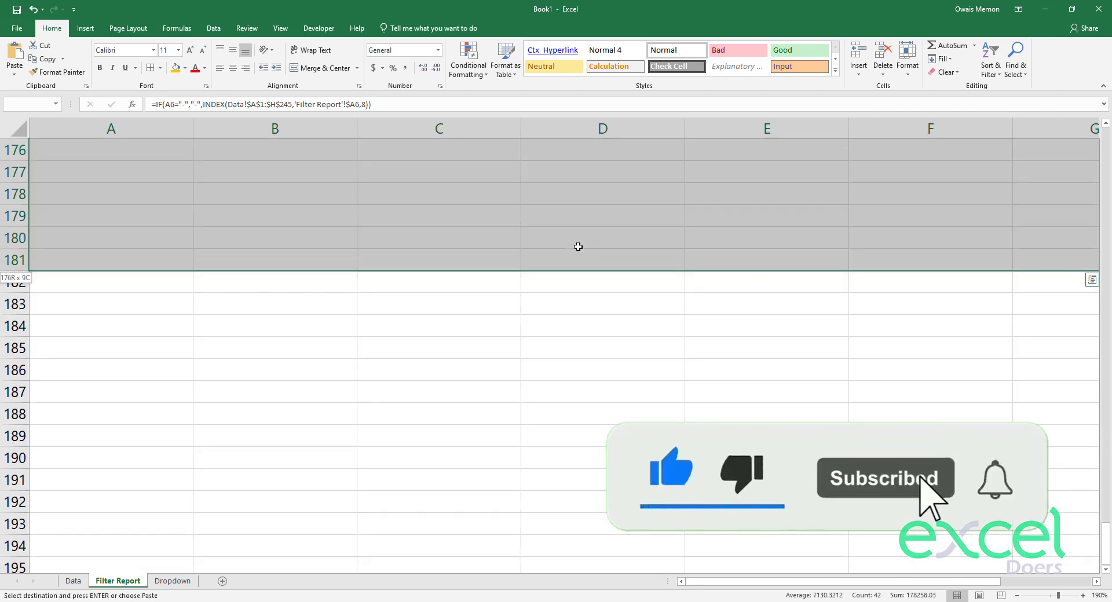
key(ctrl+v)
key(Down)
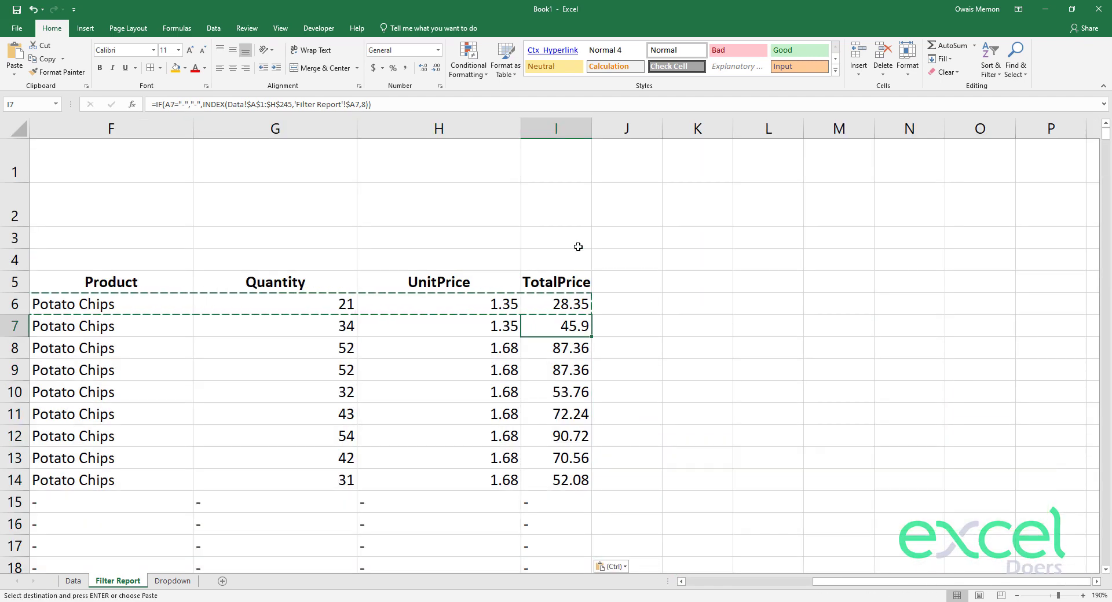
Check the copied formulas down to the last filled row and view the report from A1 at 160% zoom.
key(ctrl+Down)
key(Escape)
key(ctrl+Up)
key(ctrl+Home)
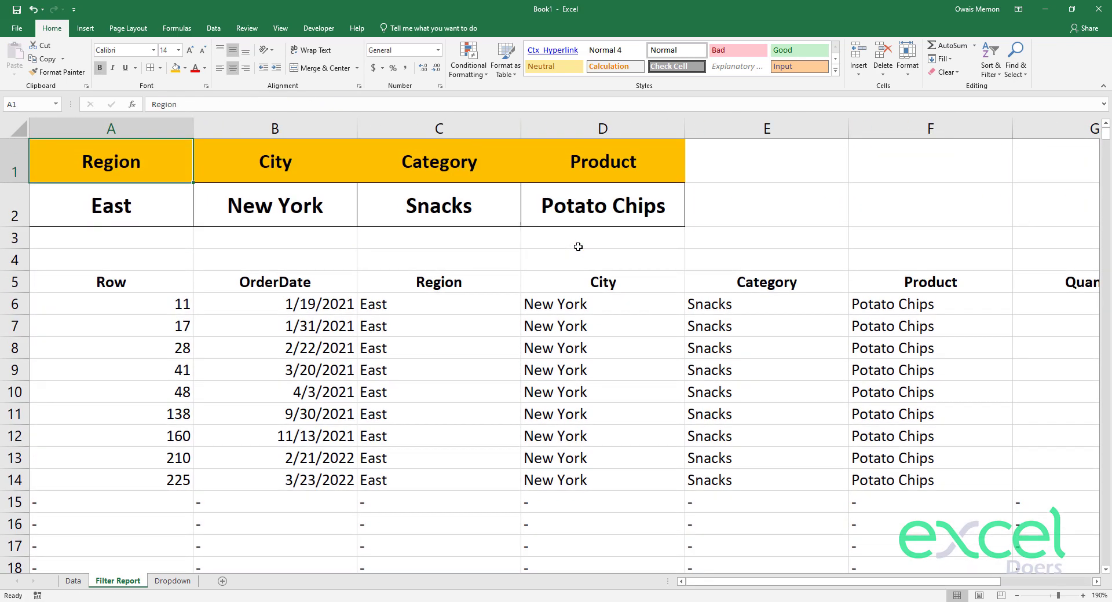
click(1018, 596)
click(1018, 596)
click(1018, 596)
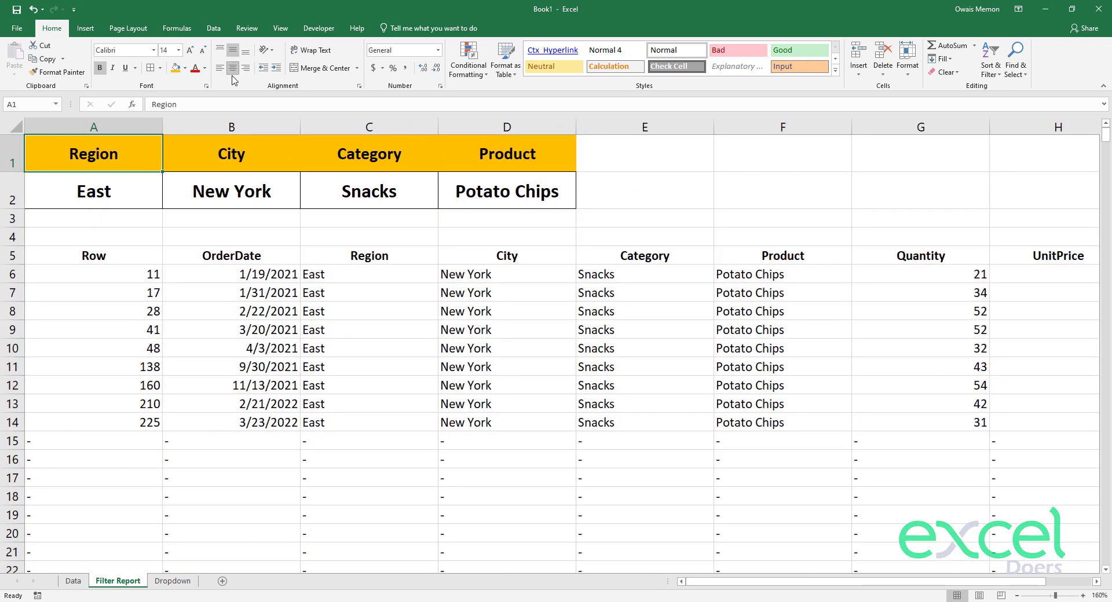
Clear the City, Category and Product filters in B2:D2 and look through the rows listed for the East region.
click(137, 199)
drag(234, 184, 523, 188)
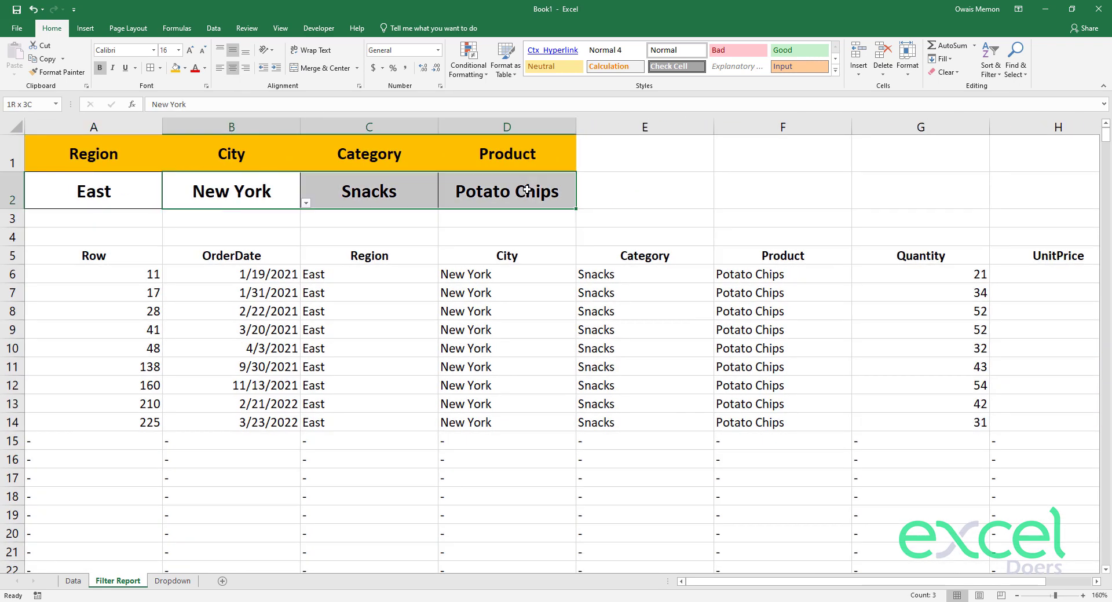
key(Delete)
click(329, 362)
scroll(328, 362, down, 9)
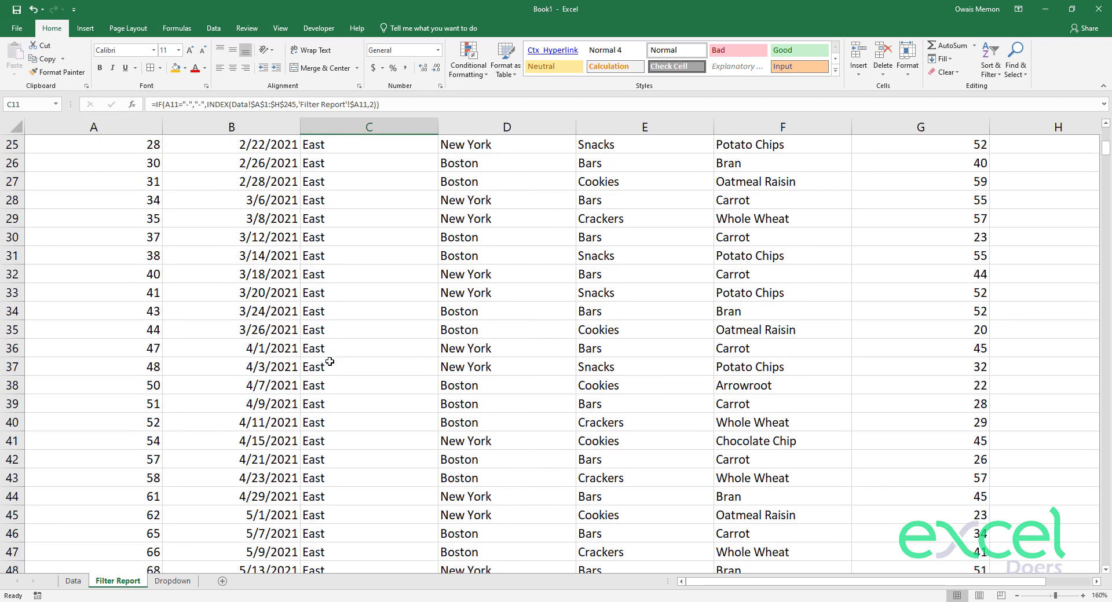
scroll(329, 362, up, 9)
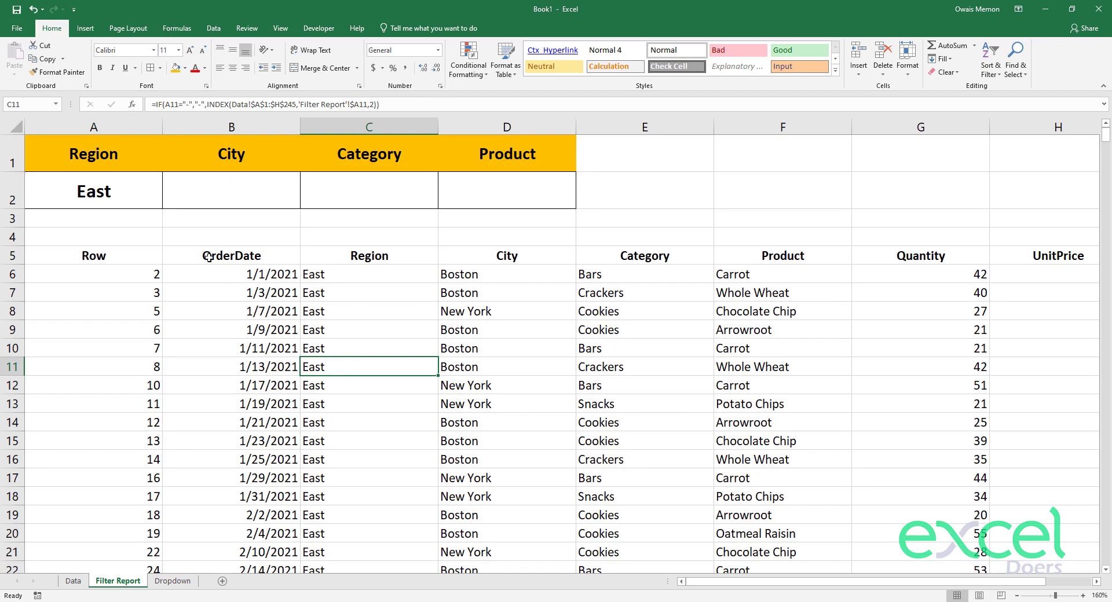
Set the Region filter in A2 to West.
click(168, 202)
click(151, 198)
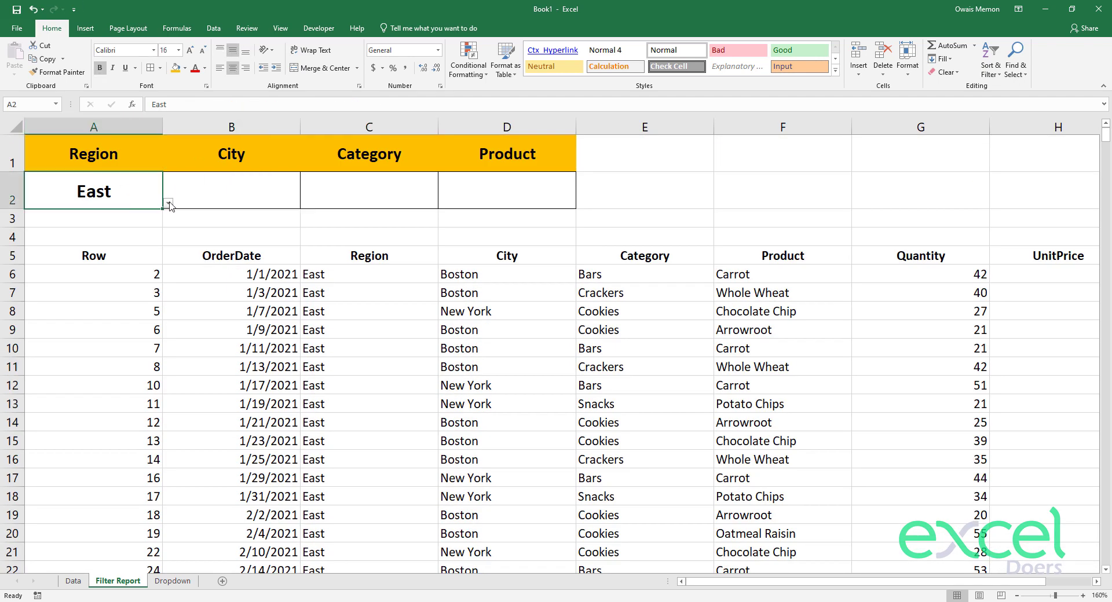
click(169, 203)
click(145, 227)
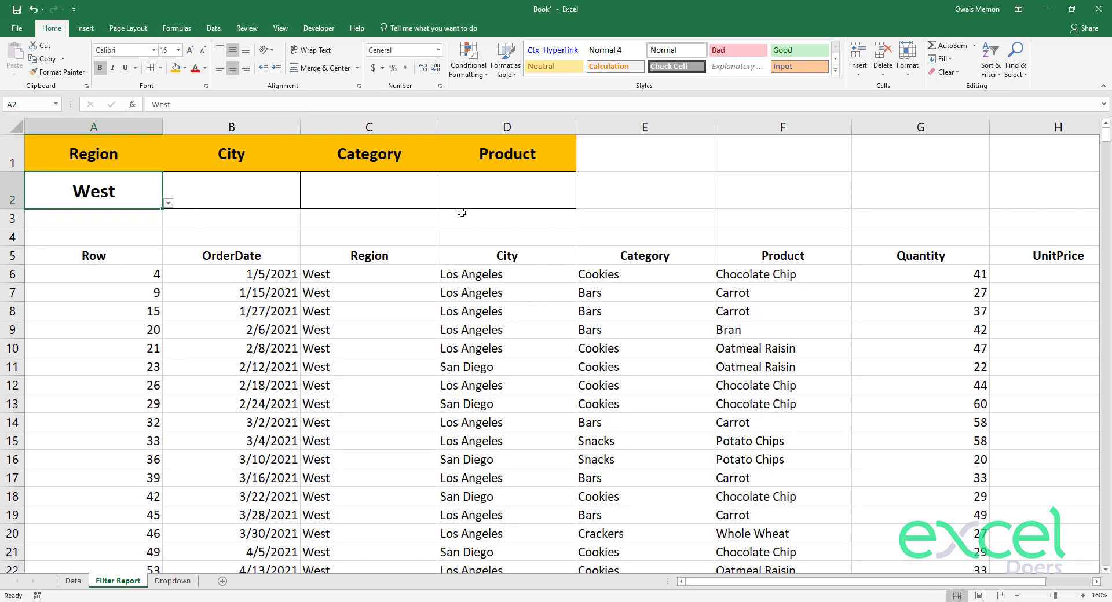
Move the filter block A1:D2 one column over to B1:E2.
drag(482, 193, 10, 123)
key(ctrl+c)
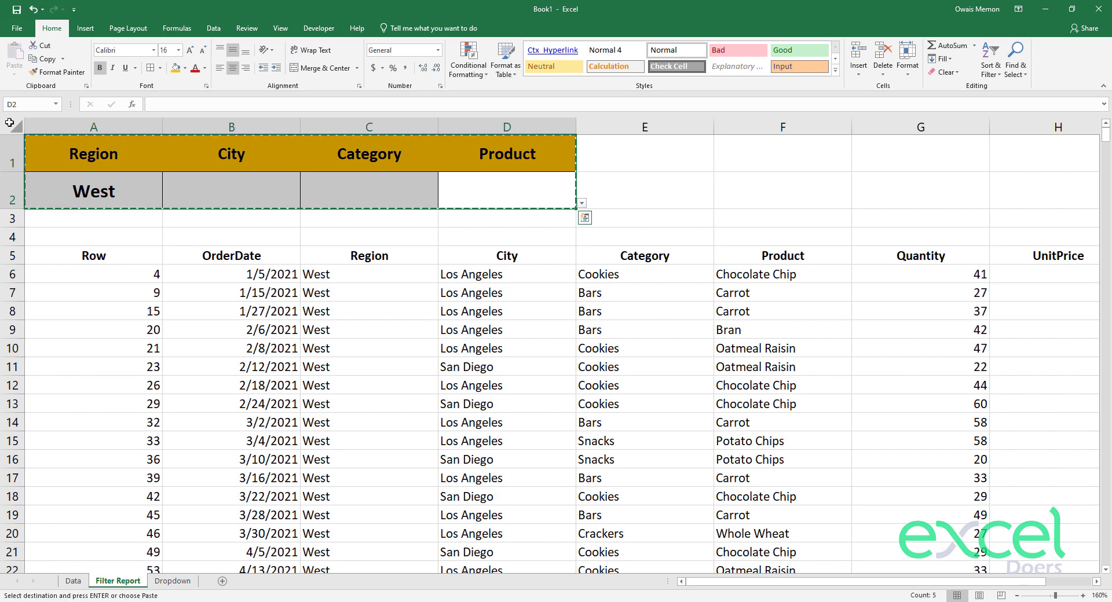
key(Right)
key(Up)
key(Left)
key(Left)
key(Left)
key(ctrl+v)
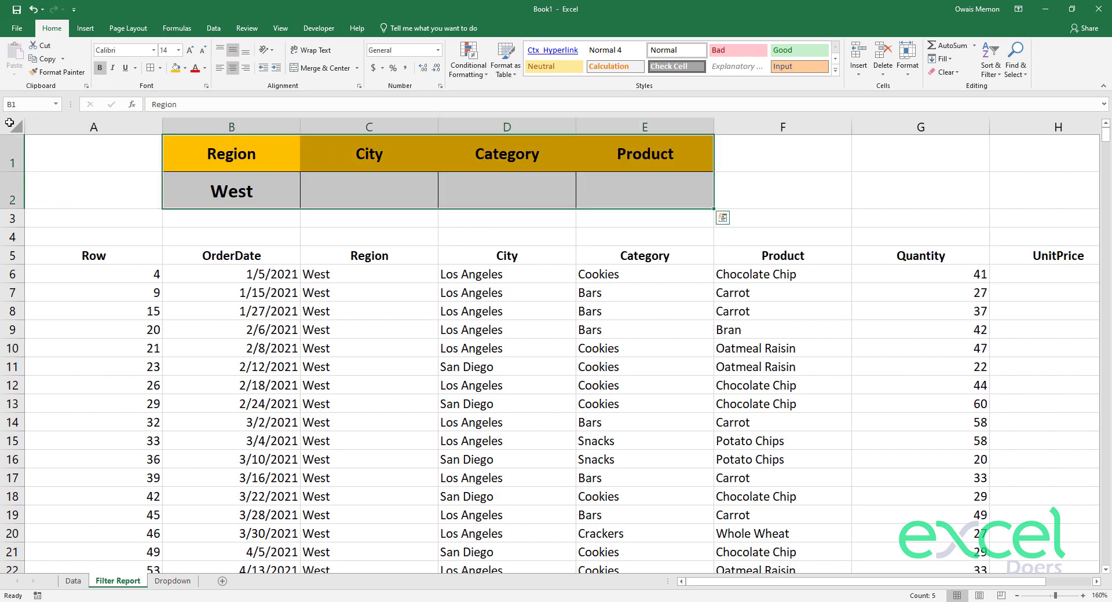
key(Left)
Hide column A, which holds the Row helper formulas.
click(103, 127)
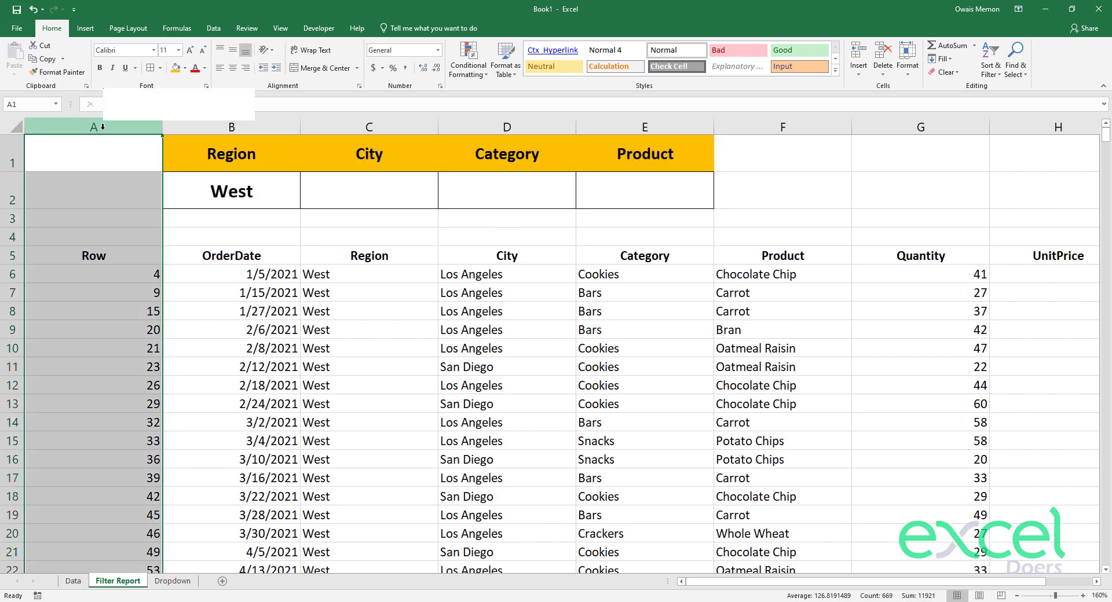
right_click(99, 126)
click(139, 288)
click(181, 290)
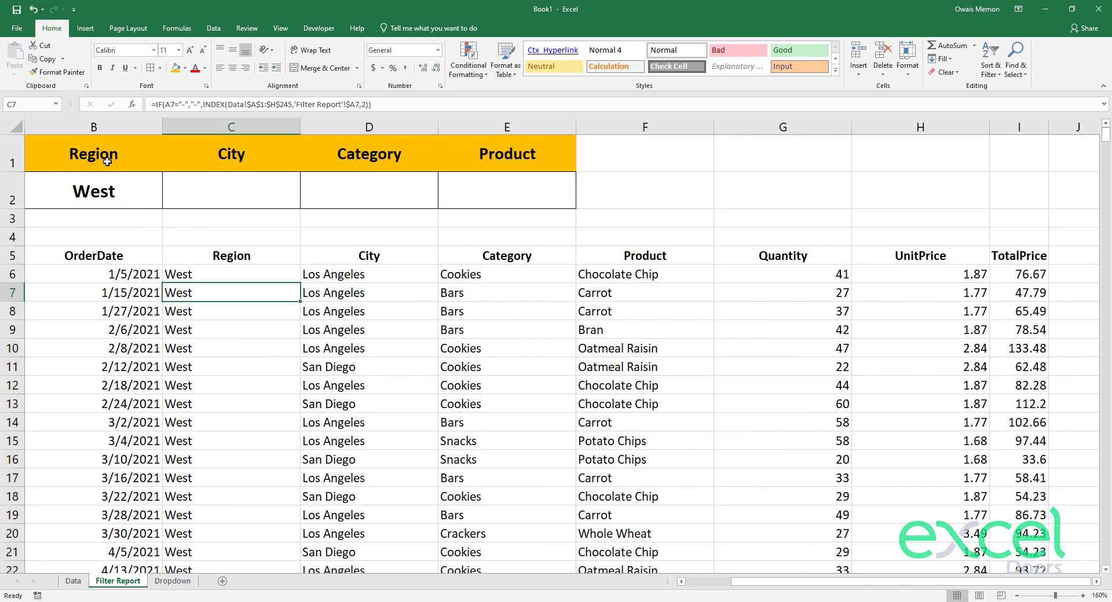
Clear the Region filter in B2 and set the City filter in C2 to Boston.
click(132, 182)
key(Delete)
click(273, 195)
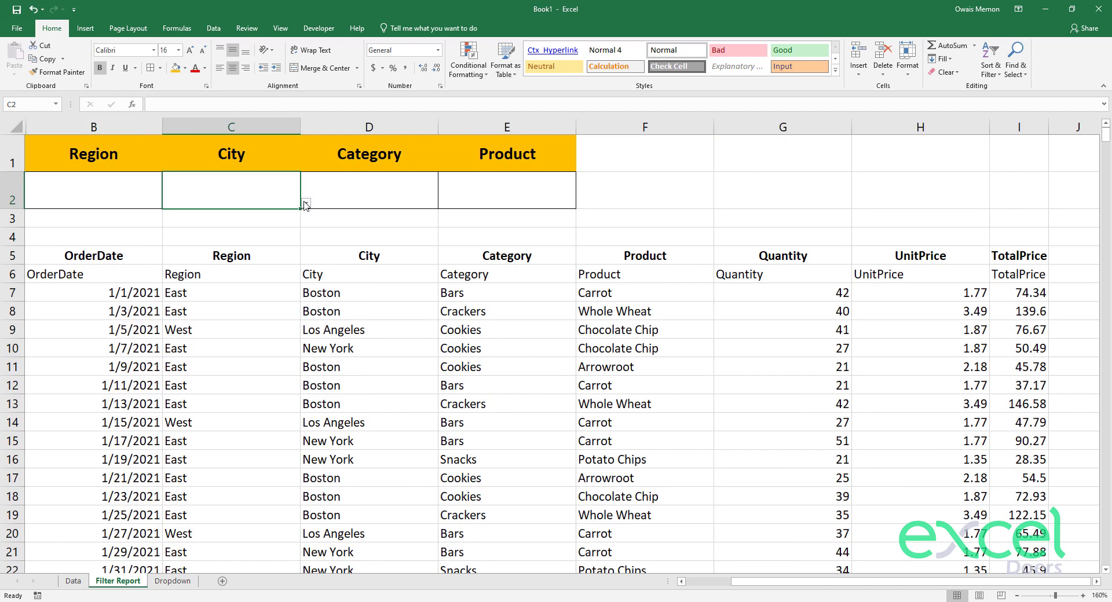
click(305, 204)
click(273, 218)
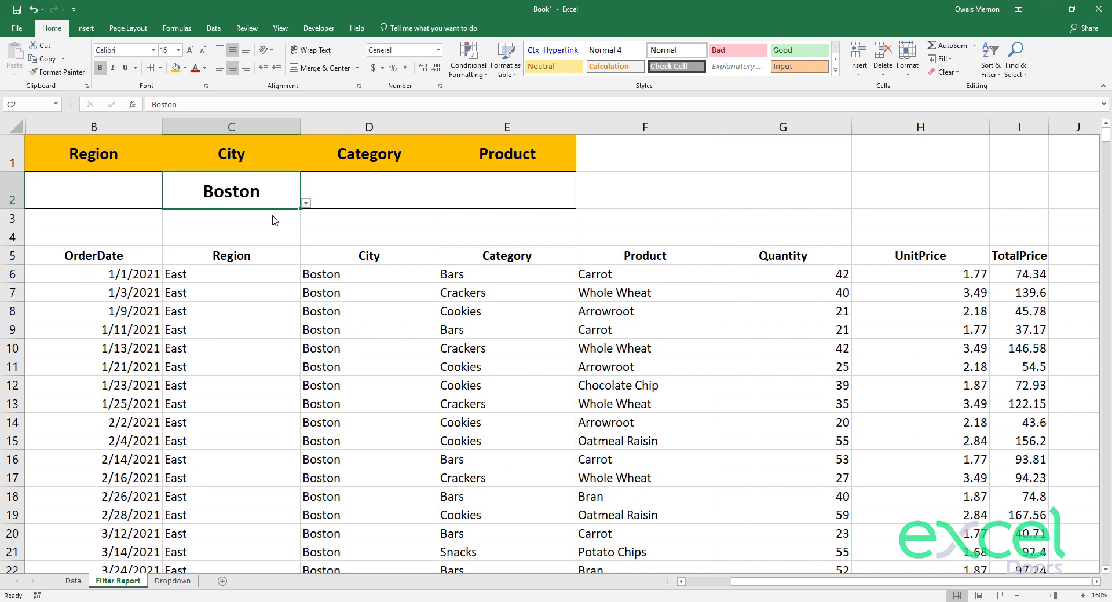
scroll(278, 244, down, 2)
scroll(285, 261, up, 2)
Set the City filter to San Diego and try the Category filter with Bars, Crackers and Cookies in turn.
click(306, 204)
click(272, 253)
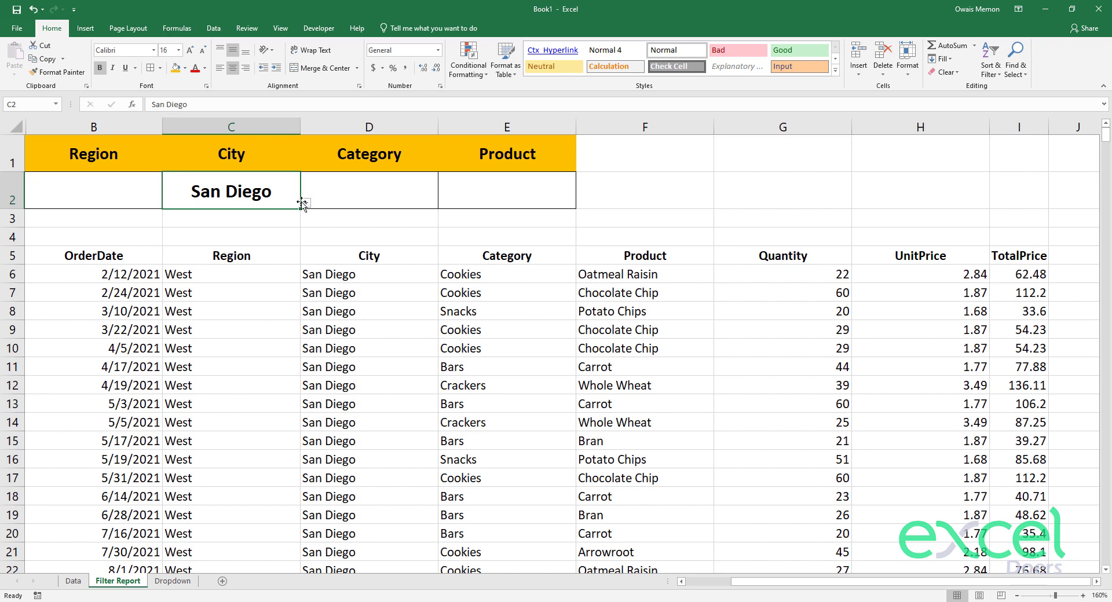
click(405, 202)
click(444, 203)
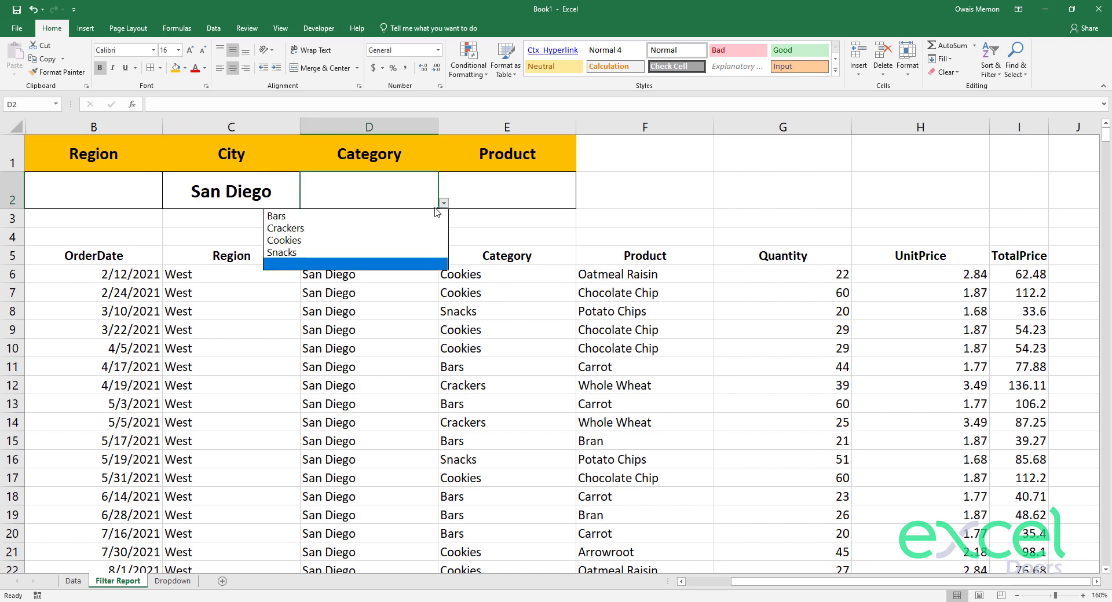
click(387, 219)
click(444, 203)
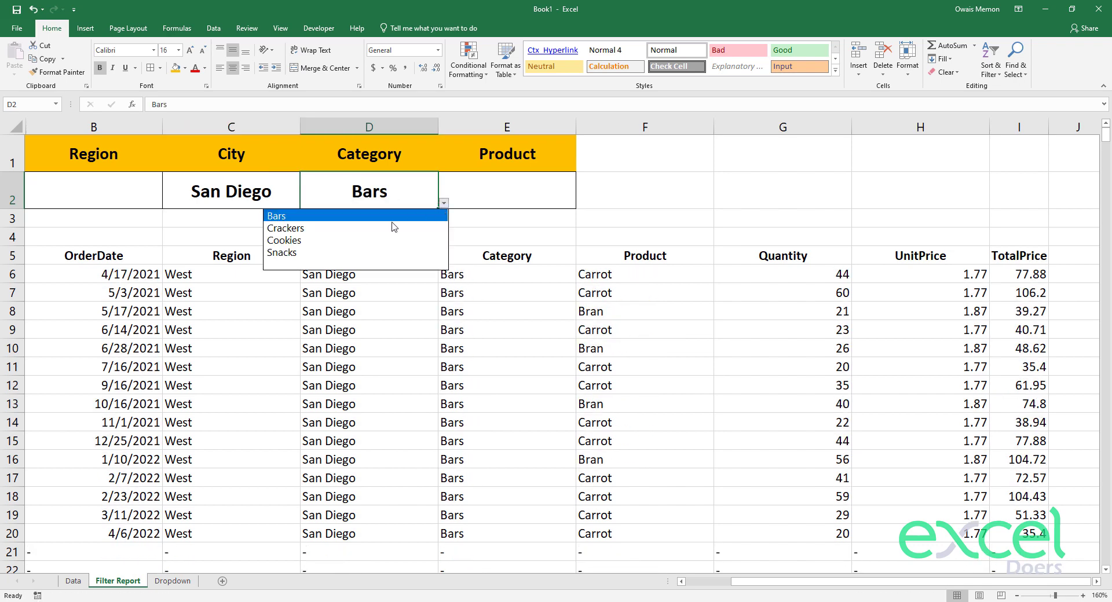
click(393, 228)
click(444, 202)
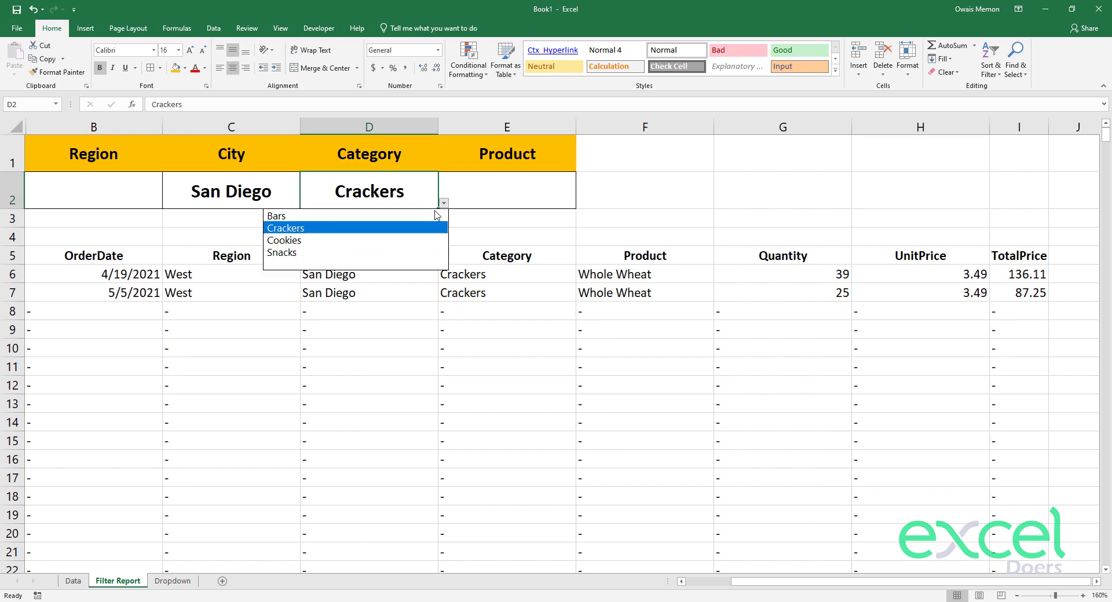
click(364, 241)
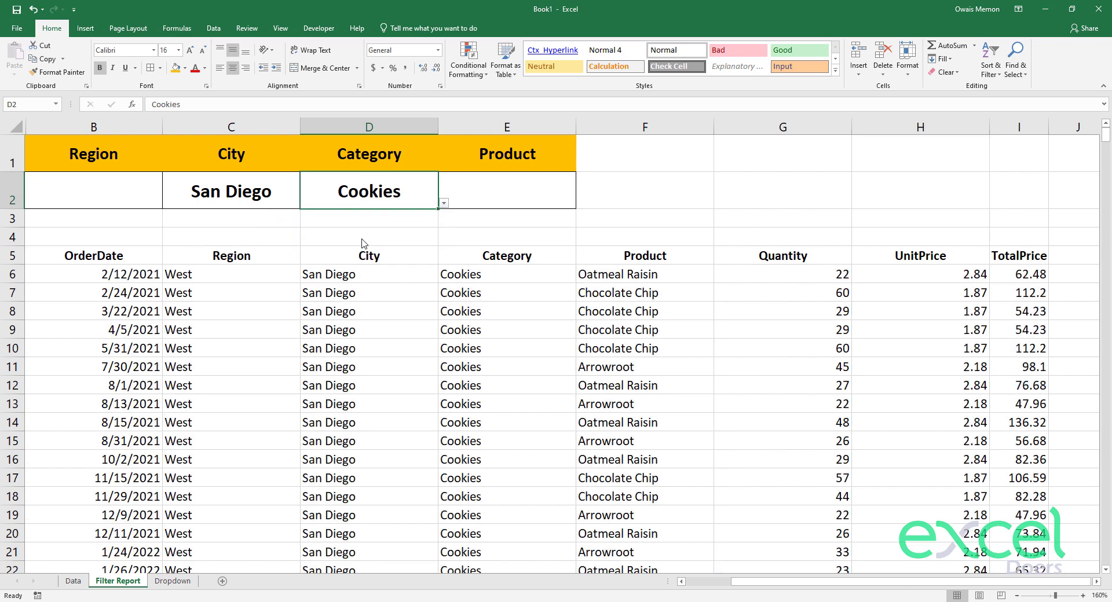
Try the Product filter in E2 with Chocolate Chip and Potato Chips.
click(468, 205)
click(582, 204)
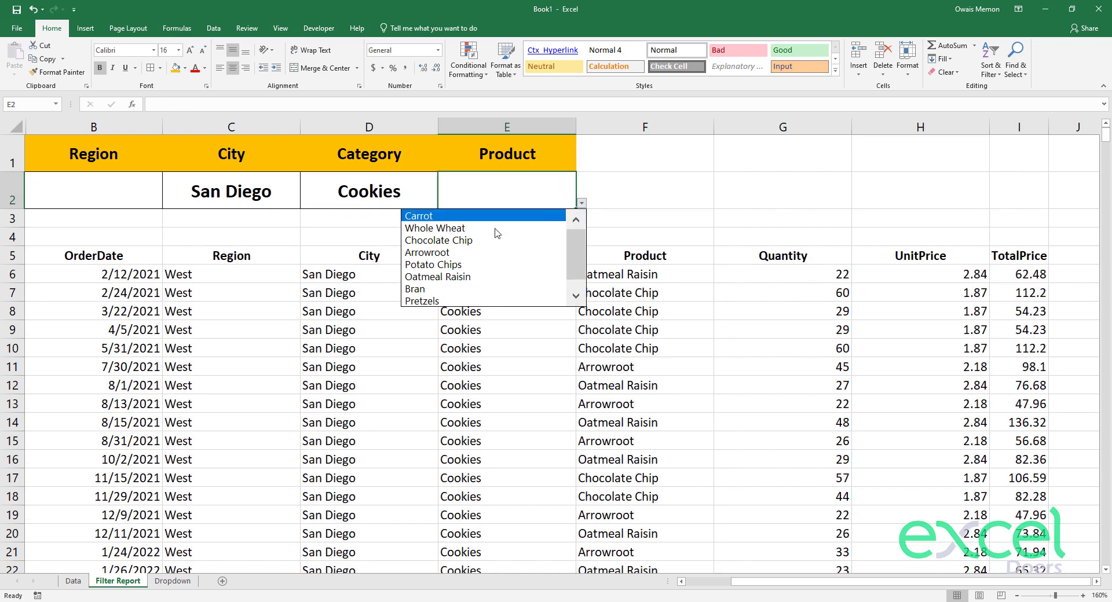
click(496, 241)
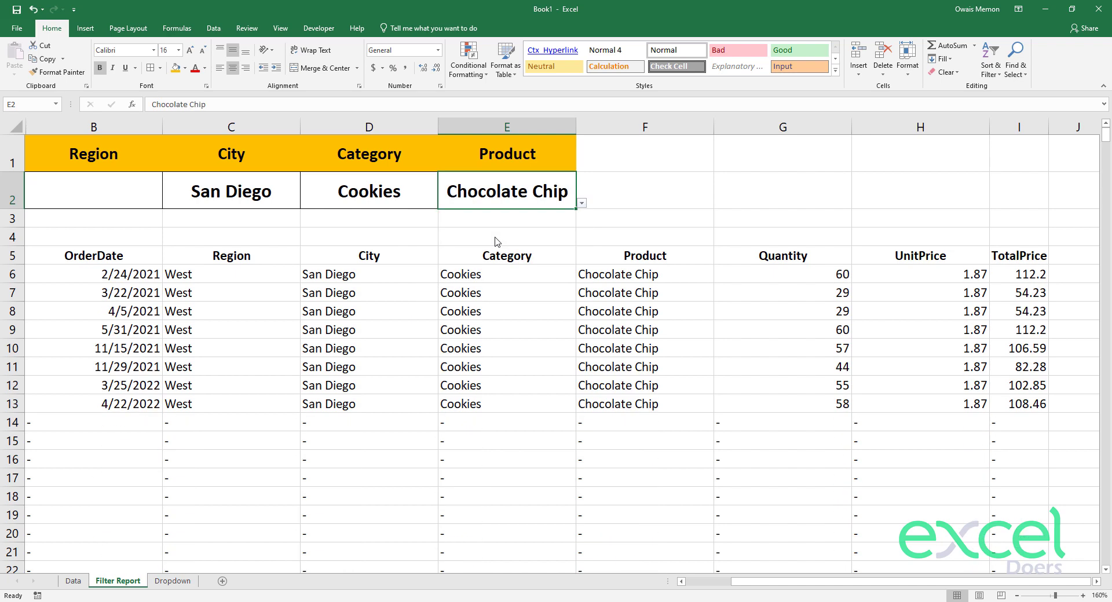
click(582, 203)
click(498, 253)
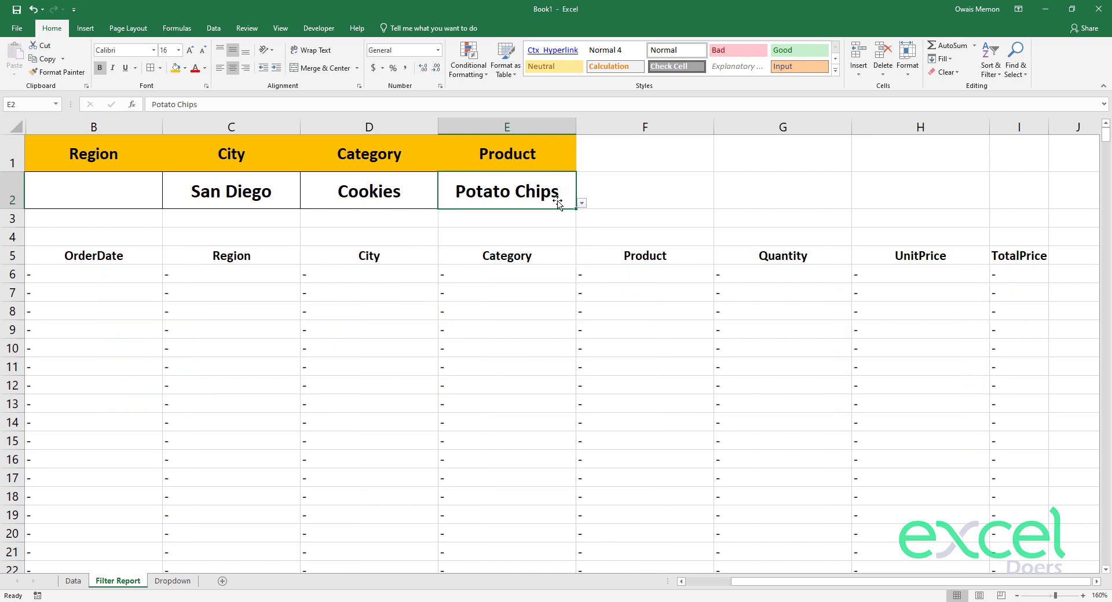
click(581, 203)
key(Escape)
Clear the Category filter, check the Category values in E6:E8, and clear the City filter.
click(385, 188)
key(Delete)
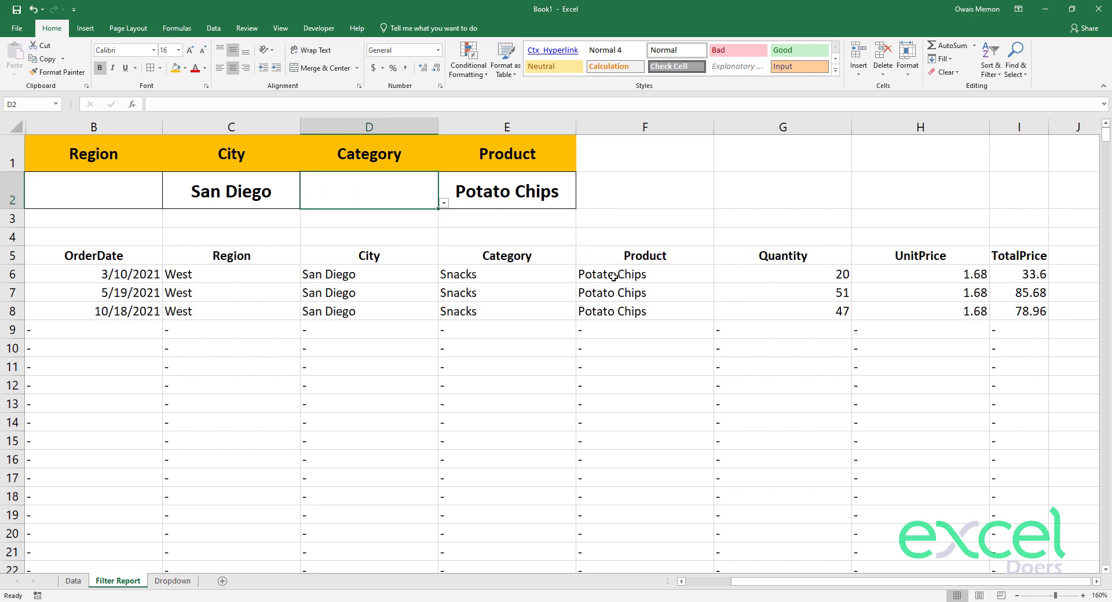
drag(480, 270, 485, 307)
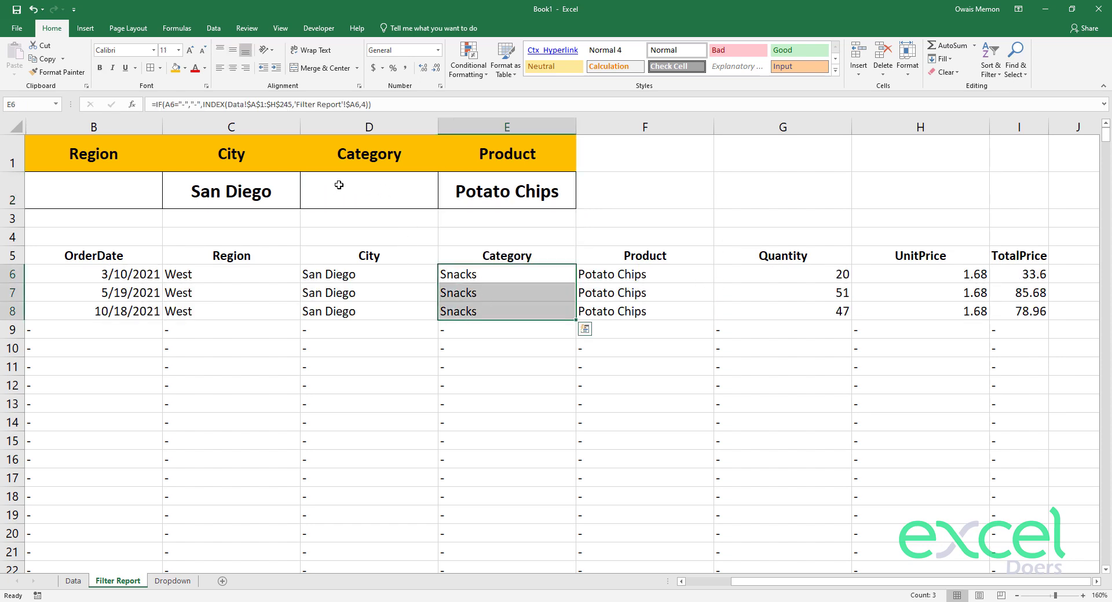
click(262, 190)
key(Delete)
Clear the Product filter in E2 and set the Category filter in D2 to Cookies.
click(152, 194)
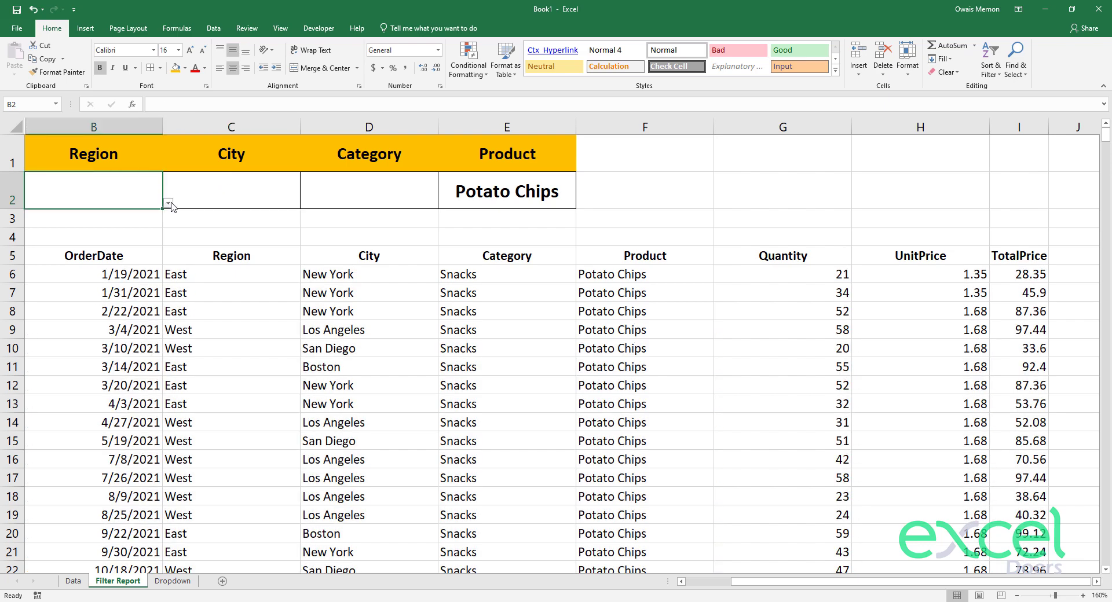
click(168, 204)
click(504, 199)
key(Delete)
click(367, 189)
click(443, 202)
click(370, 239)
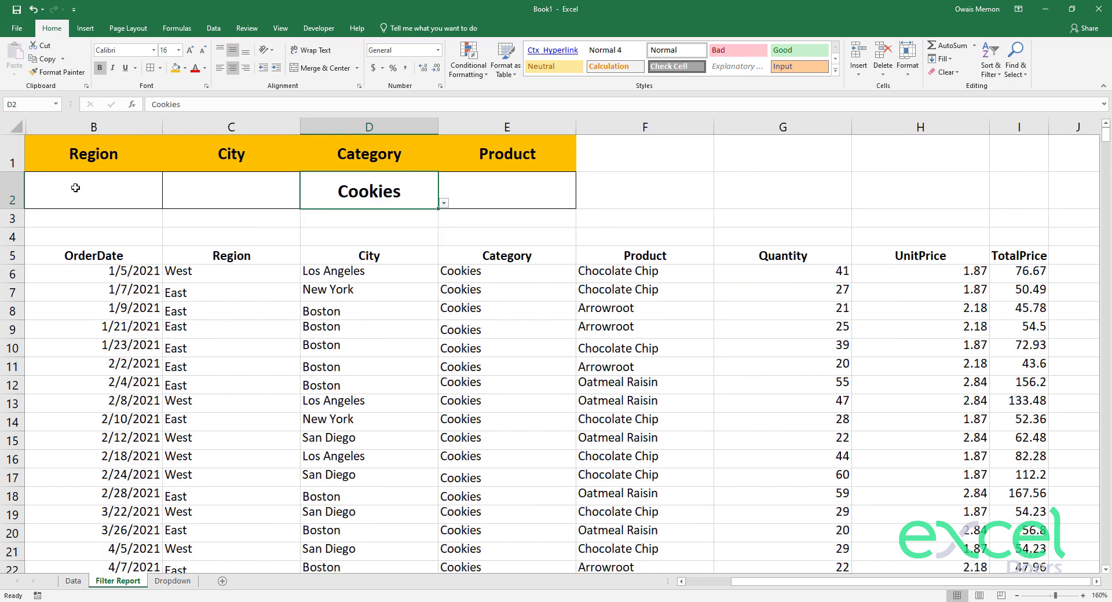
Try the Region filter in B2 with West and East, and clear it again.
click(80, 186)
click(122, 228)
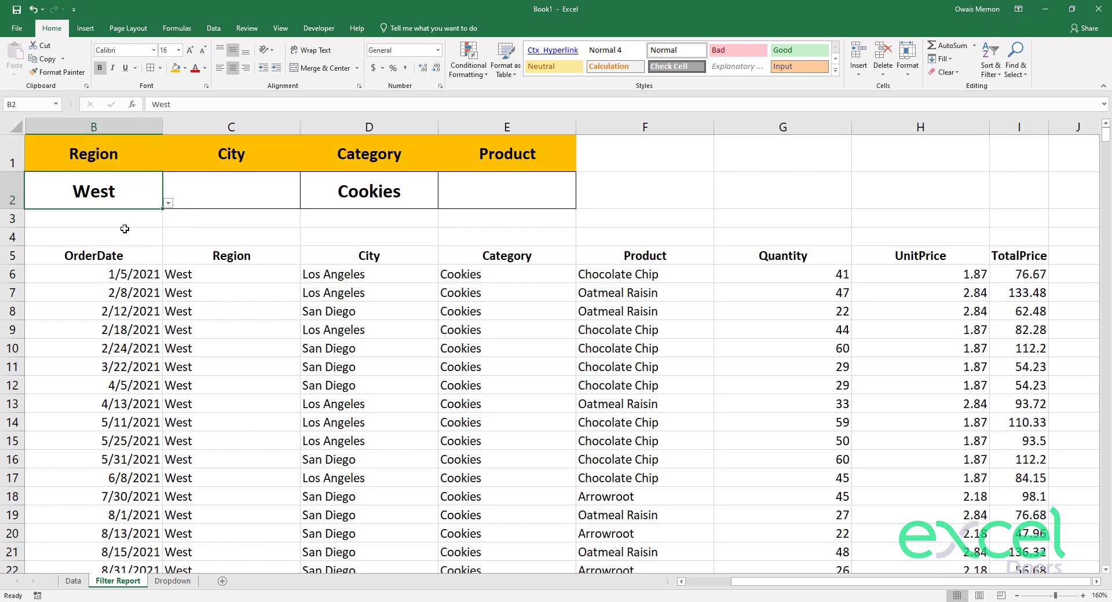
click(168, 204)
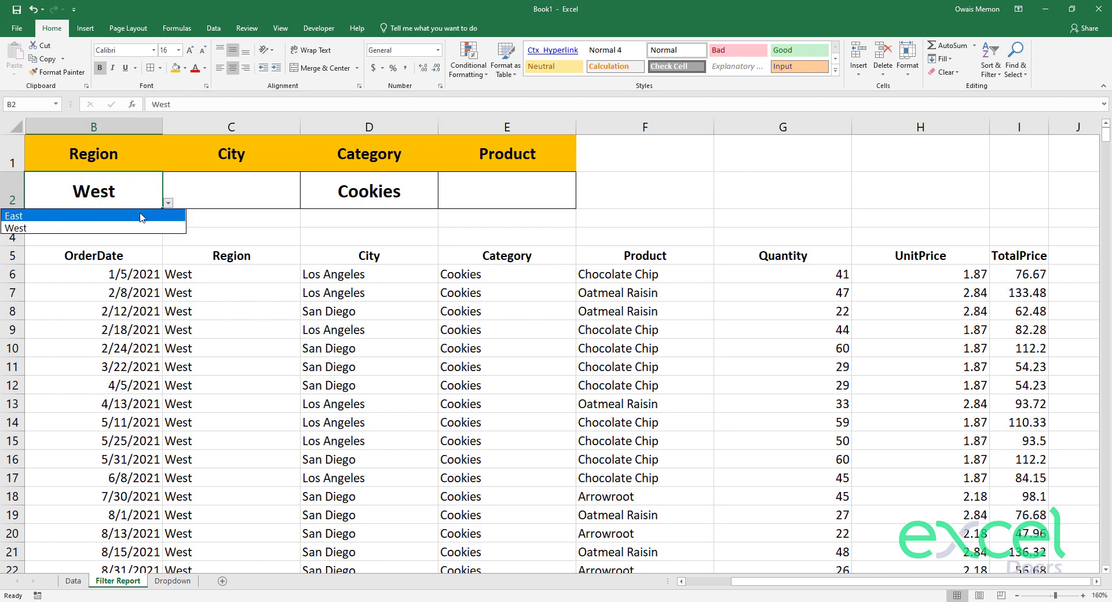
click(143, 216)
key(Delete)
Test the City filter in C2 with Los Angeles and New York, finishing with San Diego selected.
click(179, 194)
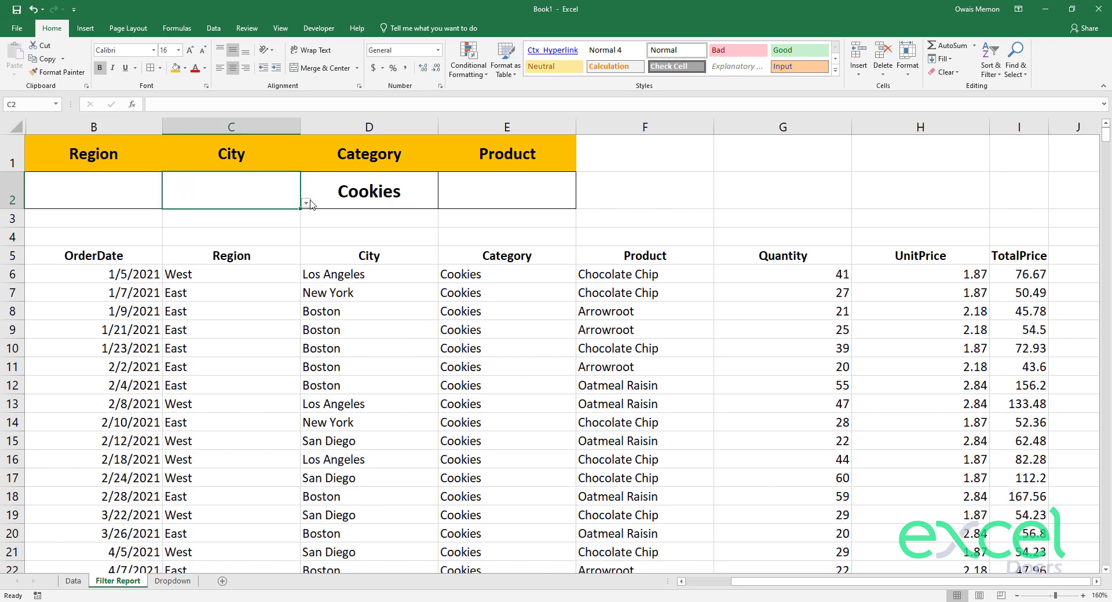
click(305, 202)
click(268, 230)
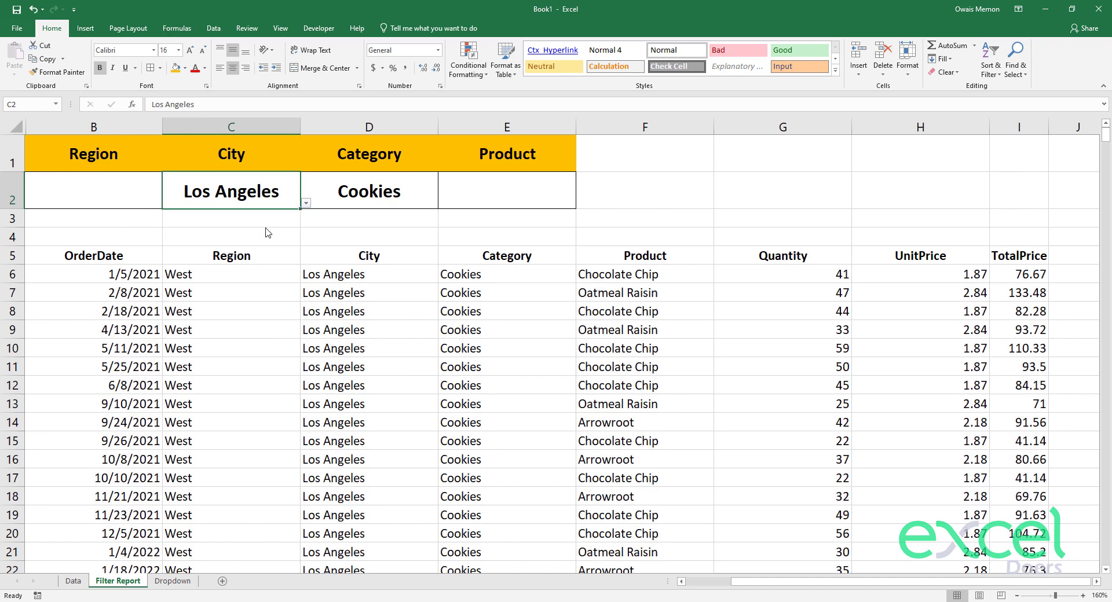
click(306, 204)
click(272, 236)
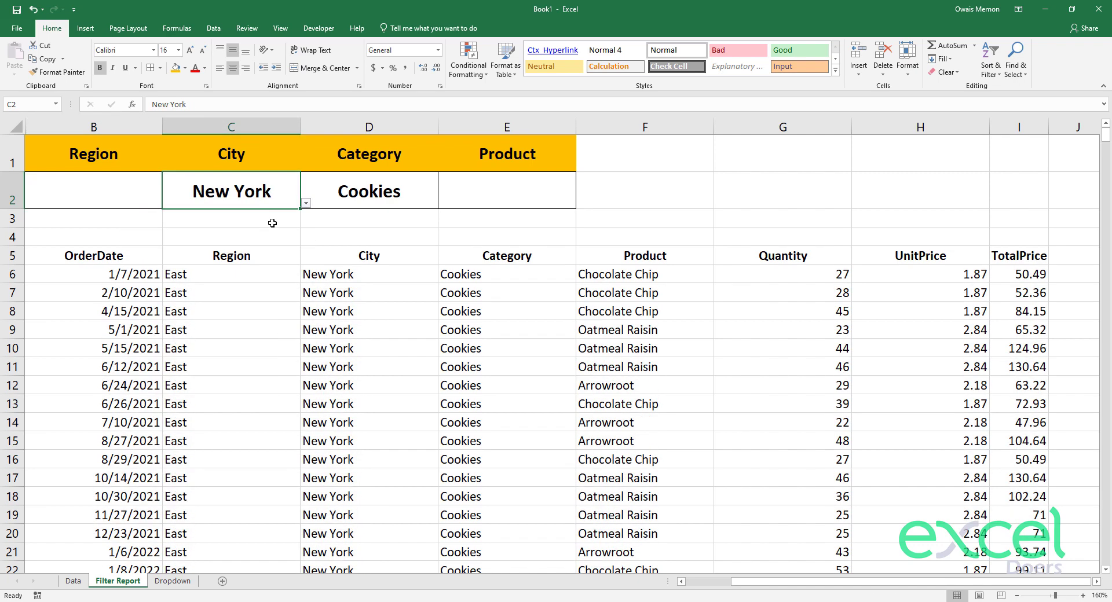
click(308, 204)
click(231, 249)
Set the Product filter in E2 to Chocolate Chip.
click(122, 196)
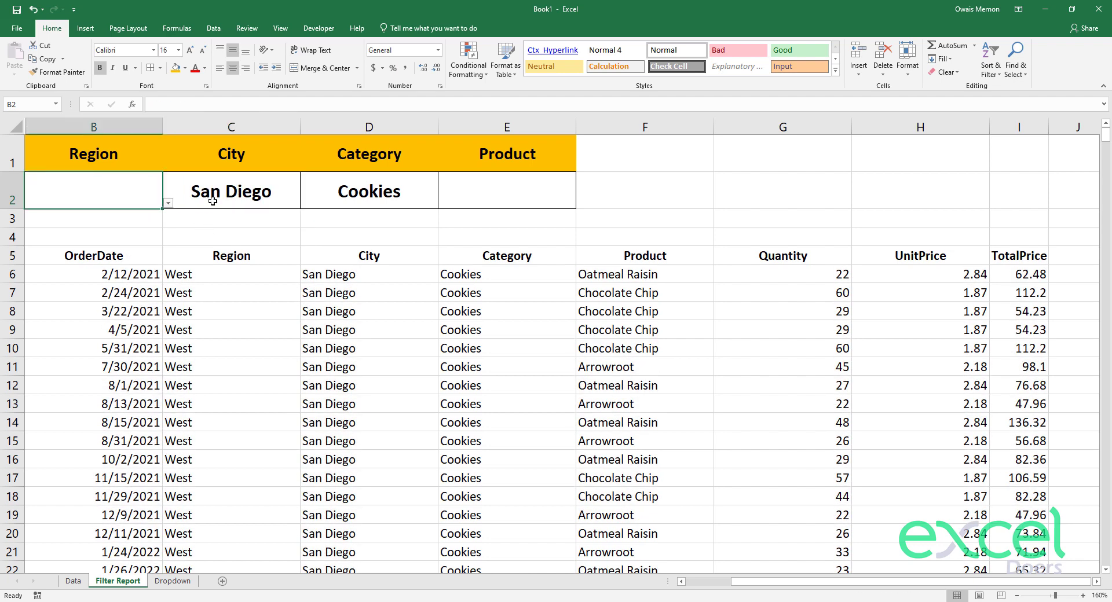
click(489, 193)
click(580, 203)
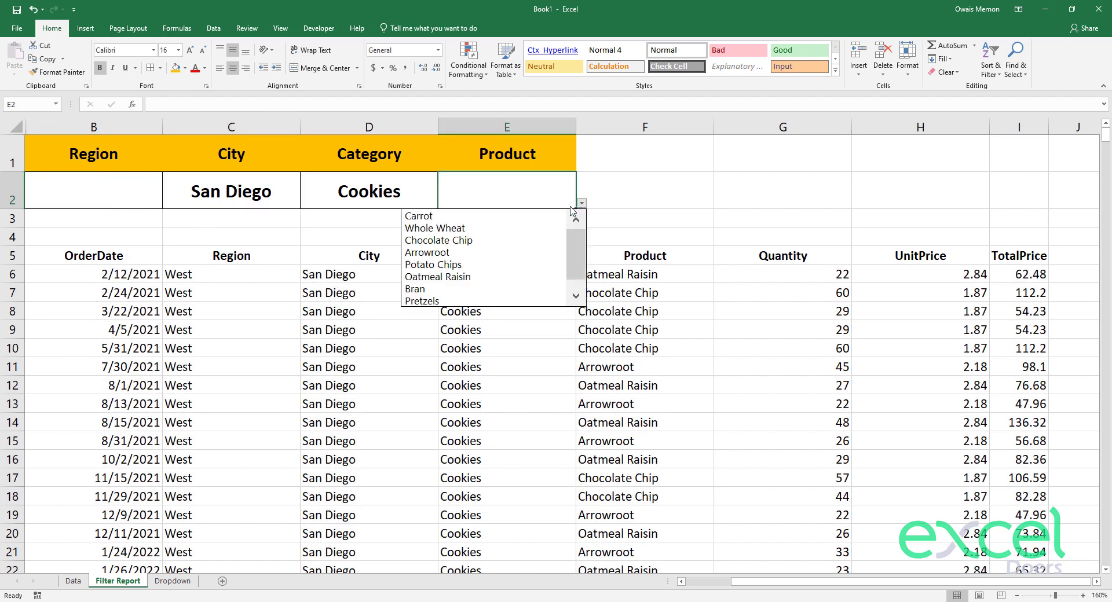
click(527, 240)
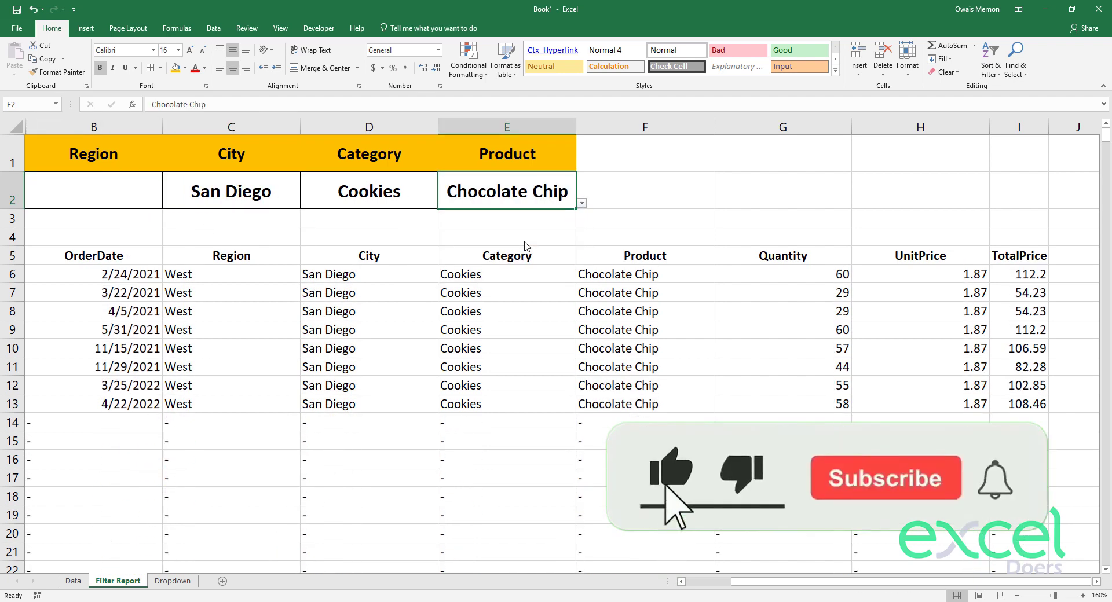
Review the filtered report range B5:I13 and glance at the Data sheet before returning to Filter Report.
drag(1019, 404, 3, 250)
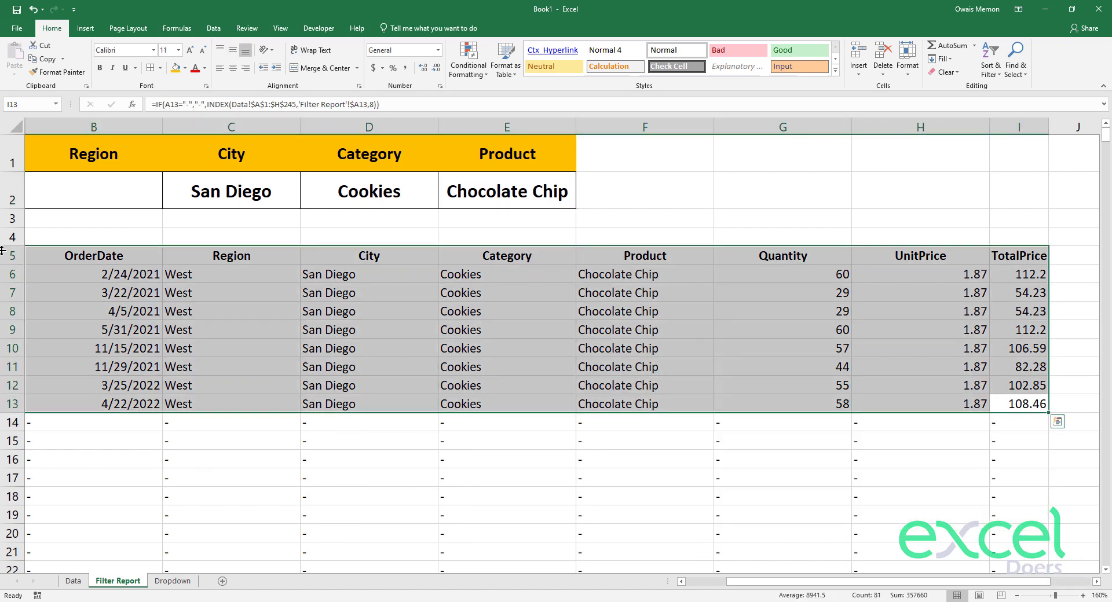
click(79, 583)
click(116, 582)
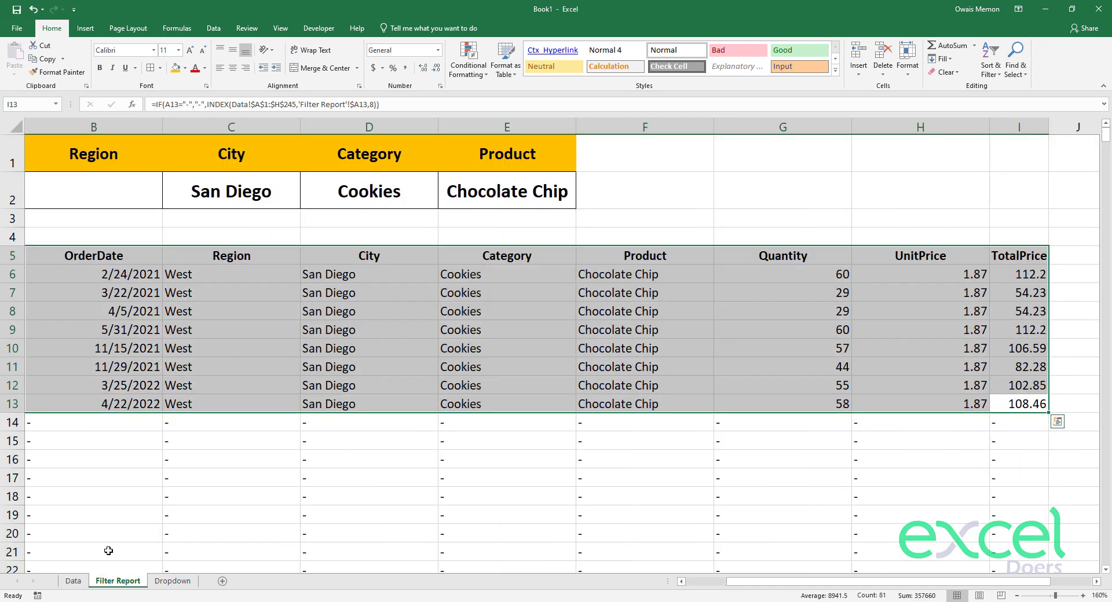
click(126, 440)
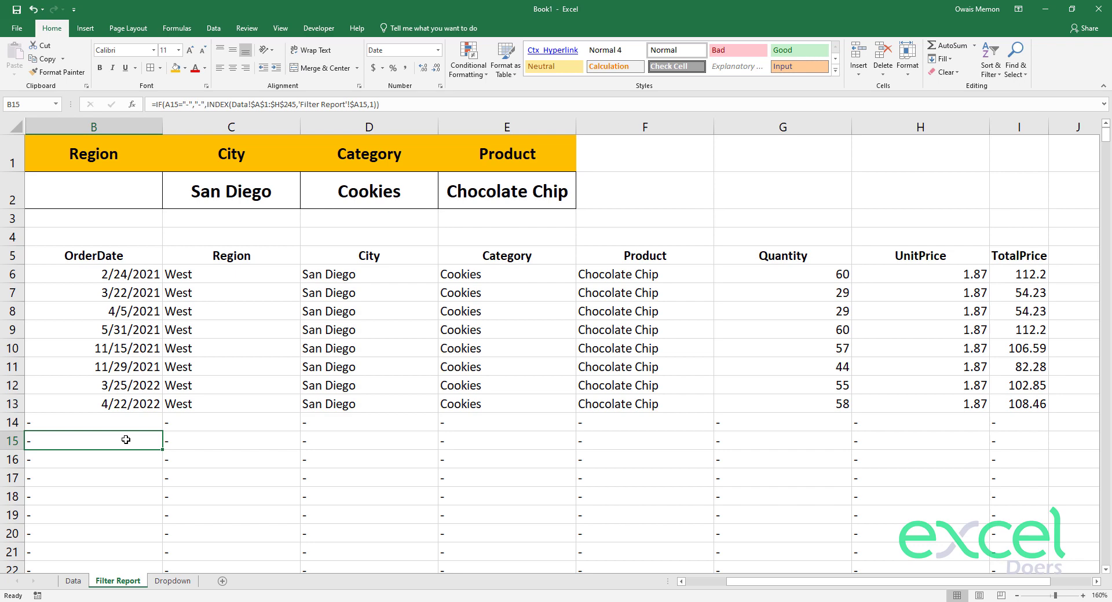
key(alt+Tab)
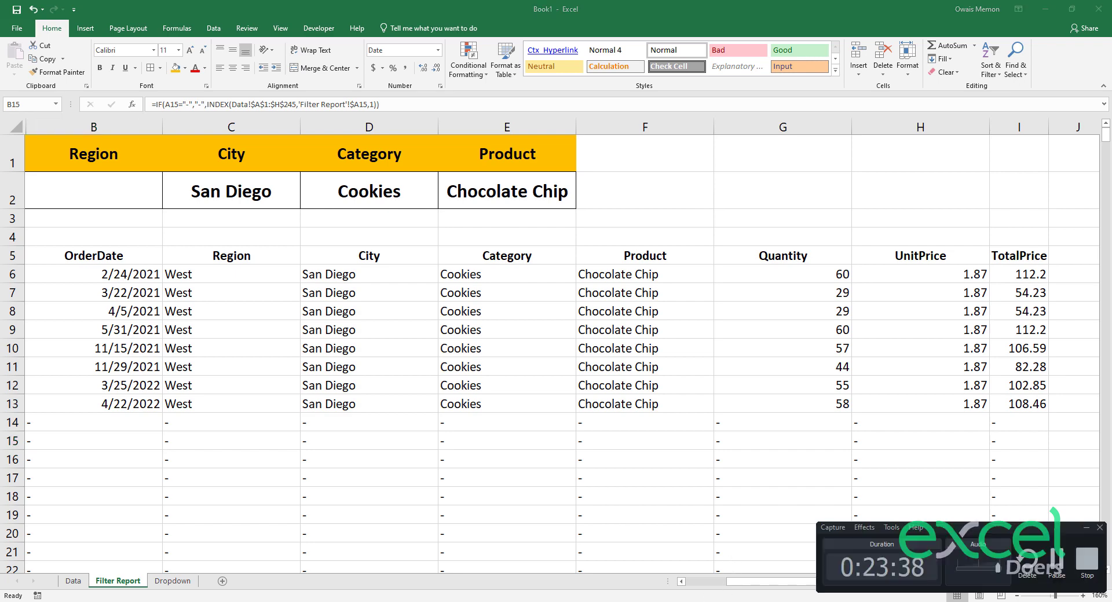